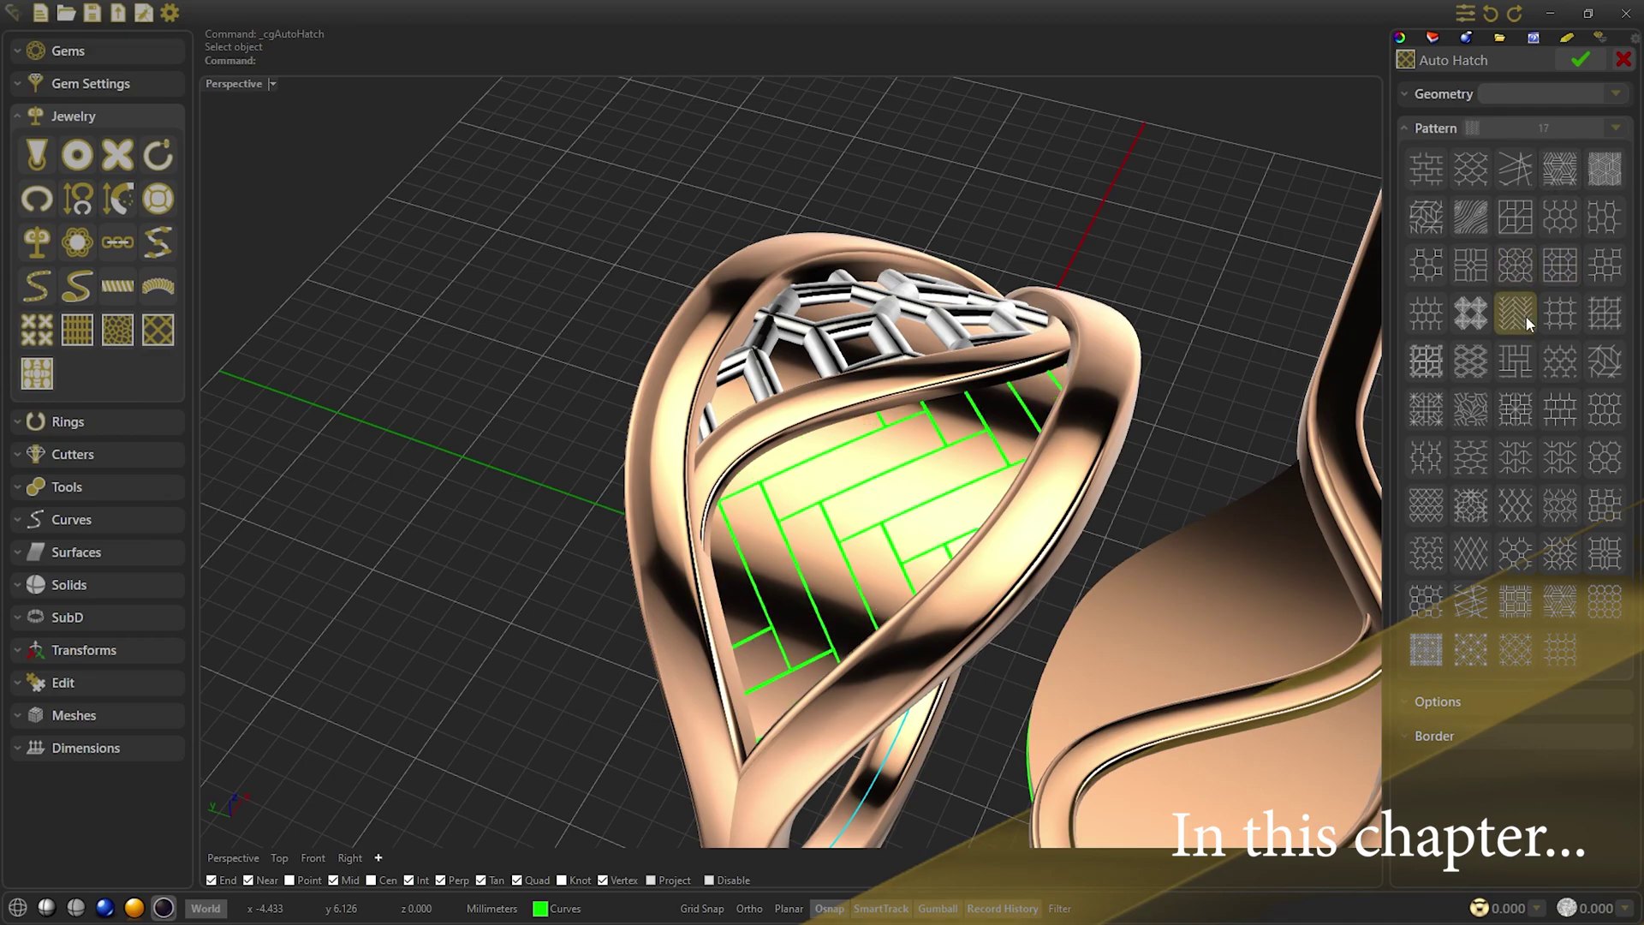
# Try different Auto Hatch patterns on the ring's surface and set the outside ring rail's size to 12
pyautogui.click(1523, 319)
pyautogui.click(1570, 300)
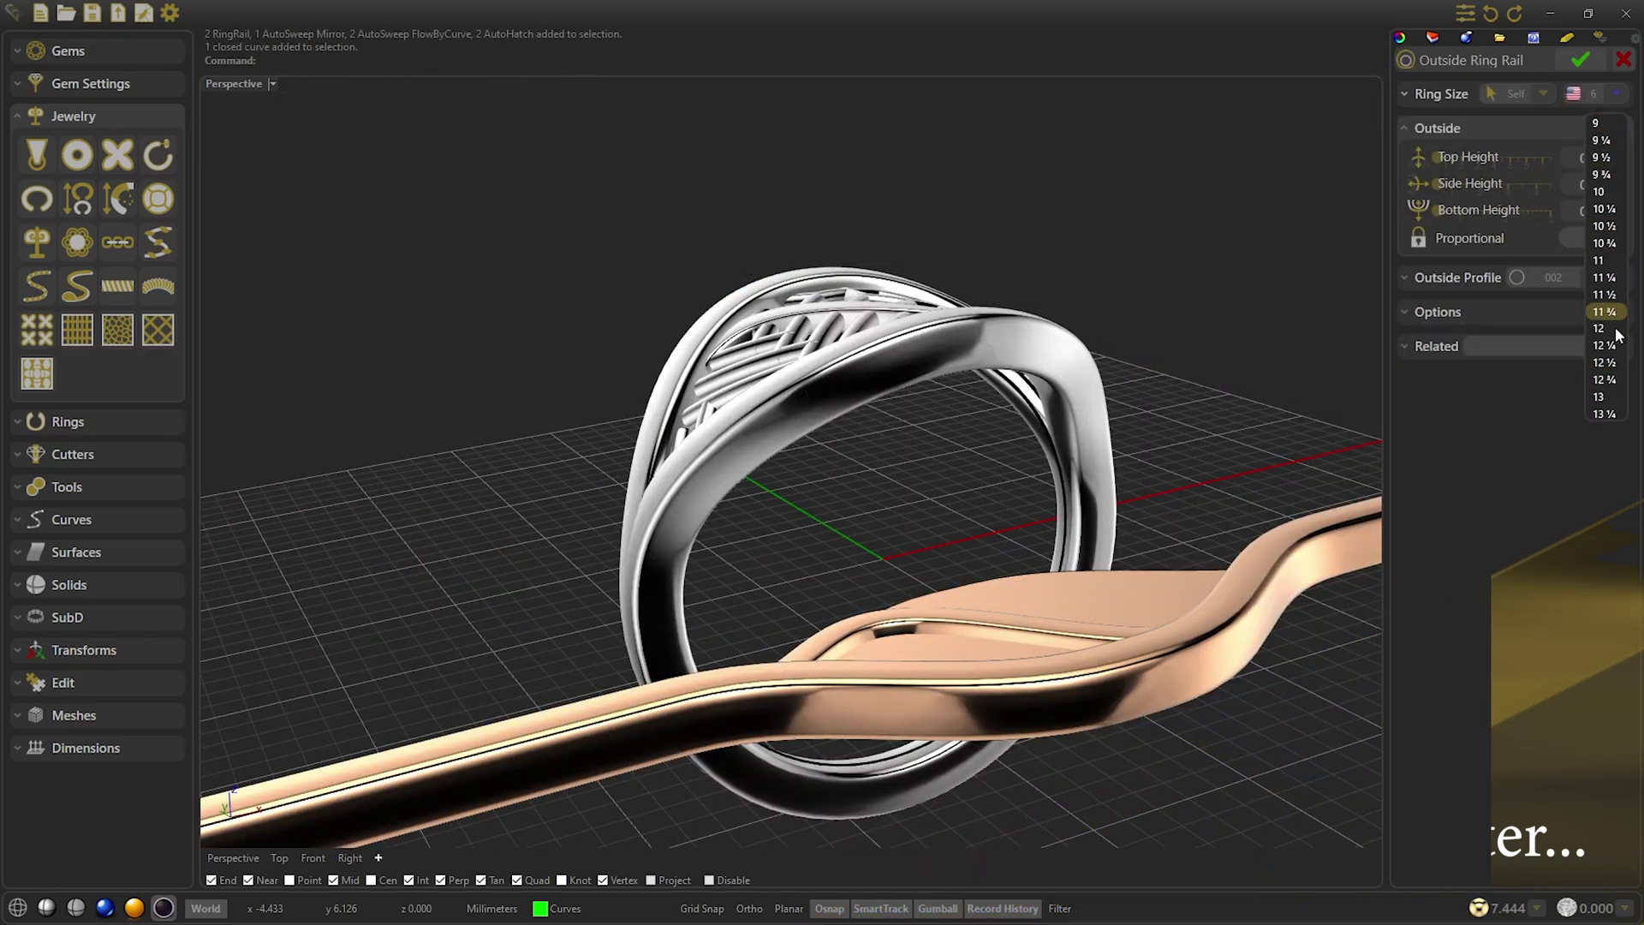
pyautogui.click(1606, 331)
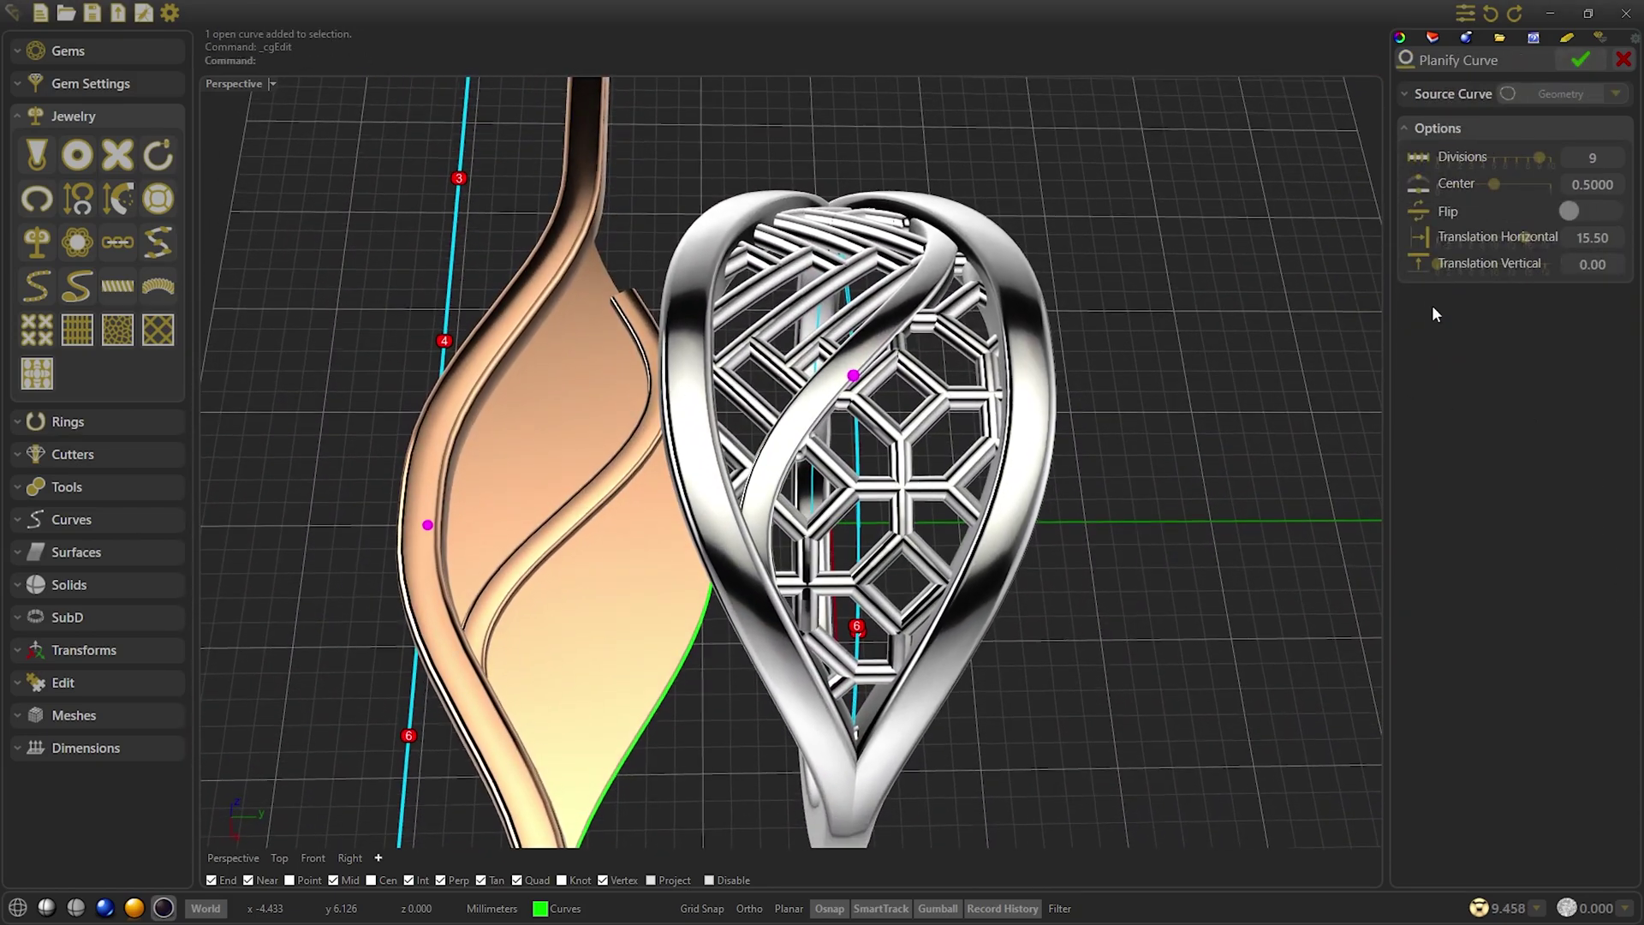
# Set the planified curve's horizontal translation to about 14.20 and the blend curve's start position to about 0.2273, and accept
pyautogui.moveTo(1527, 241); pyautogui.dragTo(1518, 233)
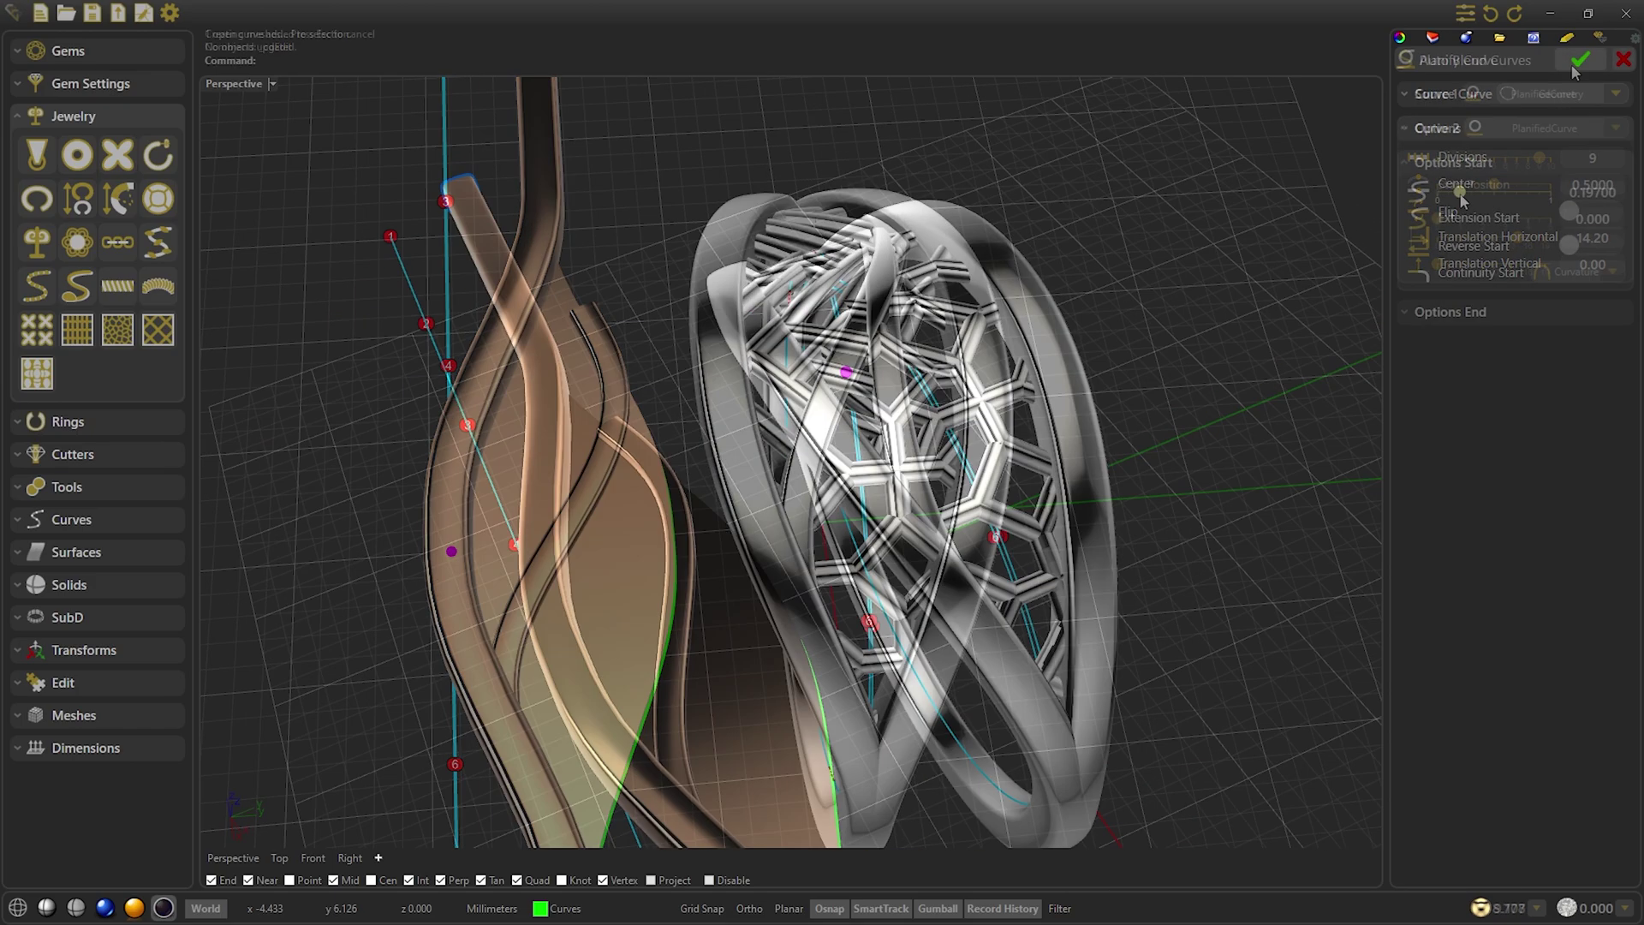
pyautogui.moveTo(1450, 194); pyautogui.dragTo(1463, 194)
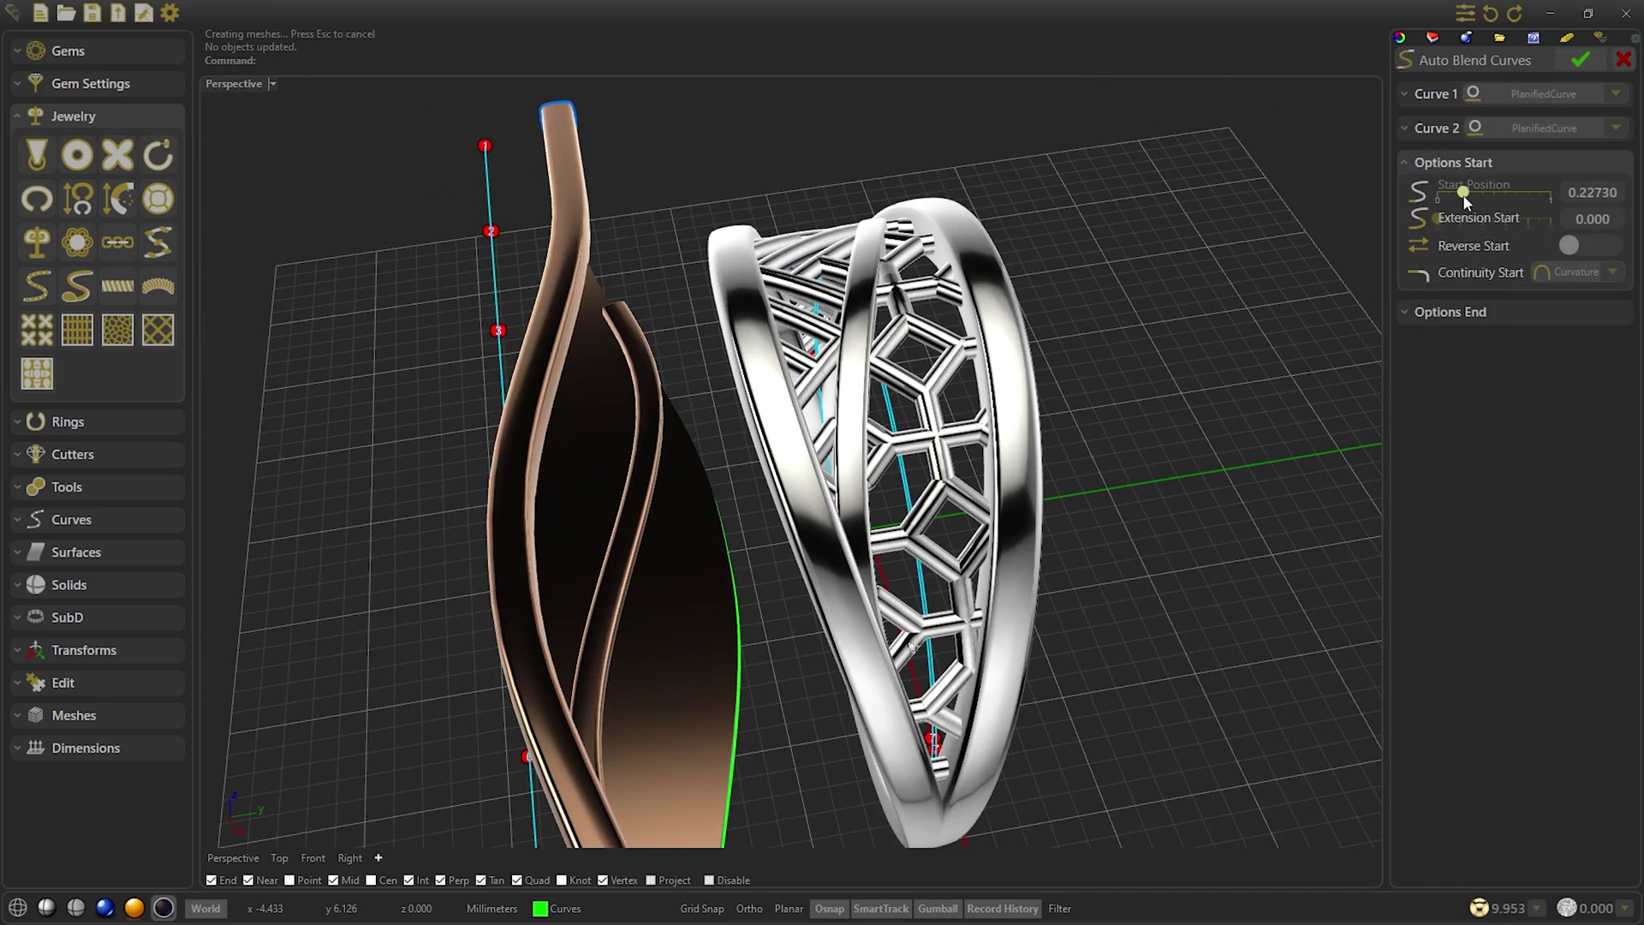
pyautogui.click(1580, 59)
pyautogui.moveTo(1259, 250); pyautogui.dragTo(855, 377, button='right')
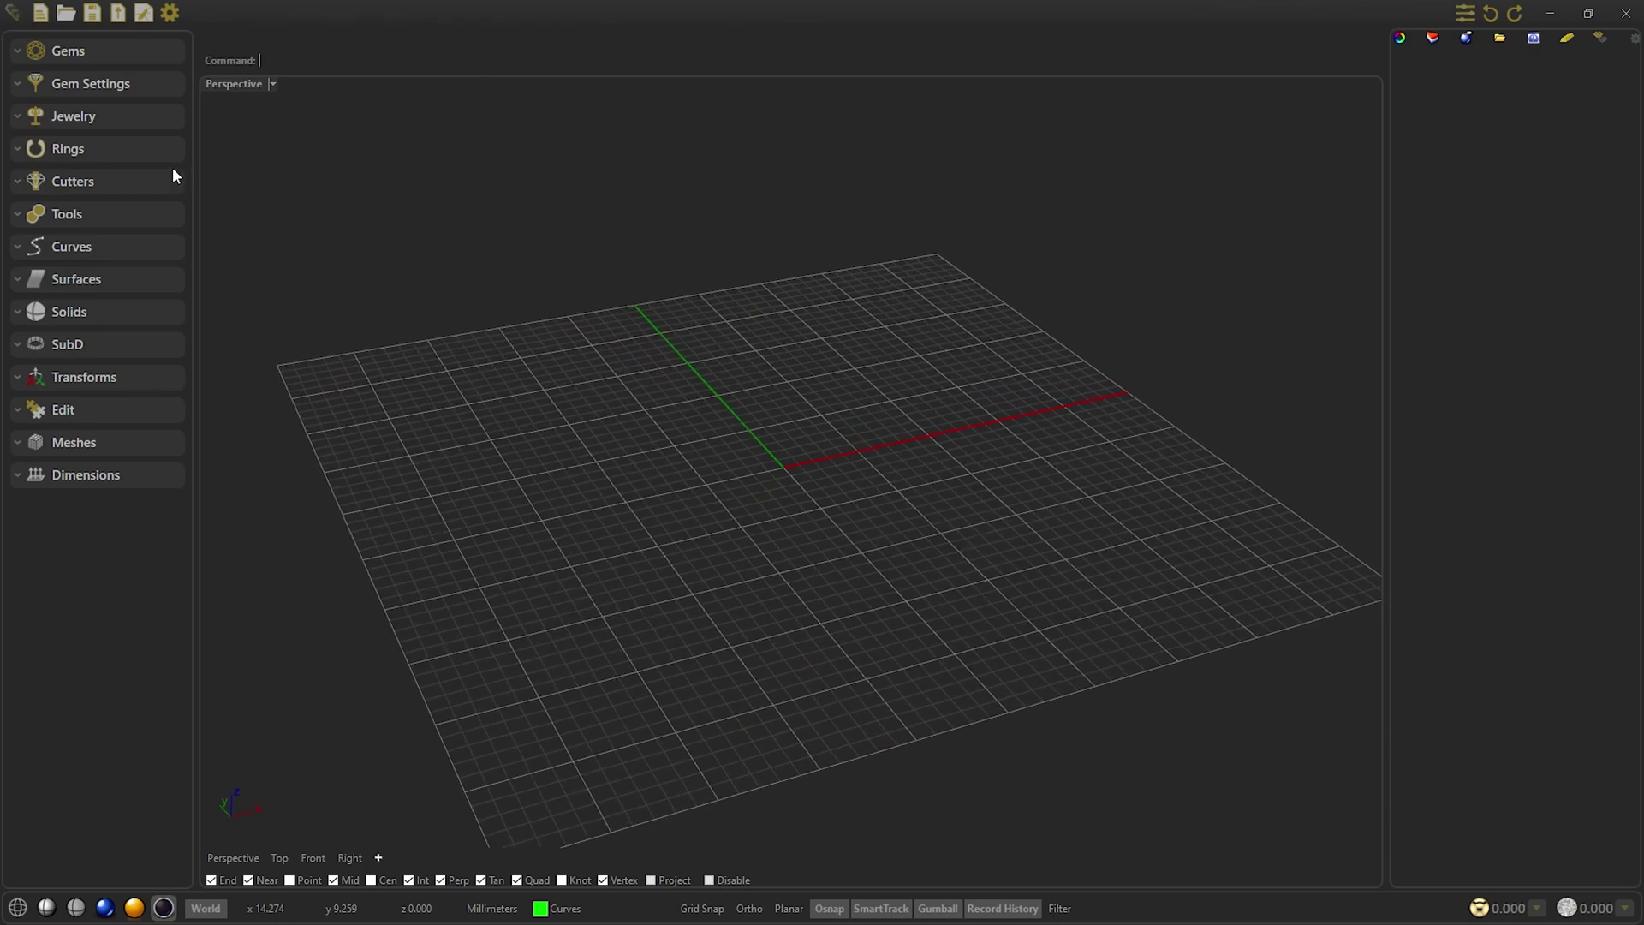
# Create an Outside Ring Rail with its top height and bottom height set to 2.50
pyautogui.click(123, 154)
pyautogui.click(54, 355)
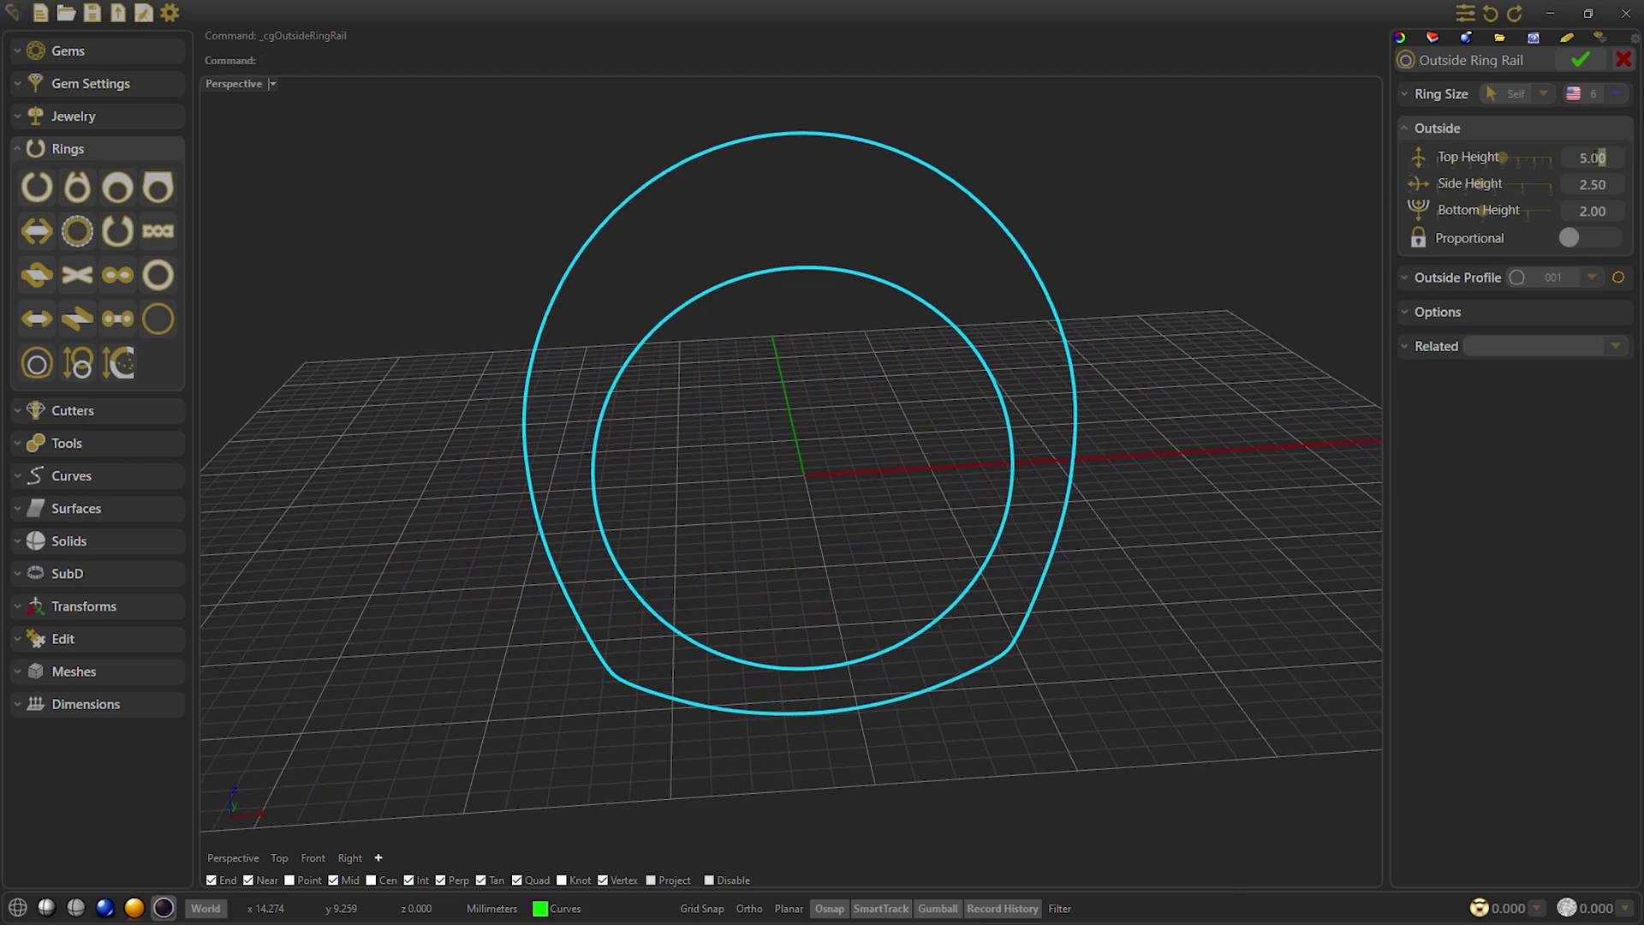
pyautogui.click(1593, 158)
pyautogui.write('2.5')
pyautogui.press('Return')
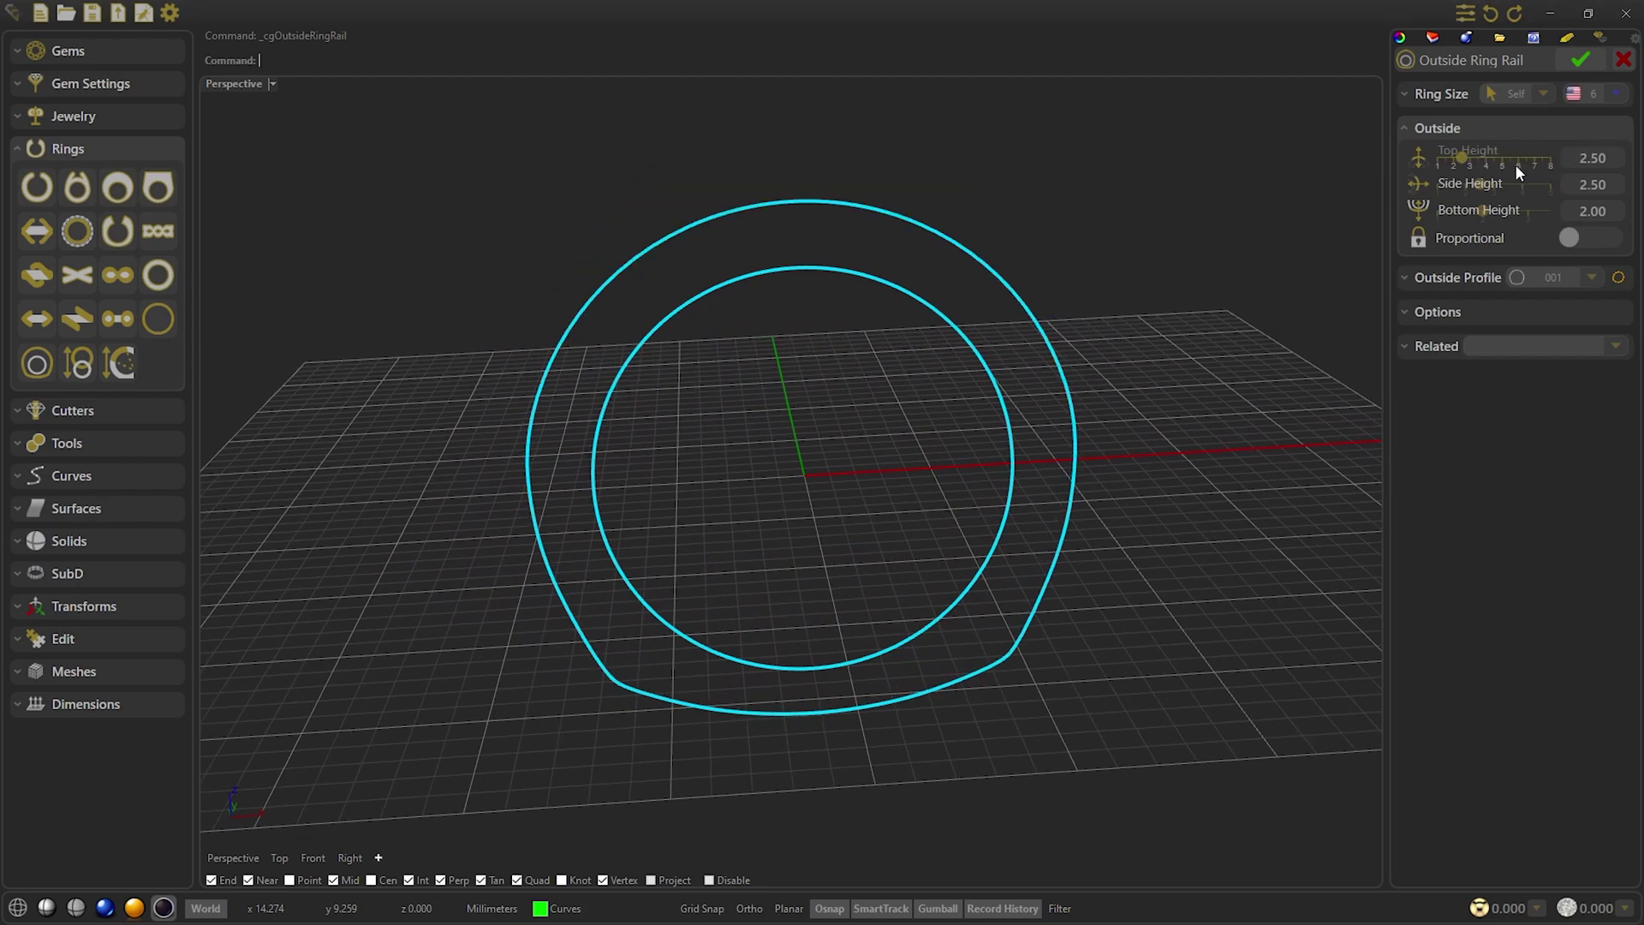
pyautogui.scroll(5, 1523, 205)
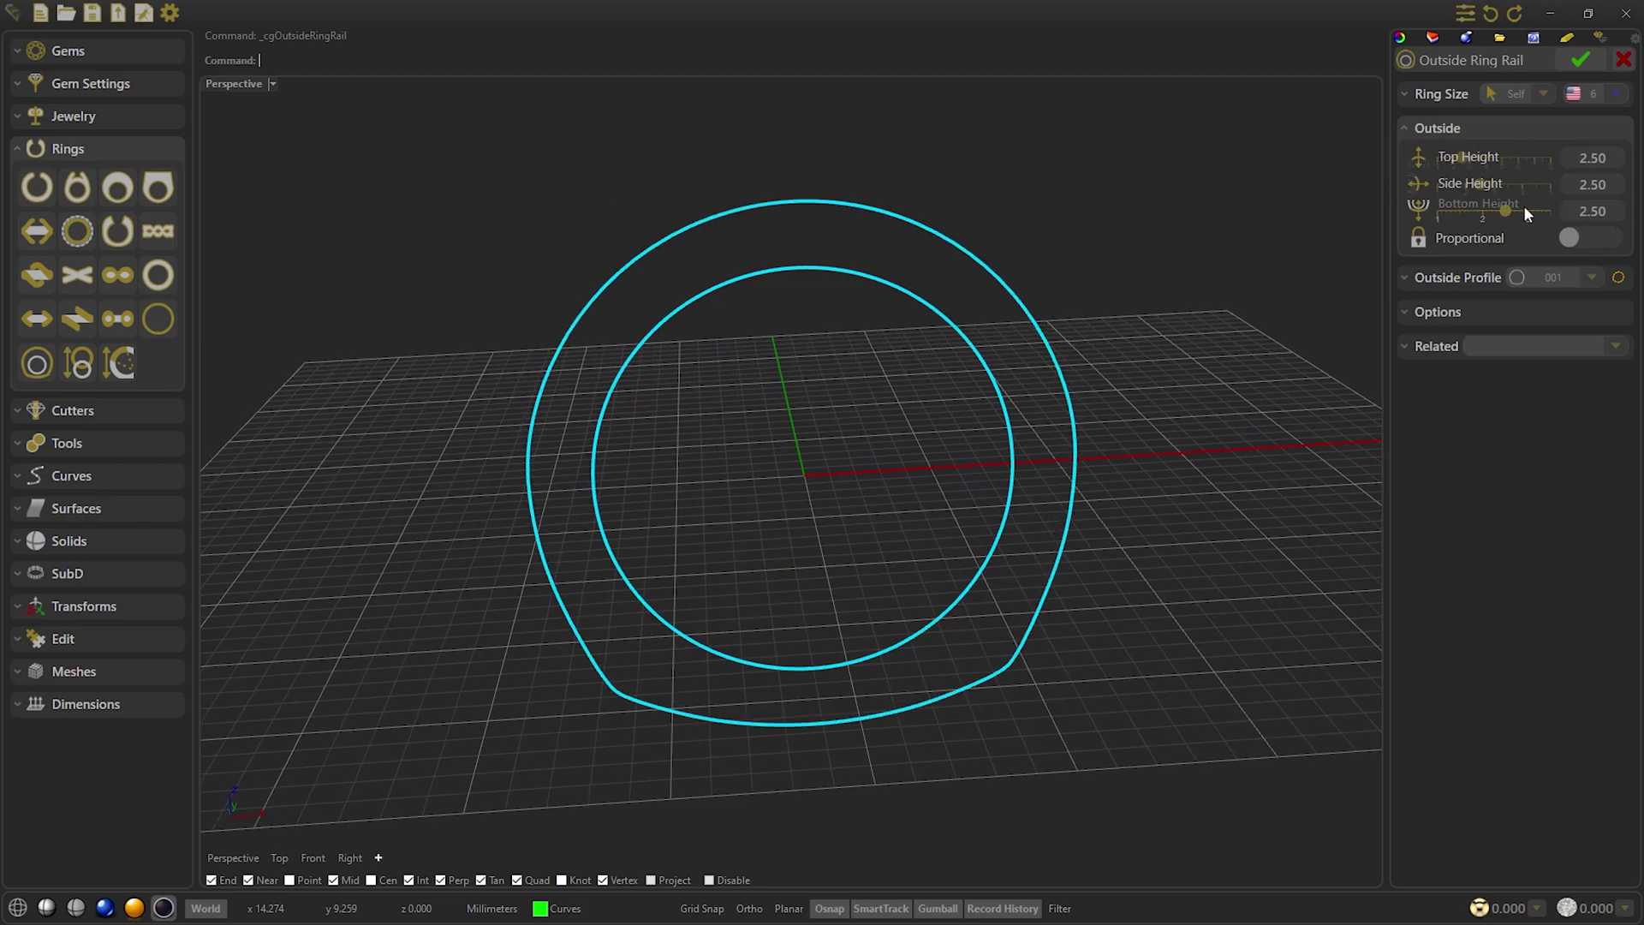
# Make the ring rail heights proportional, use outside profile 002, reduce the height to 1.20 and accept the rail
pyautogui.click(1600, 240)
pyautogui.click(1590, 278)
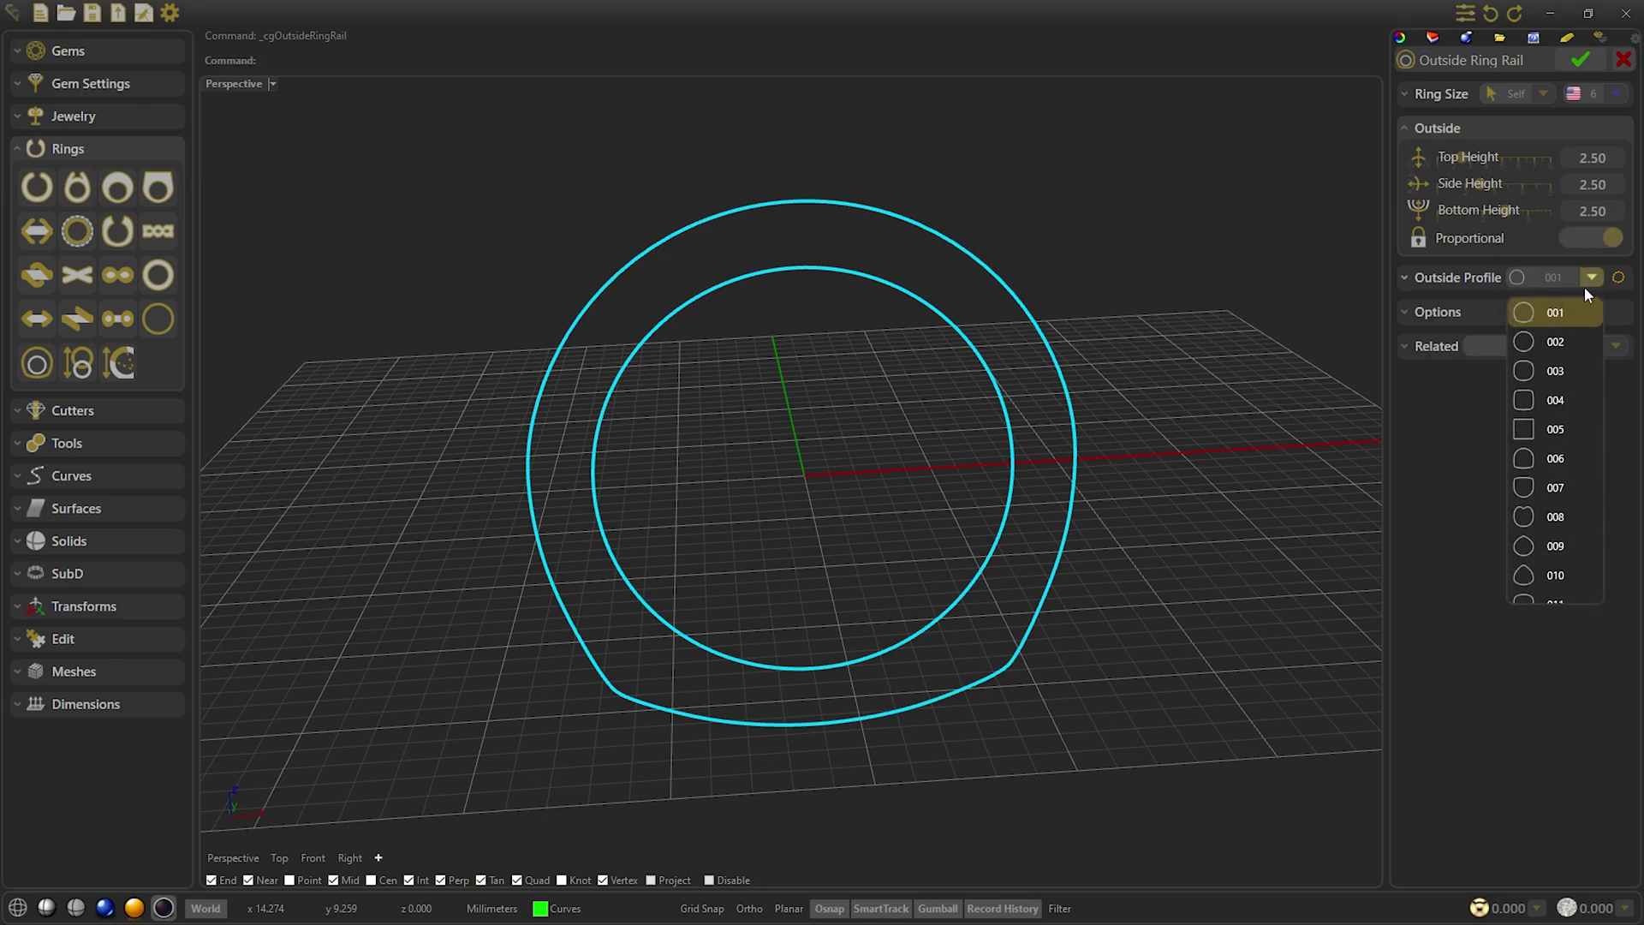
pyautogui.click(1567, 341)
pyautogui.moveTo(1462, 161)
pyautogui.mouseDown()
pyautogui.moveTo(1499, 161)
pyautogui.moveTo(1442, 163)
pyautogui.mouseUp()
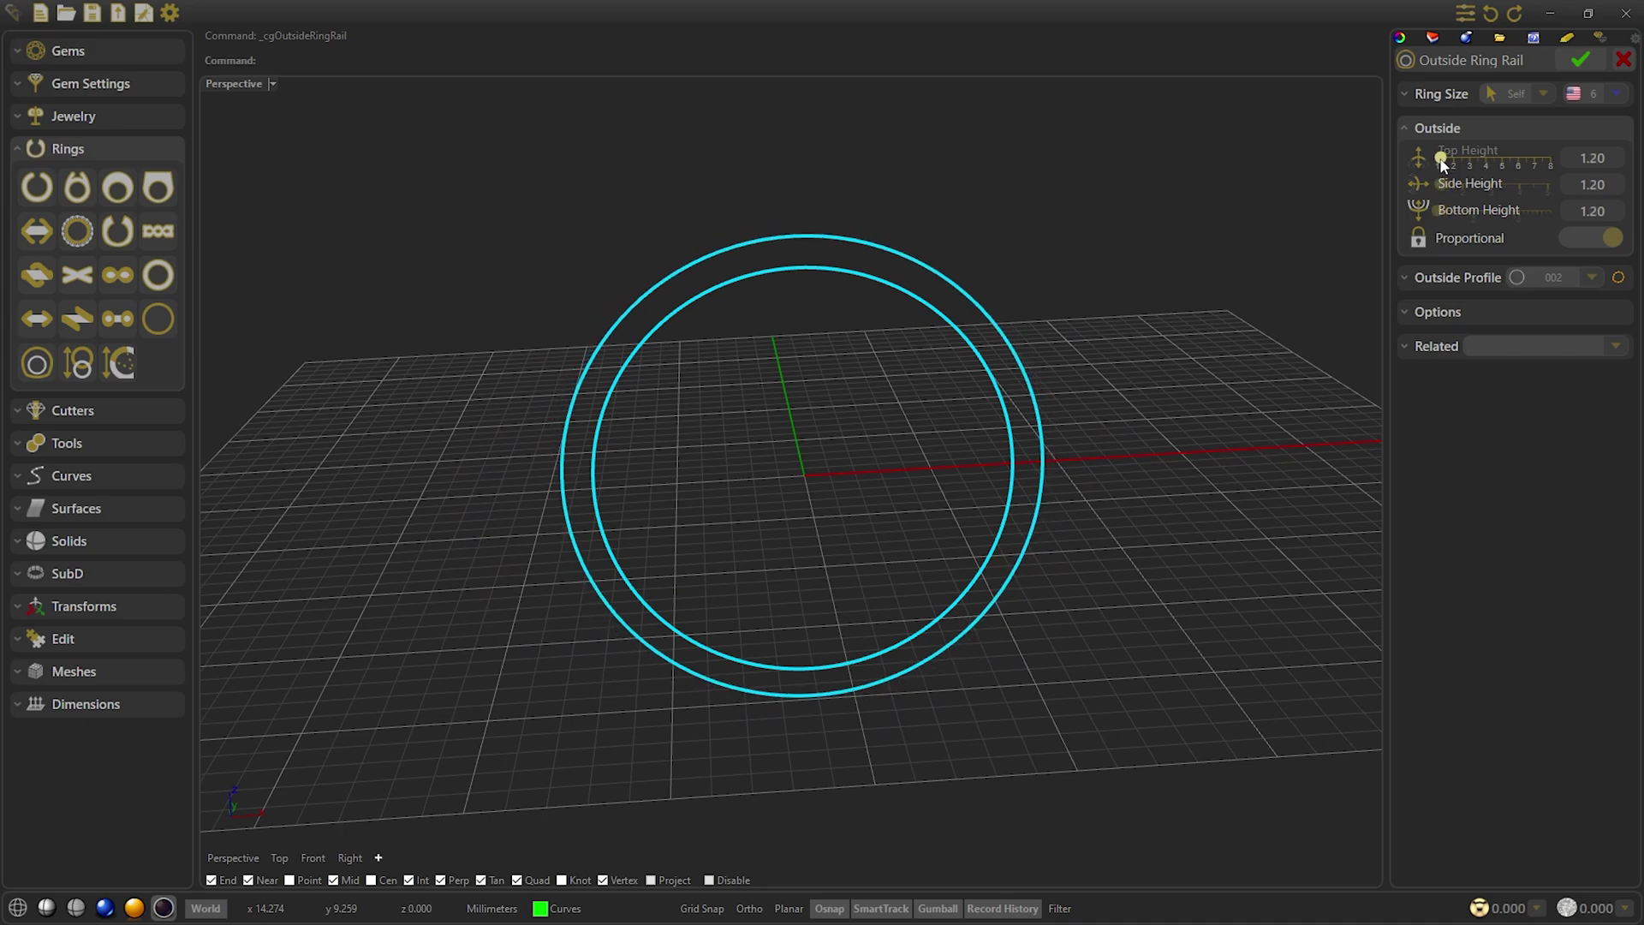
pyautogui.click(1581, 60)
pyautogui.scroll(-3, 1004, 524)
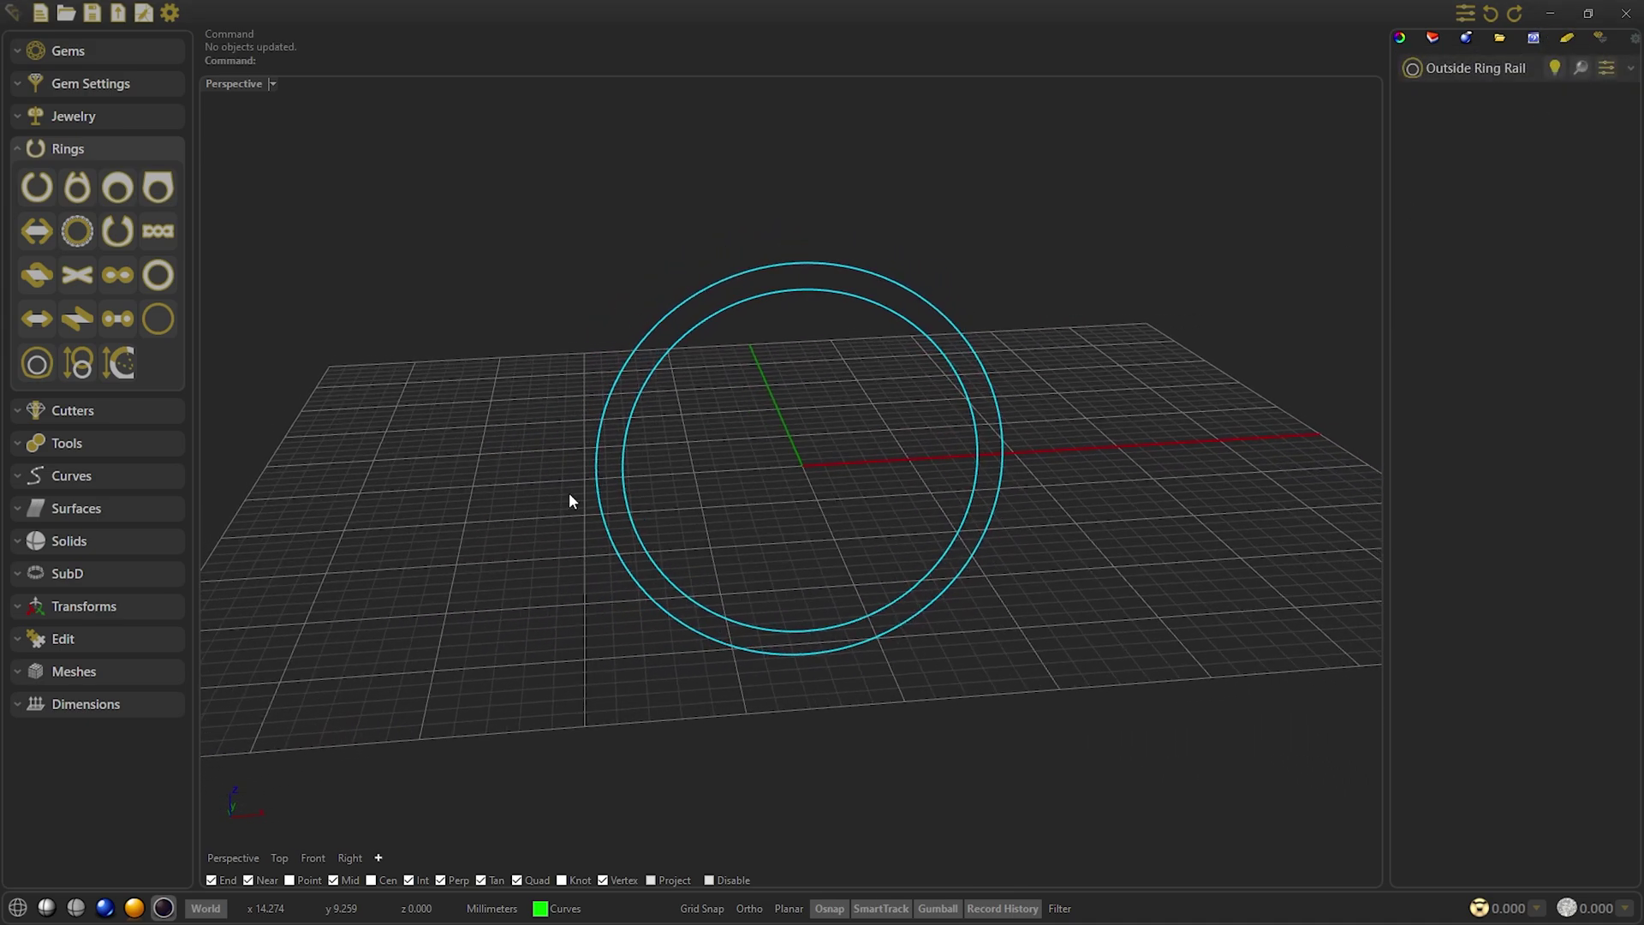
# Start a Planify Curve using the inner ring rail as its source curve
pyautogui.click(95, 443)
pyautogui.click(116, 364)
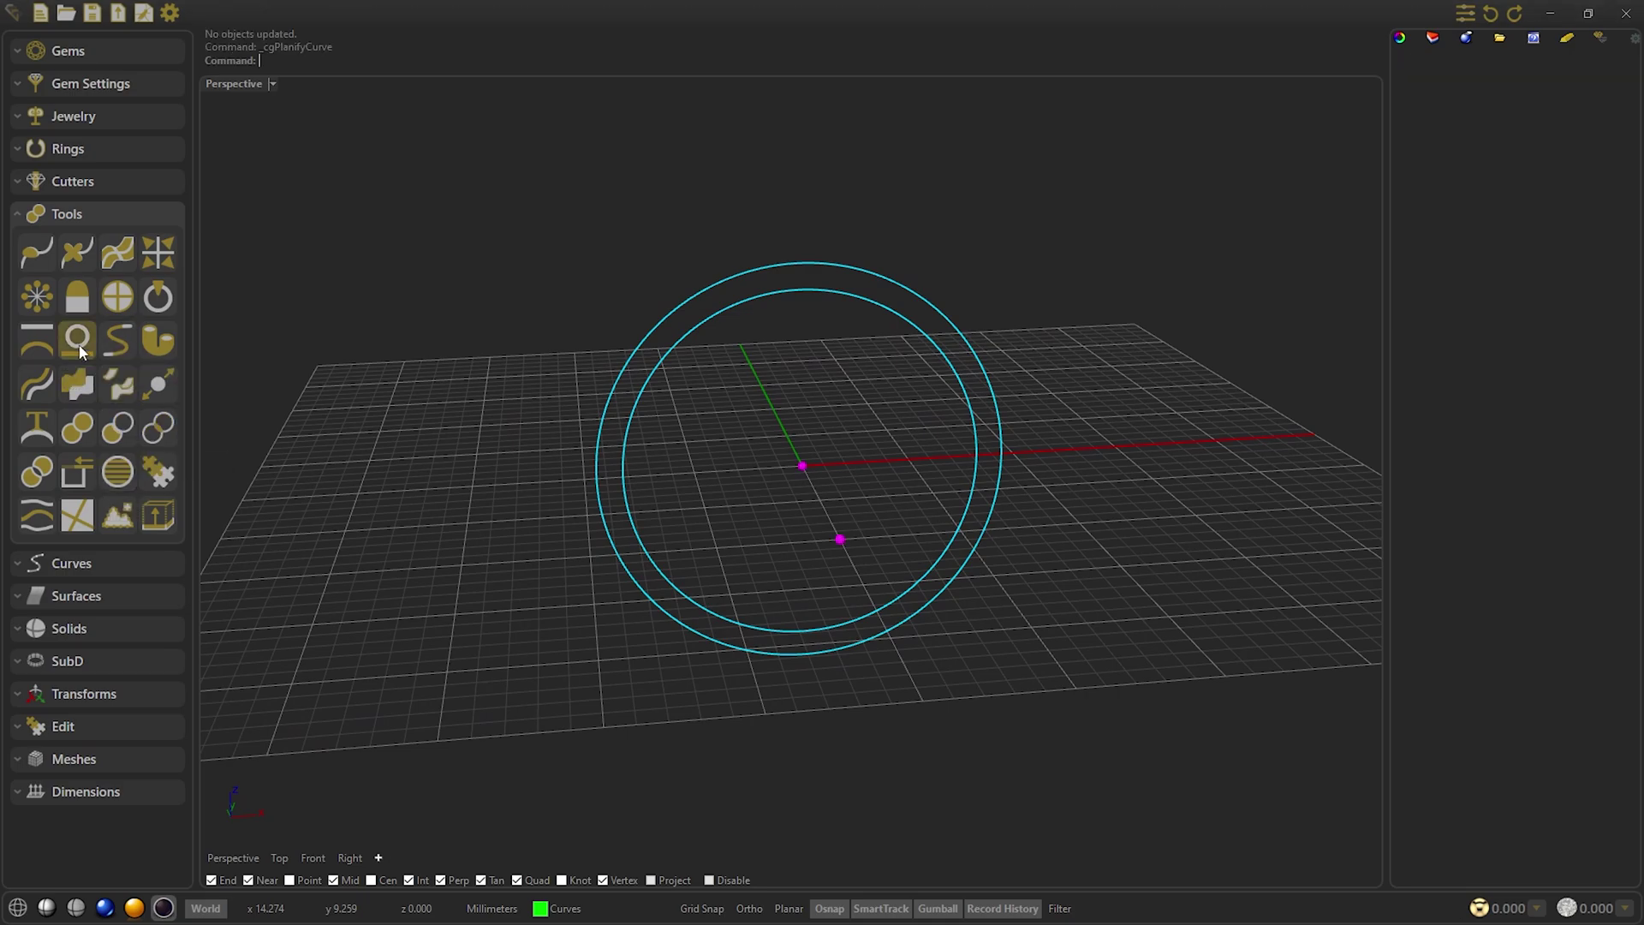
pyautogui.click(1461, 150)
pyautogui.click(1461, 149)
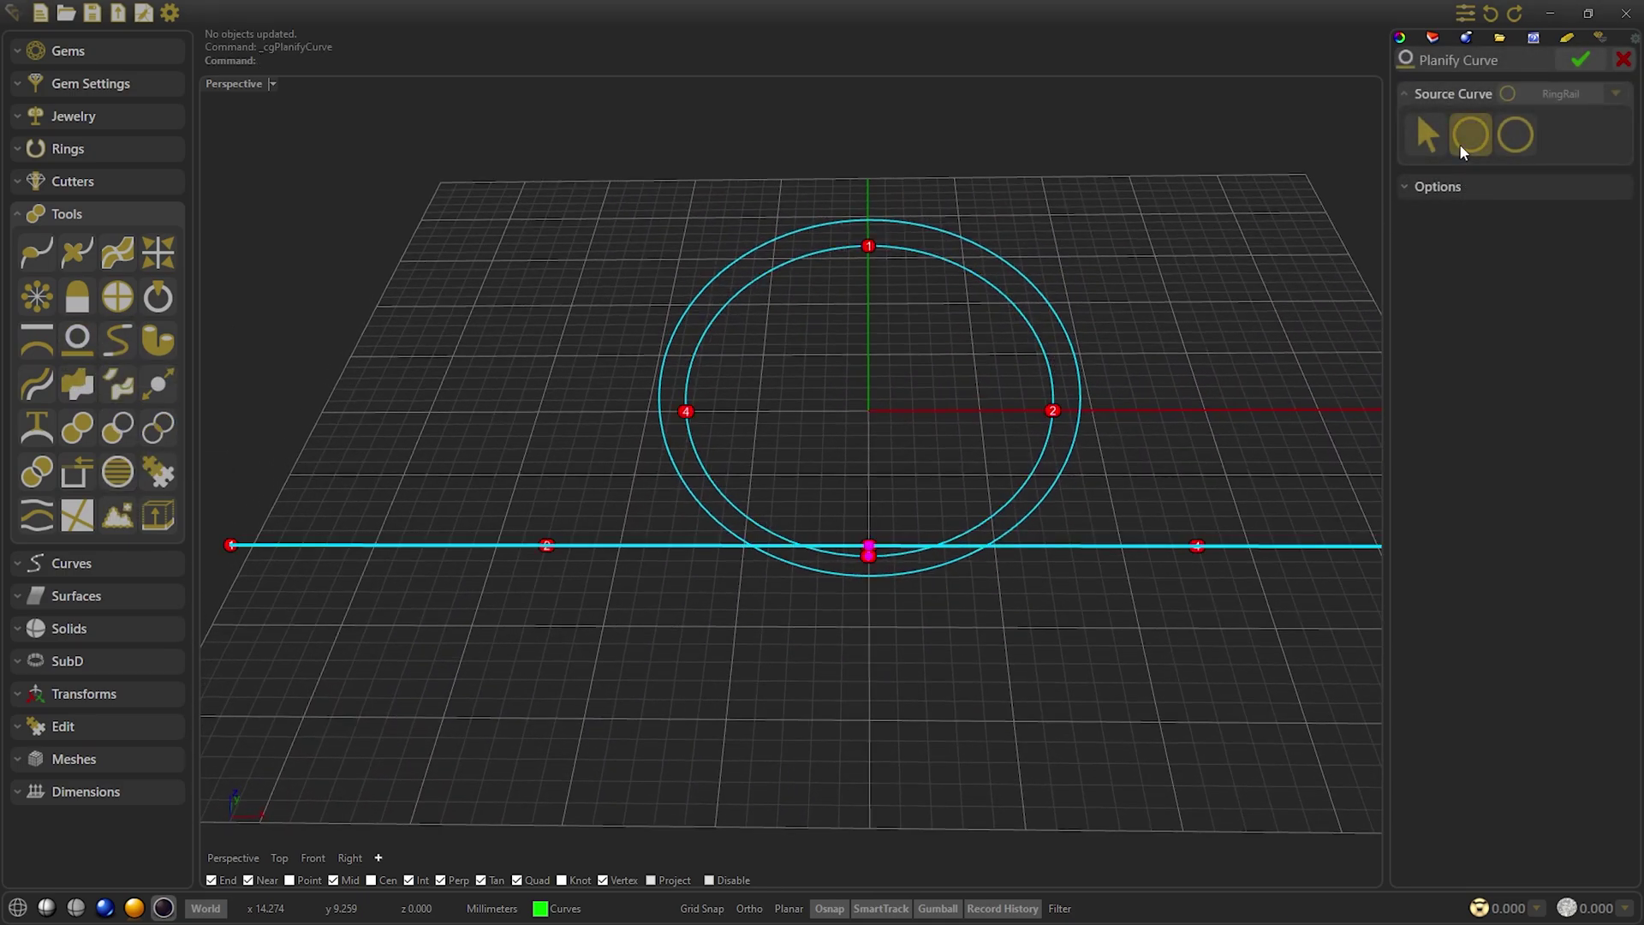
# Set the planified curve's horizontal translation to 10 and its divisions to 9, and accept it
pyautogui.click(1470, 187)
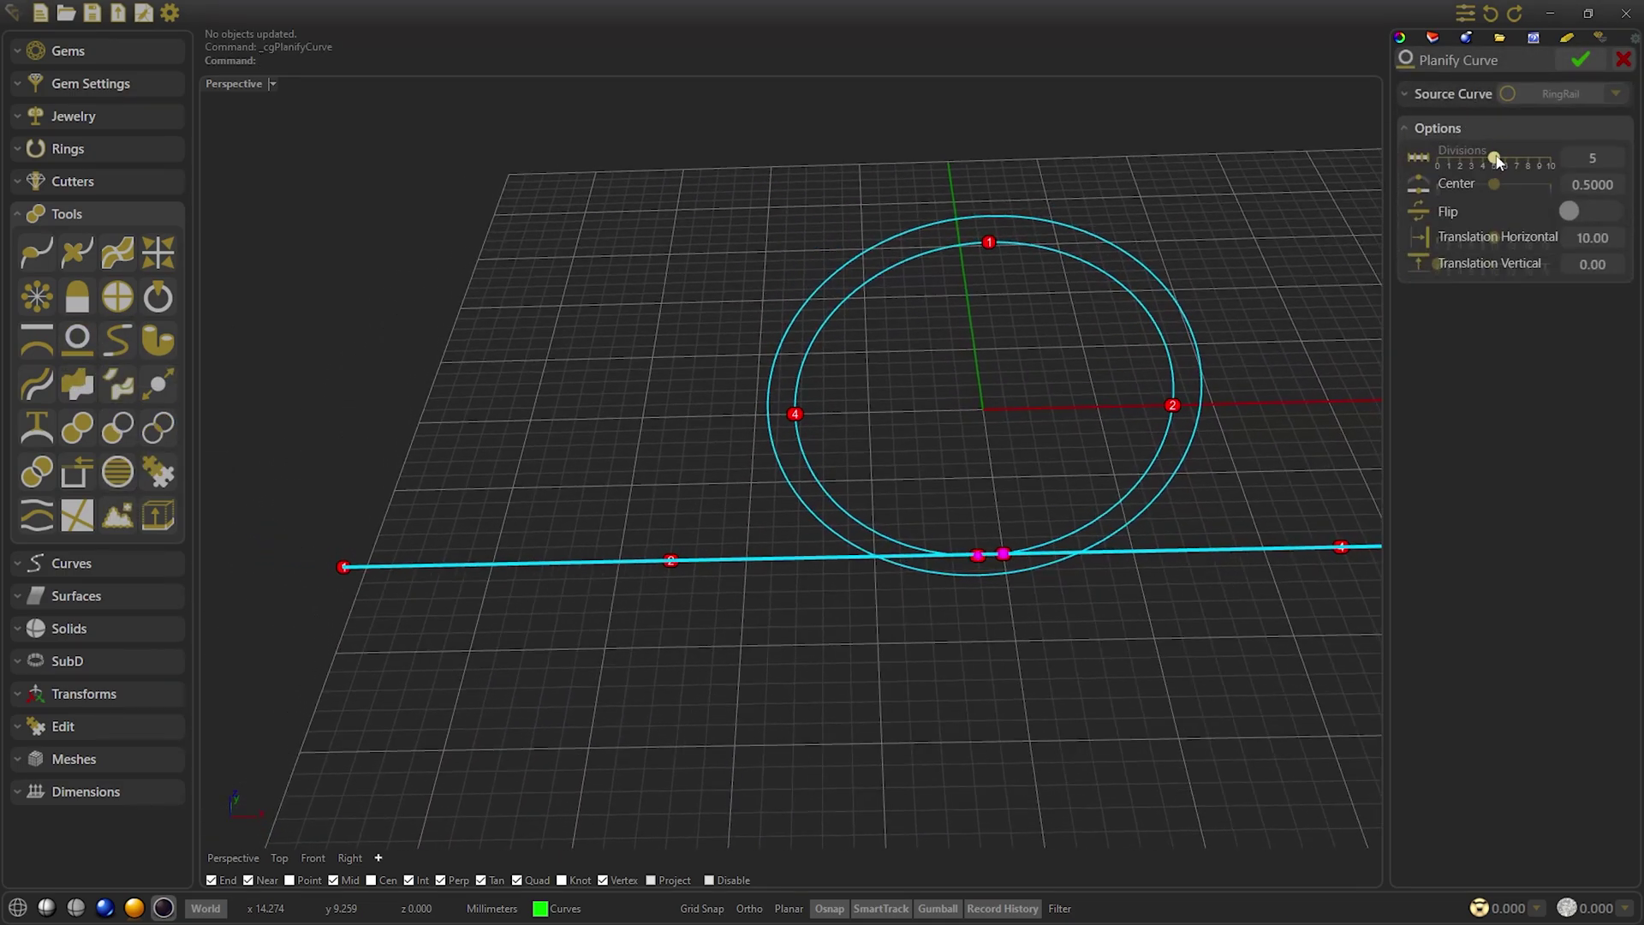
pyautogui.moveTo(1497, 163); pyautogui.dragTo(1542, 234)
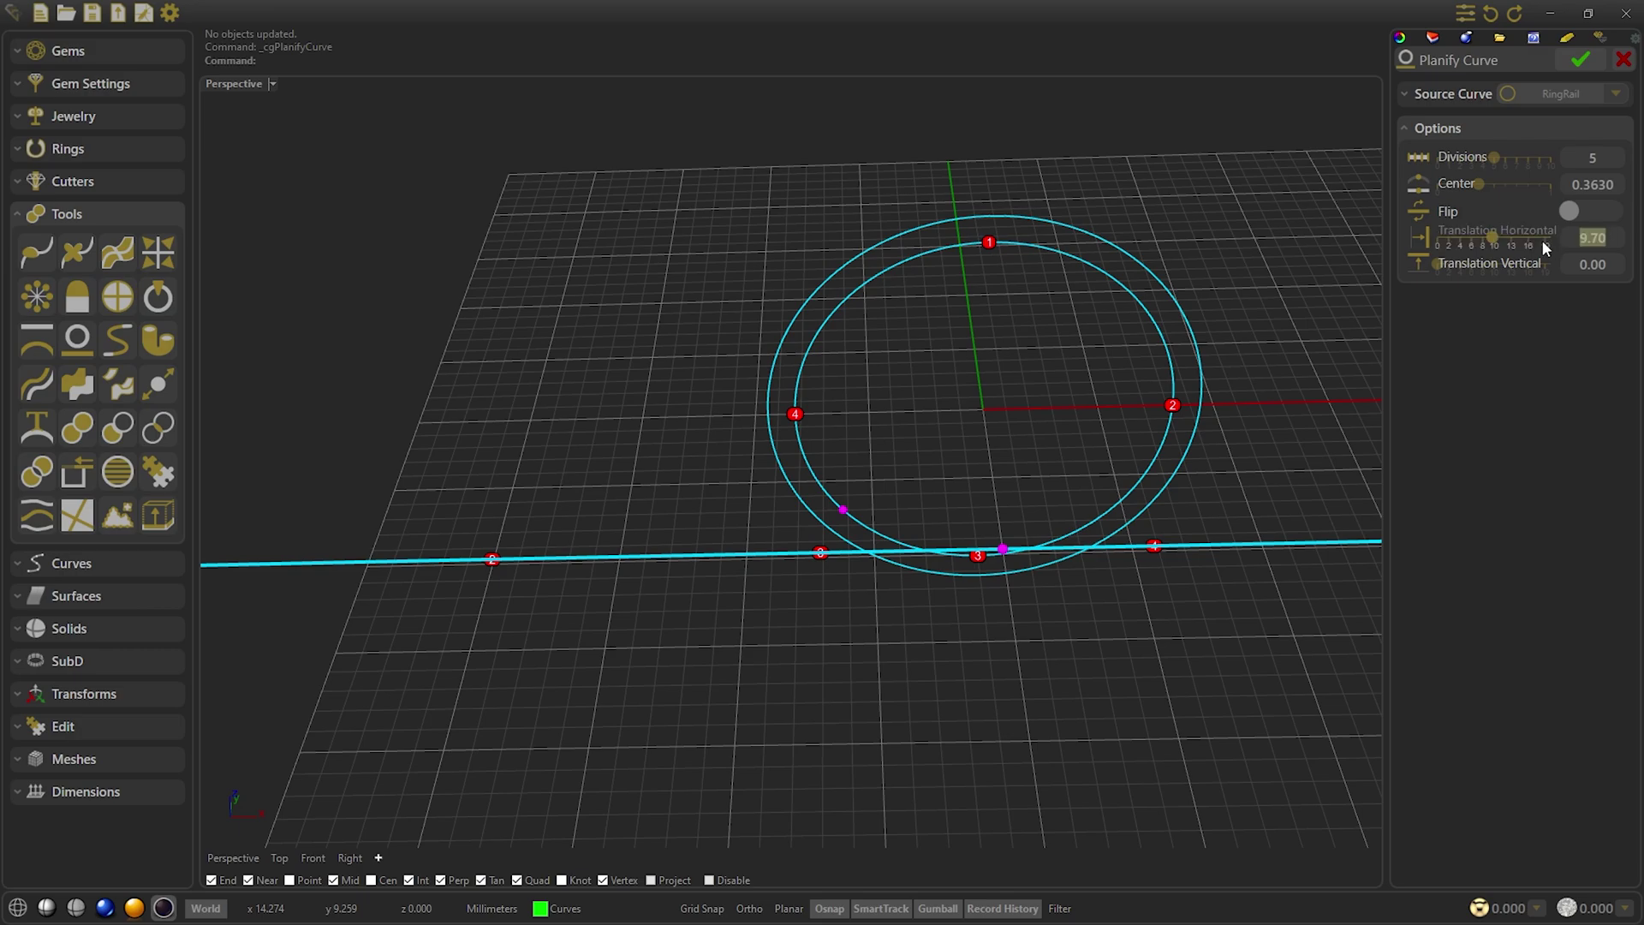
pyautogui.write('10')
pyautogui.click(1580, 162)
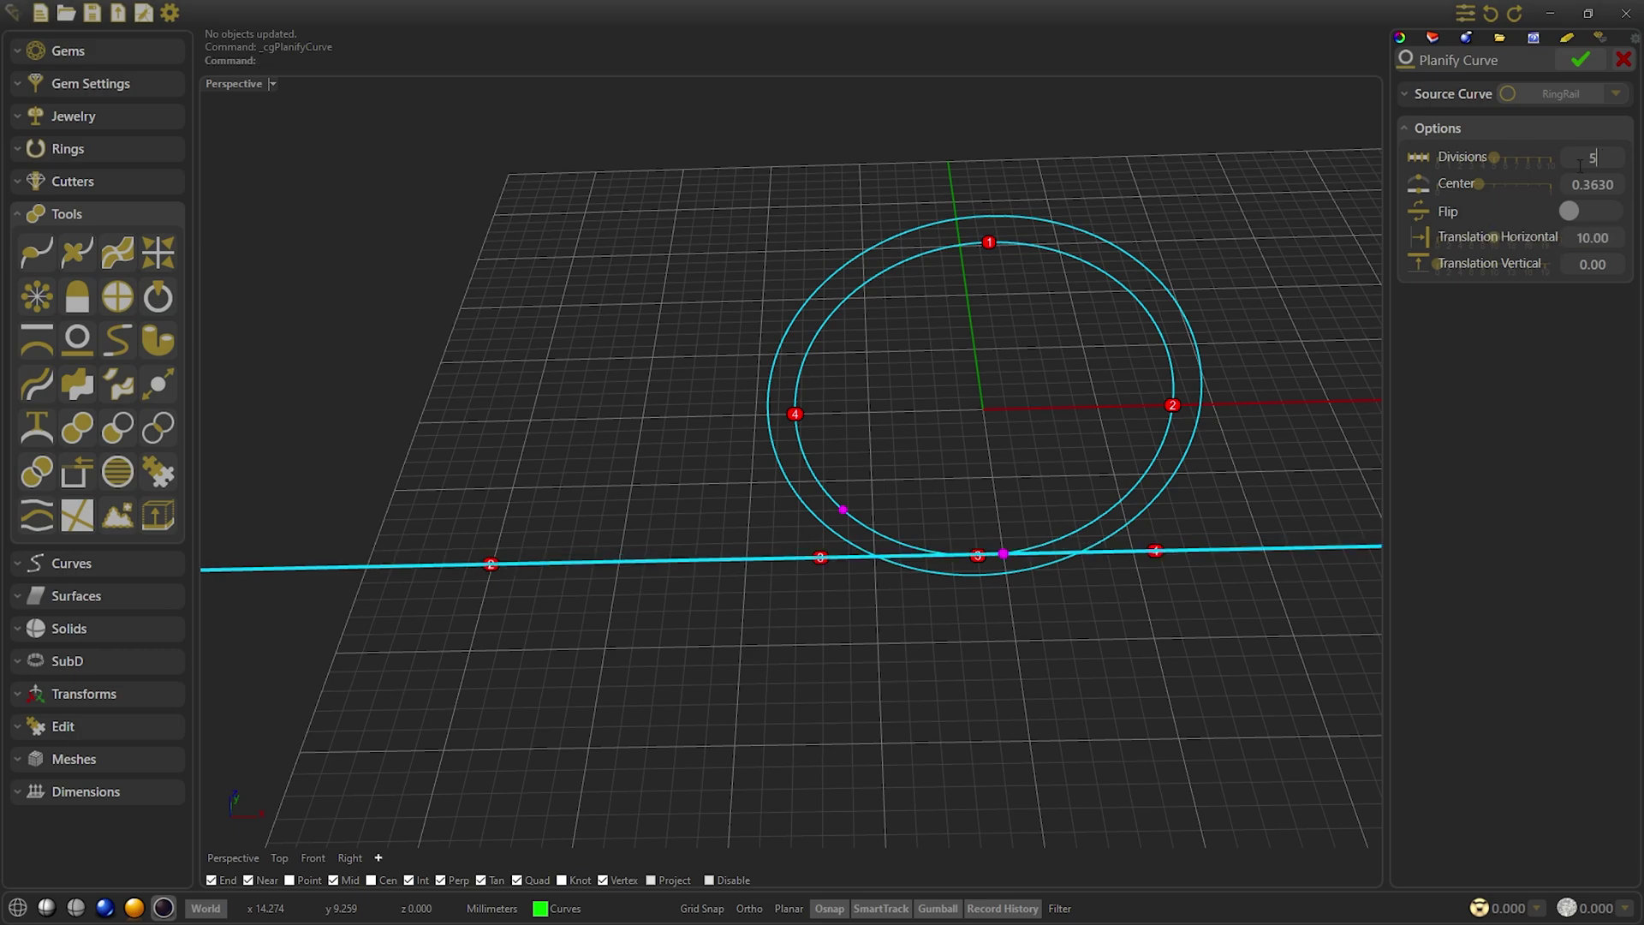
pyautogui.moveTo(1495, 158); pyautogui.dragTo(1541, 169)
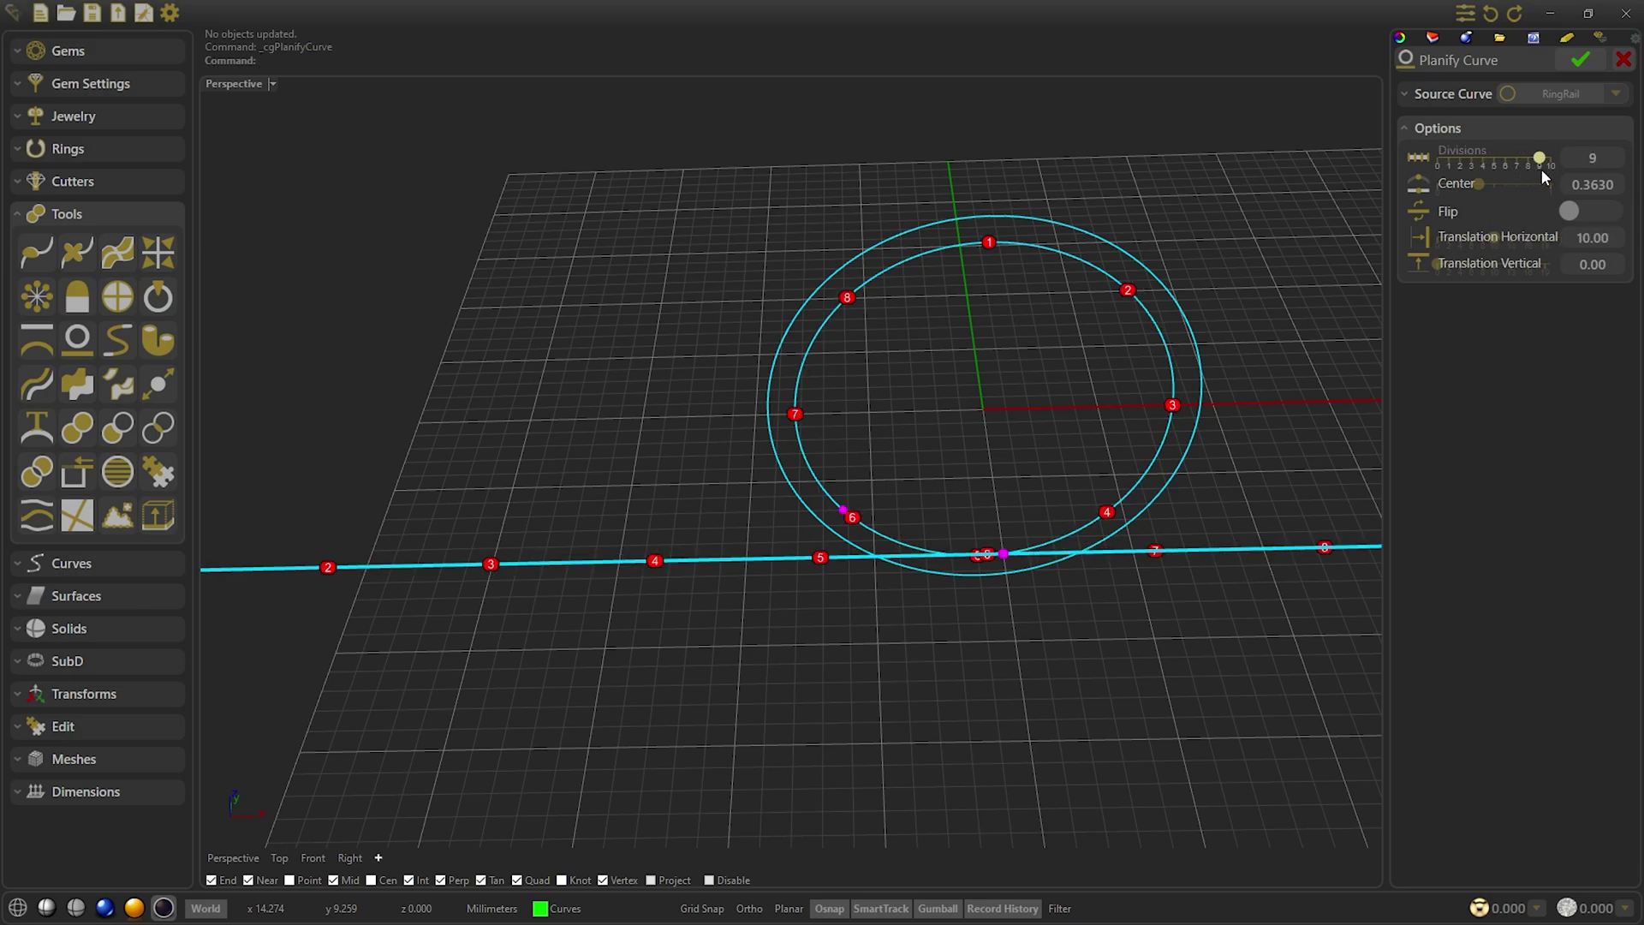
pyautogui.moveTo(1285, 209); pyautogui.dragTo(1574, 62, button='right')
pyautogui.click(1581, 59)
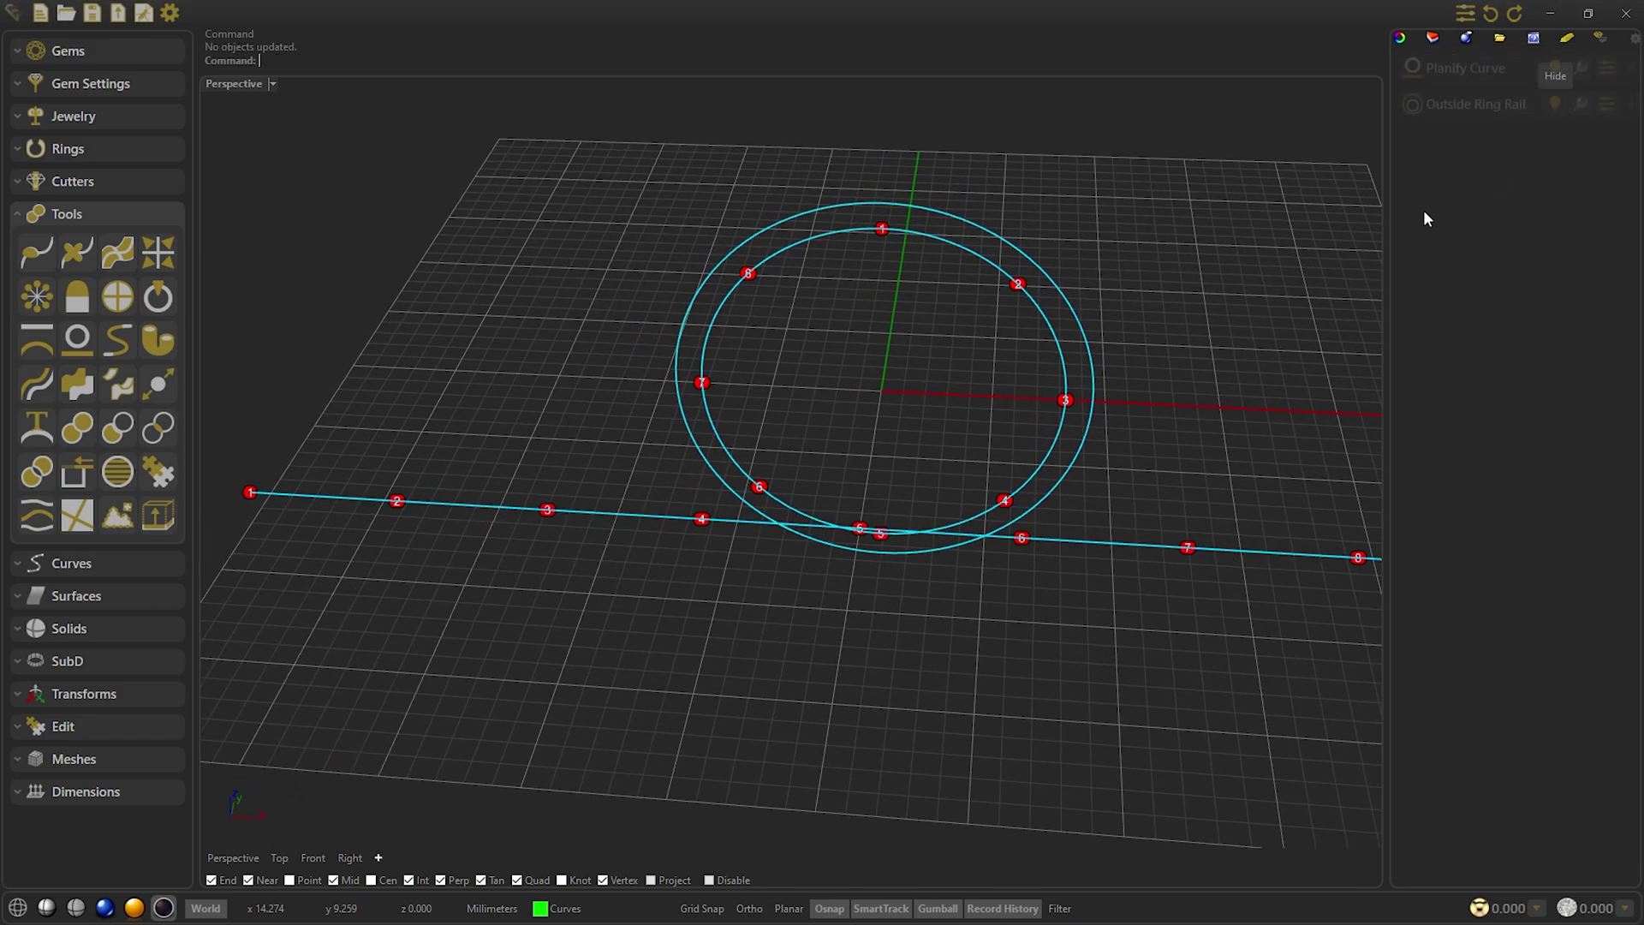
# Duplicate the planified curve and set the copy's horizontal translation to 15
pyautogui.moveTo(1333, 172); pyautogui.dragTo(1302, 167, button='right')
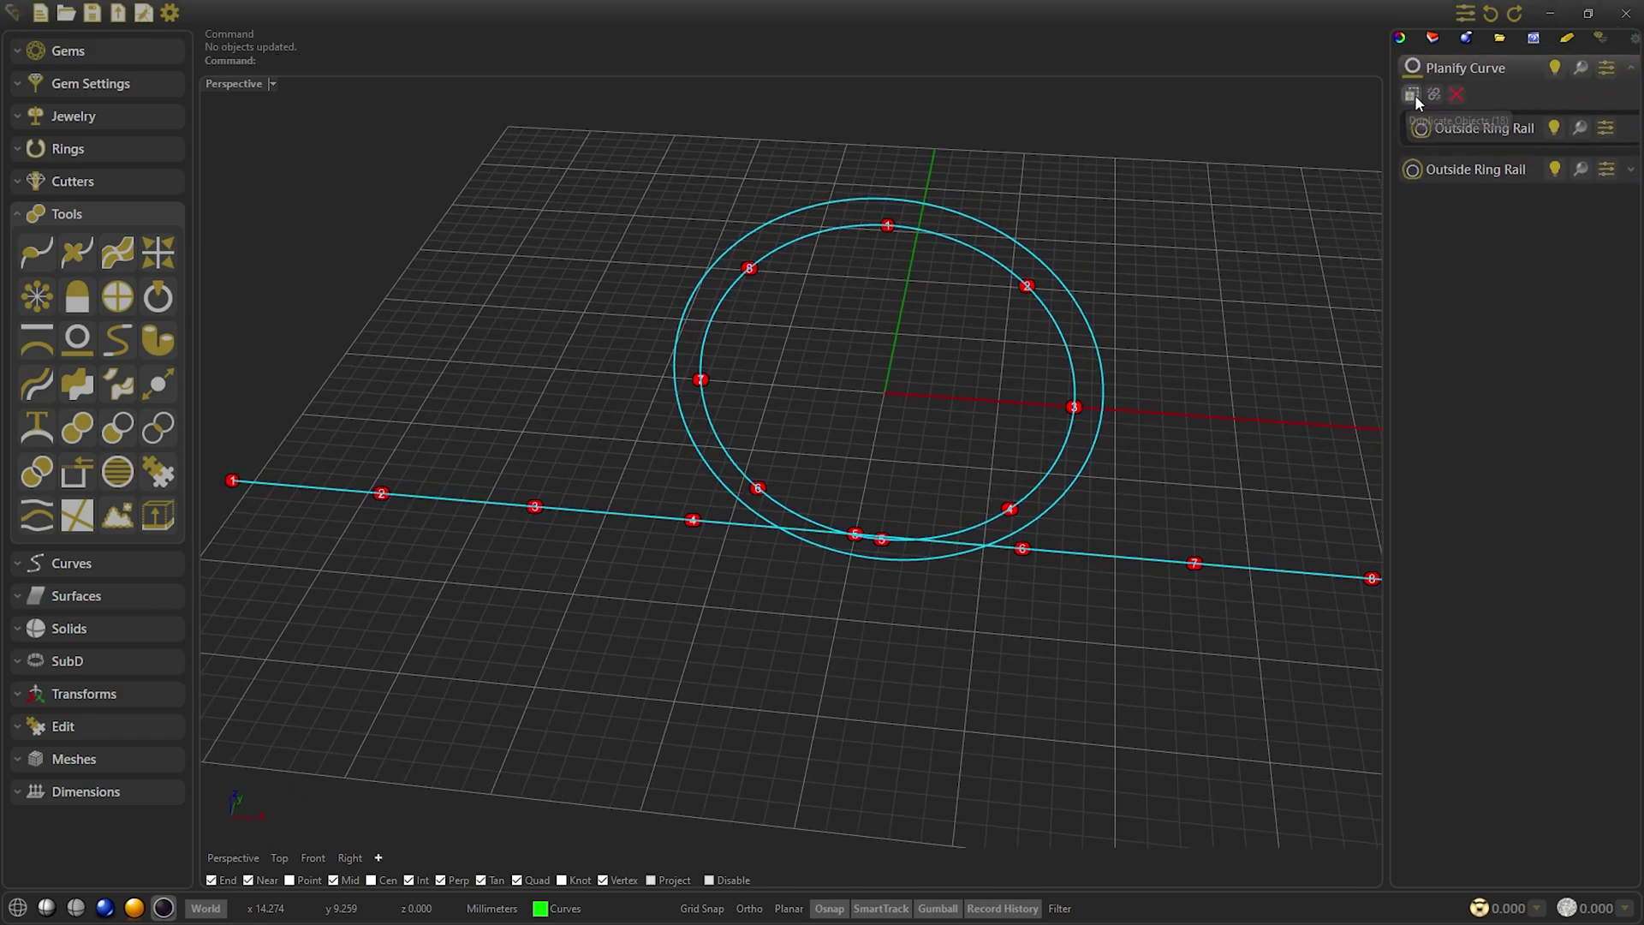
pyautogui.click(1415, 95)
pyautogui.click(1603, 68)
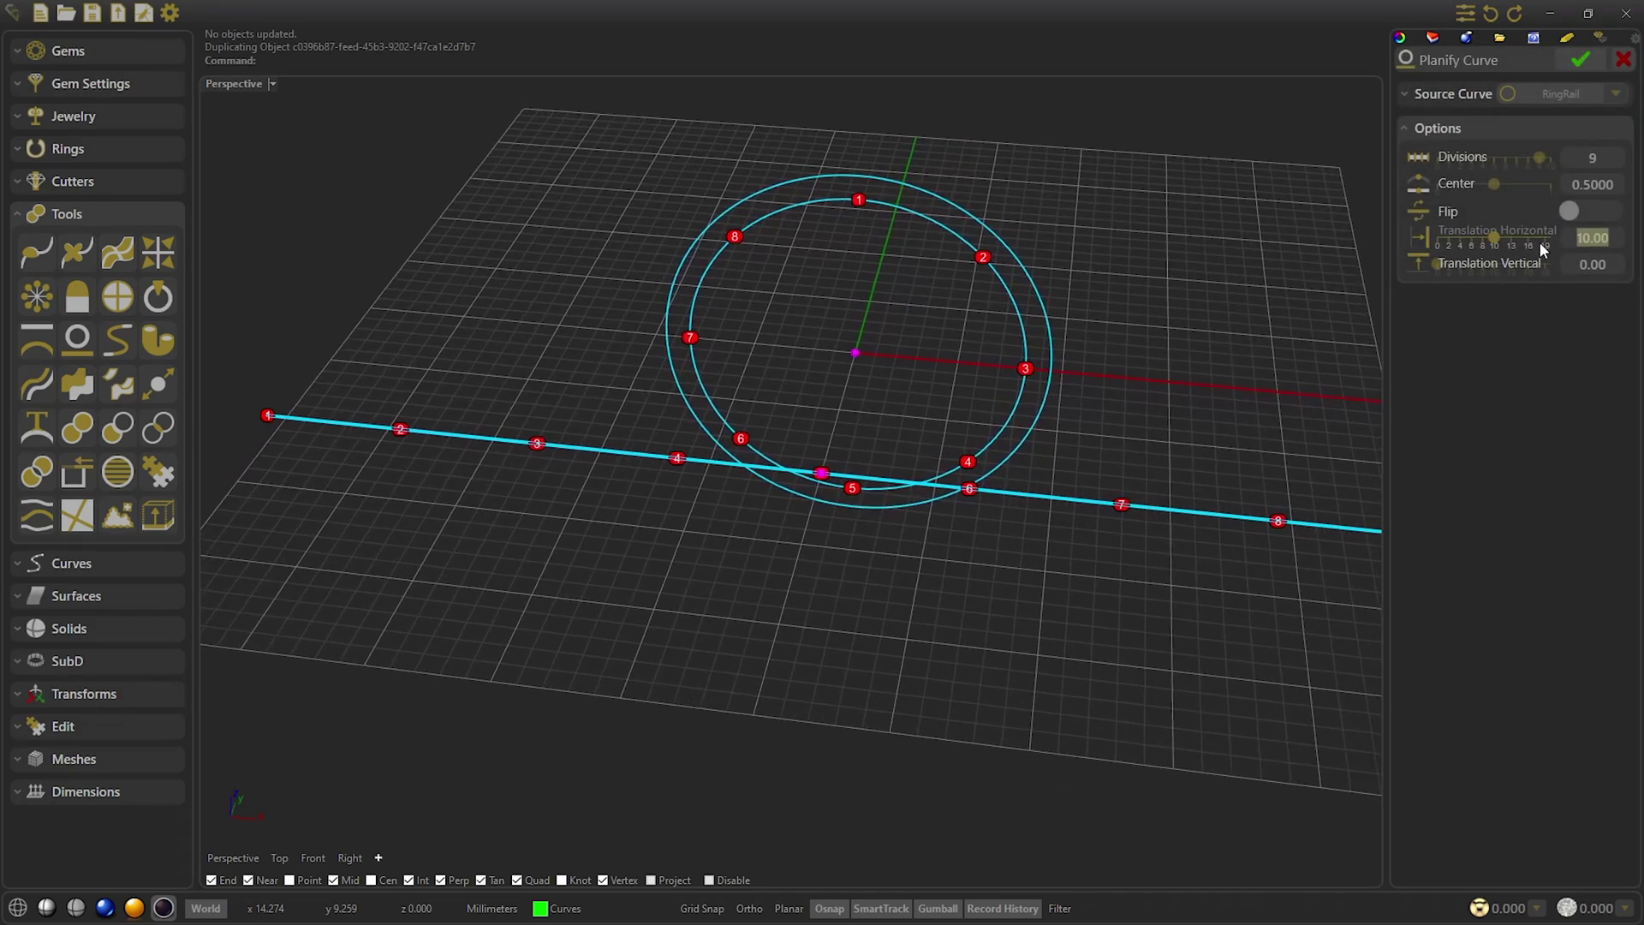
pyautogui.write('15')
pyautogui.press('Return')
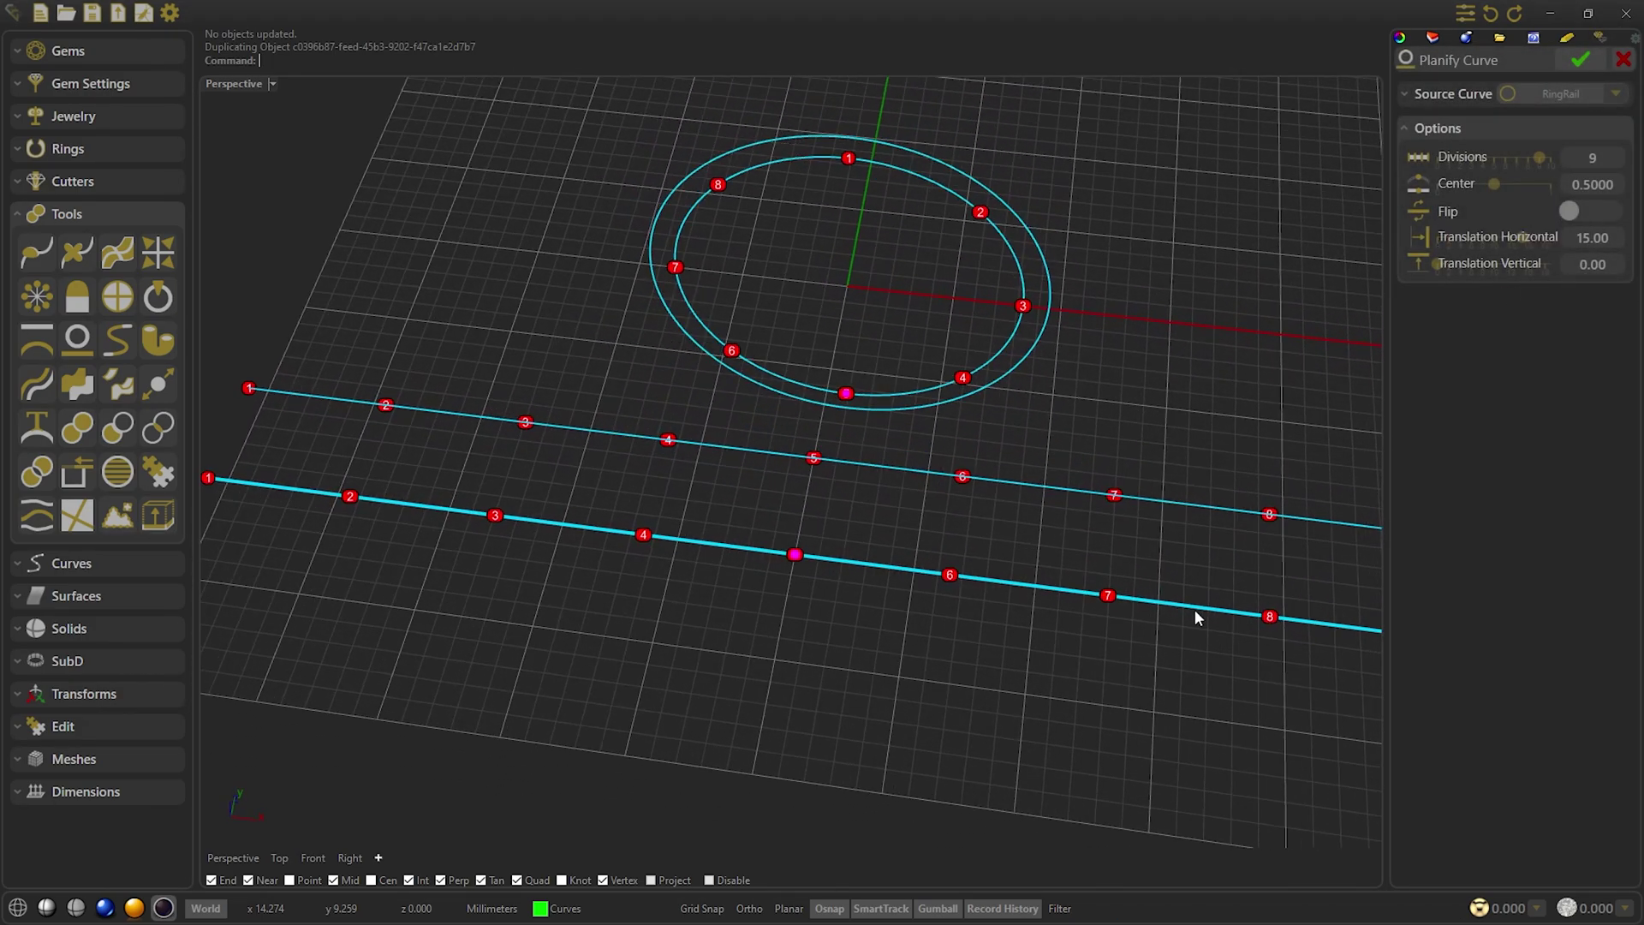
pyautogui.moveTo(1196, 617); pyautogui.dragTo(1206, 354, button='right')
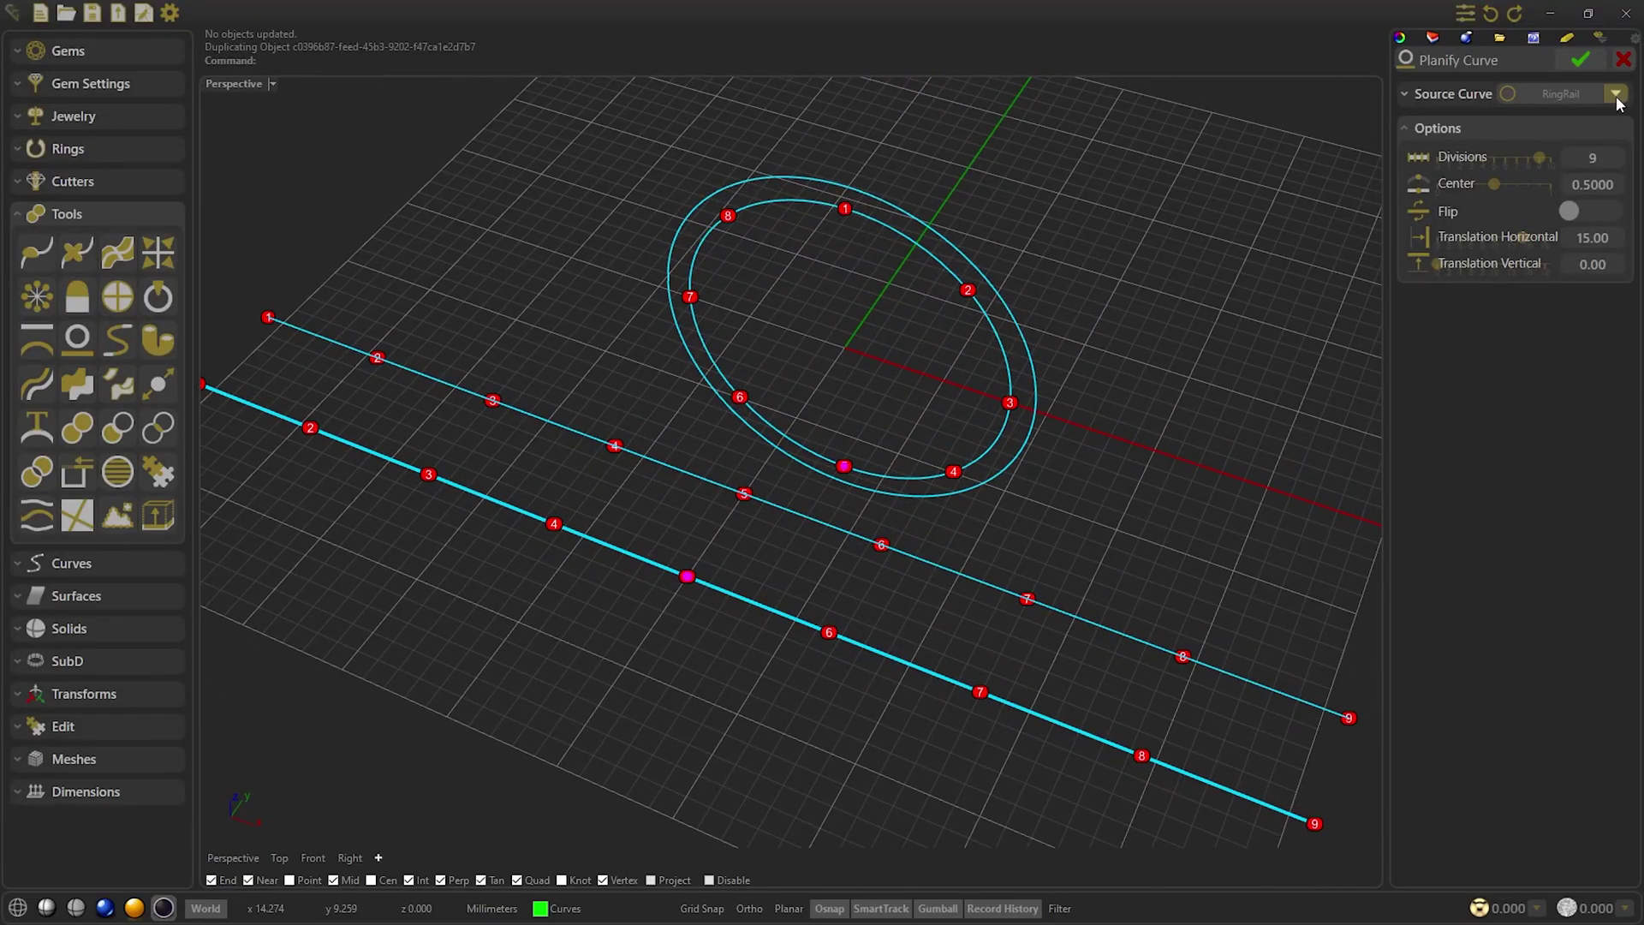
pyautogui.click(1581, 59)
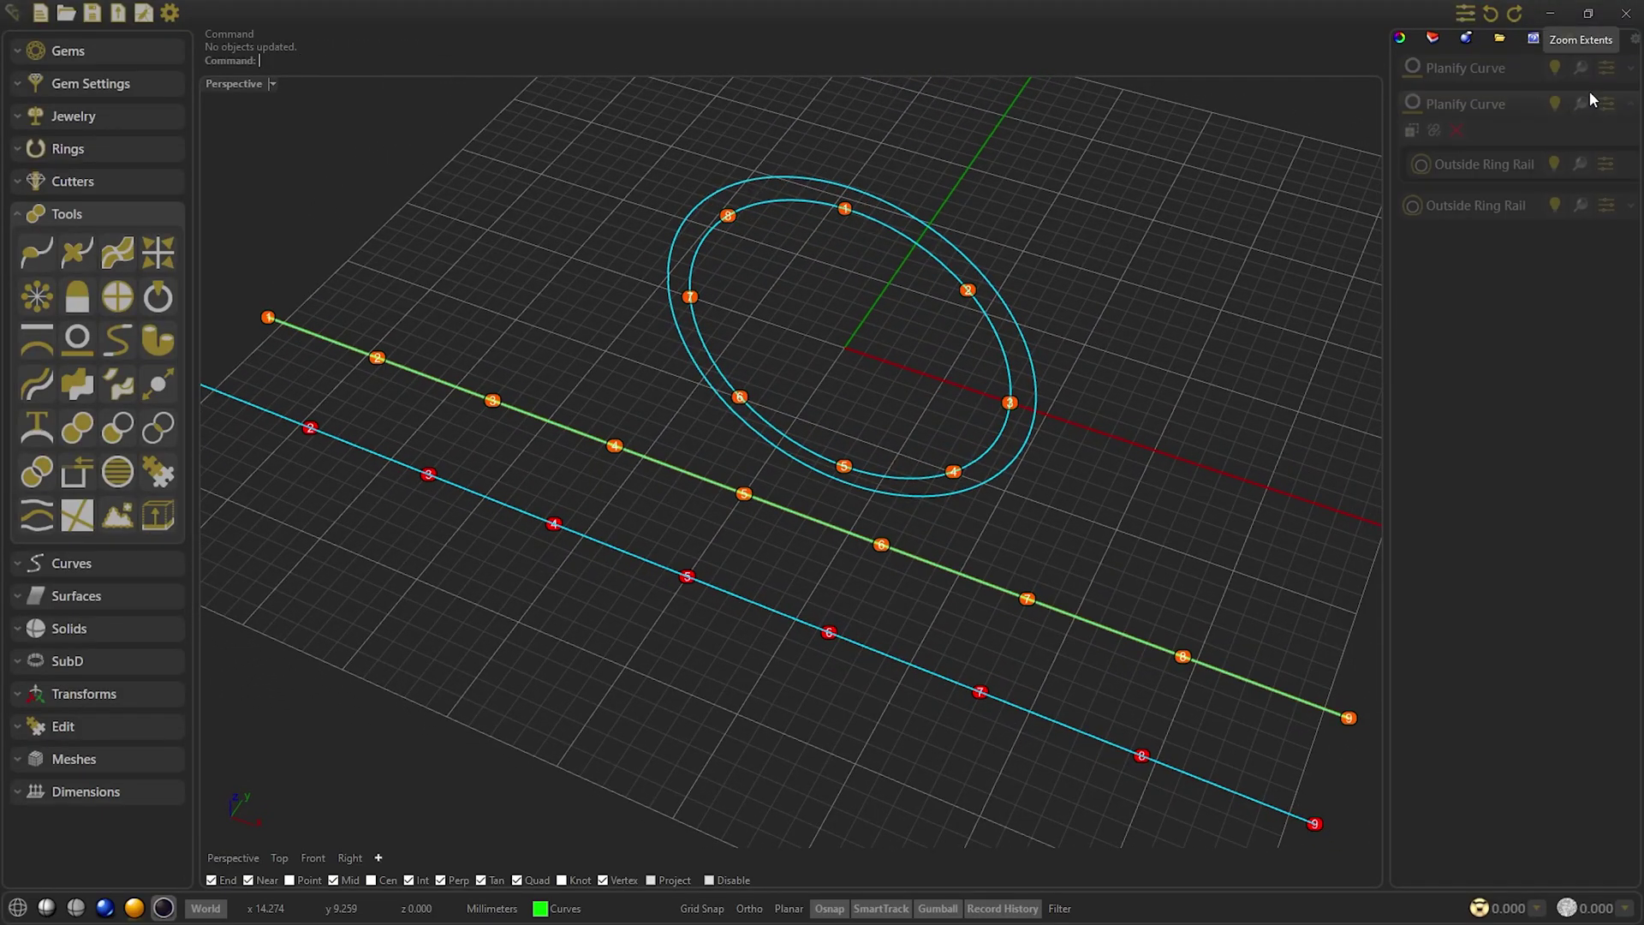
# Duplicate the original planified curve again and change the copy's source curve to the outer ring rail
pyautogui.click(1412, 131)
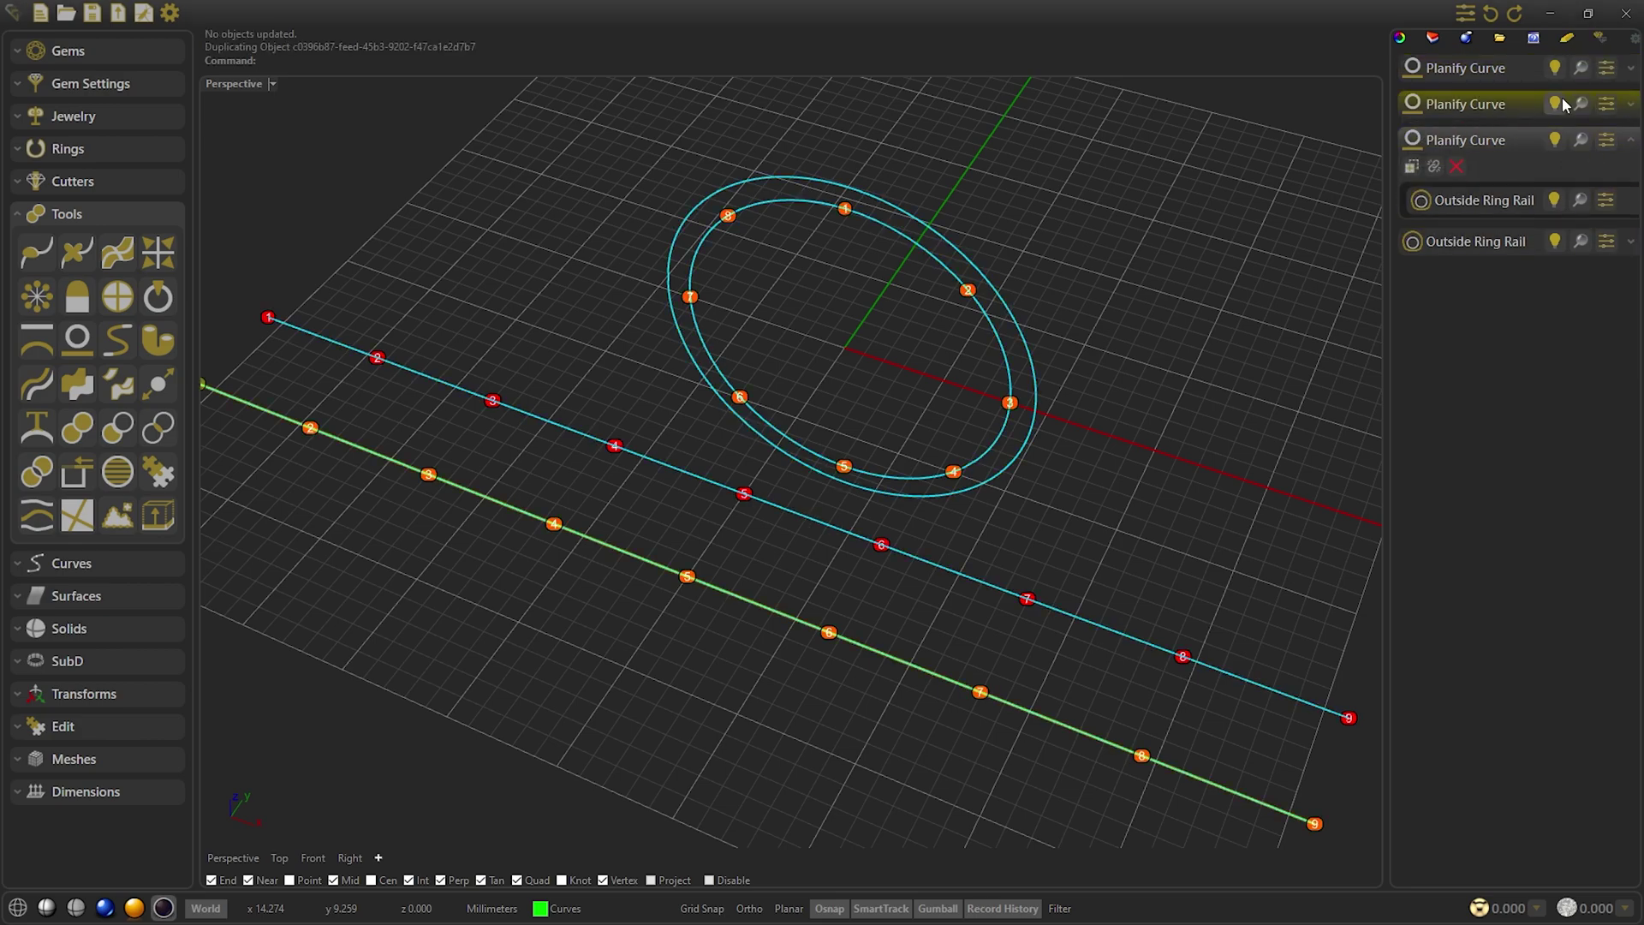
pyautogui.click(1607, 70)
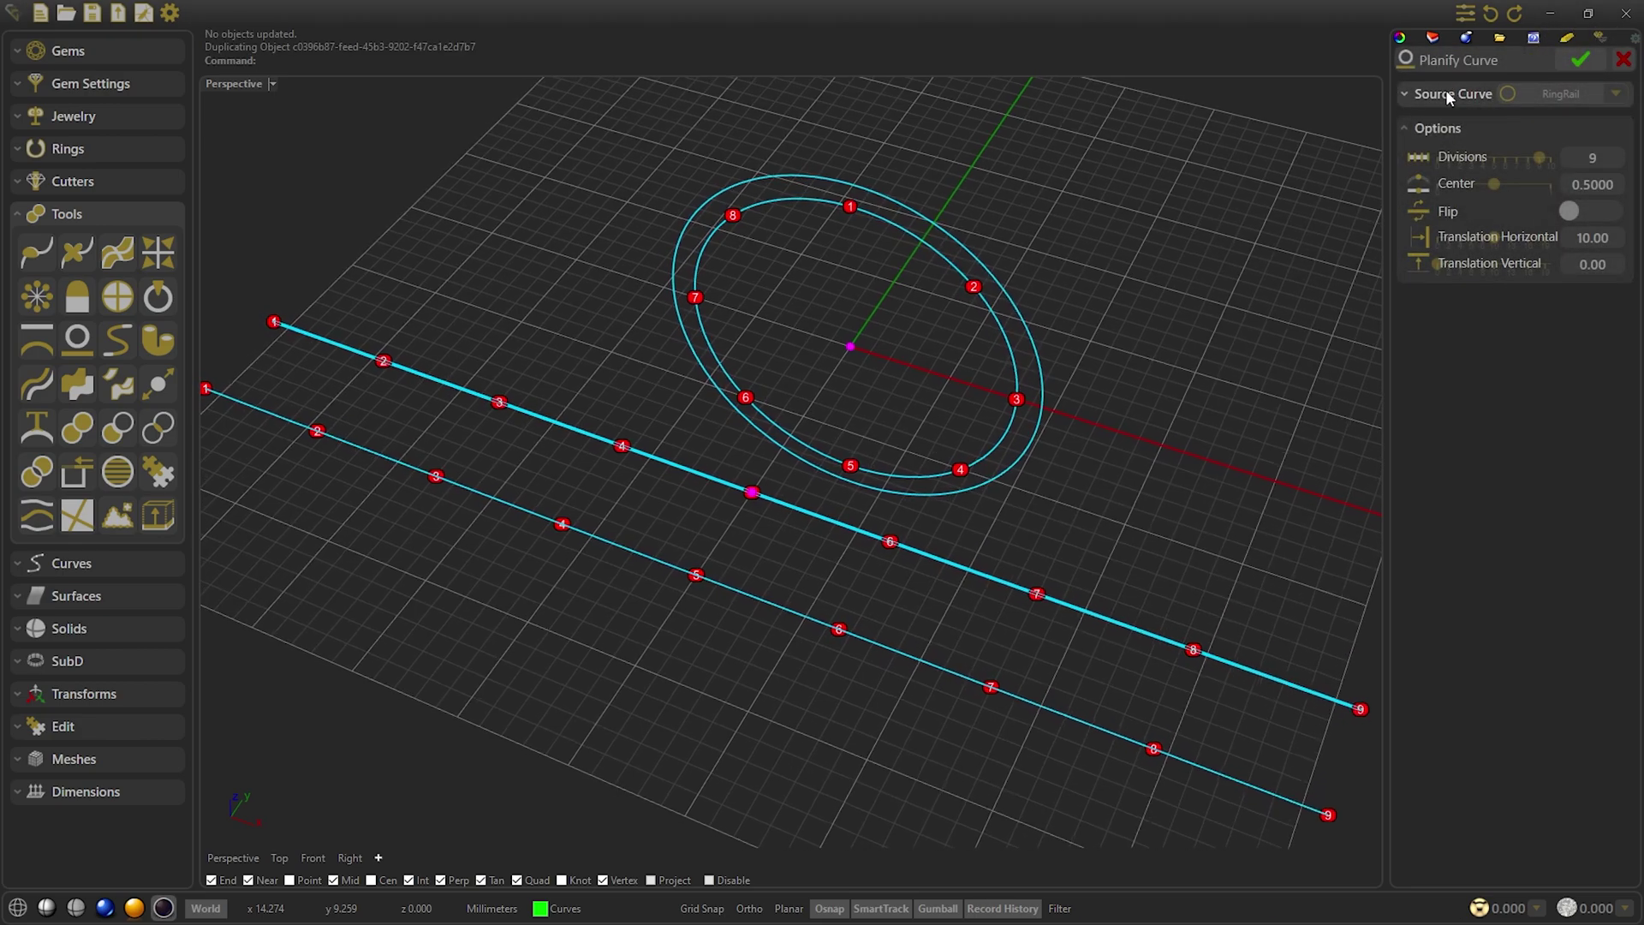
pyautogui.click(1446, 89)
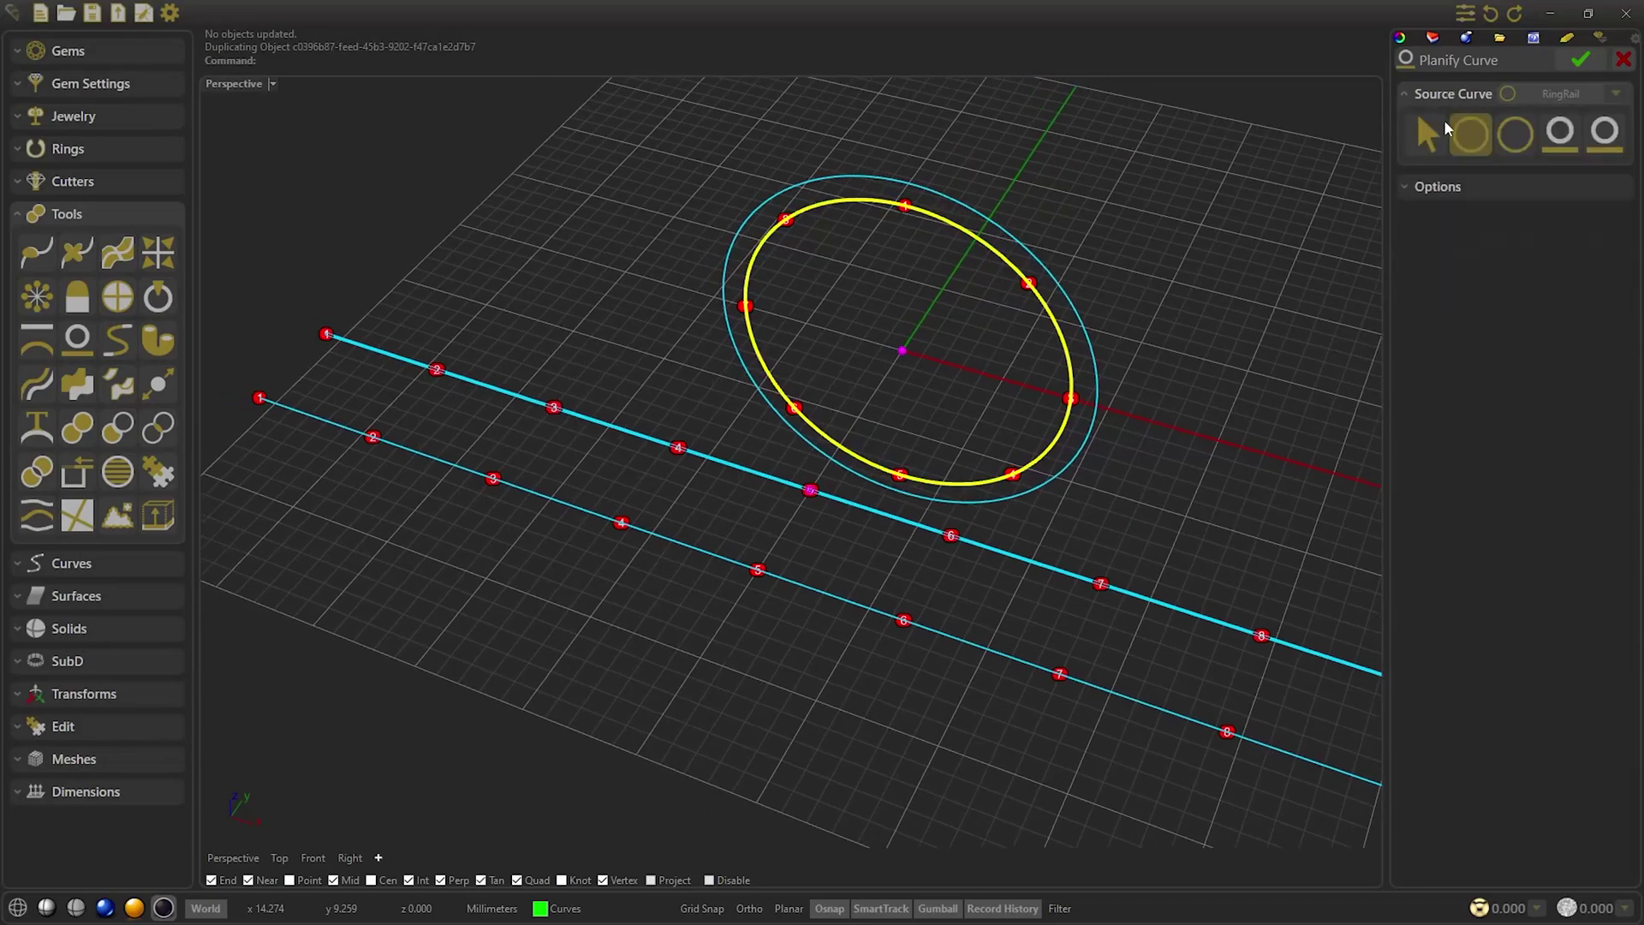
pyautogui.click(1514, 137)
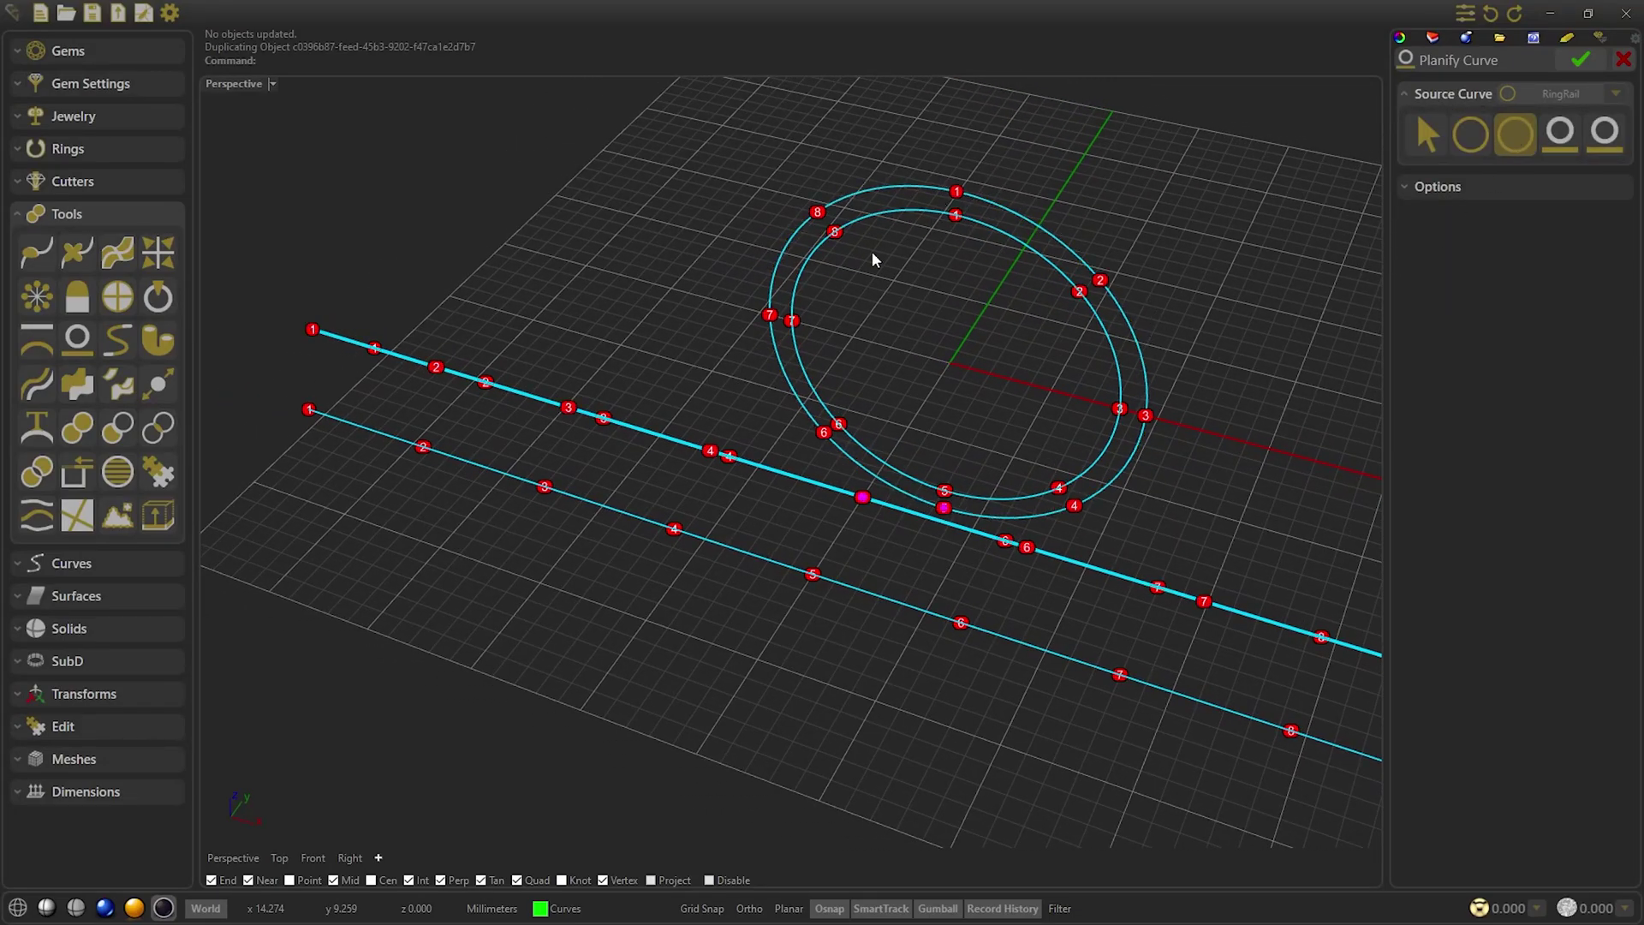
pyautogui.click(1581, 59)
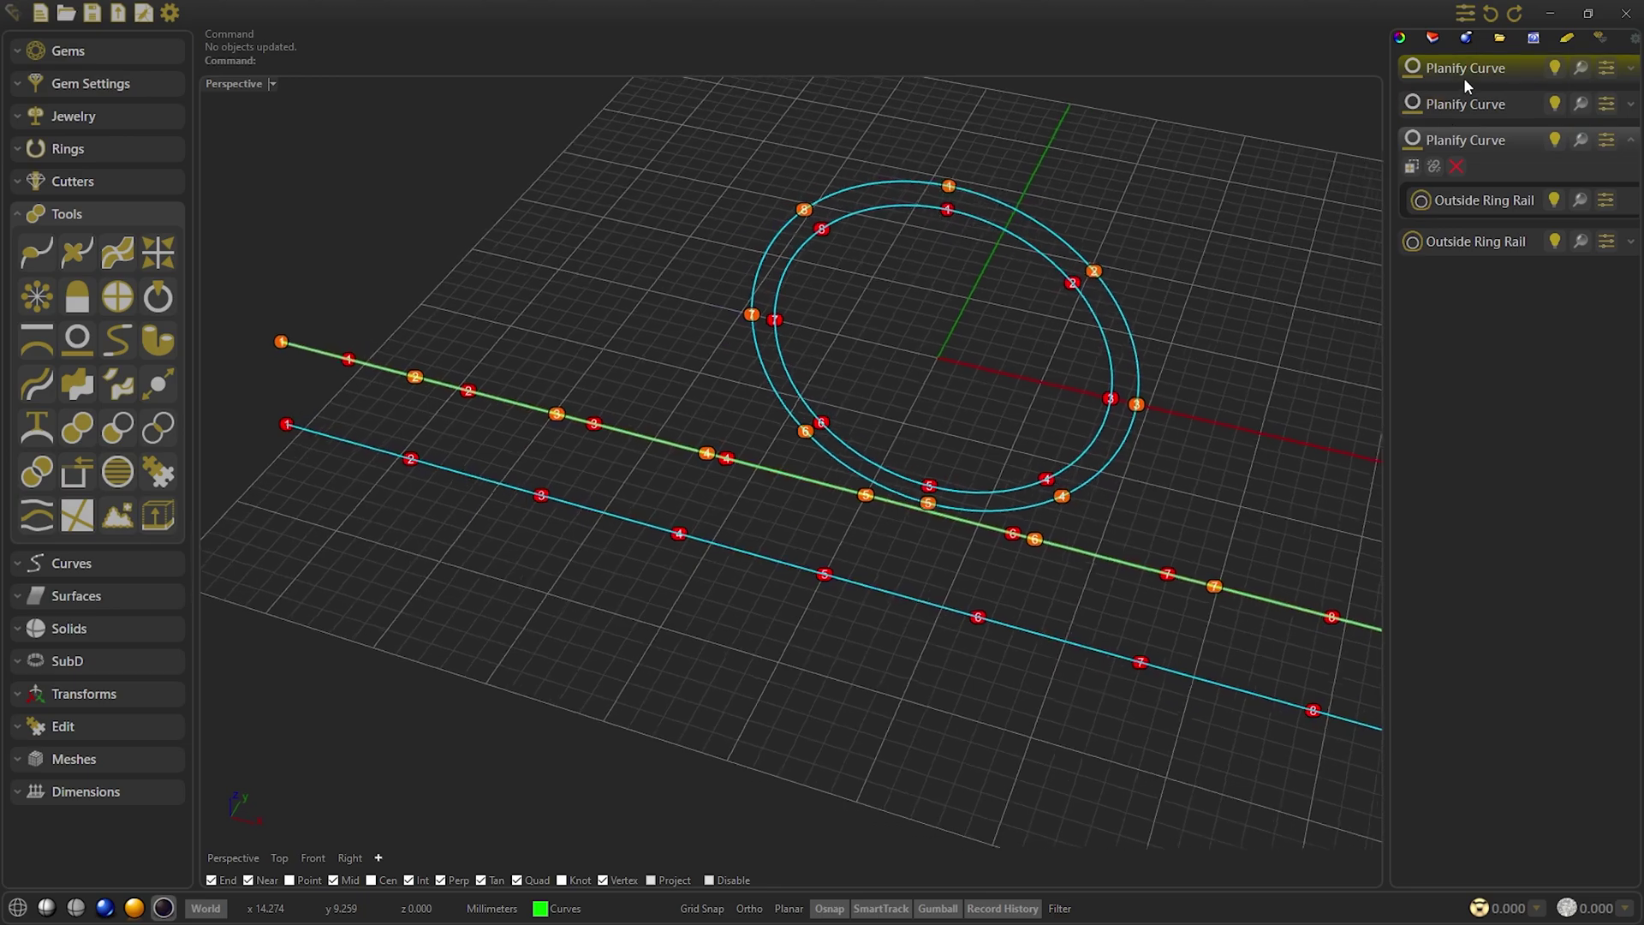
# Highlight the planified curves and the ring rails, clear the selection, and hide the outer rail's planified curve
pyautogui.moveTo(1297, 502); pyautogui.dragTo(971, 735)
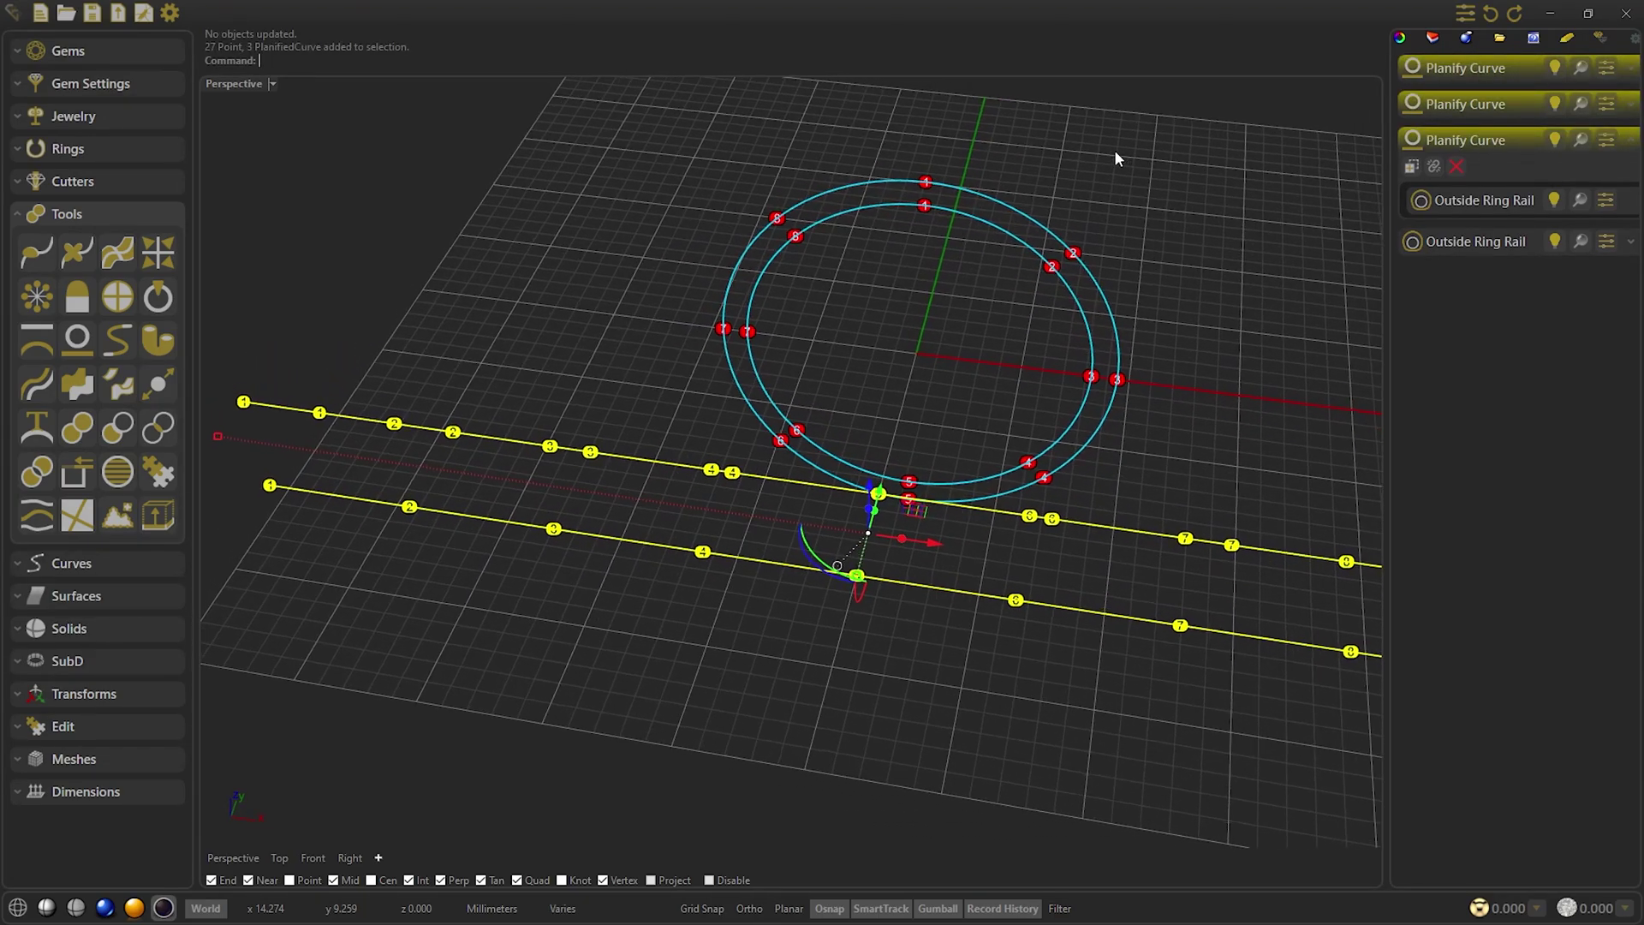
pyautogui.moveTo(1164, 152); pyautogui.dragTo(1019, 383)
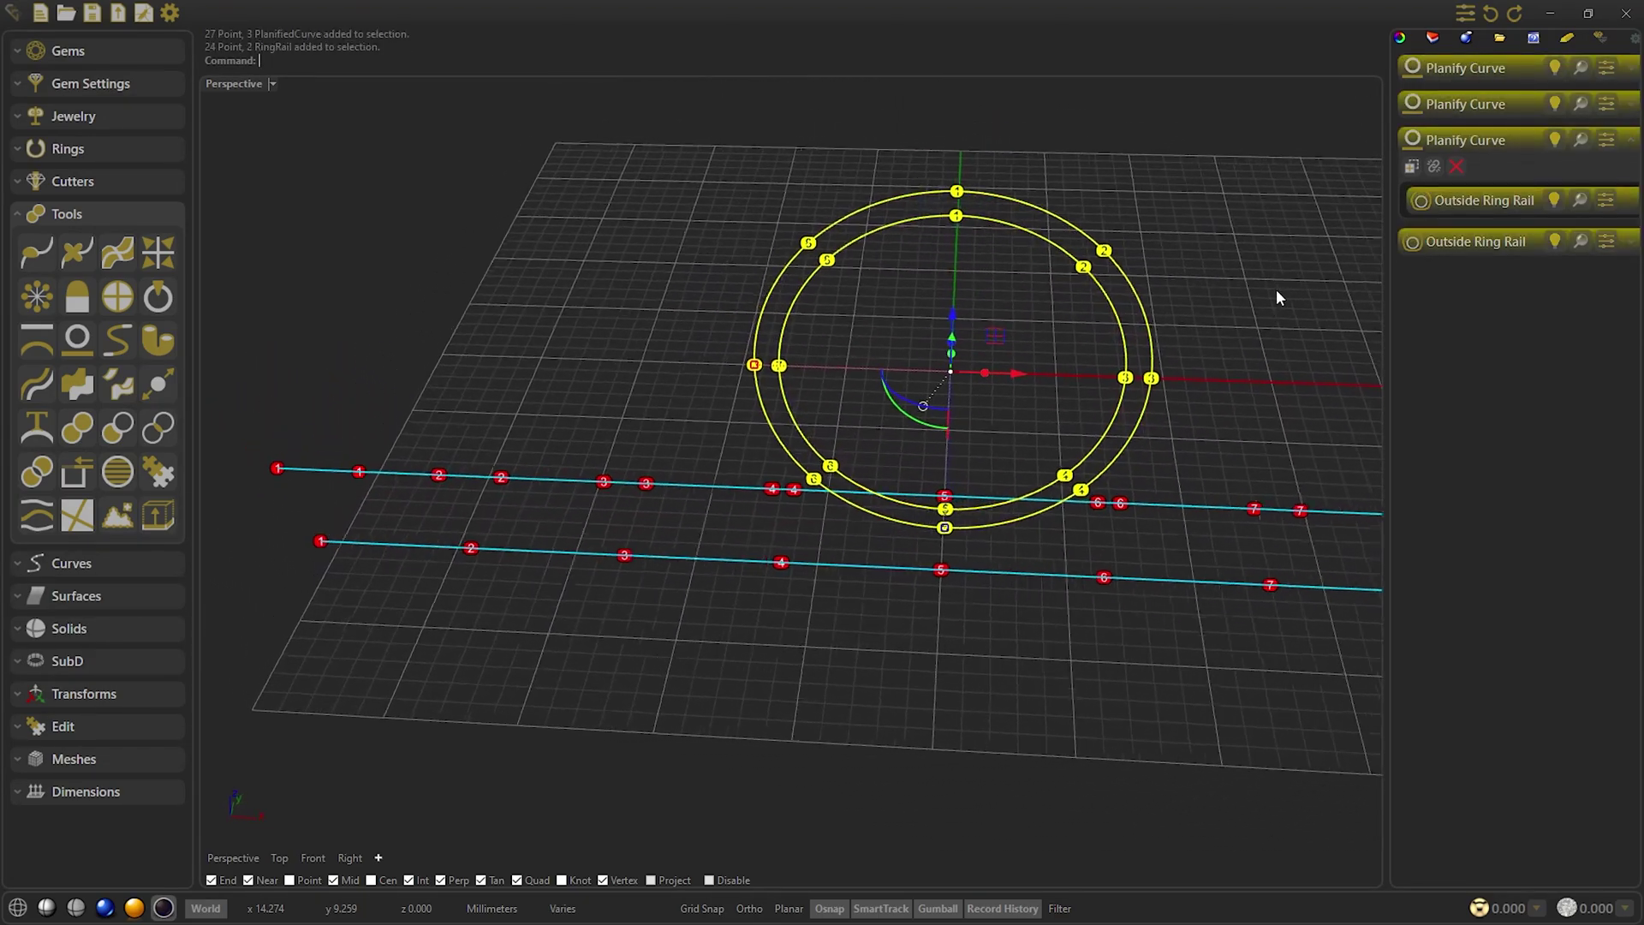
pyautogui.press('Escape')
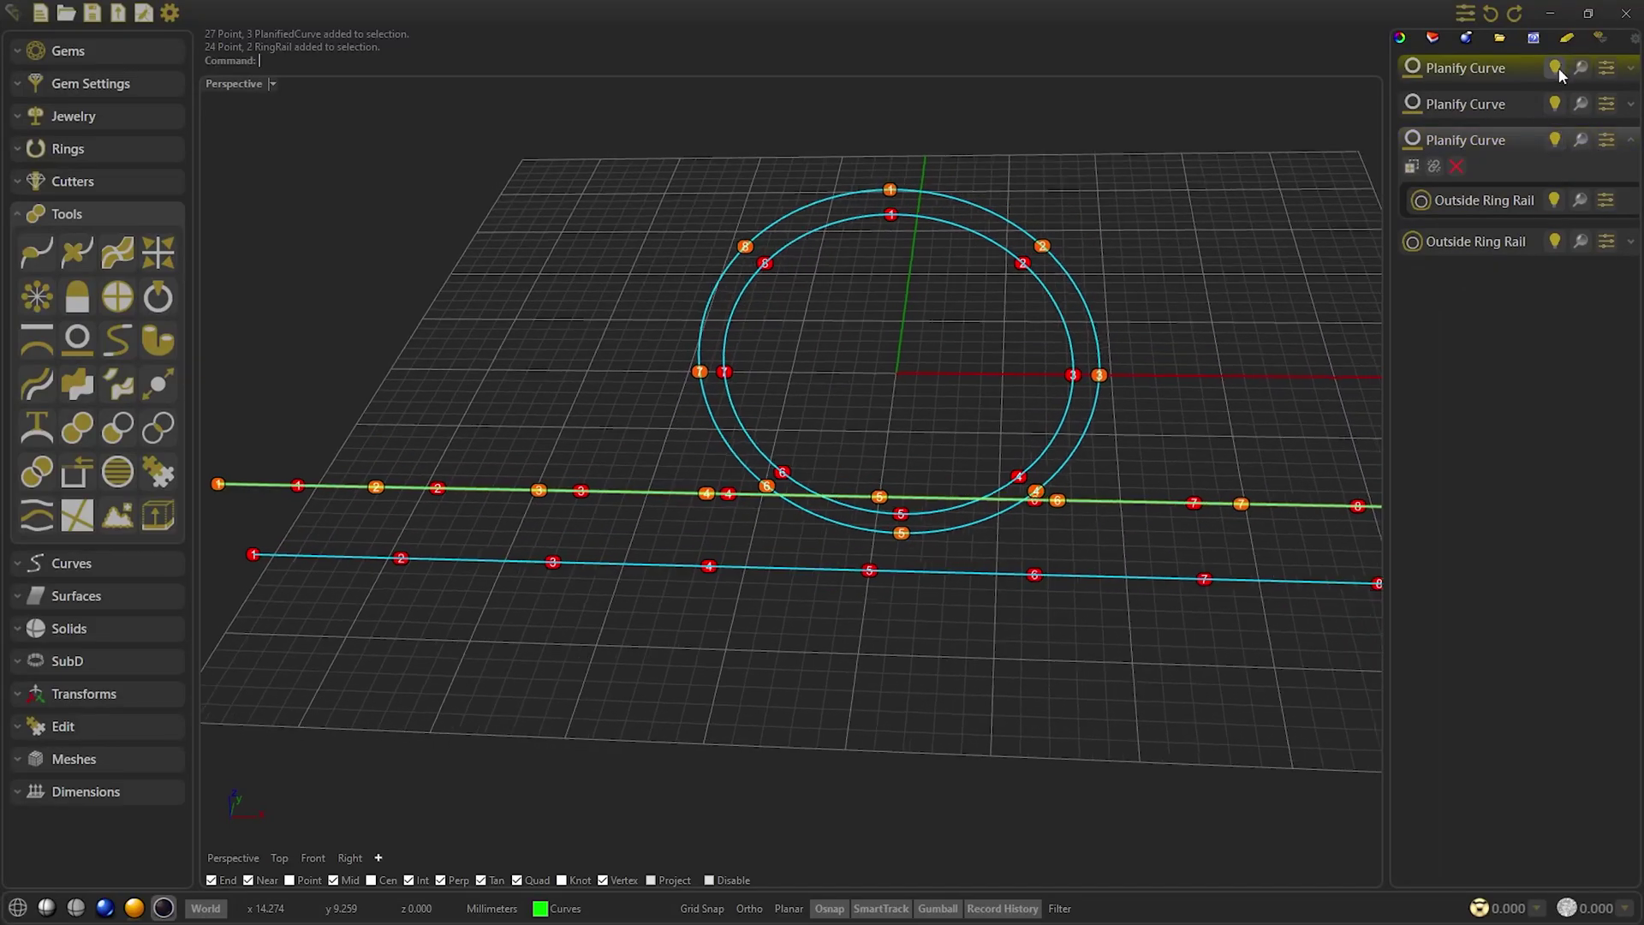
pyautogui.click(1556, 68)
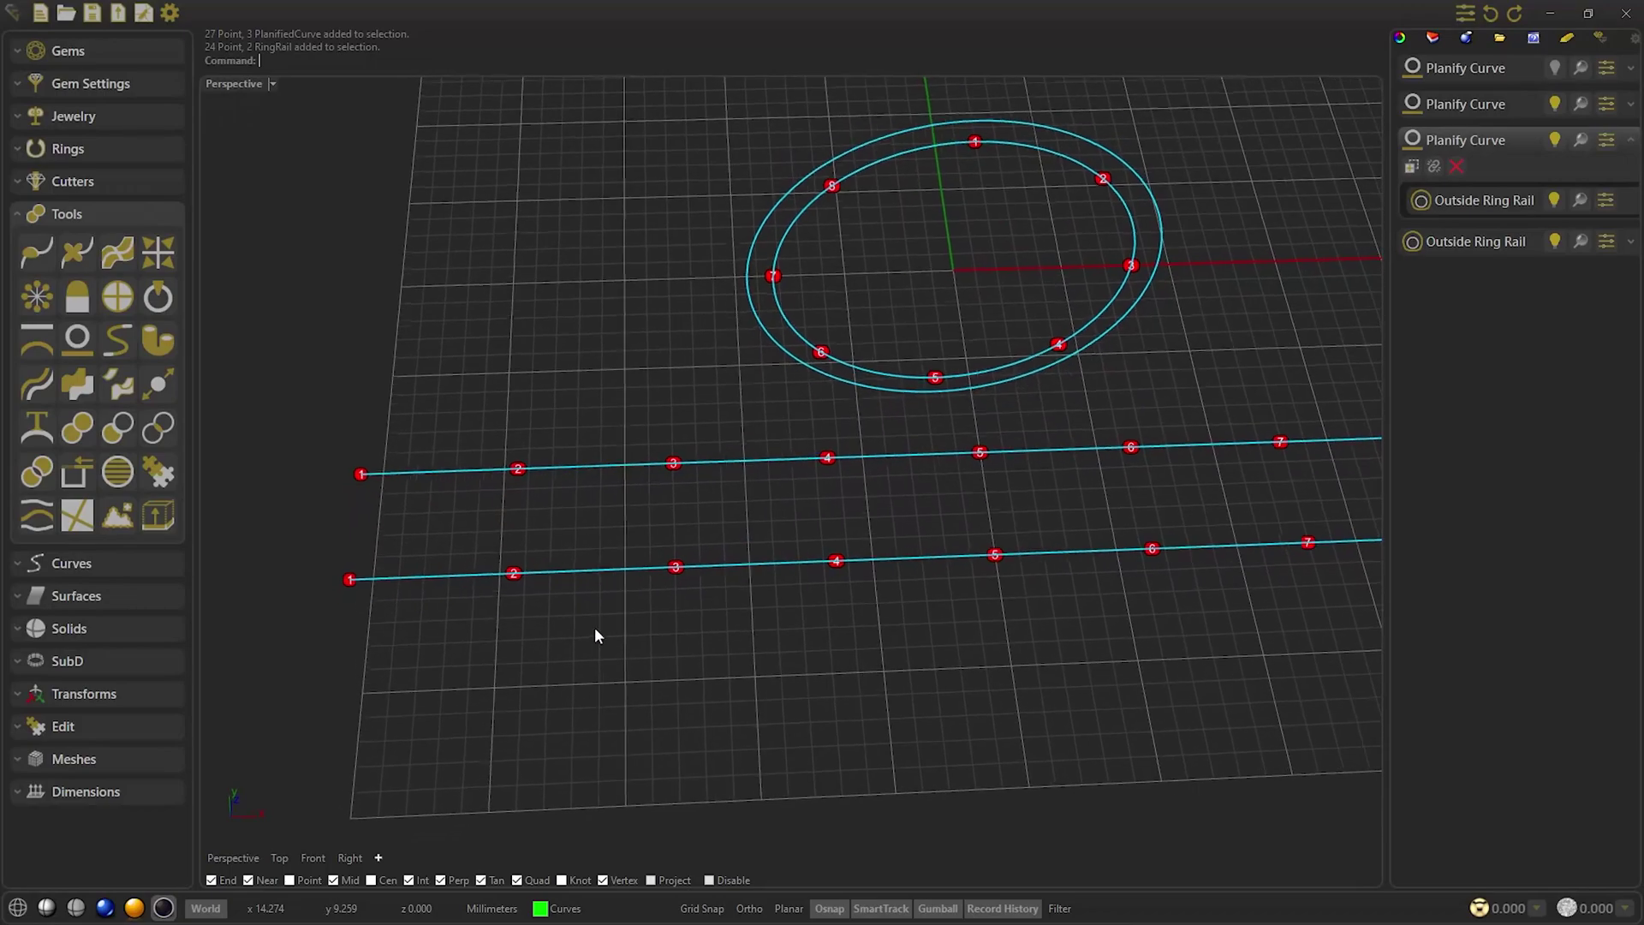
# Create an Auto Blend Curve between the two visible planified curves of the inner ring rail
pyautogui.click(120, 337)
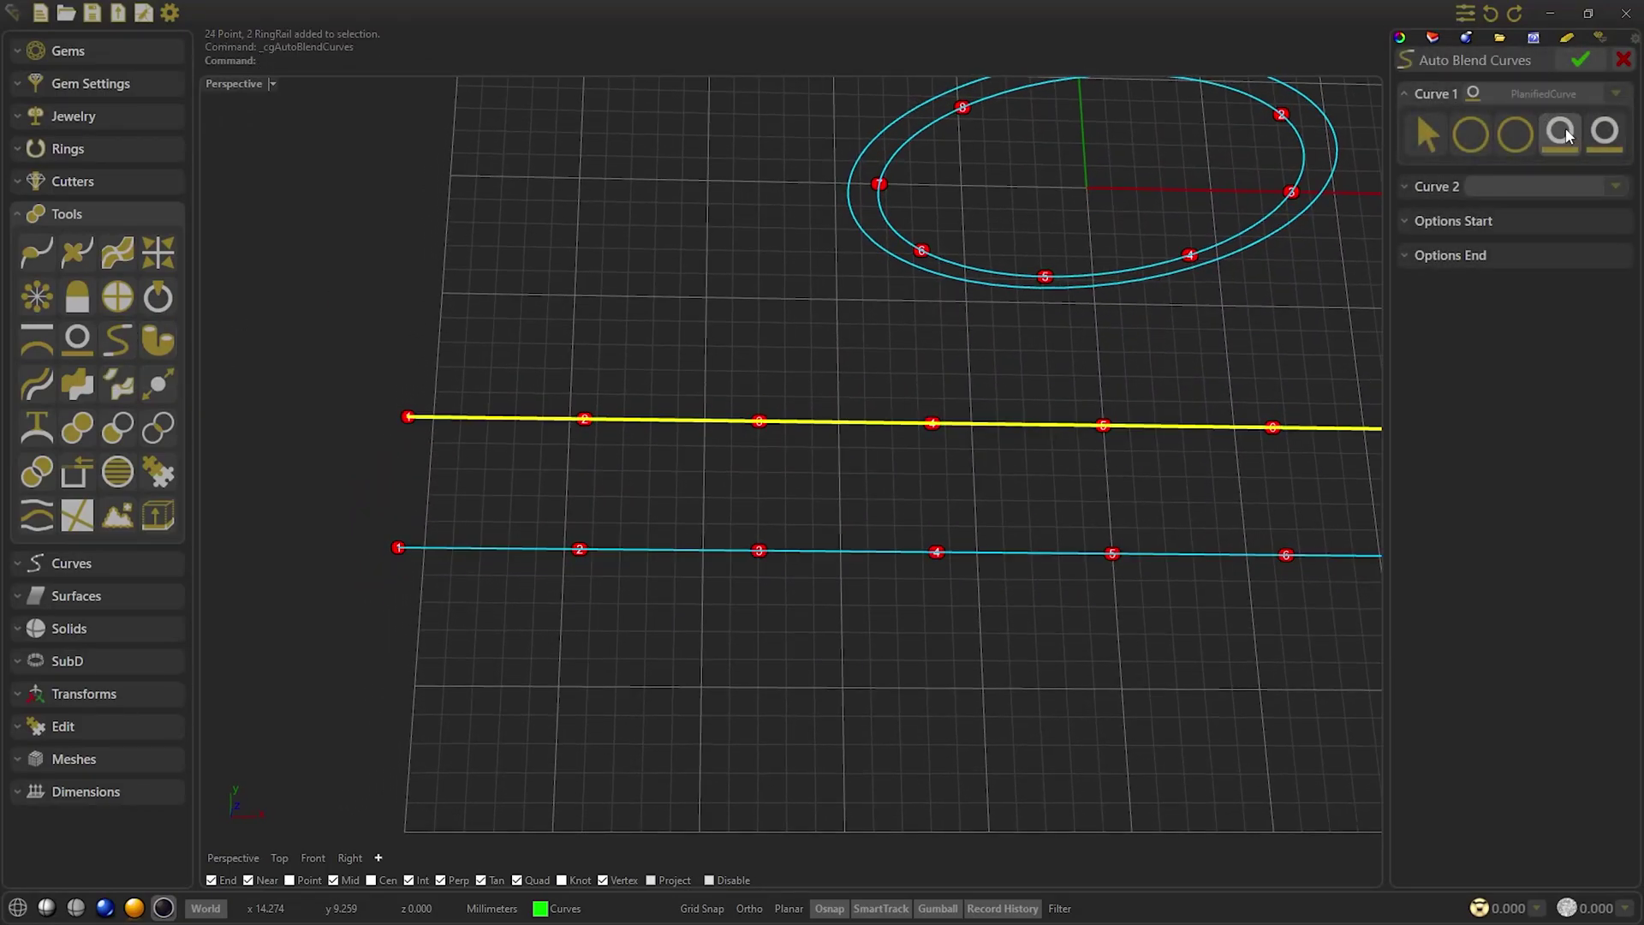
pyautogui.click(1408, 187)
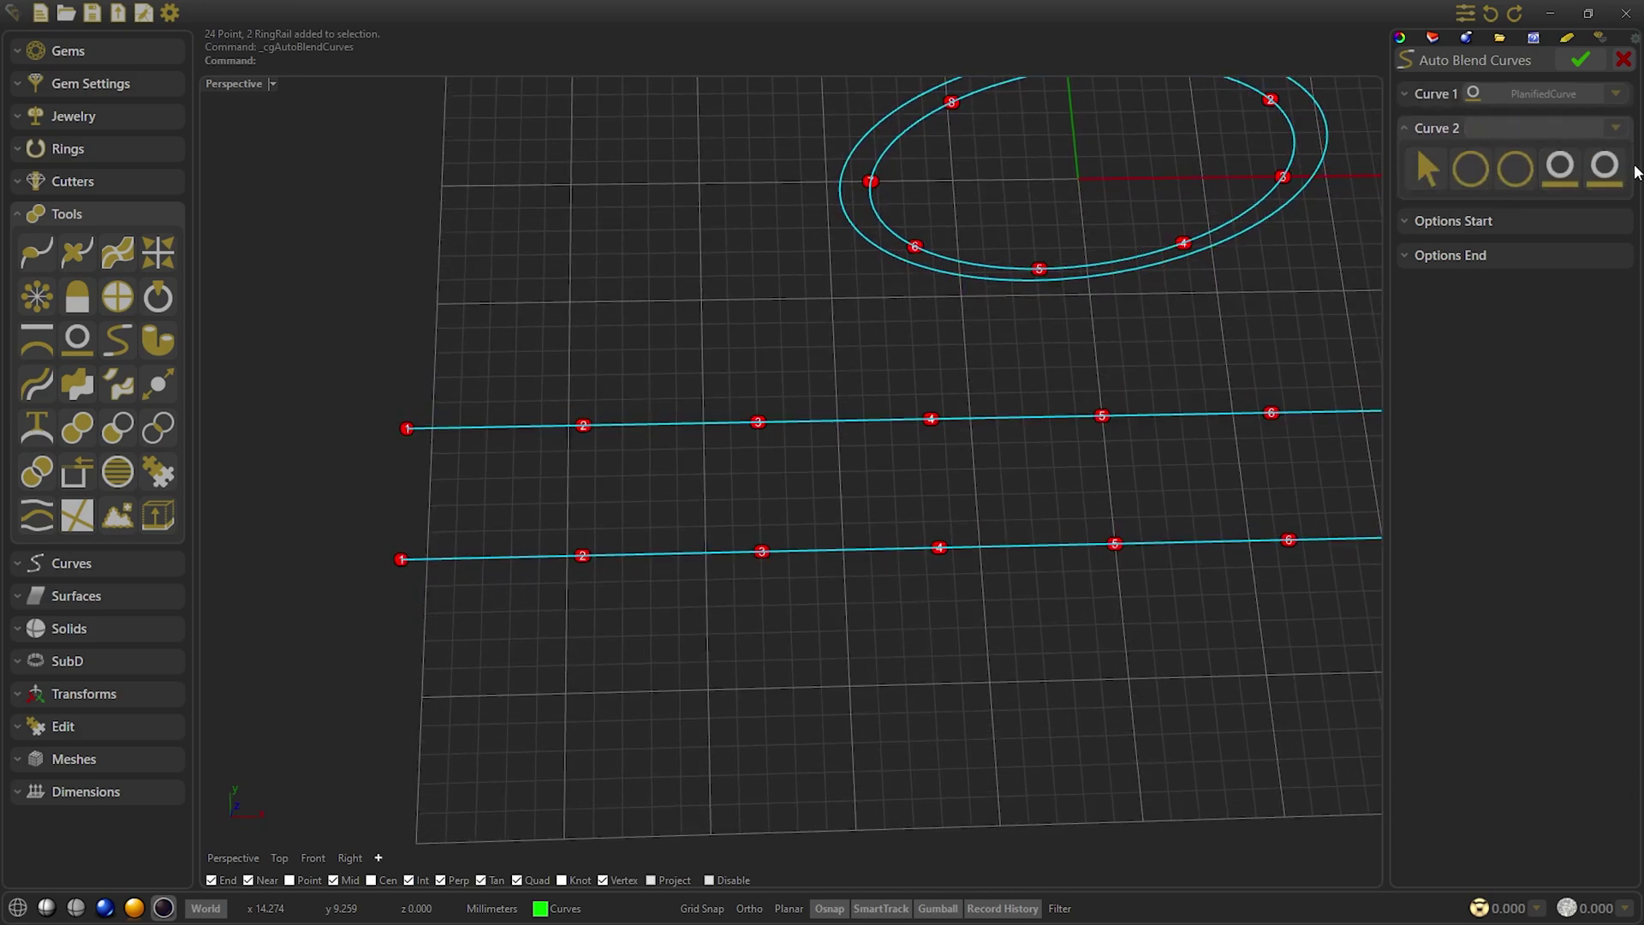
pyautogui.click(1609, 169)
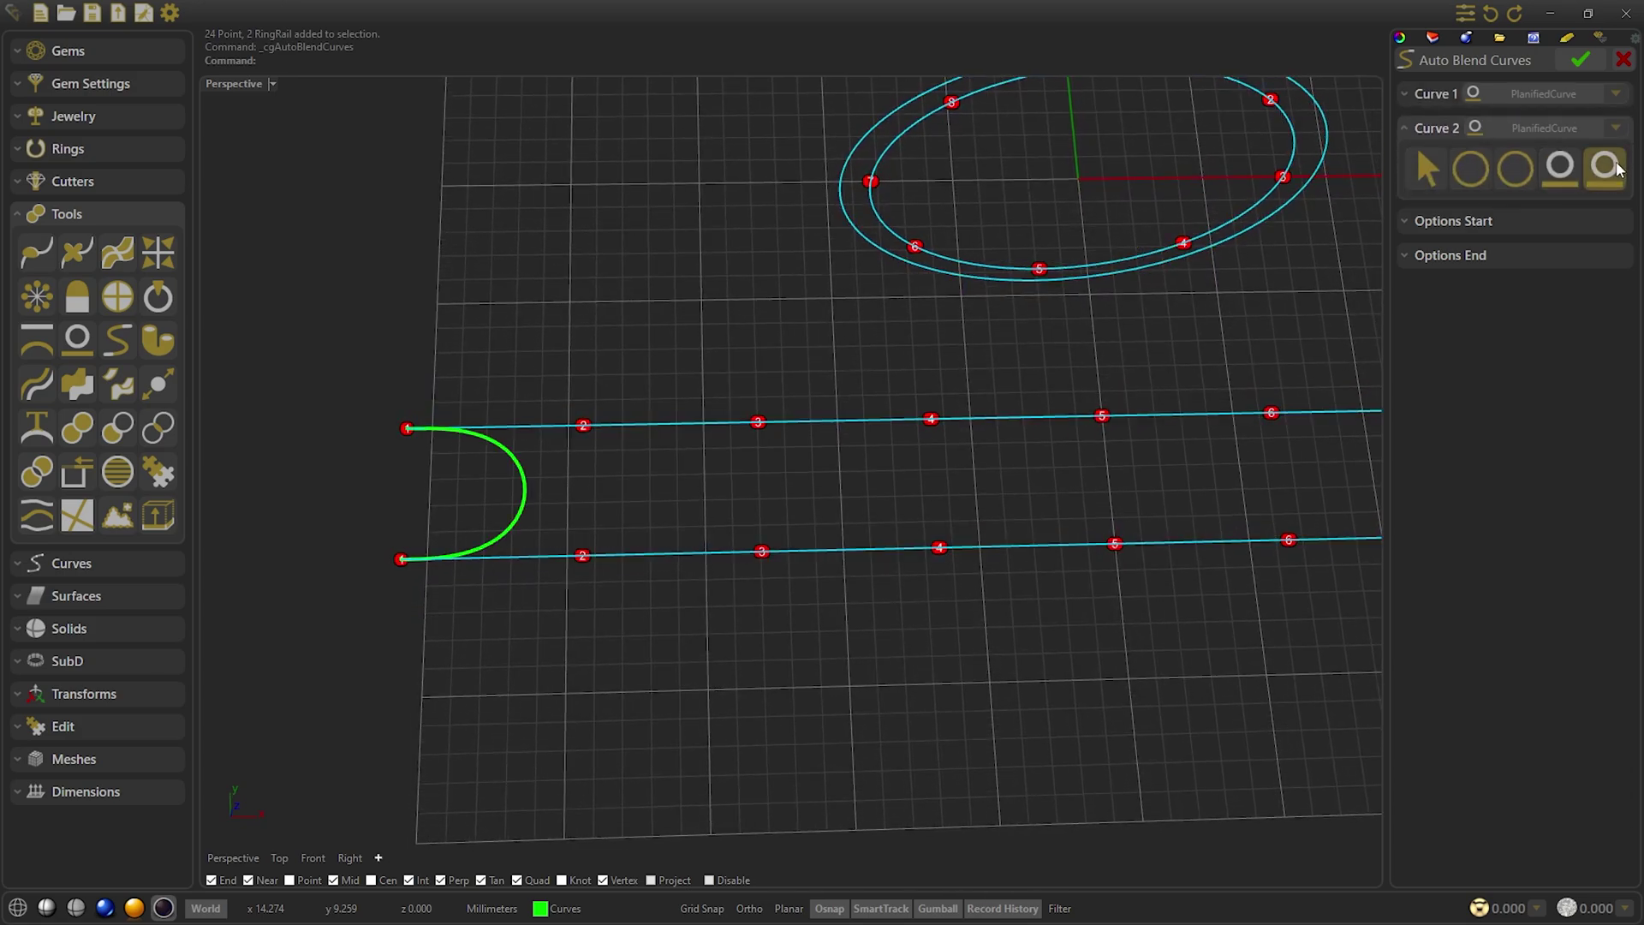
# Set the blend curve's end position to 0.5 and reverse its end direction
pyautogui.click(1494, 254)
pyautogui.moveTo(1441, 229); pyautogui.dragTo(1492, 236)
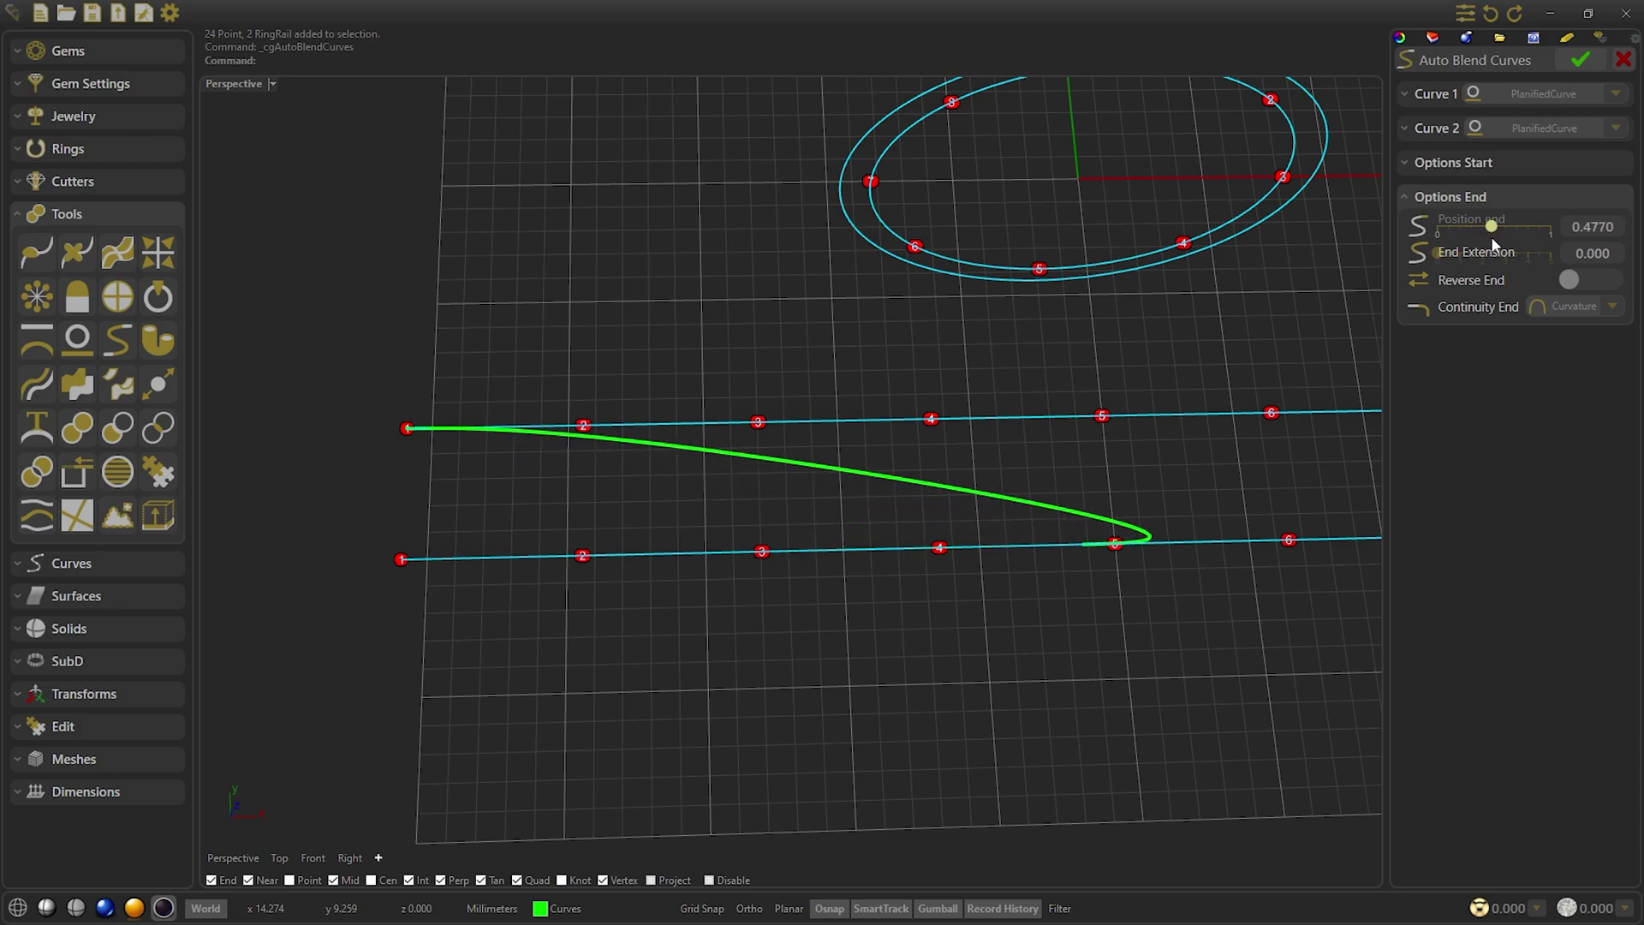
pyautogui.click(1571, 279)
pyautogui.moveTo(1495, 228); pyautogui.dragTo(1497, 230)
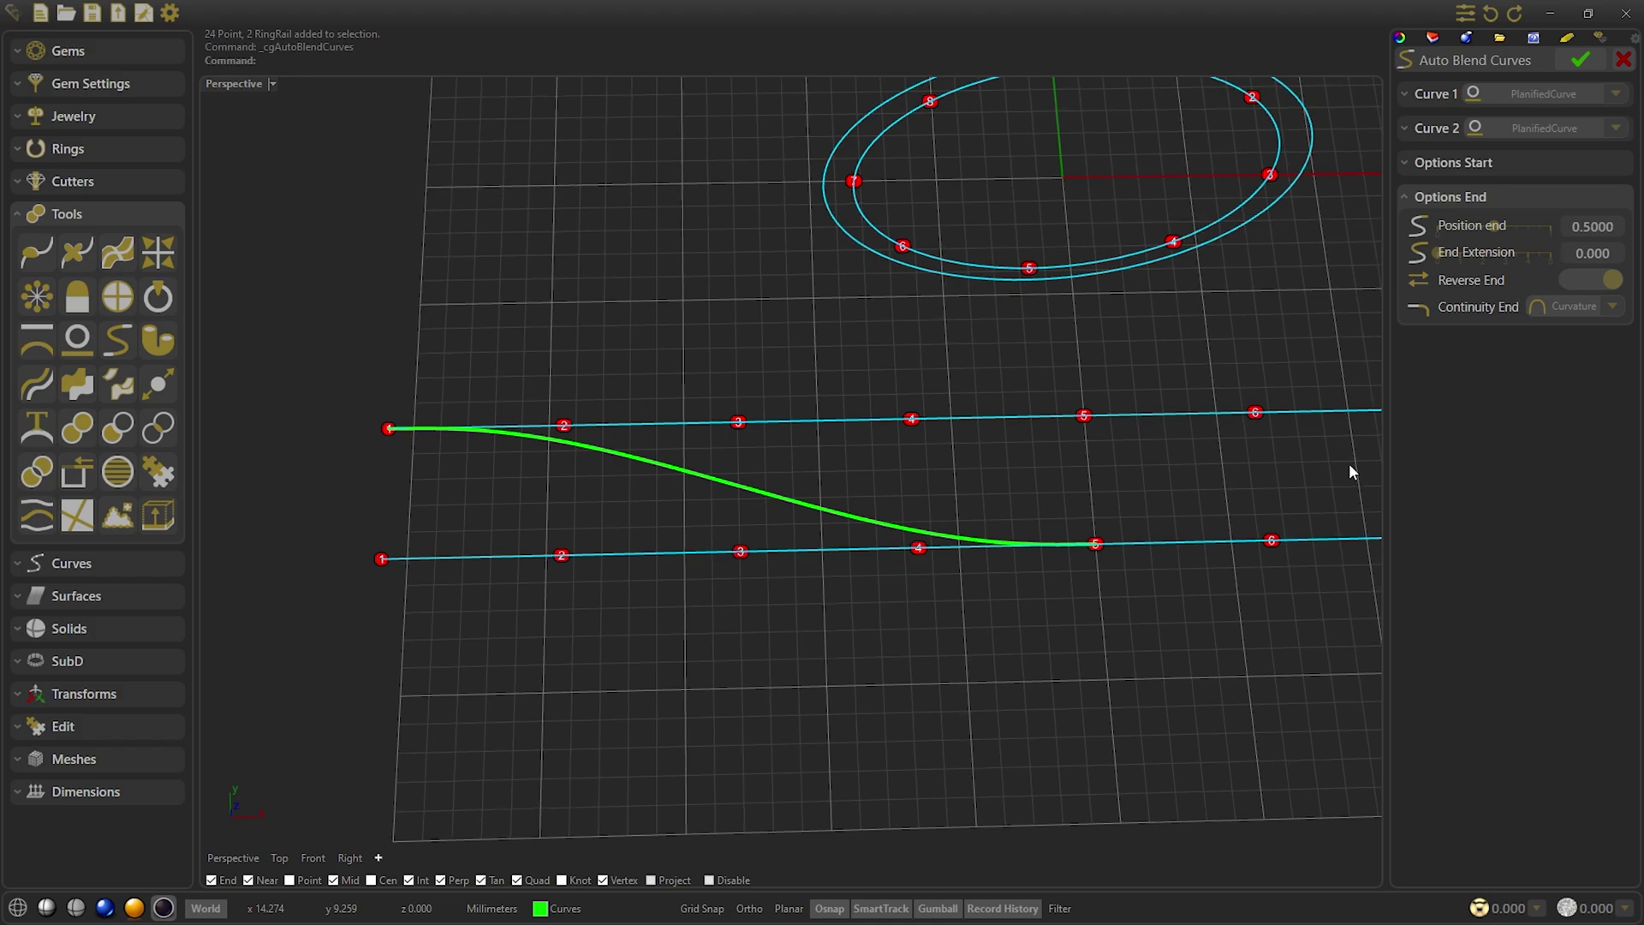
# Set the blend curve's start position to 0.25 and accept the blend
pyautogui.click(1468, 161)
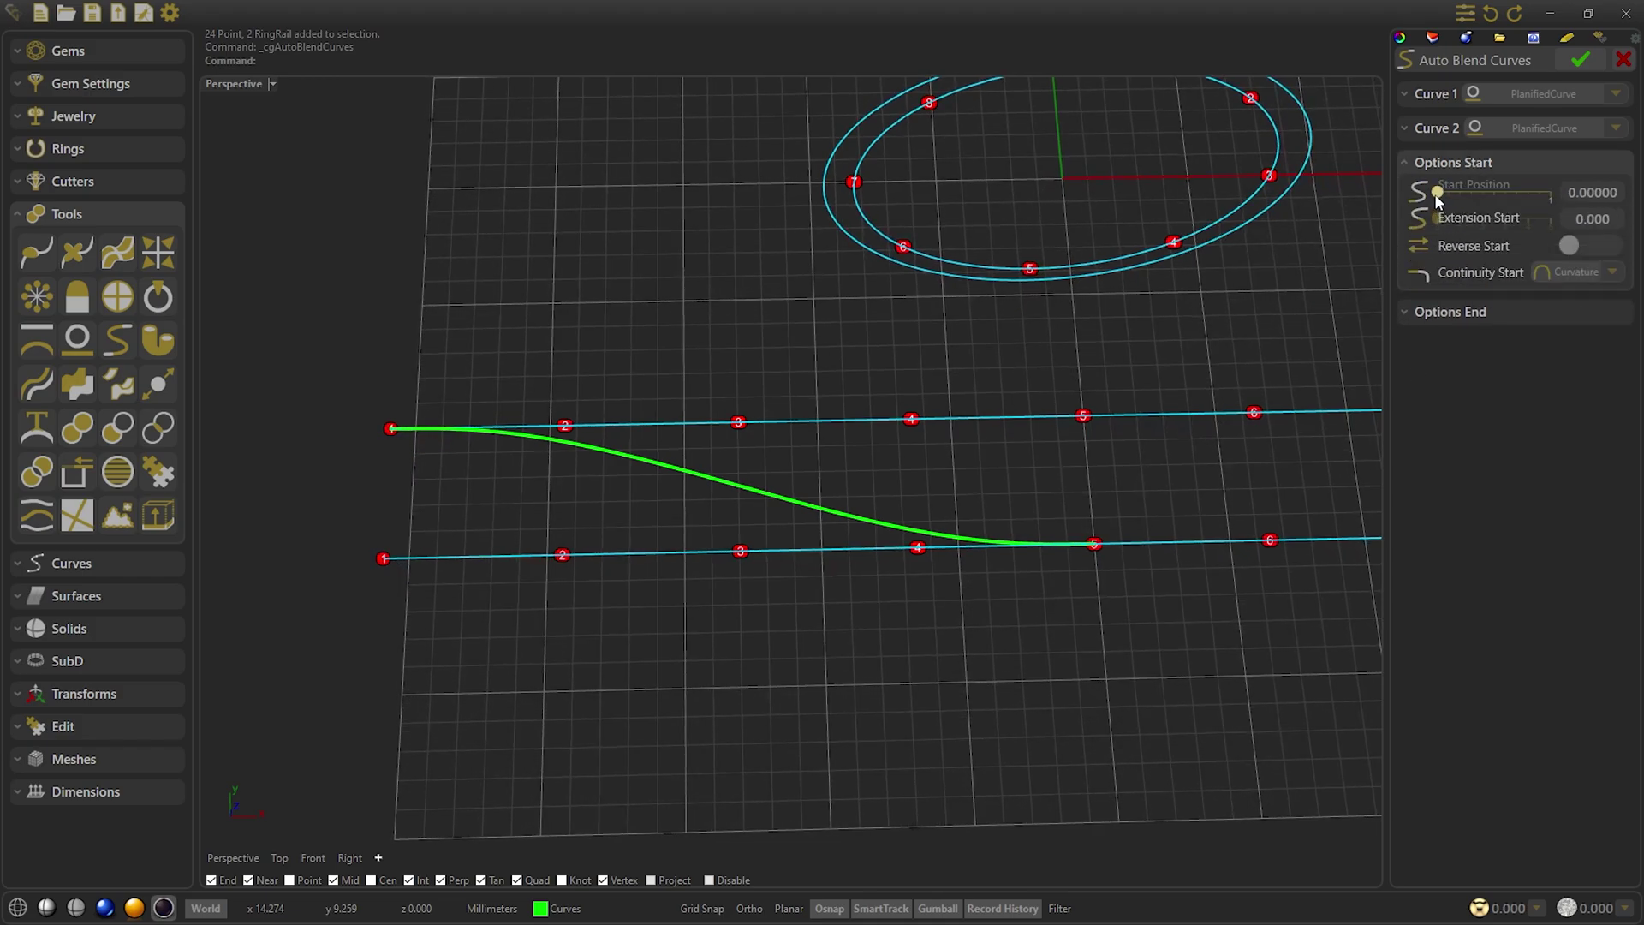
pyautogui.moveTo(1438, 193); pyautogui.dragTo(1462, 199)
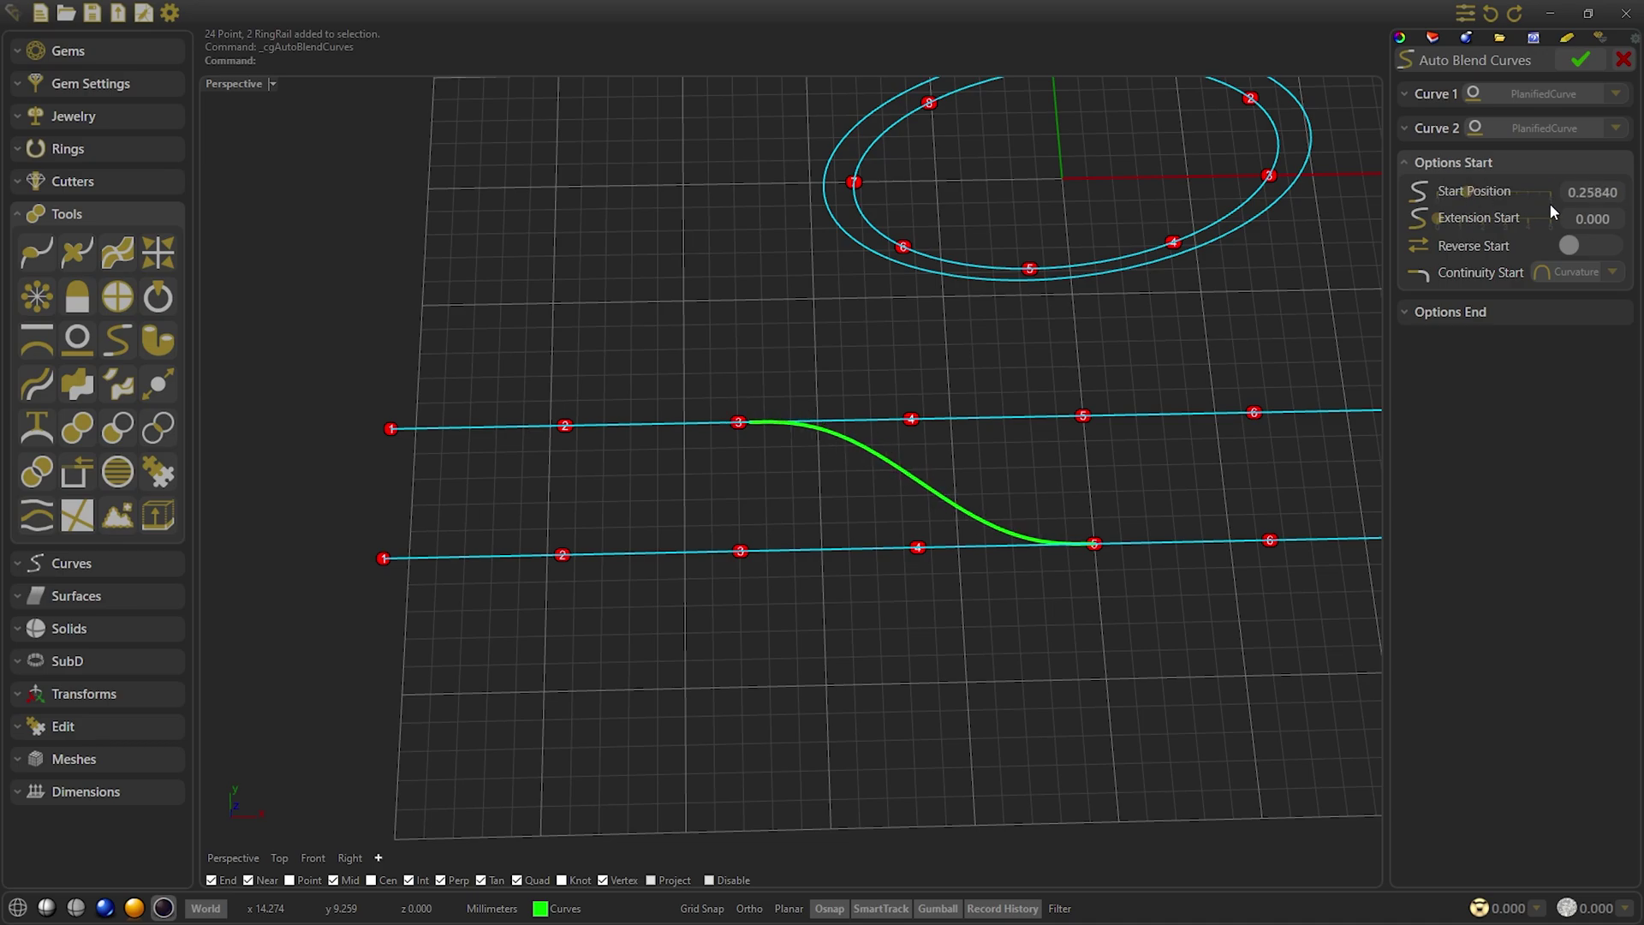
pyautogui.moveTo(1593, 193); pyautogui.dragTo(1619, 193)
pyautogui.press('BackSpace')
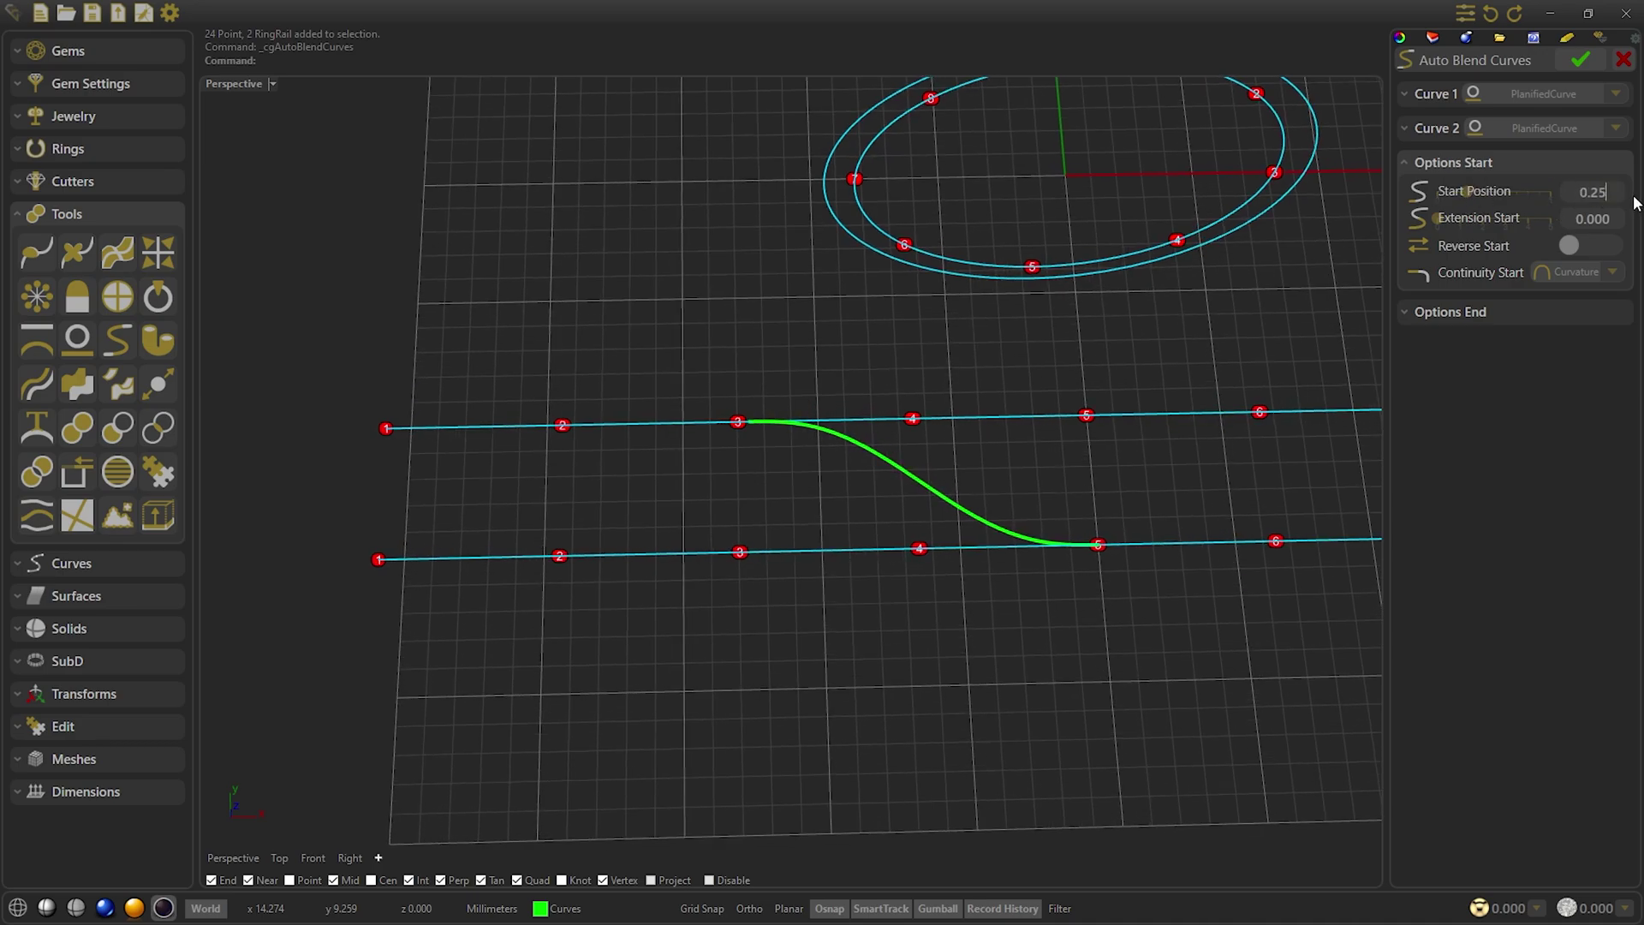
pyautogui.write('000')
pyautogui.press('Return')
pyautogui.moveTo(937, 394); pyautogui.dragTo(1538, 125, button='right')
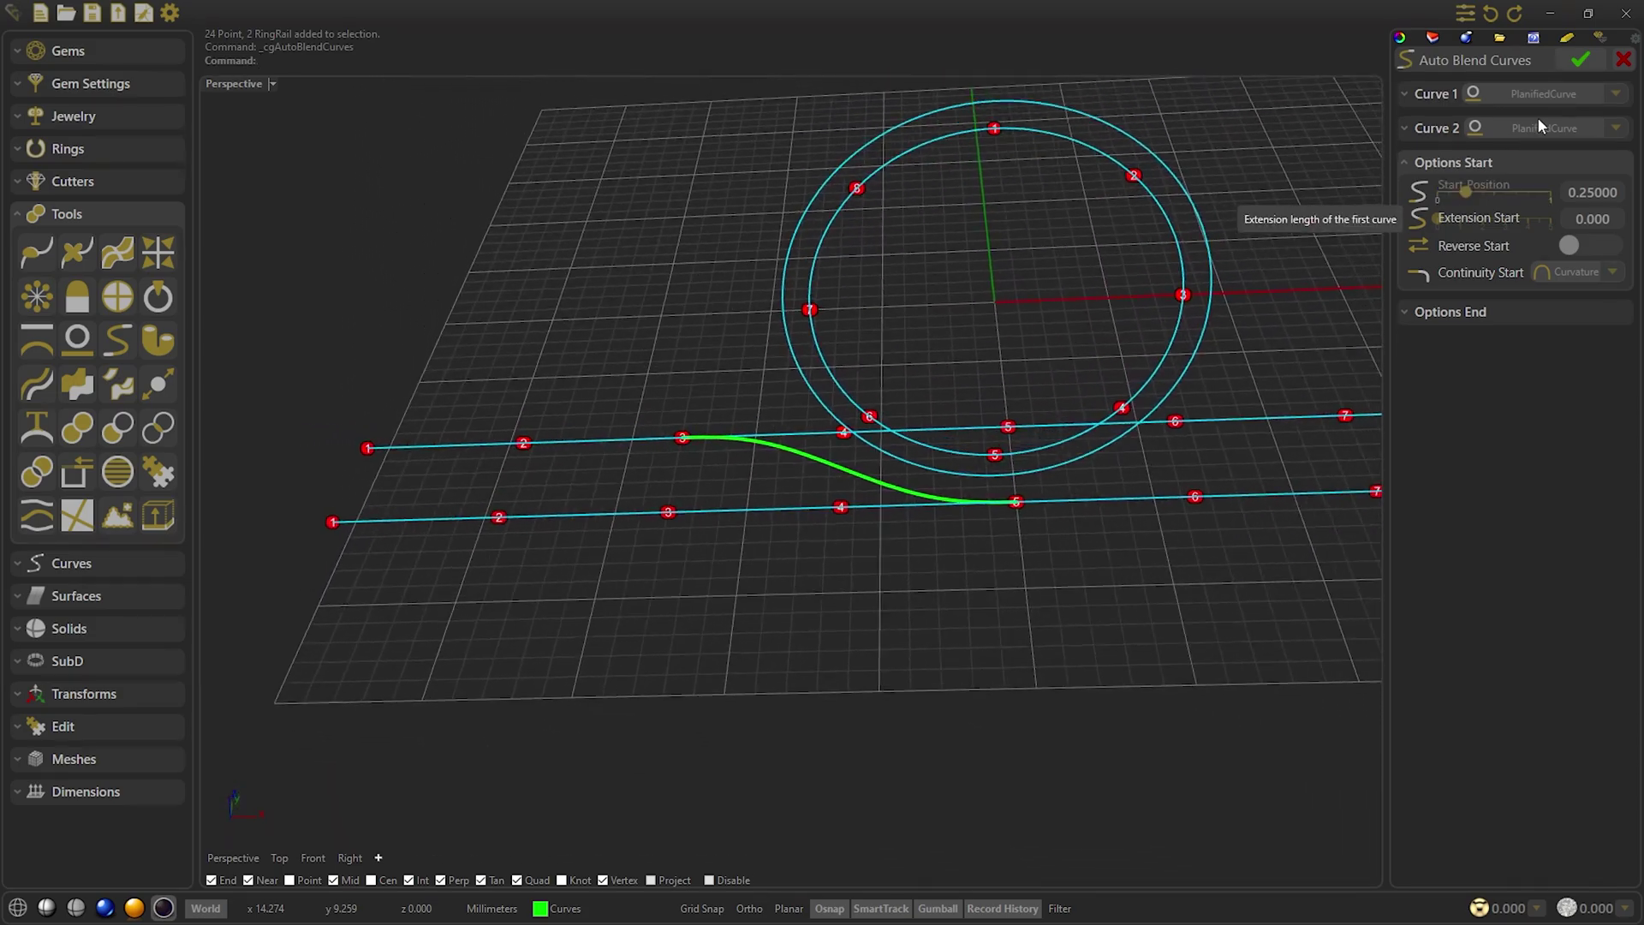
pyautogui.click(1578, 61)
# Start a second Auto Blend Curve from the upper planified curve to the S-shaped blend curve
pyautogui.scroll(5, 942, 327)
pyautogui.scroll(2, 753, 344)
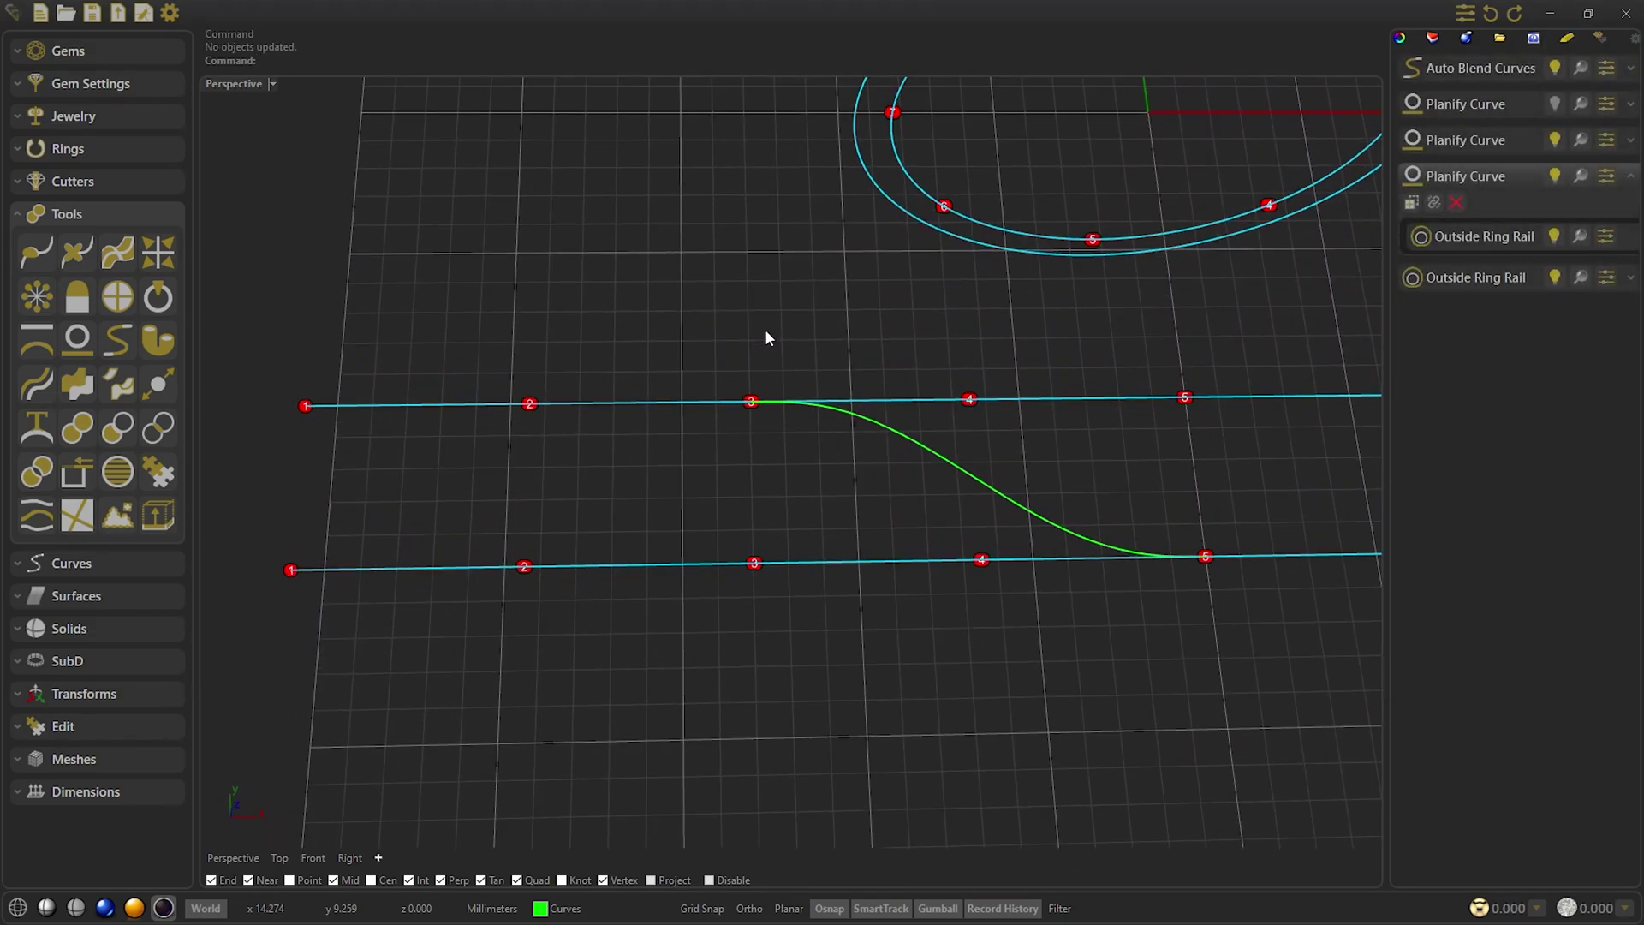
pyautogui.rightClick(768, 317)
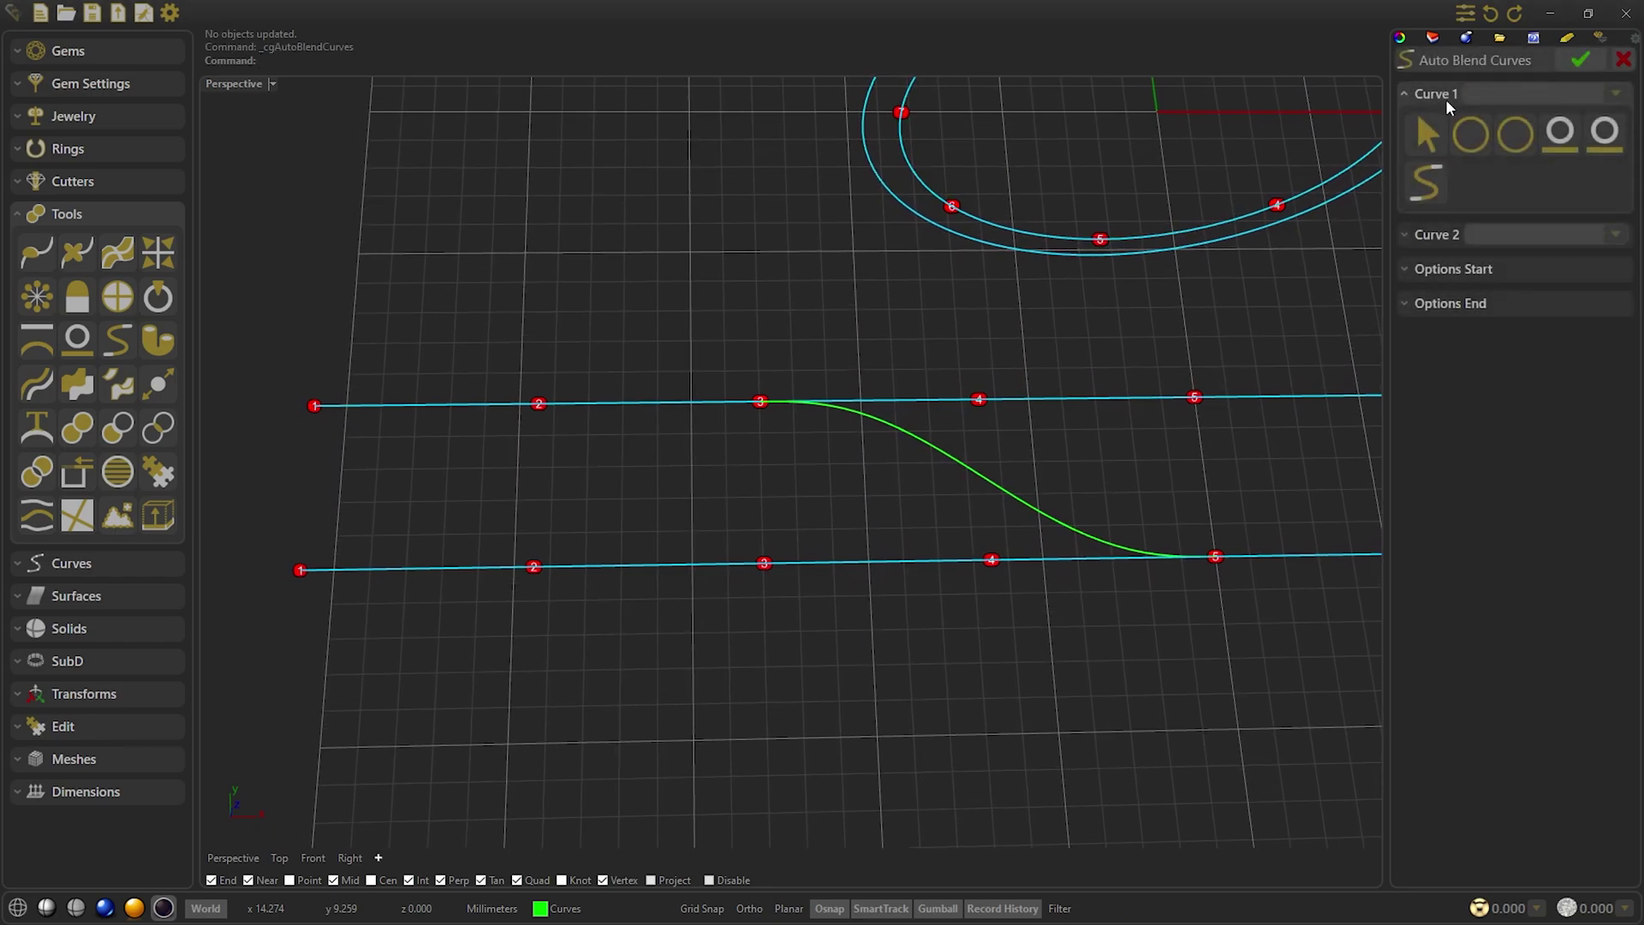
pyautogui.click(1471, 134)
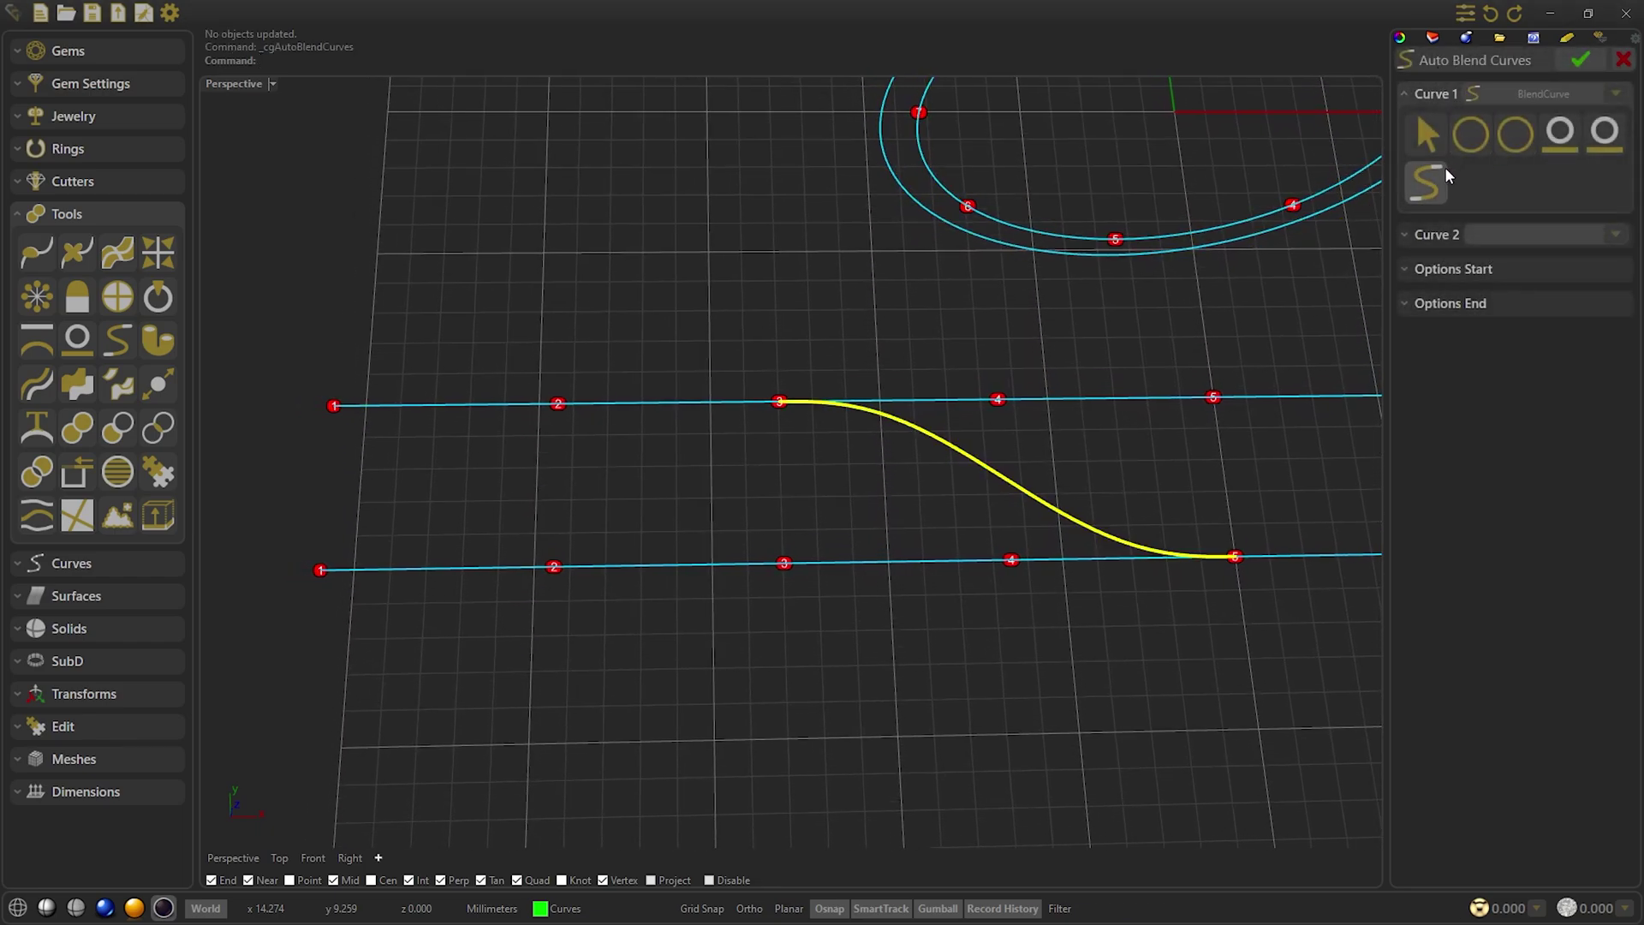
pyautogui.click(1560, 134)
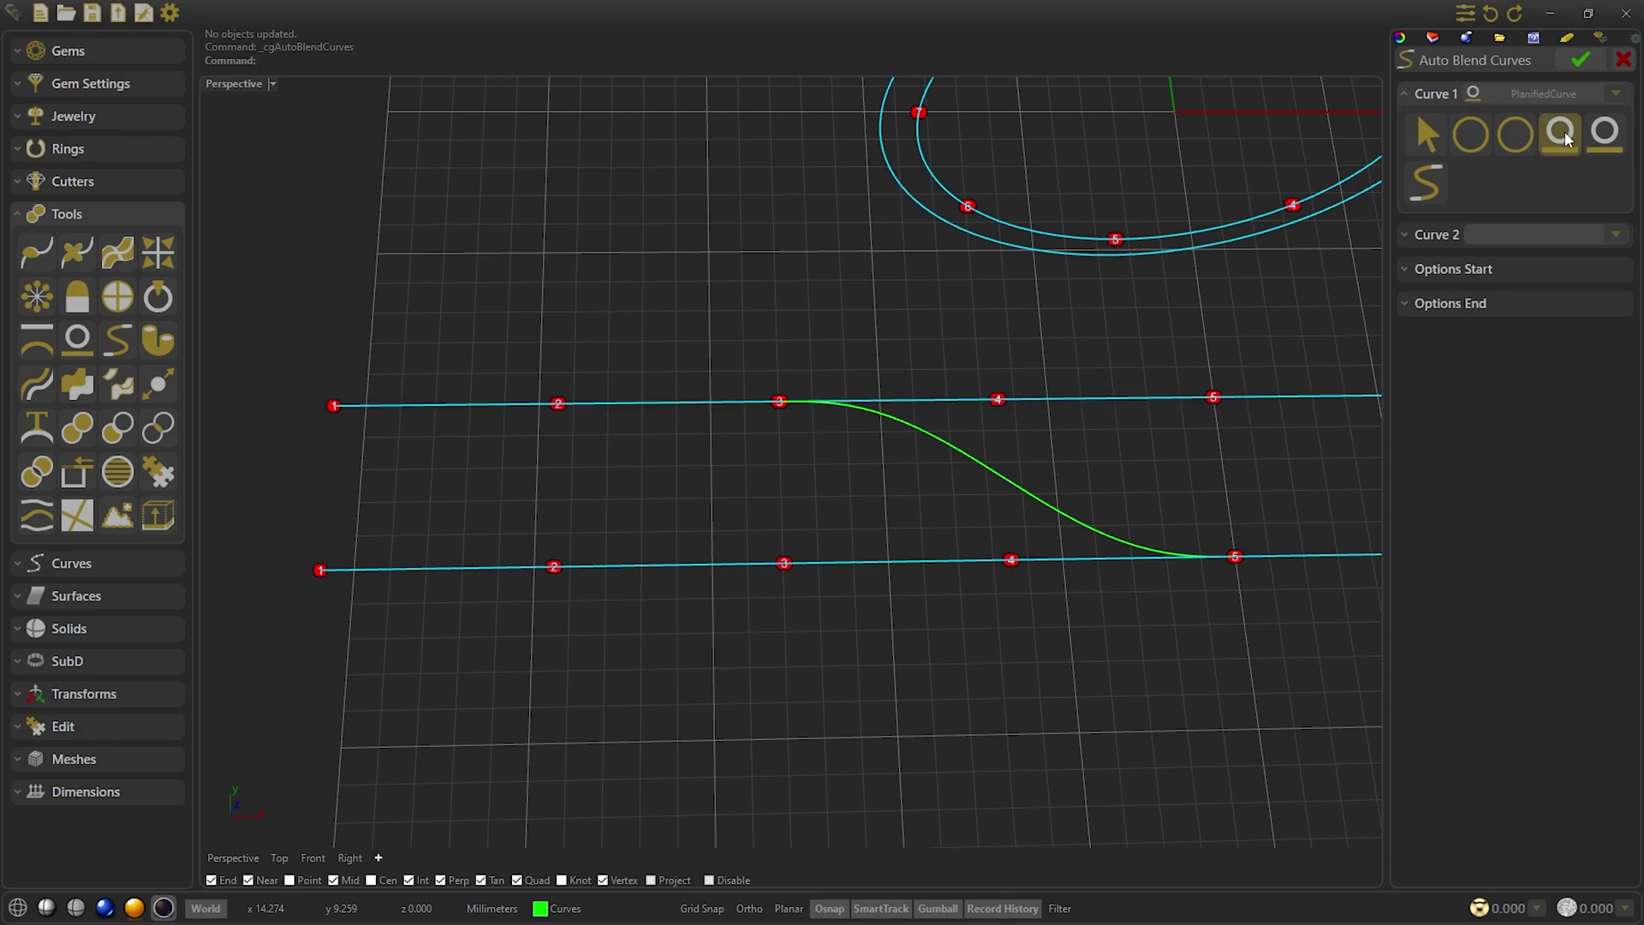
pyautogui.click(1421, 236)
pyautogui.click(1439, 214)
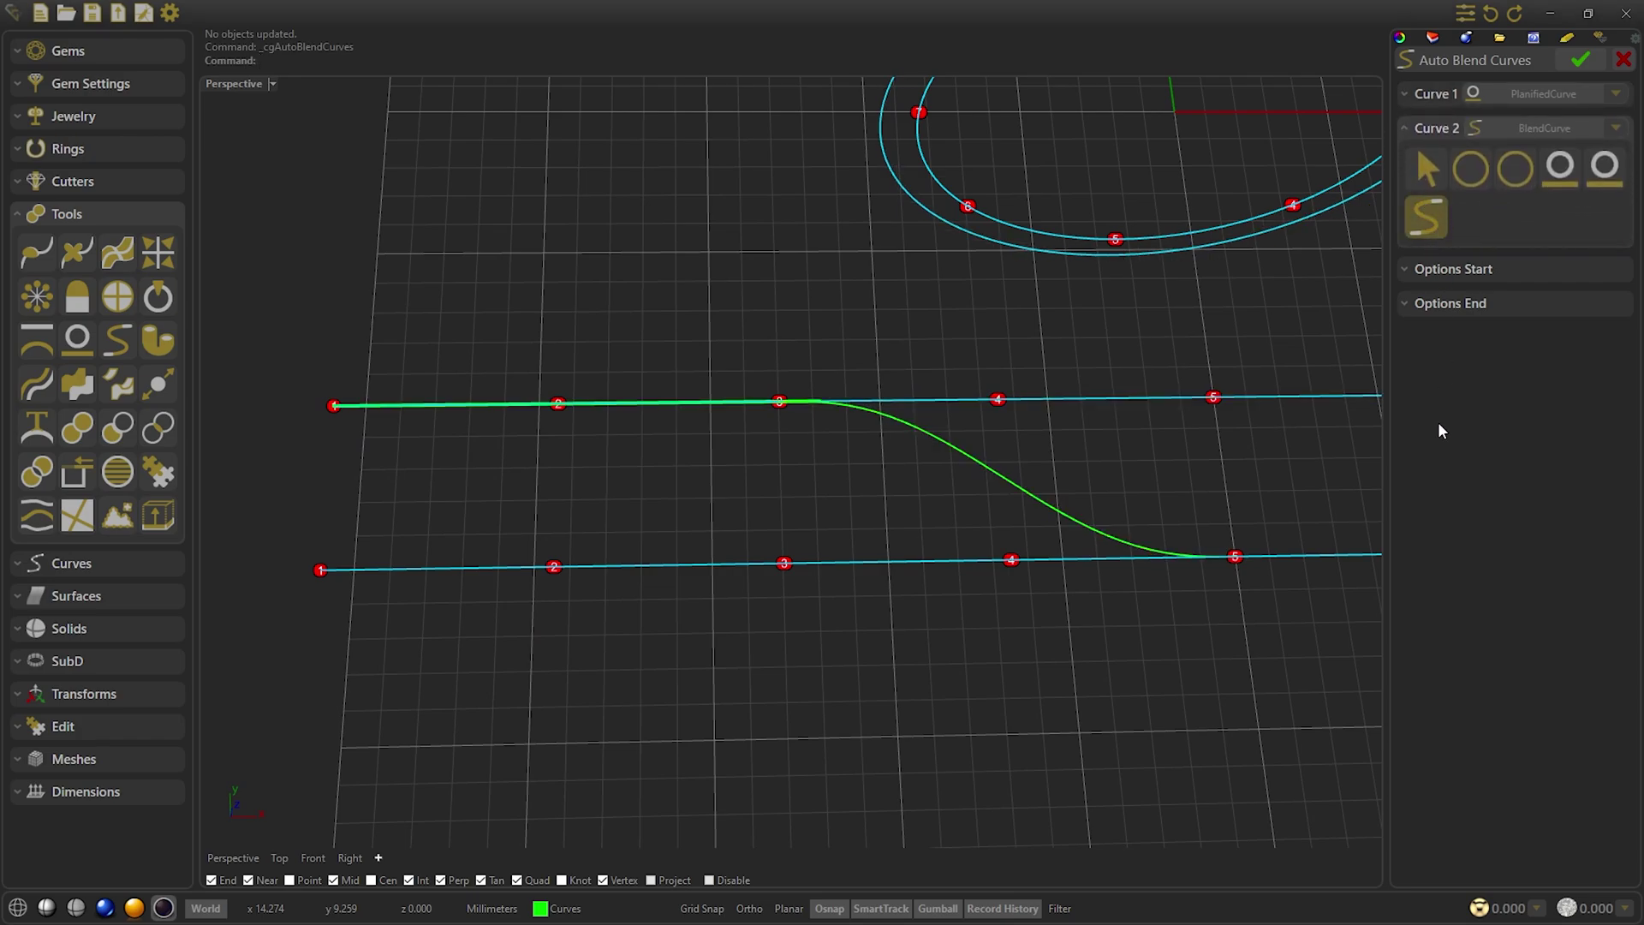
# Reverse the second blend's end direction, keep its end position at 0, and accept the blend
pyautogui.click(1454, 307)
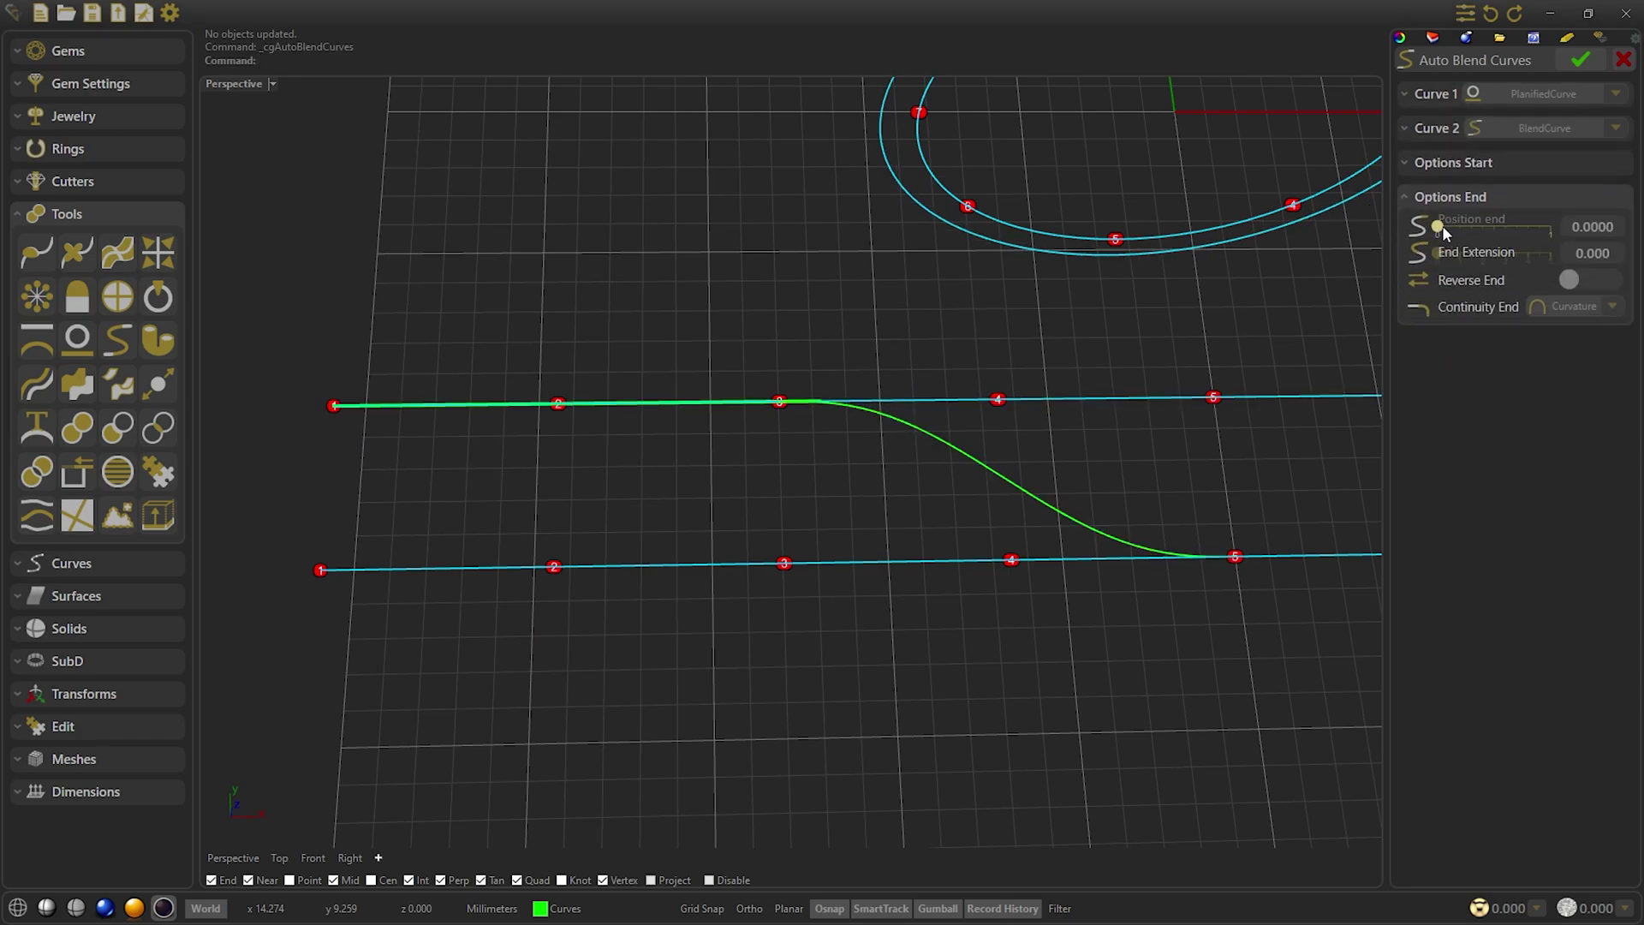
pyautogui.moveTo(1443, 226); pyautogui.dragTo(1456, 232)
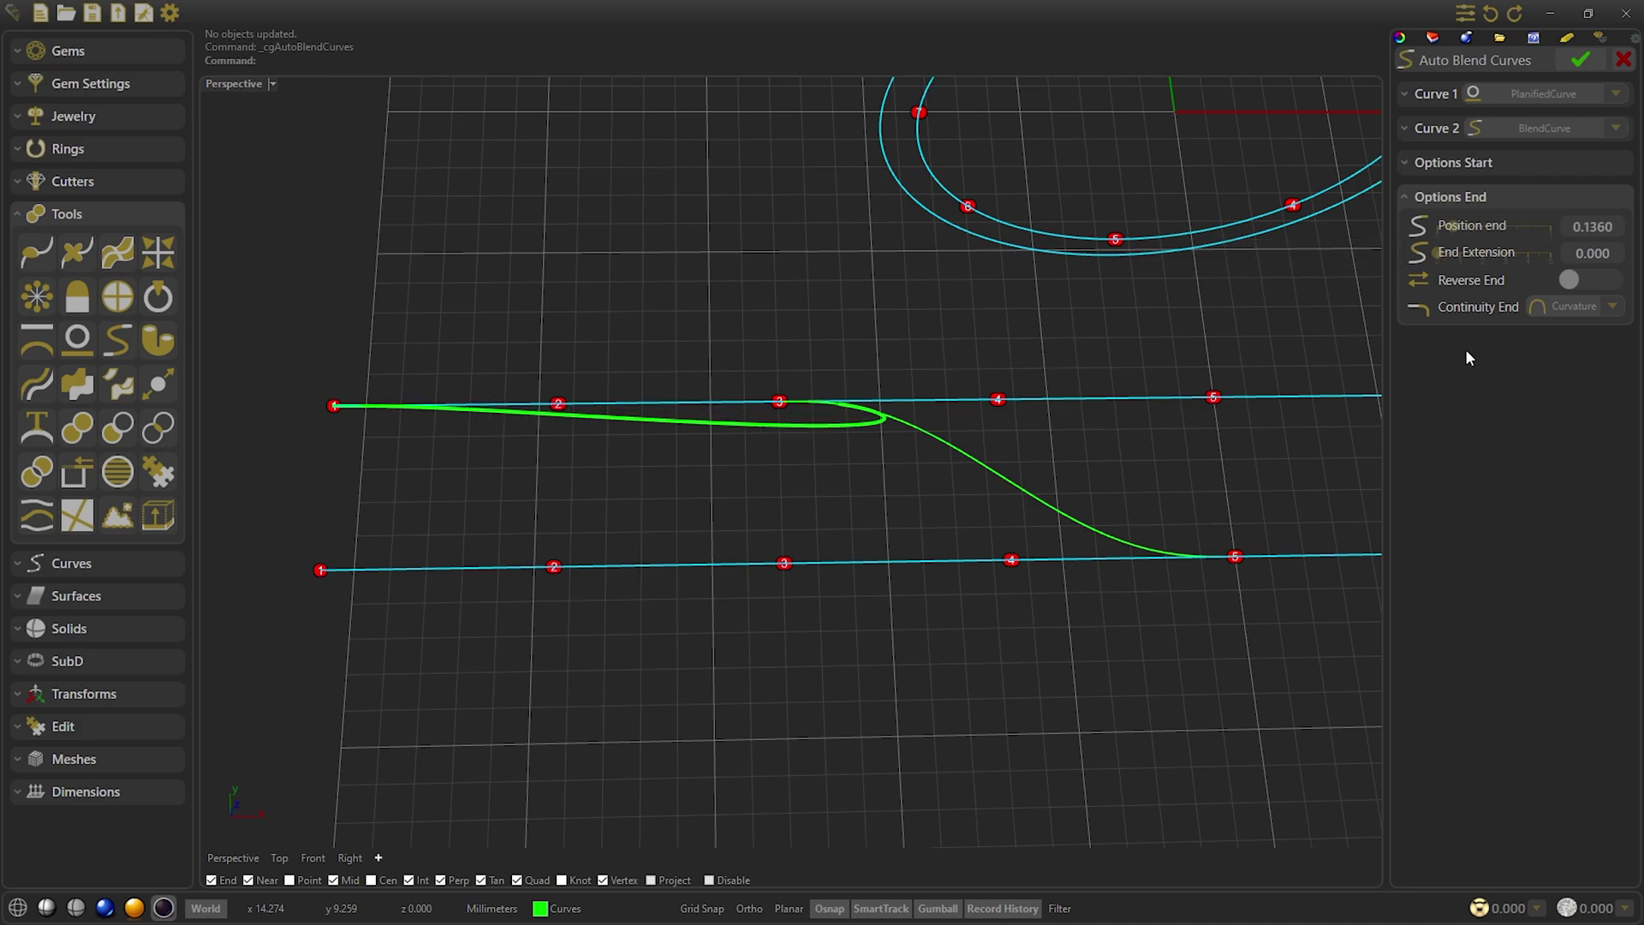
pyautogui.click(1583, 278)
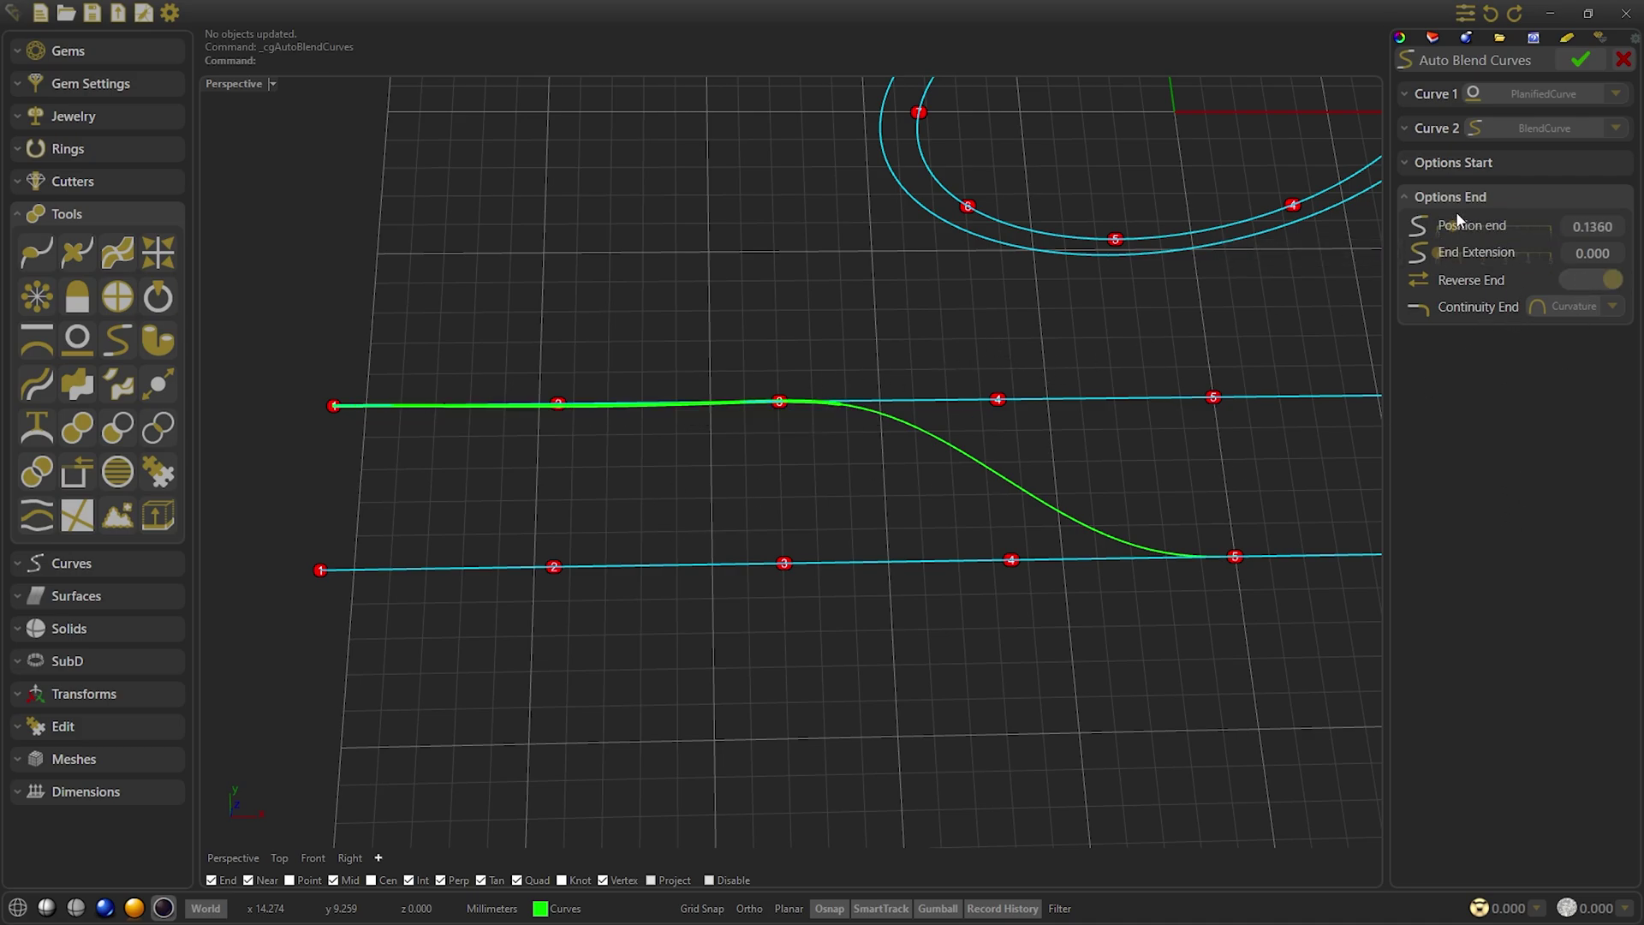
pyautogui.moveTo(1453, 226); pyautogui.dragTo(1437, 228)
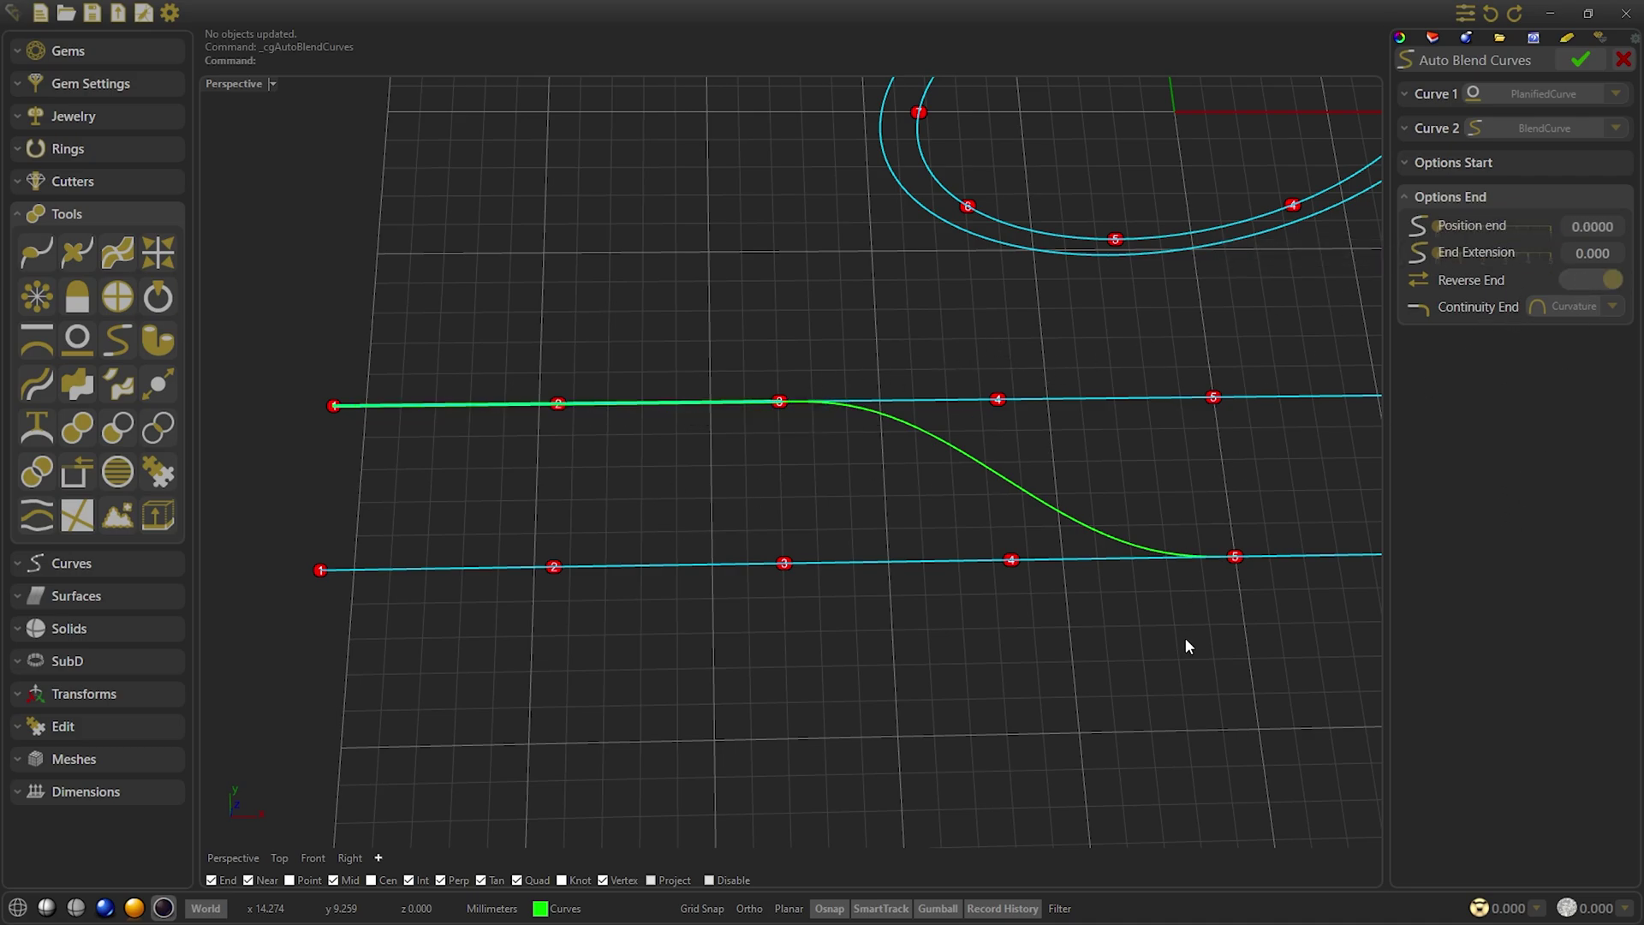
pyautogui.click(1580, 65)
# Mirror the S-shaped blend curve with the horizontal, vertical, diagonal and Z axis options all enabled
pyautogui.click(947, 433)
pyautogui.moveTo(947, 433); pyautogui.dragTo(717, 387, button='right')
pyautogui.click(882, 489)
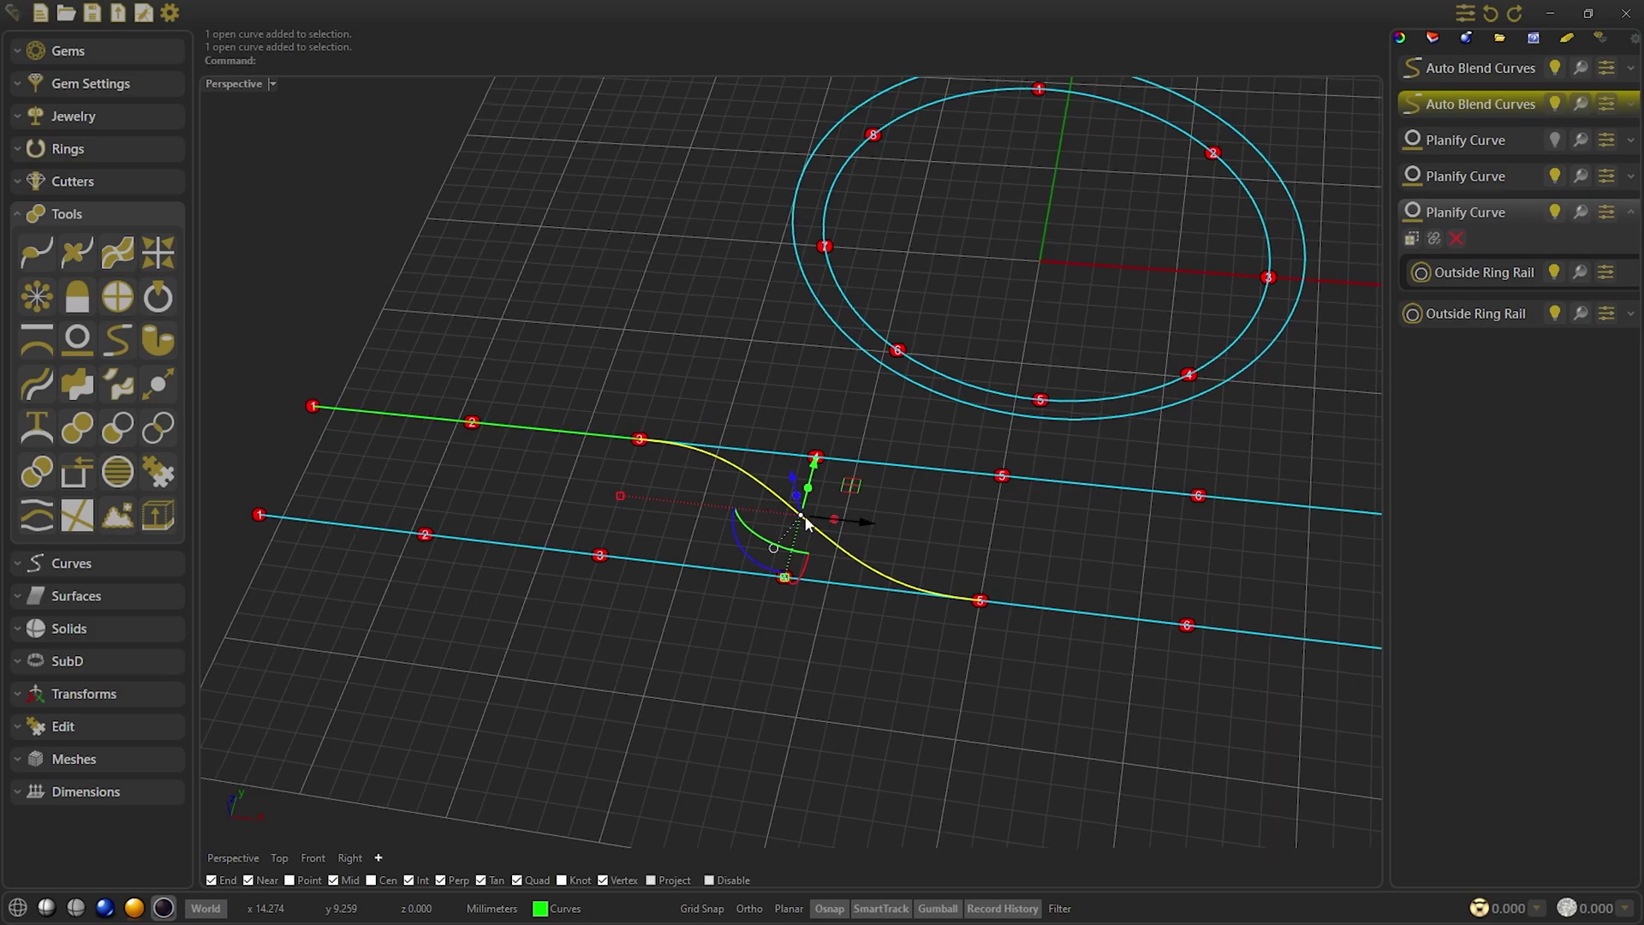
pyautogui.click(156, 255)
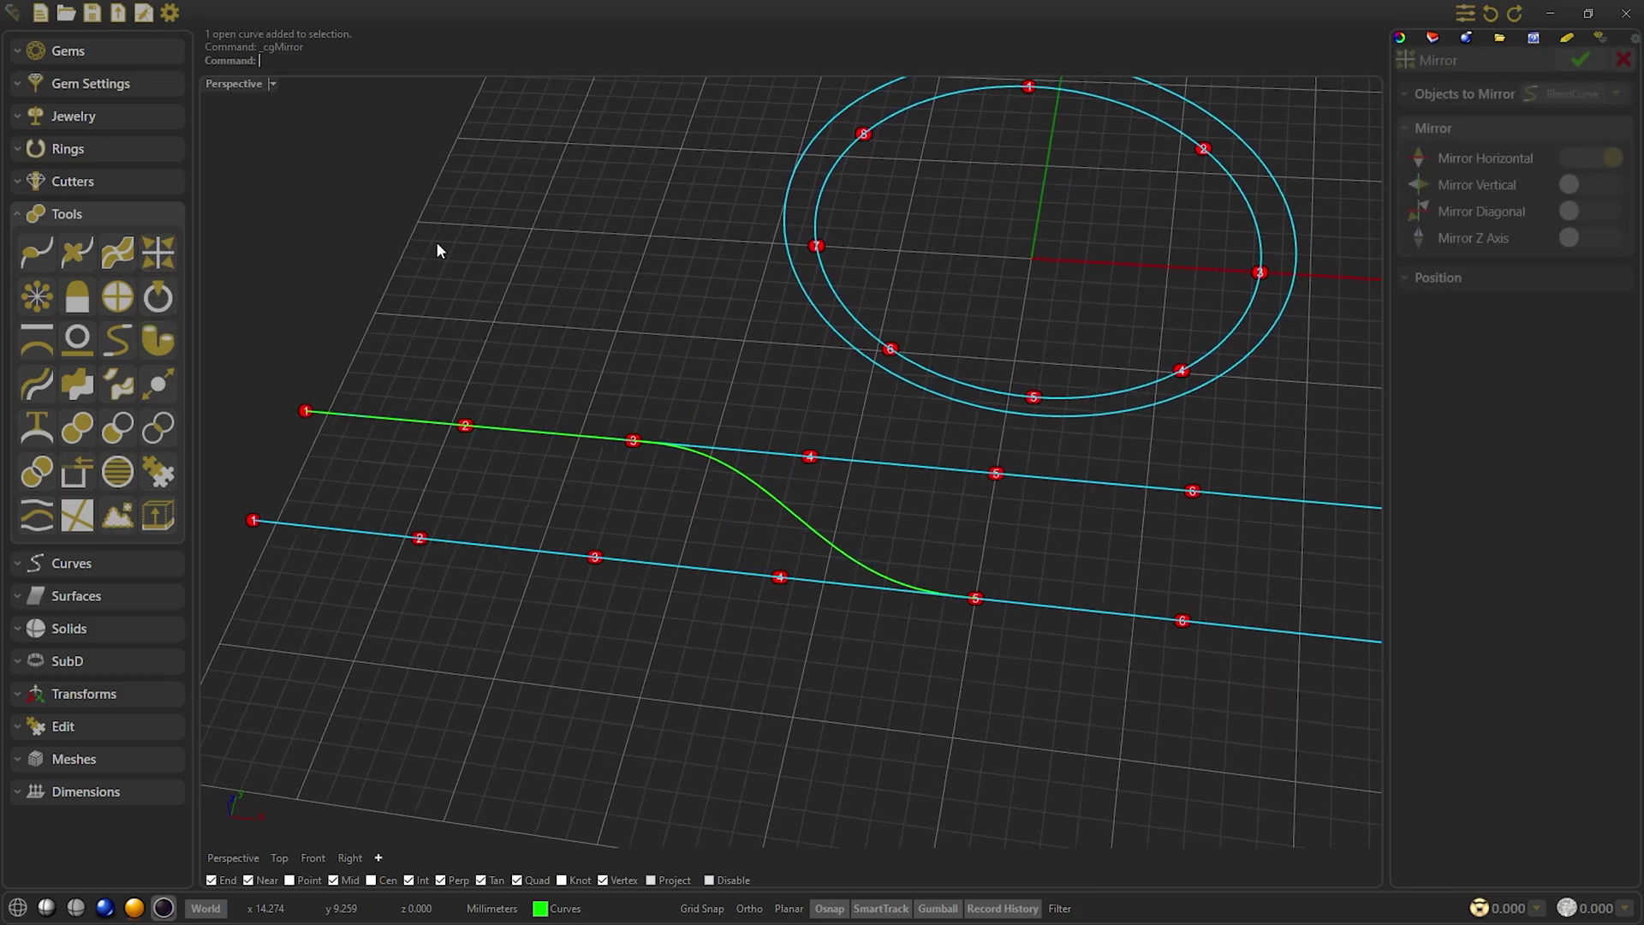
pyautogui.click(1593, 184)
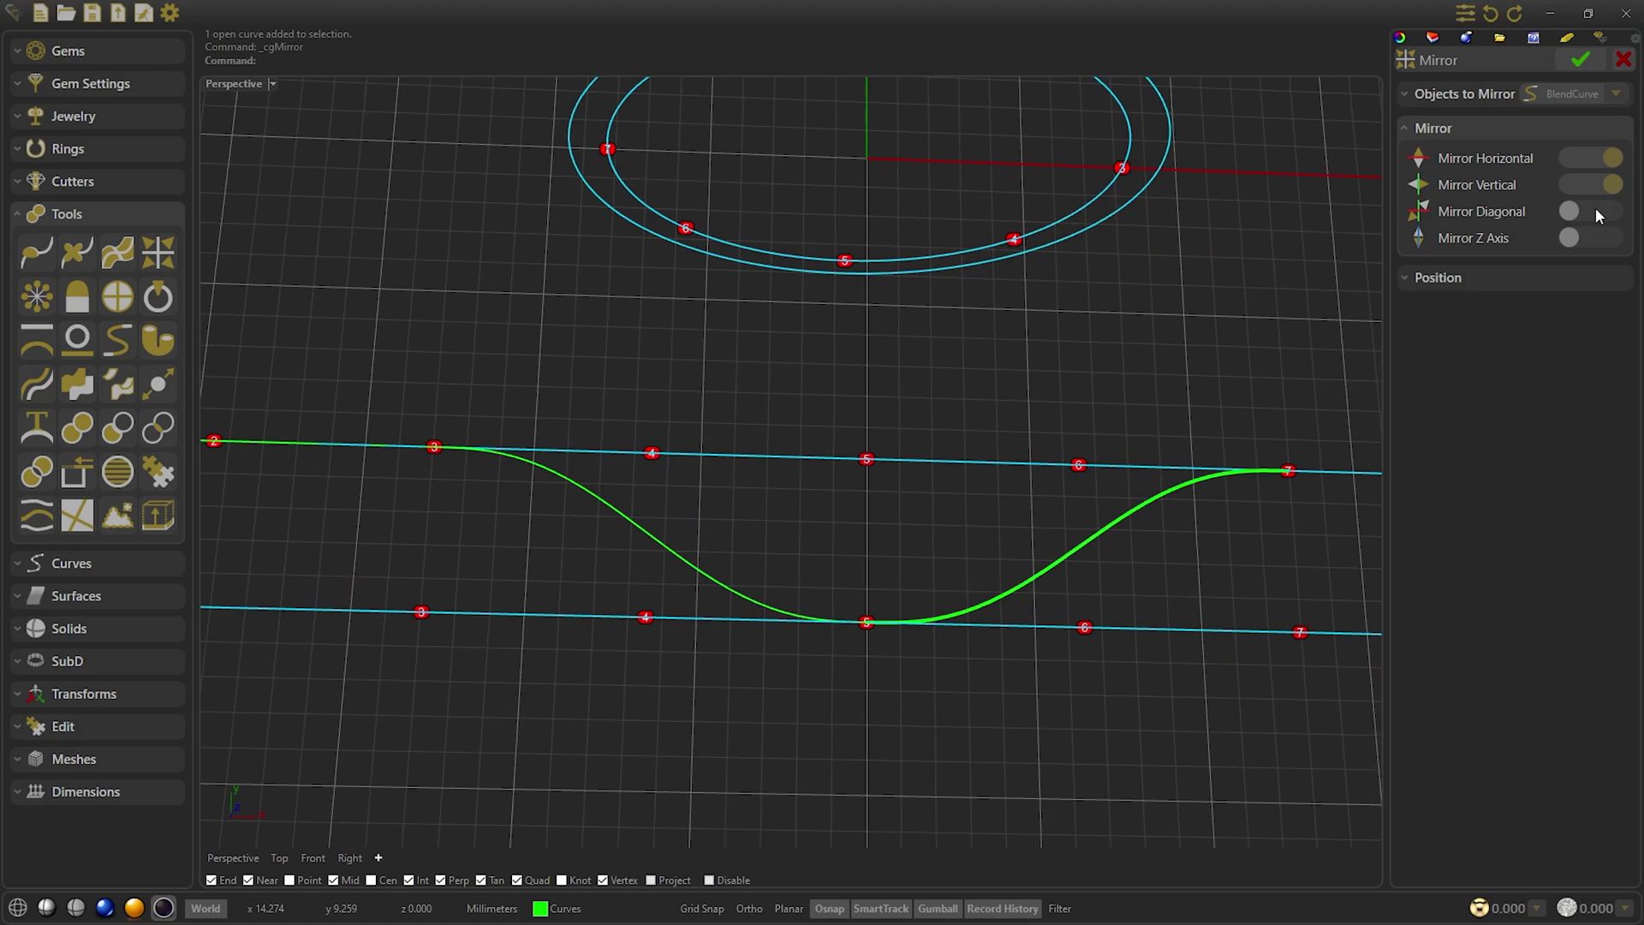
pyautogui.click(1596, 210)
pyautogui.click(1595, 237)
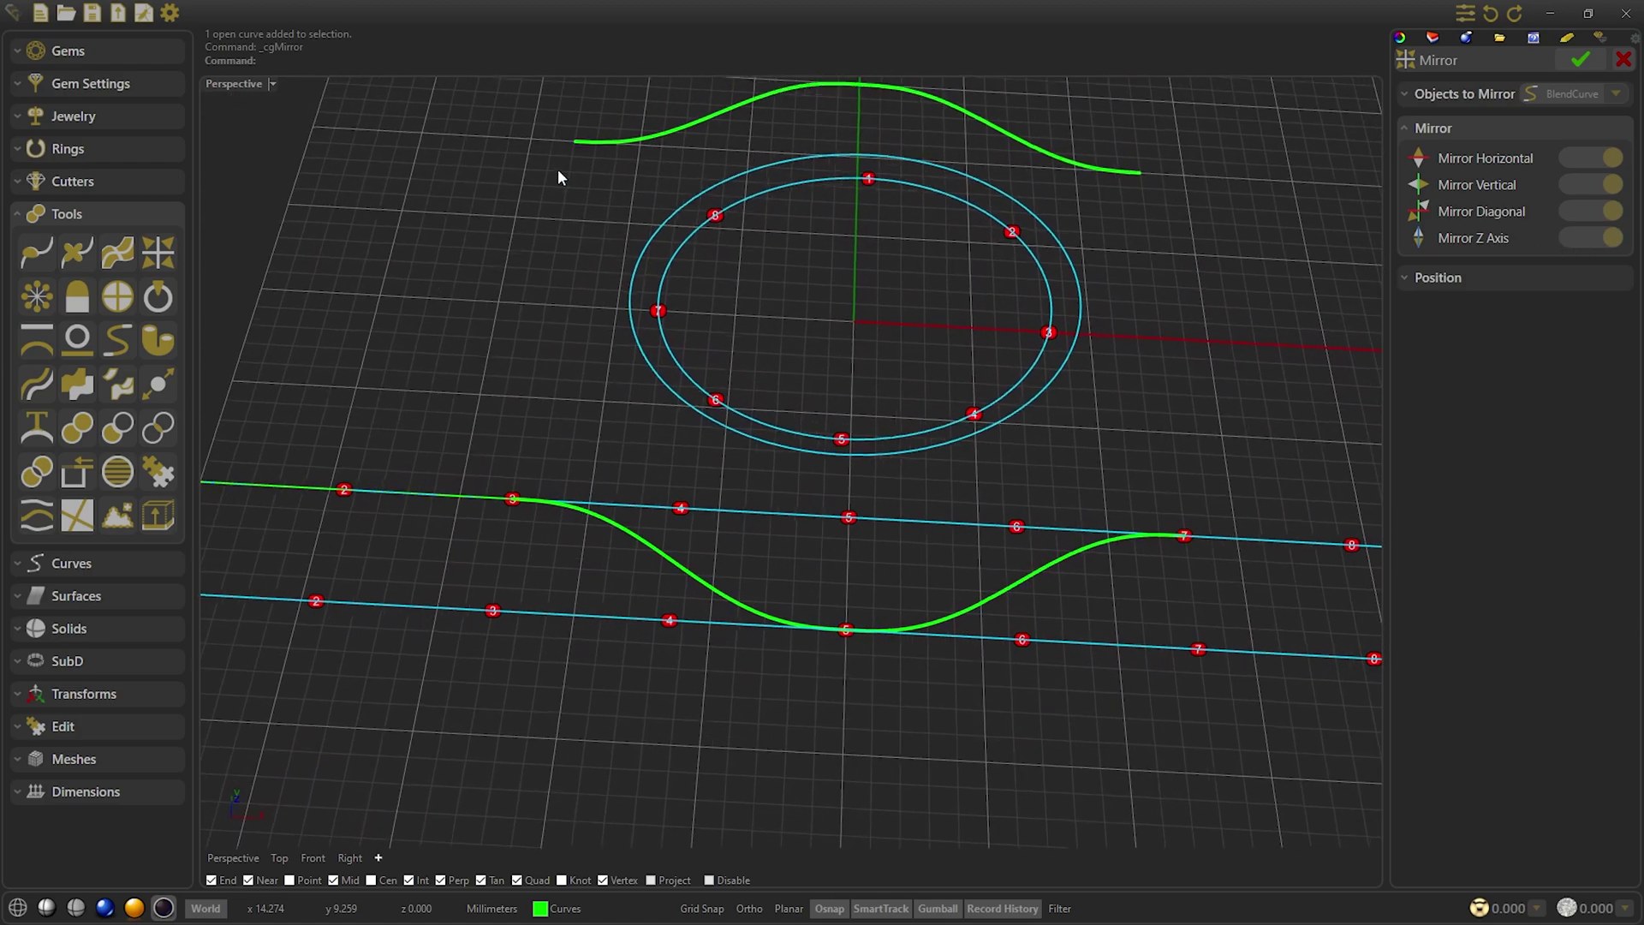
# Place the mirror centre at point 5 of the upper planified curve and accept the mirror
pyautogui.click(1456, 275)
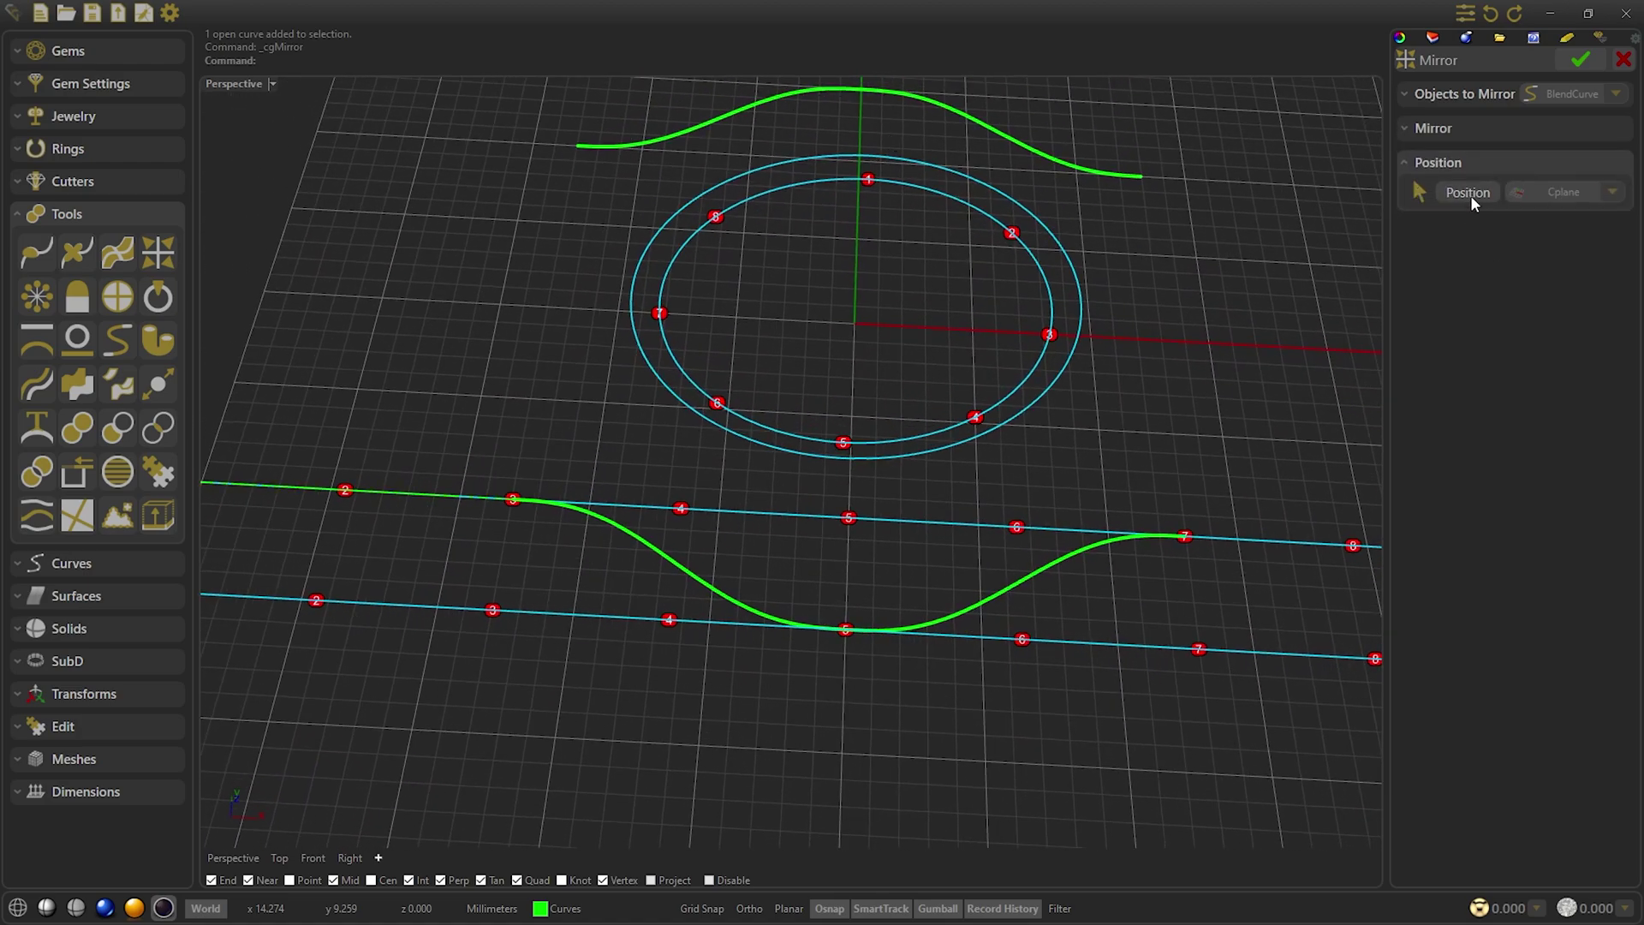
pyautogui.click(1470, 192)
pyautogui.scroll(4, 882, 478)
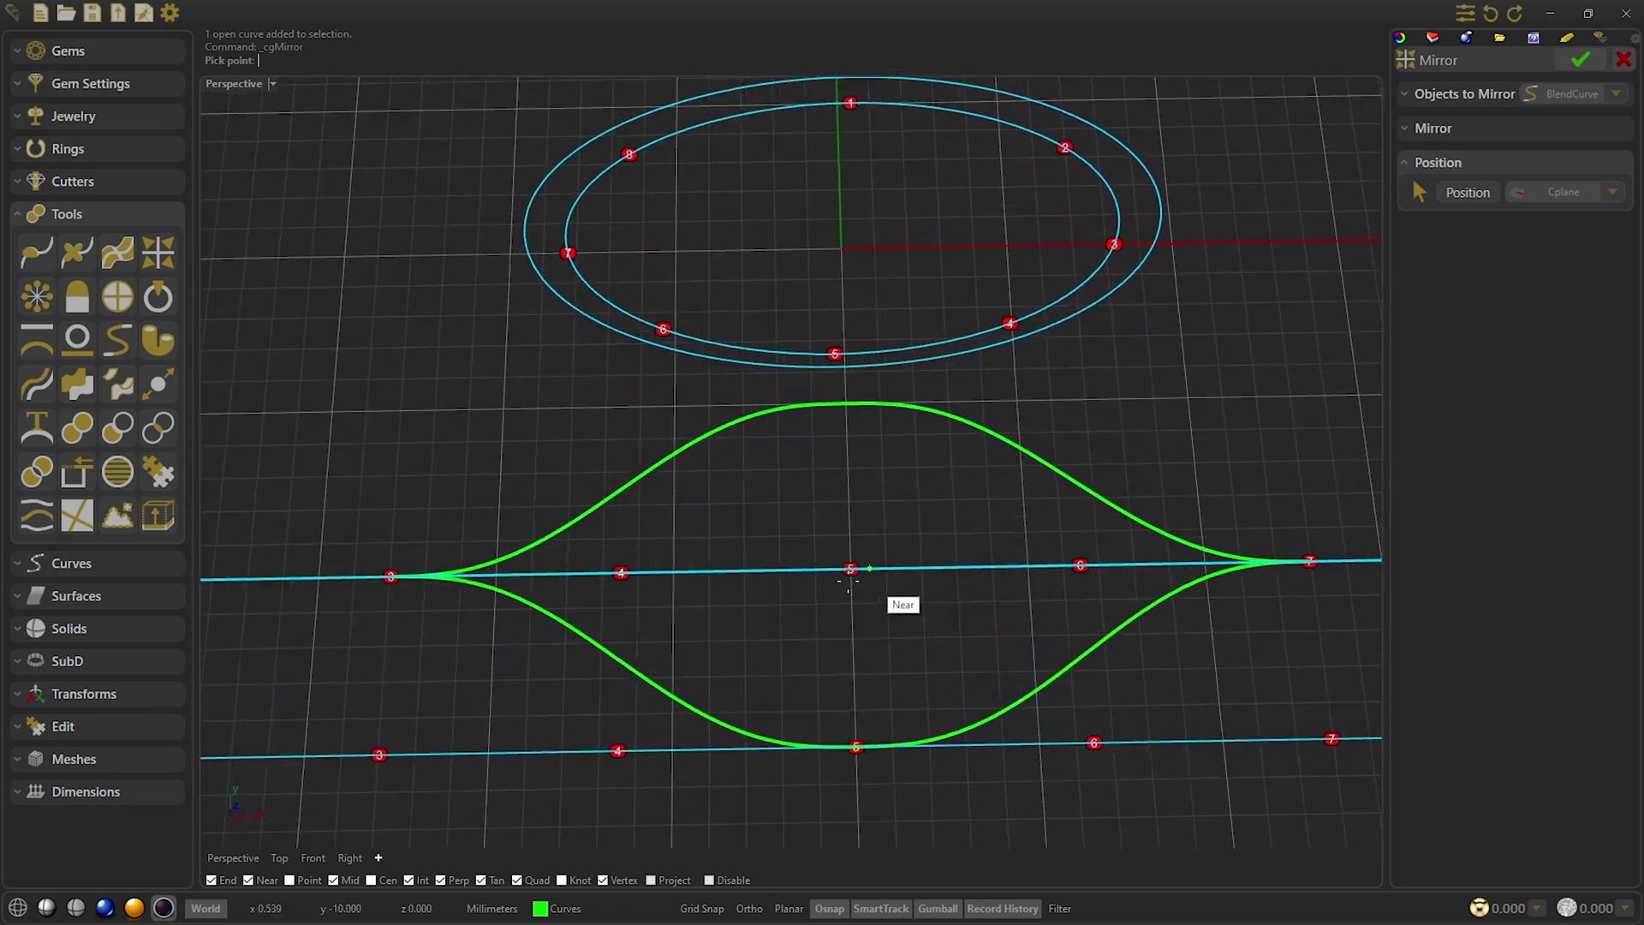
pyautogui.click(850, 566)
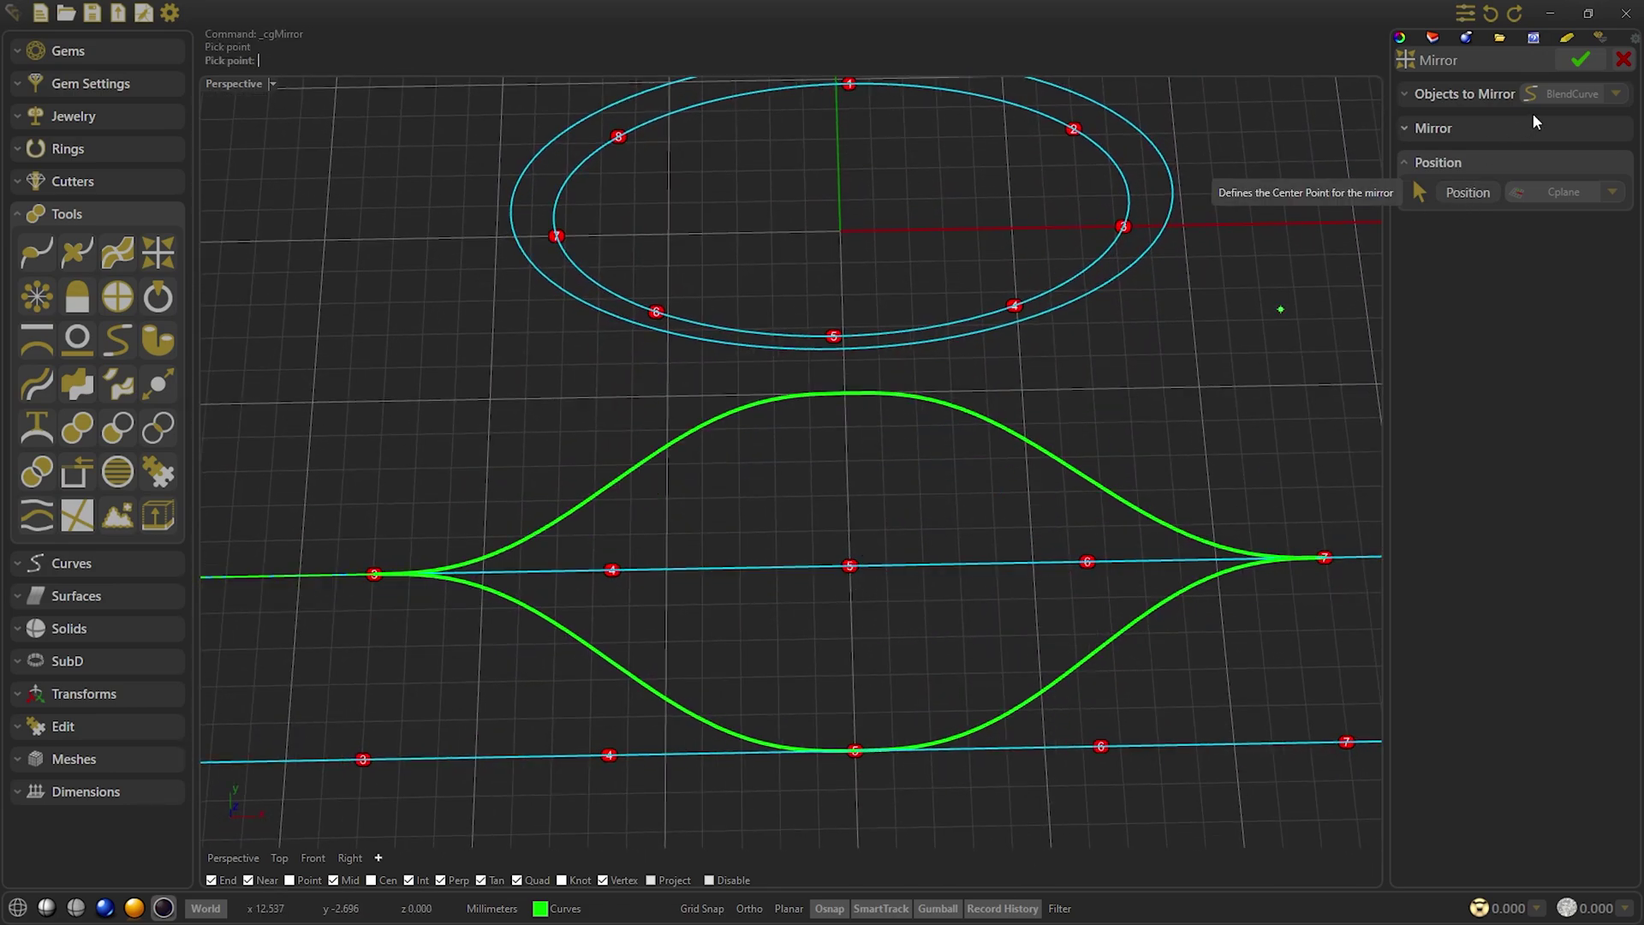
pyautogui.click(1578, 60)
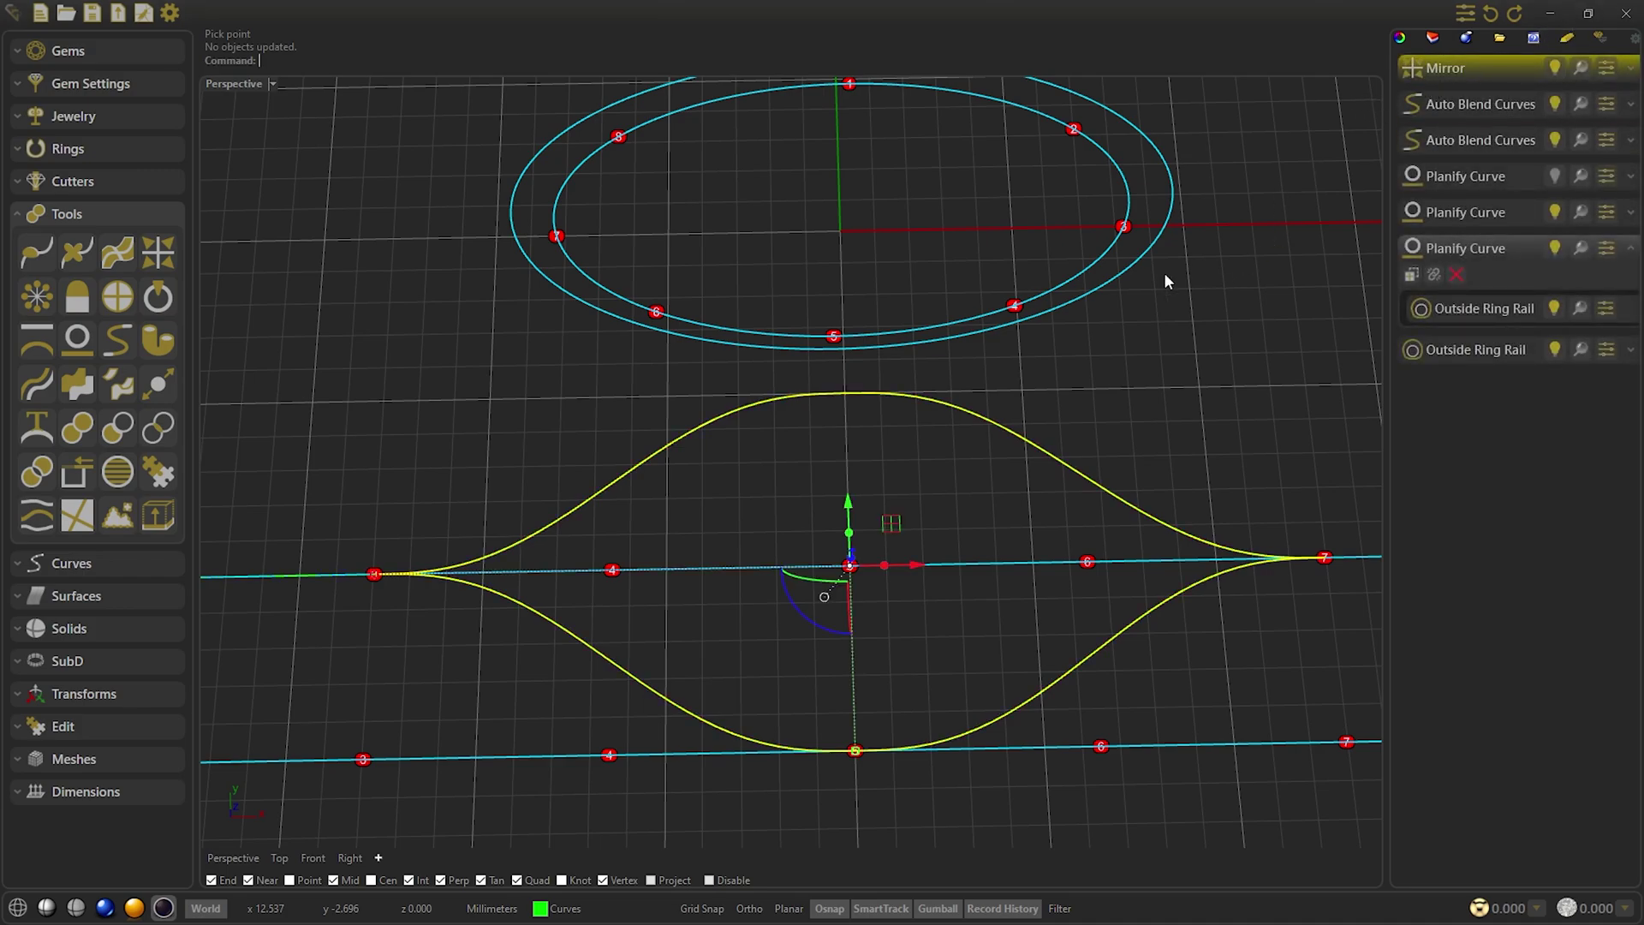
# Join the four mirrored curves into one closed curve and hide it
pyautogui.click(158, 471)
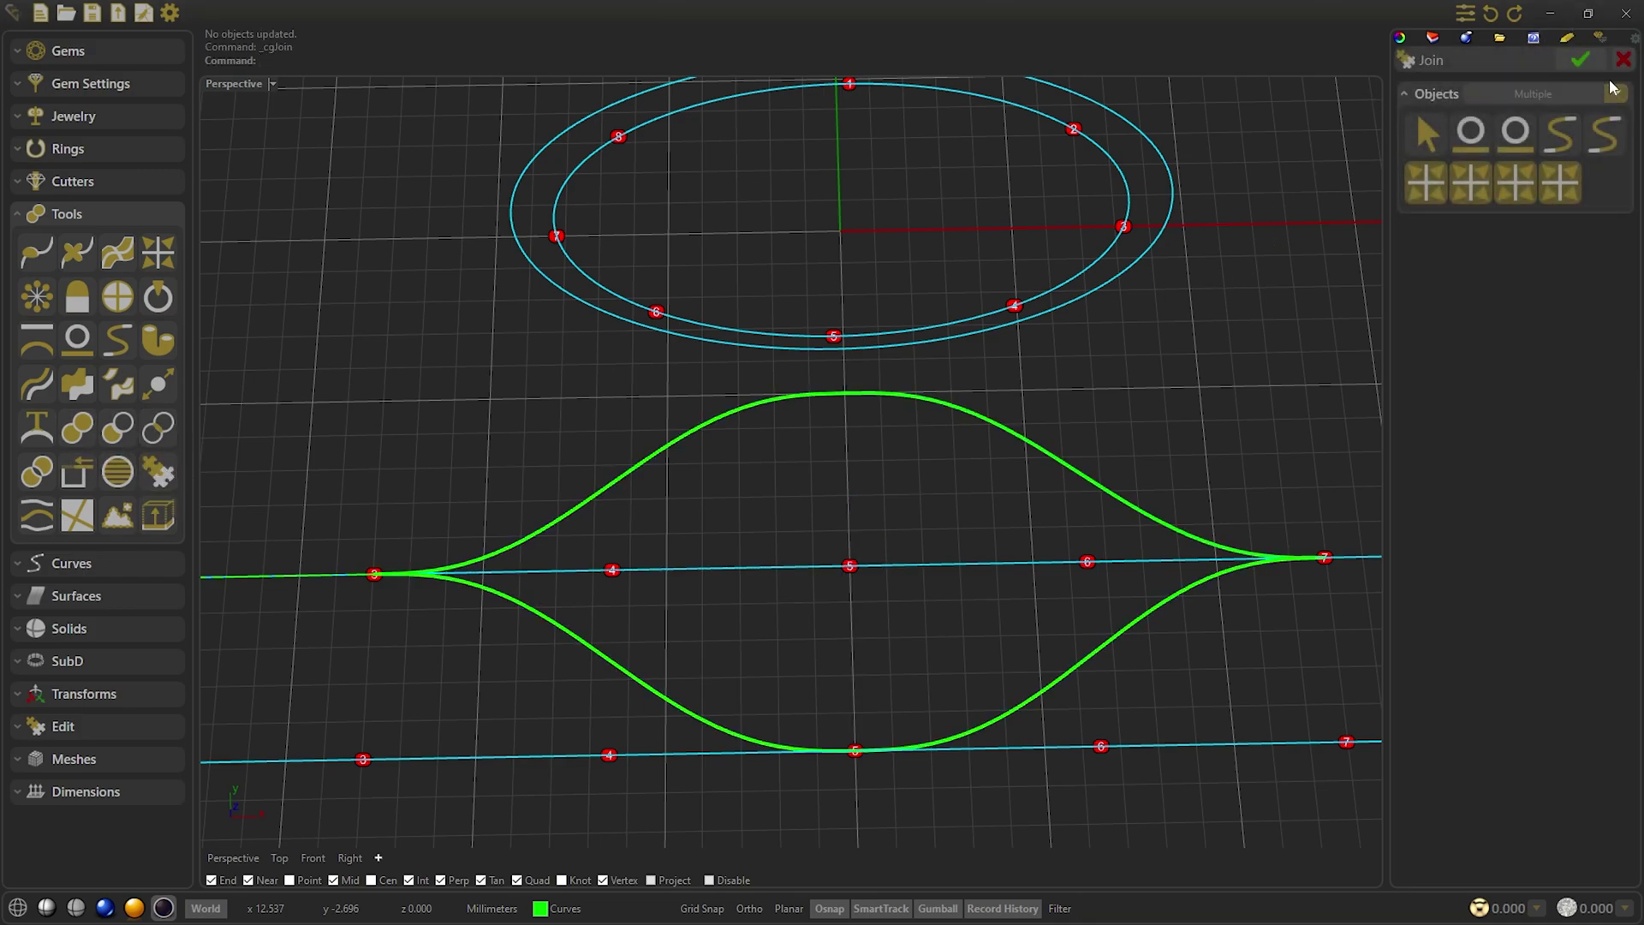
pyautogui.click(1580, 60)
pyautogui.moveTo(1248, 279); pyautogui.dragTo(1524, 77, button='right')
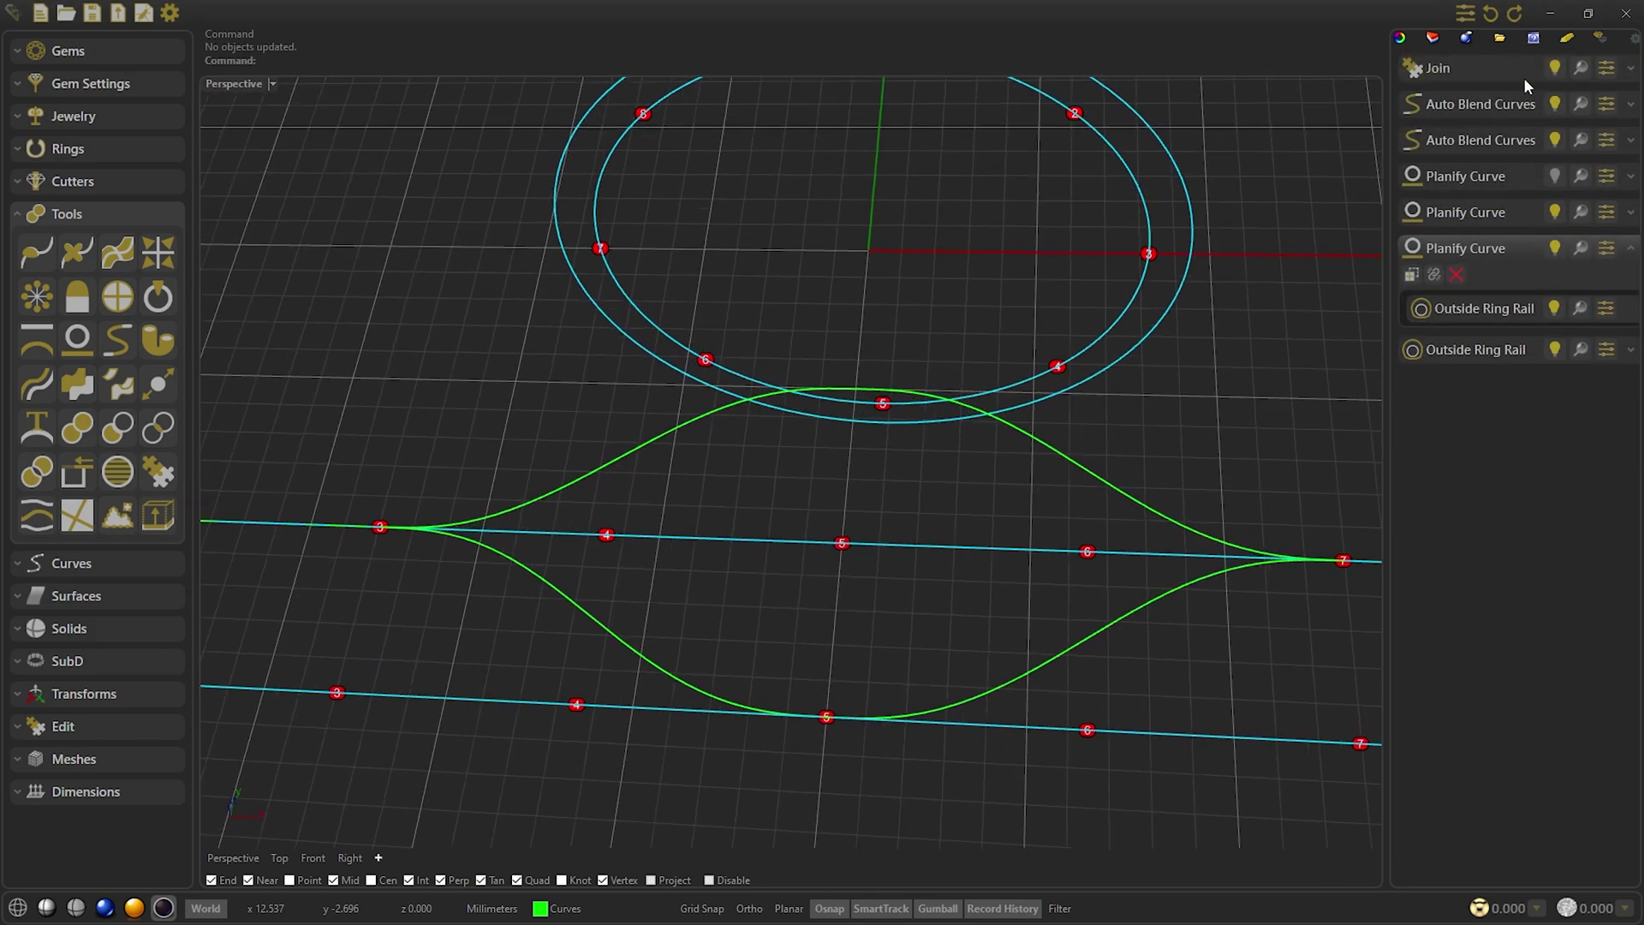
pyautogui.click(1555, 68)
# Mirror both blend curves with only the vertical option, centred on point 5 of the upper planified curve
pyautogui.moveTo(872, 391); pyautogui.dragTo(442, 414, button='right')
pyautogui.keyDown('shift'); pyautogui.click(442, 414); pyautogui.keyUp('shift')
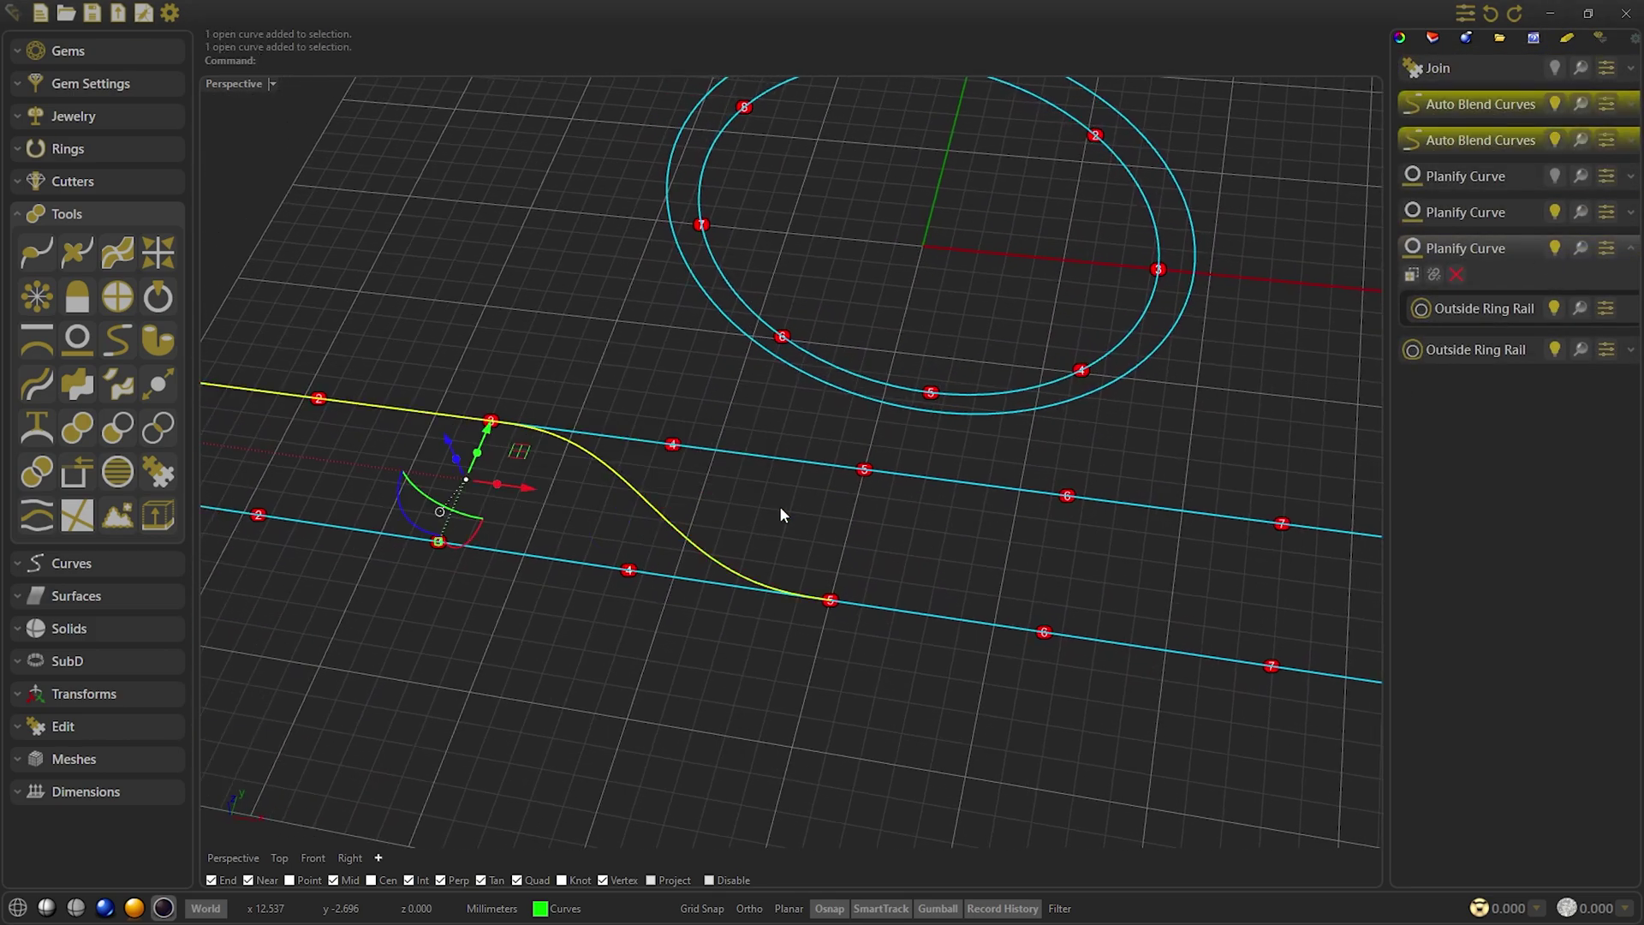
pyautogui.moveTo(811, 504); pyautogui.dragTo(329, 397, button='right')
pyautogui.click(158, 253)
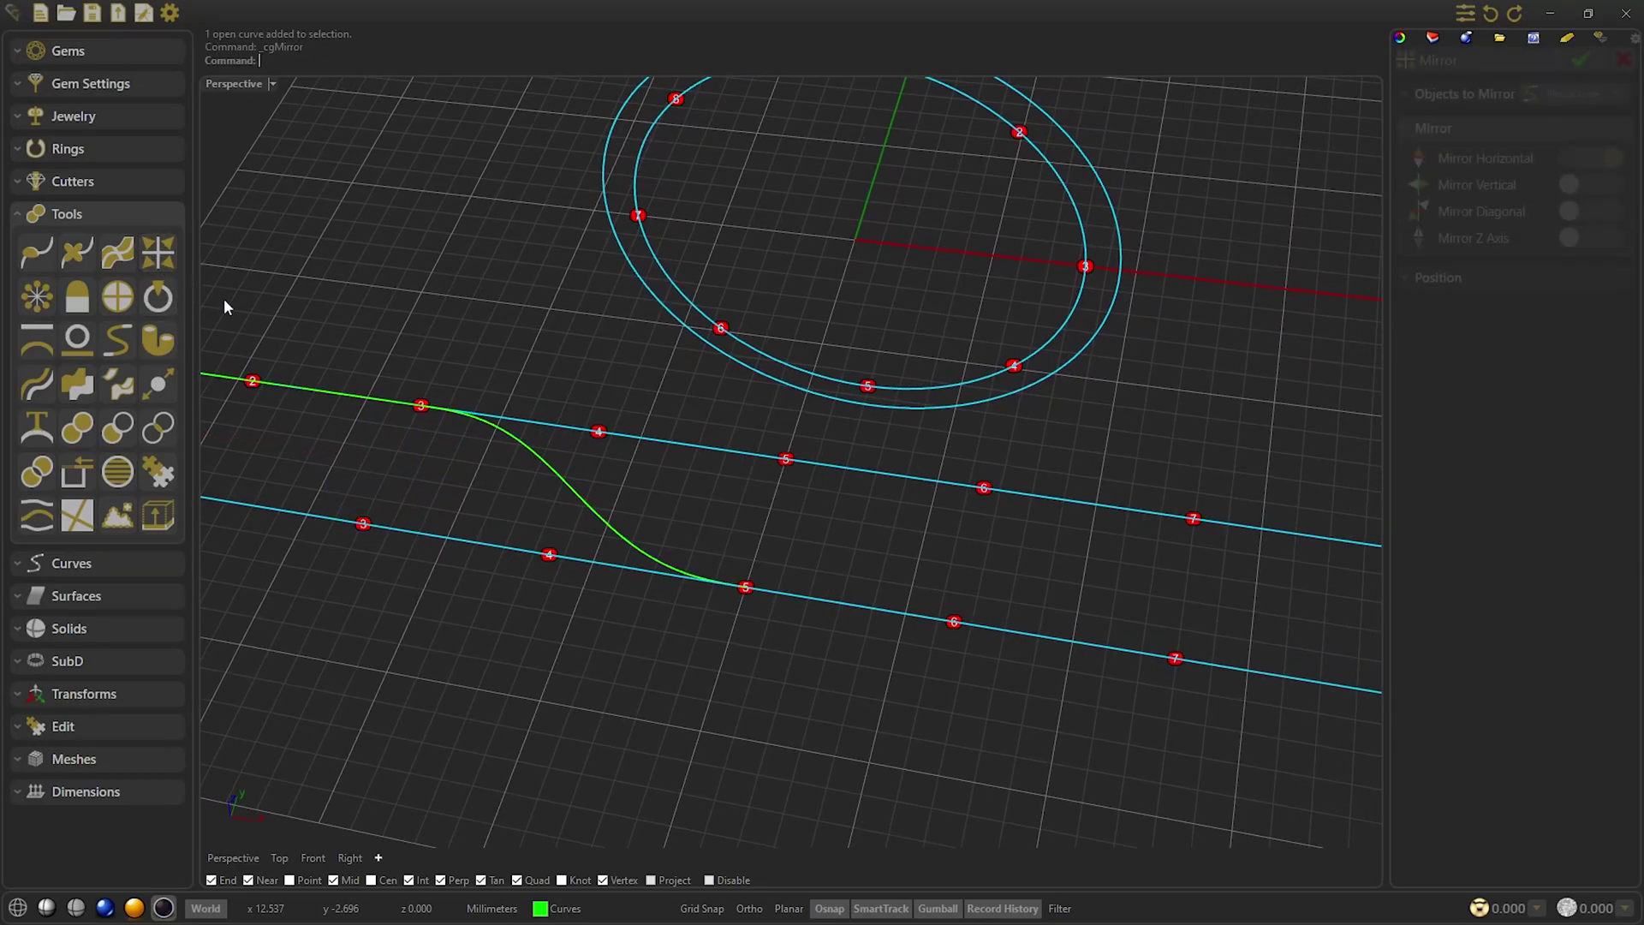
pyautogui.click(1585, 180)
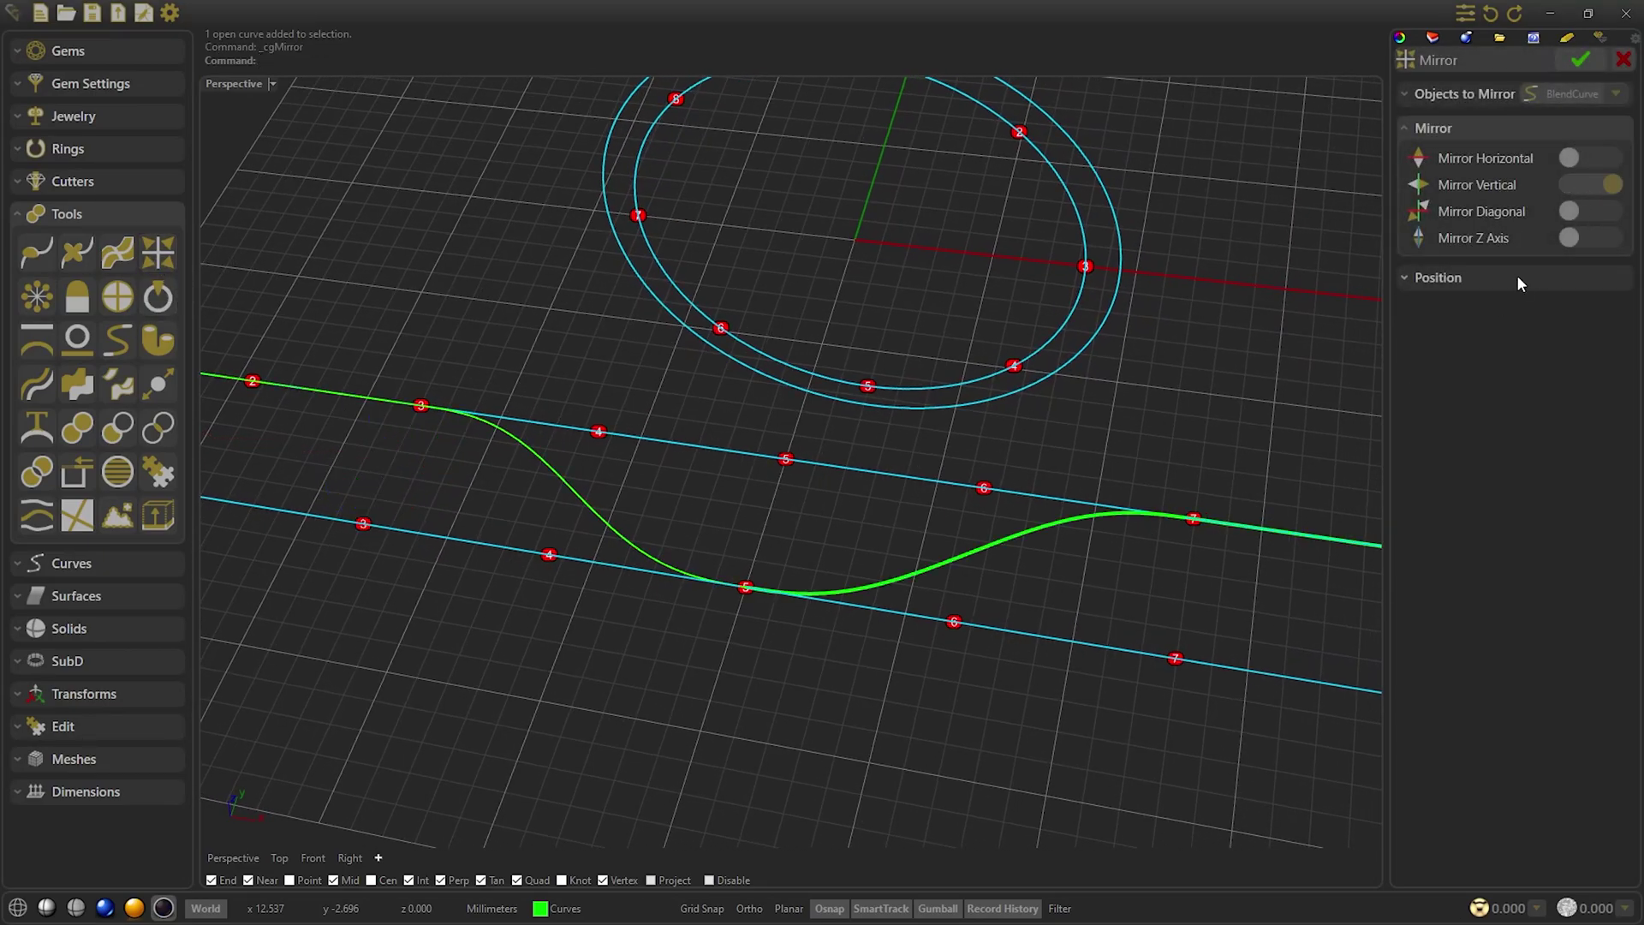
pyautogui.click(1518, 277)
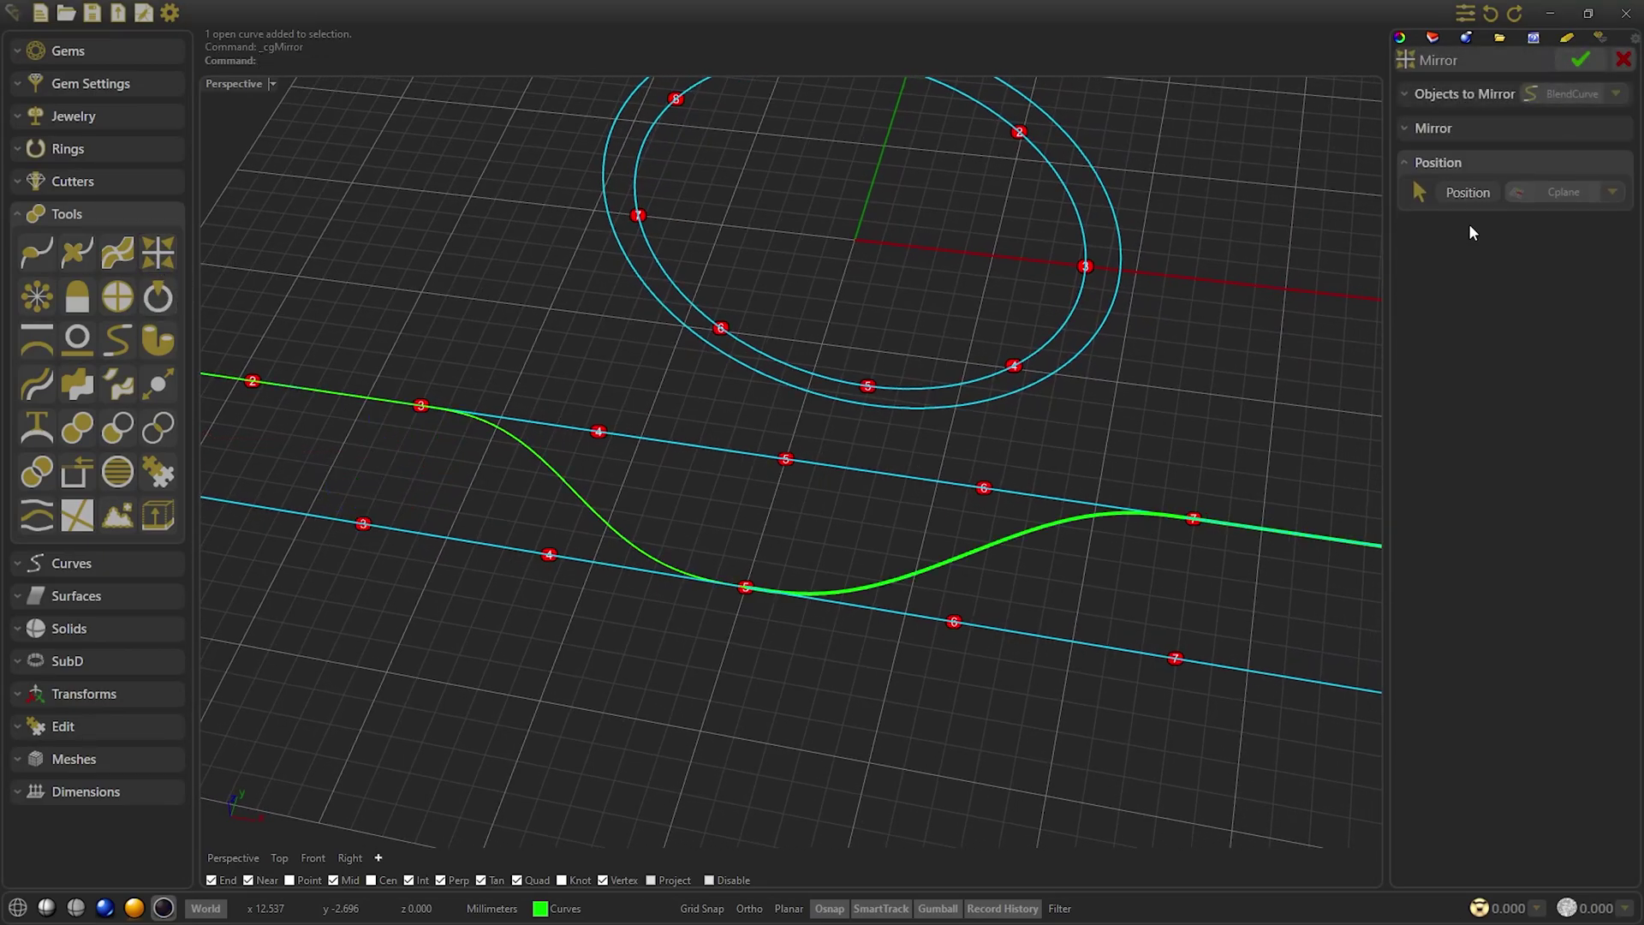
pyautogui.click(785, 455)
pyautogui.click(1581, 60)
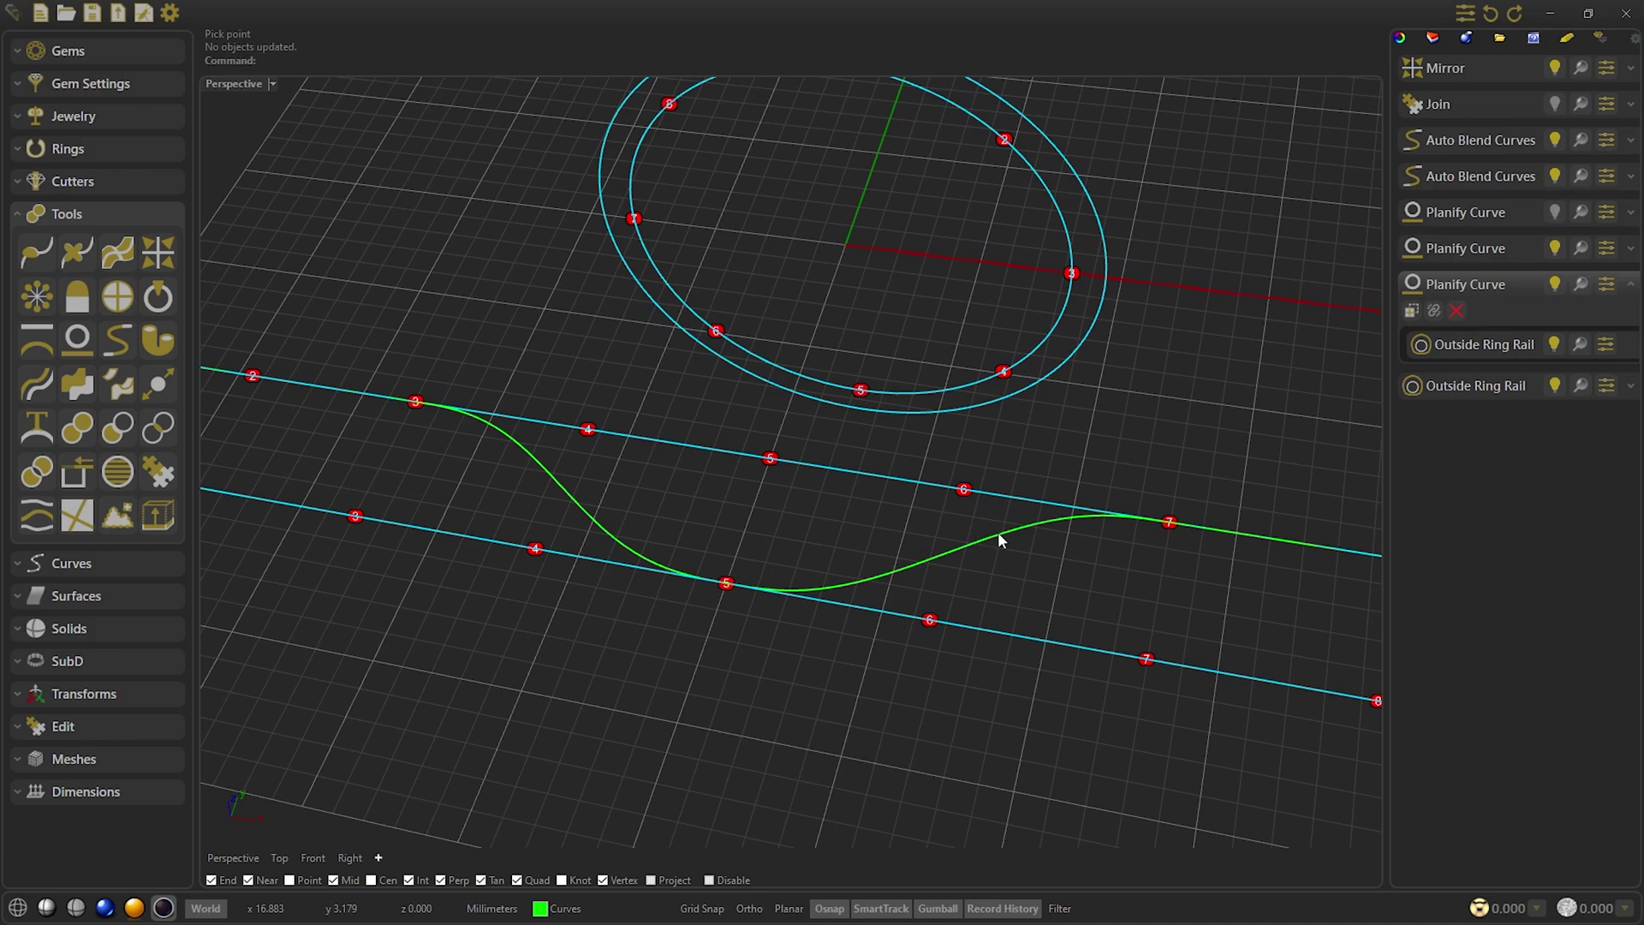
# Join the two blend curves with their mirrored copies and collapse the expanded Planify Curve entry
pyautogui.click(1468, 67)
pyautogui.click(1462, 141)
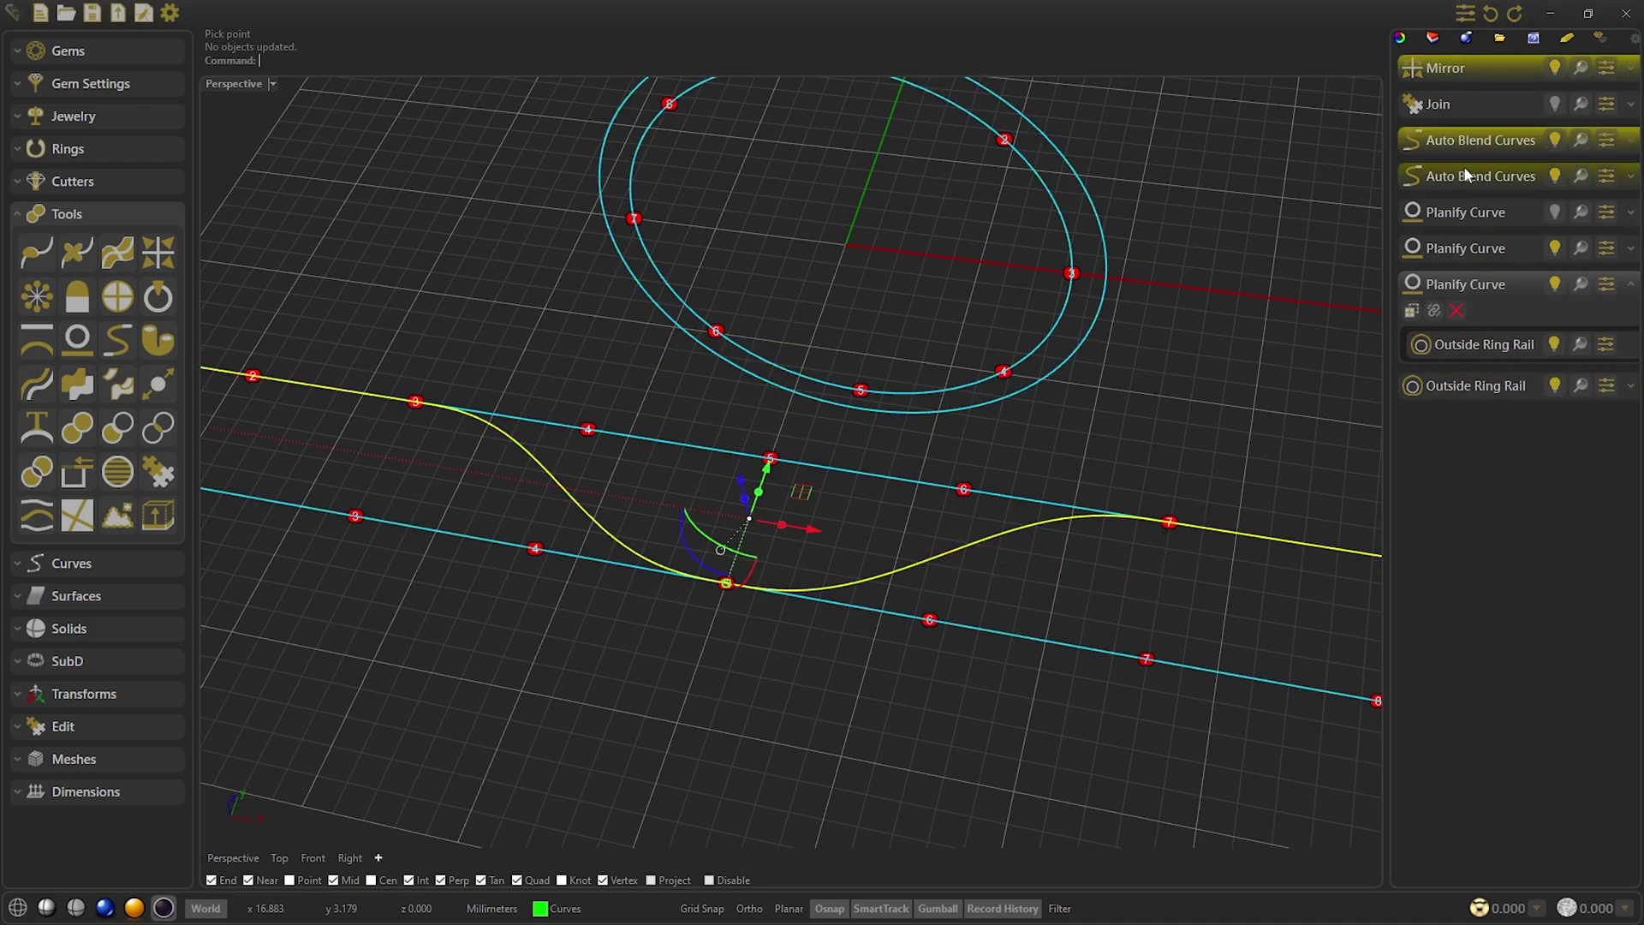
pyautogui.click(1461, 175)
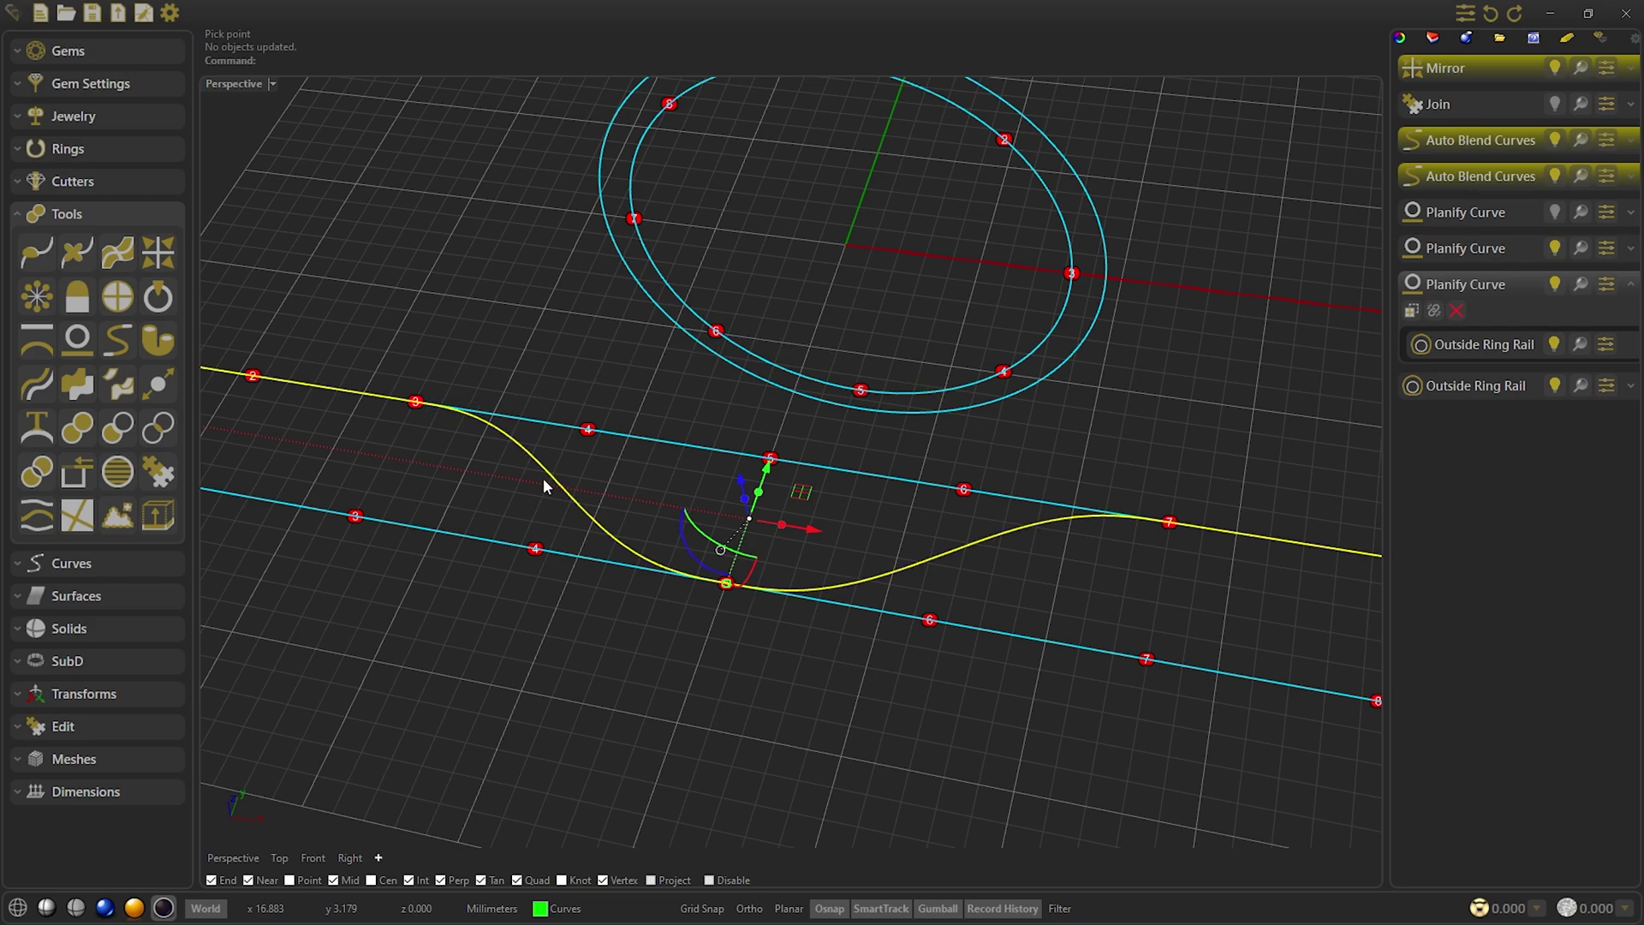
pyautogui.click(165, 469)
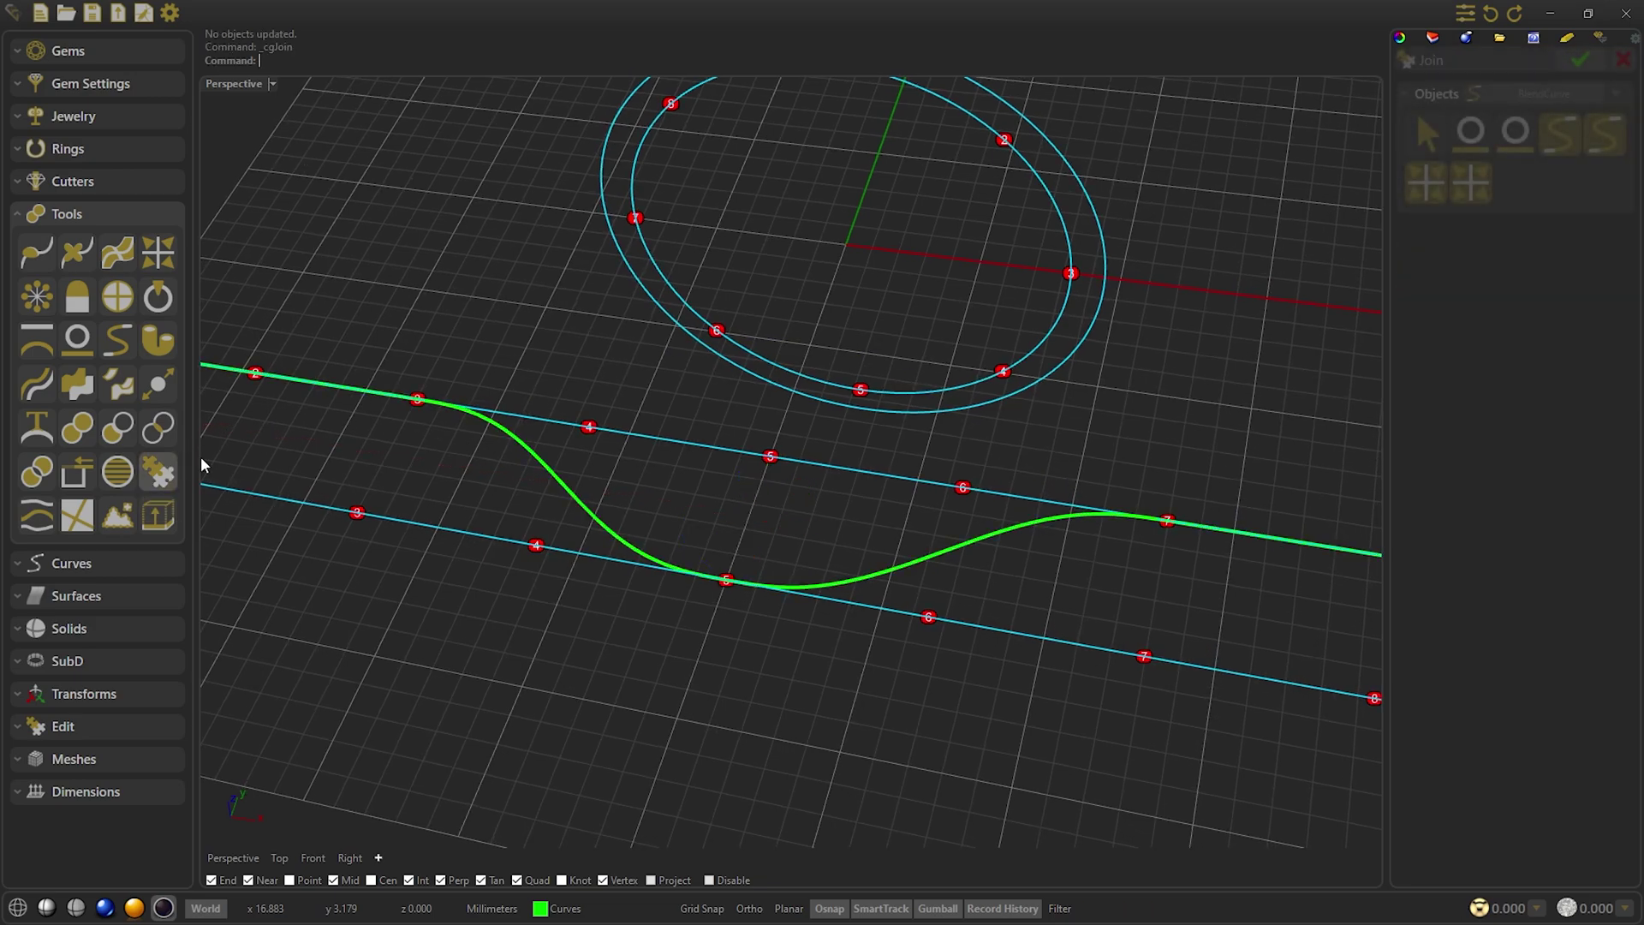
pyautogui.click(1582, 60)
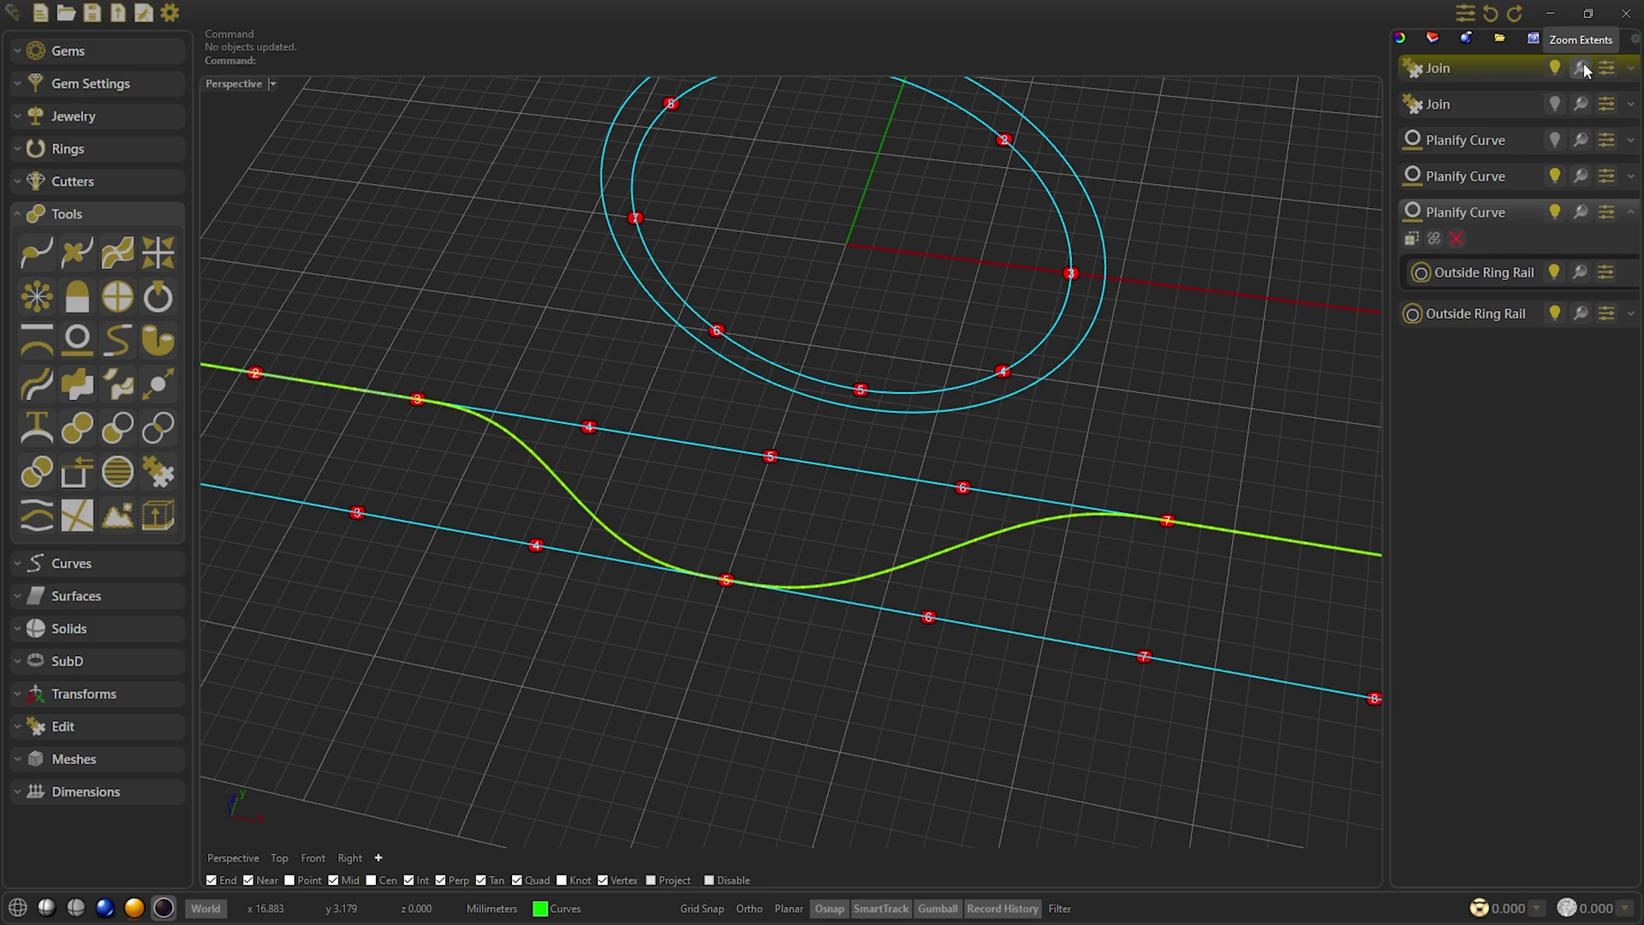
pyautogui.click(1631, 213)
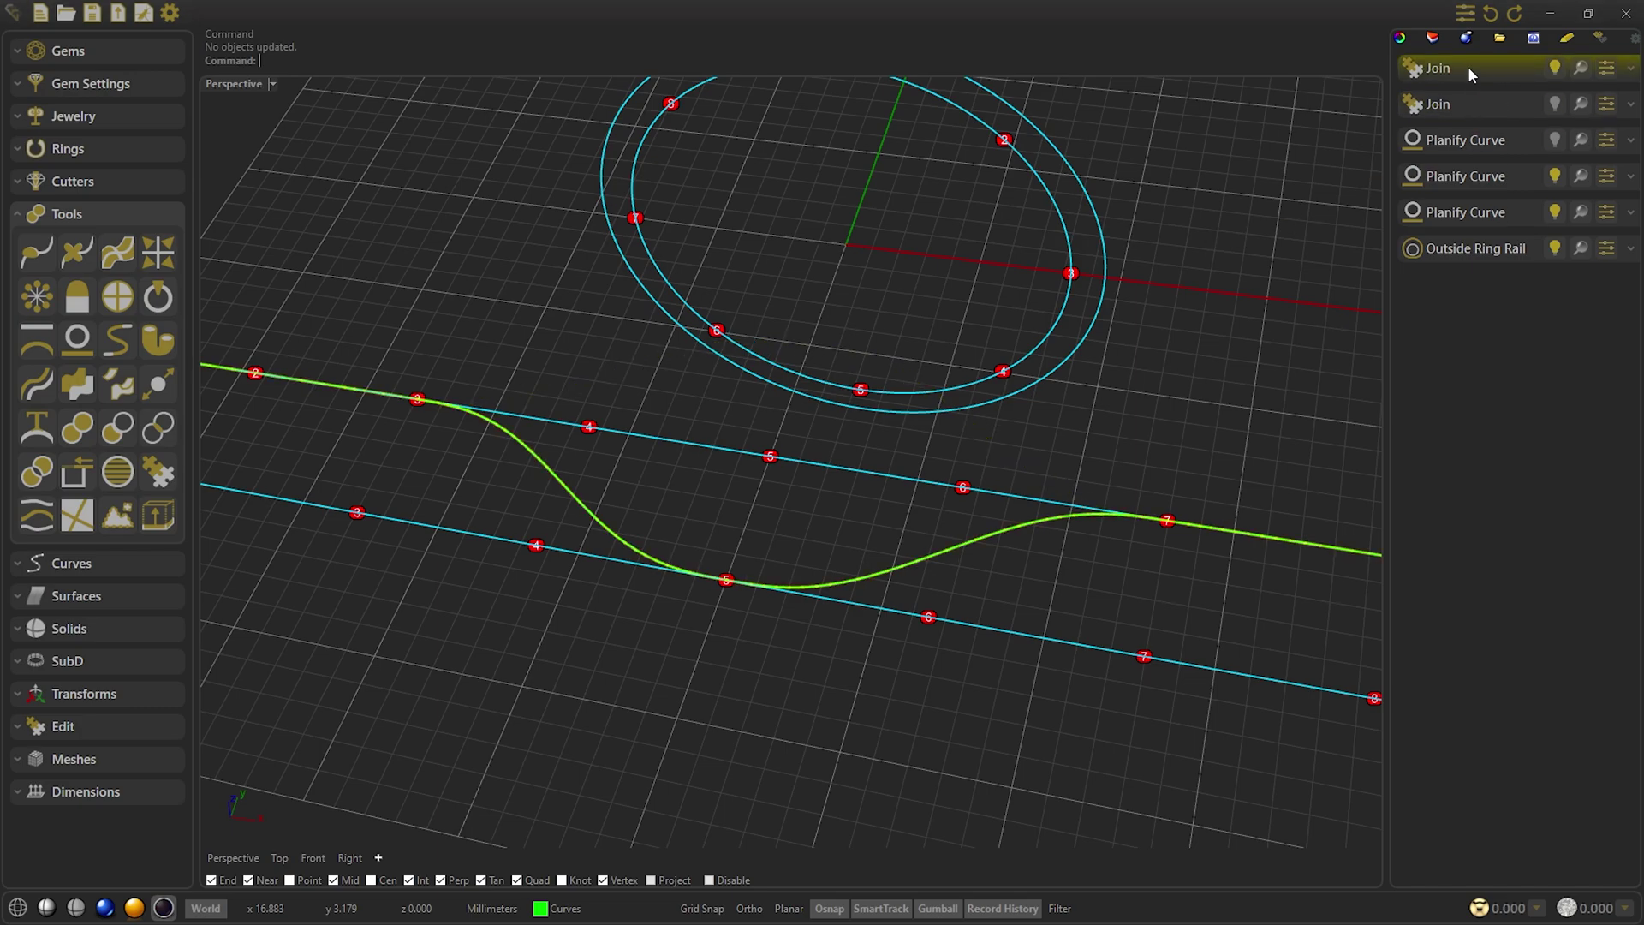
# Restore the two blend curves and the mirrored copy used by the latest Join, and collapse its entry
pyautogui.click(1631, 70)
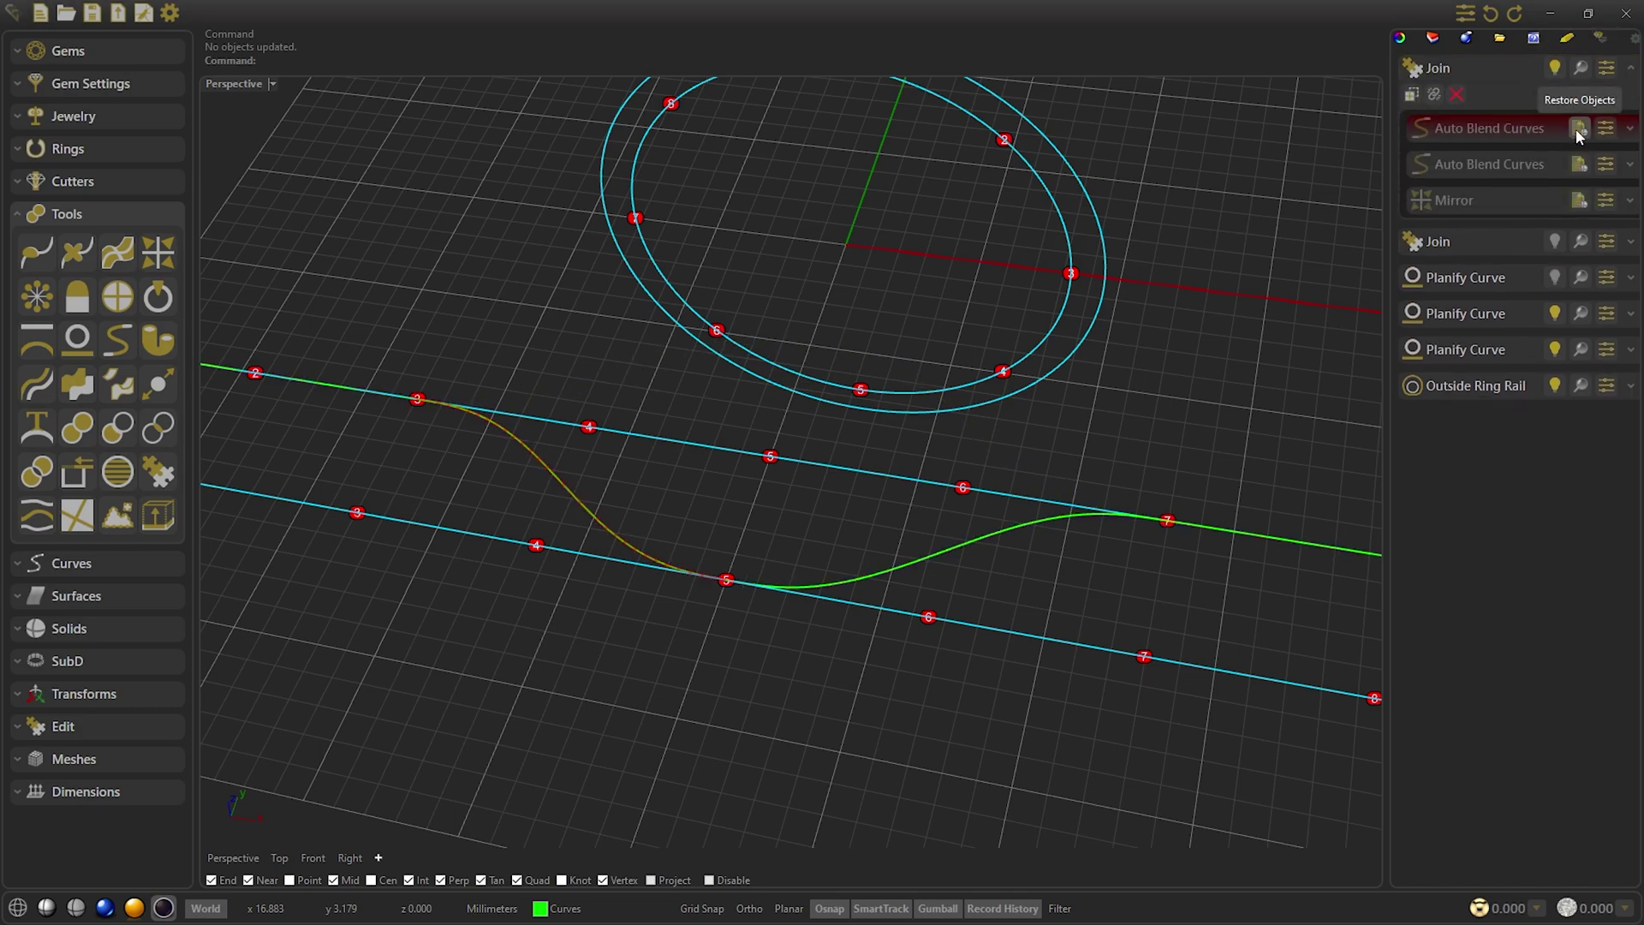
pyautogui.click(1579, 200)
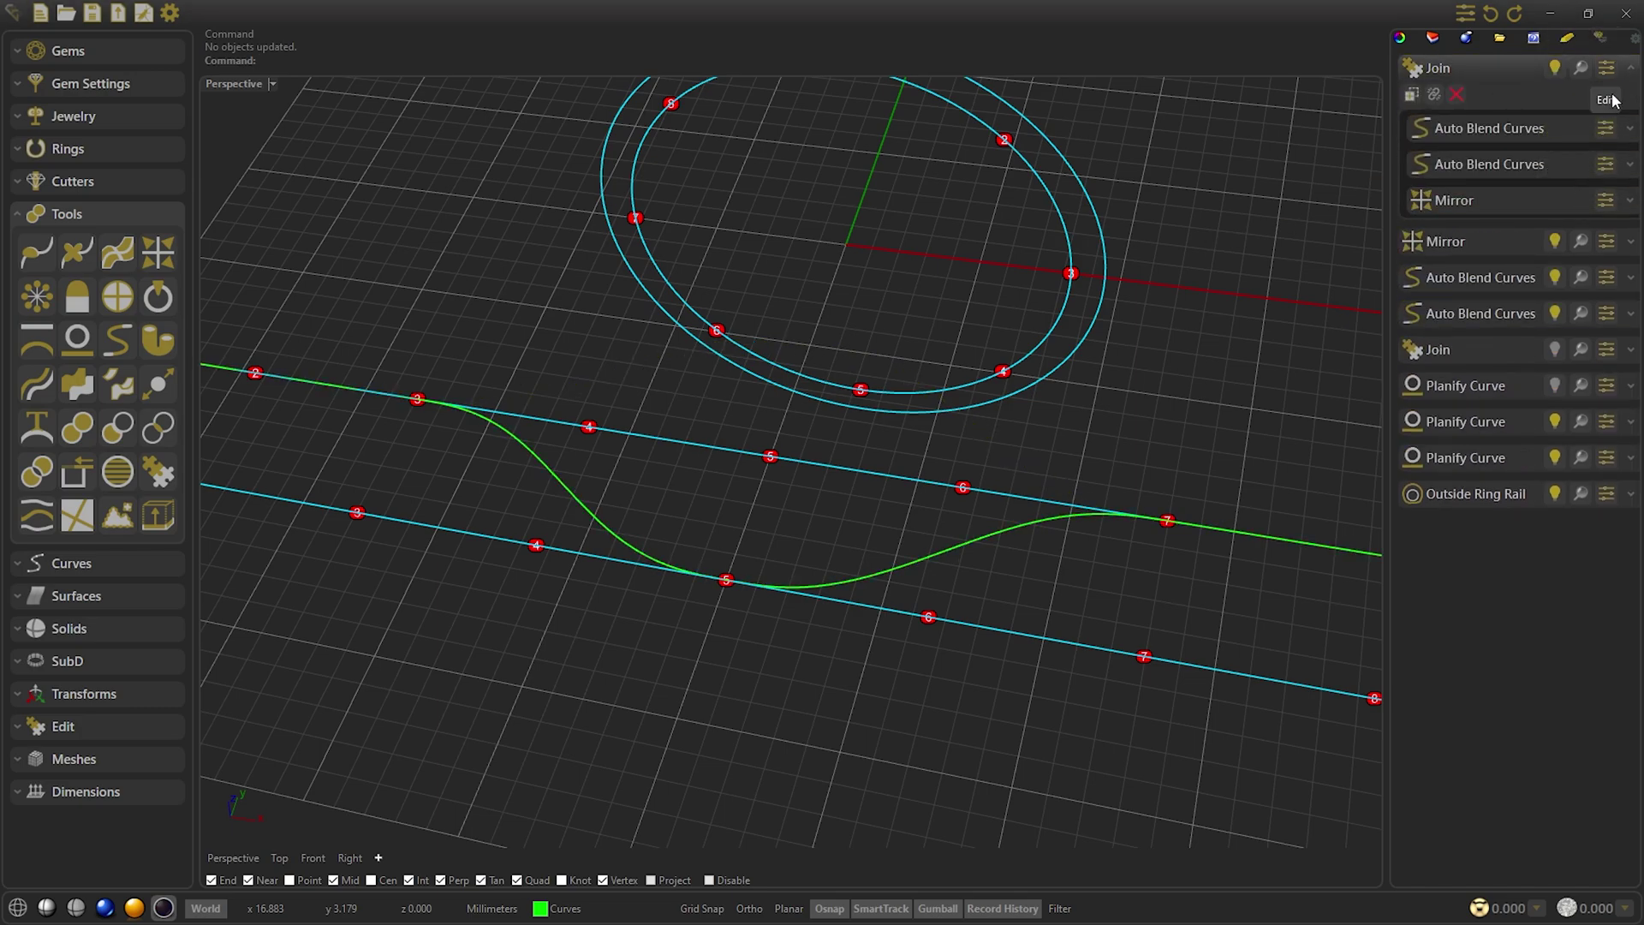
pyautogui.click(1629, 69)
pyautogui.click(1463, 105)
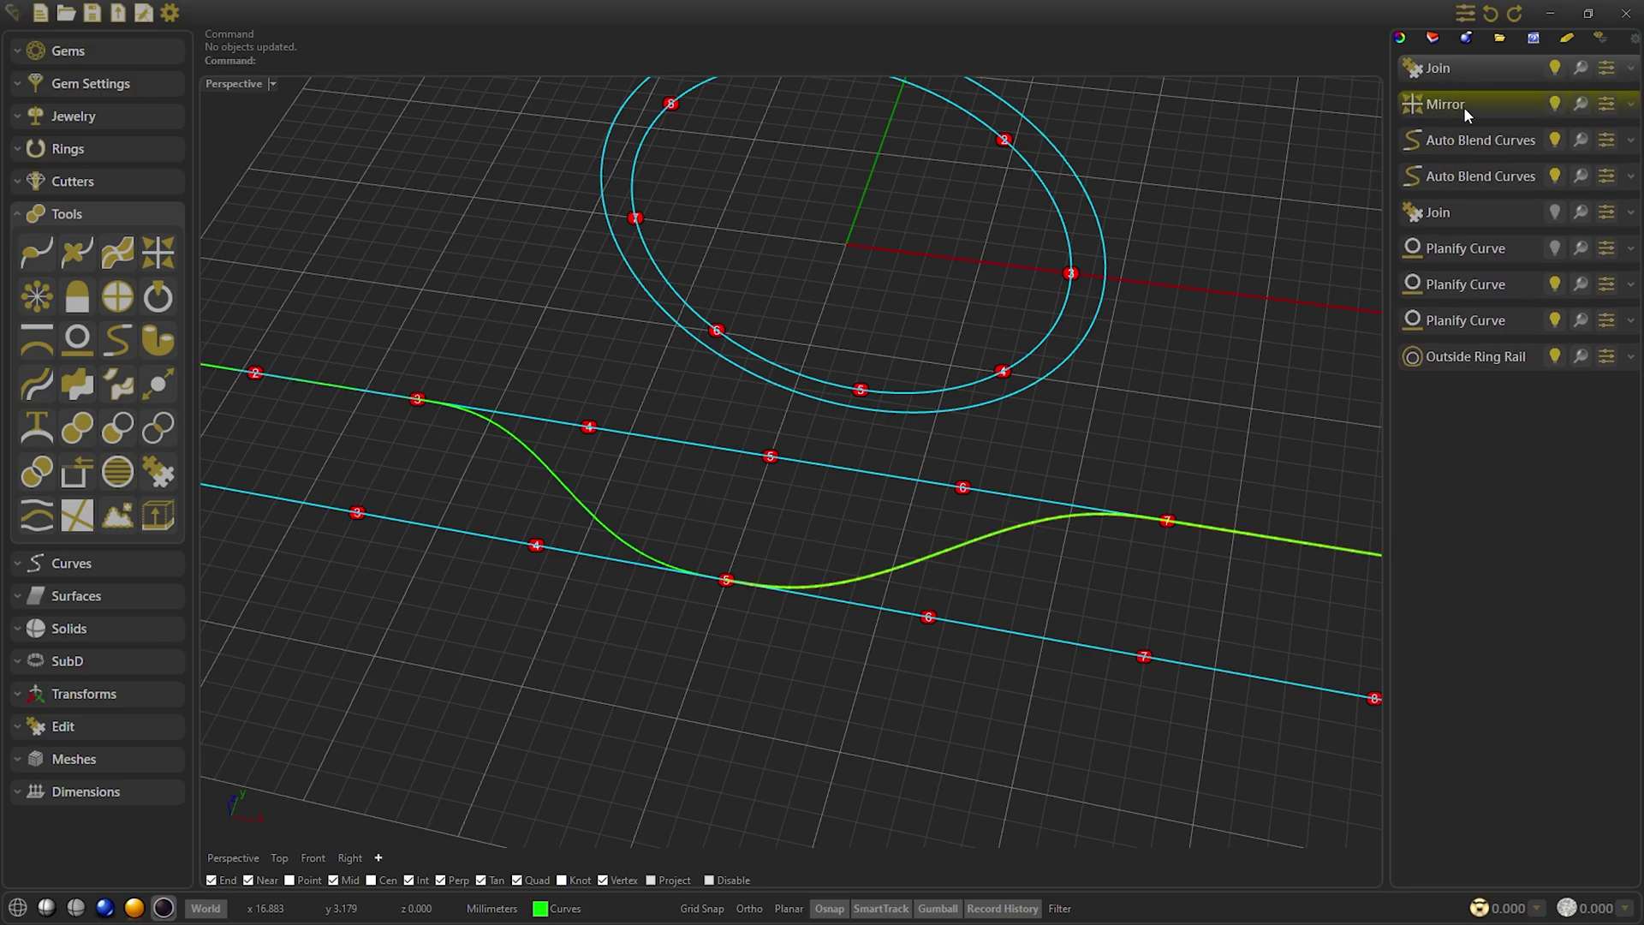
pyautogui.keyDown('shift'); pyautogui.click(1458, 141); pyautogui.keyUp('shift')
pyautogui.press('Escape')
# Show the hidden closed joined curve again
pyautogui.moveTo(1341, 232)
pyautogui.mouseDown(button='right')
pyautogui.moveTo(1245, 295)
pyautogui.moveTo(1337, 257)
pyautogui.mouseUp(button='right')
pyautogui.click(1554, 211)
pyautogui.click(1235, 426)
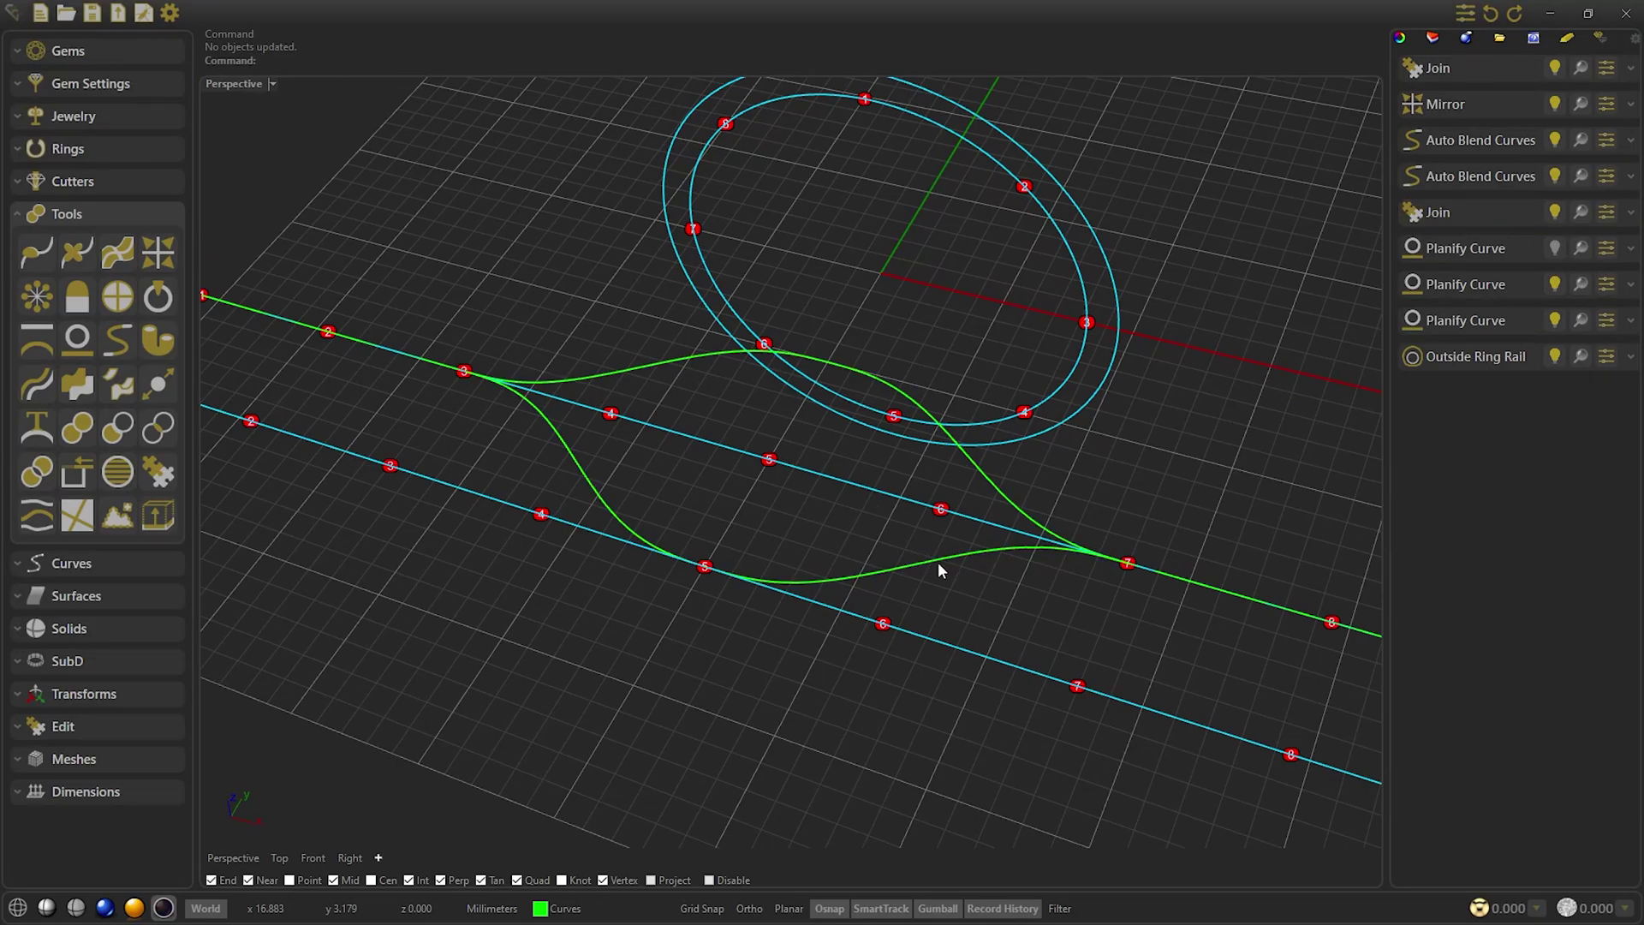
# Create an Auto Blend Curves between the two joined curves and set its start position to 0.6
pyautogui.click(665, 365)
pyautogui.moveTo(665, 365); pyautogui.dragTo(775, 428, button='right')
pyautogui.click(126, 333)
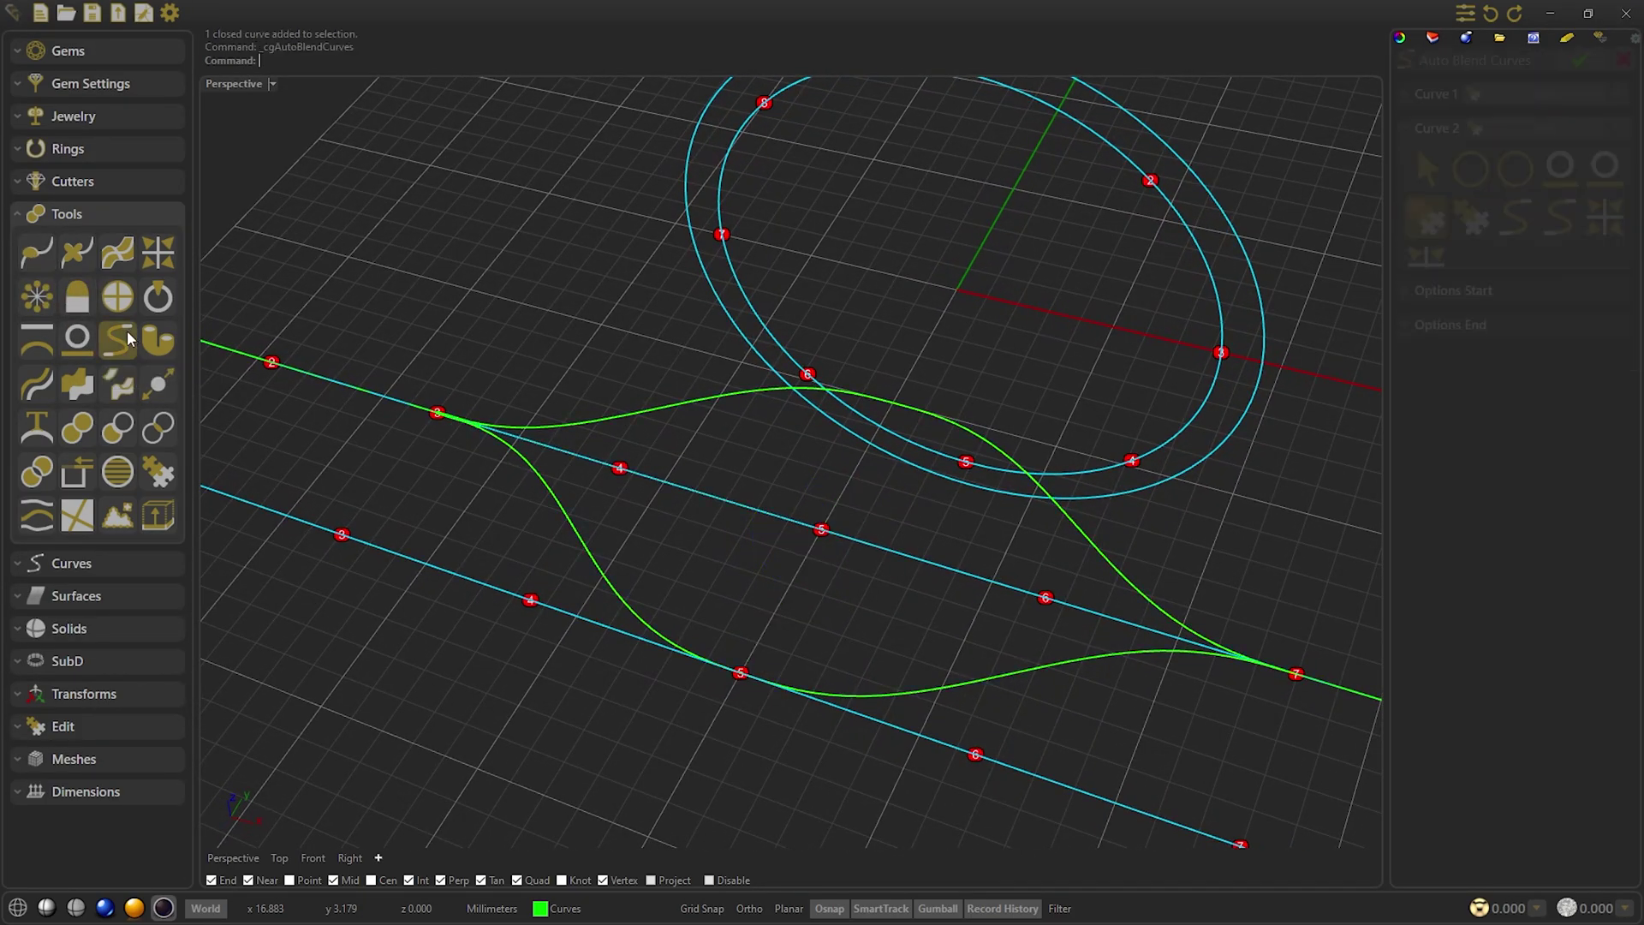
pyautogui.click(1470, 210)
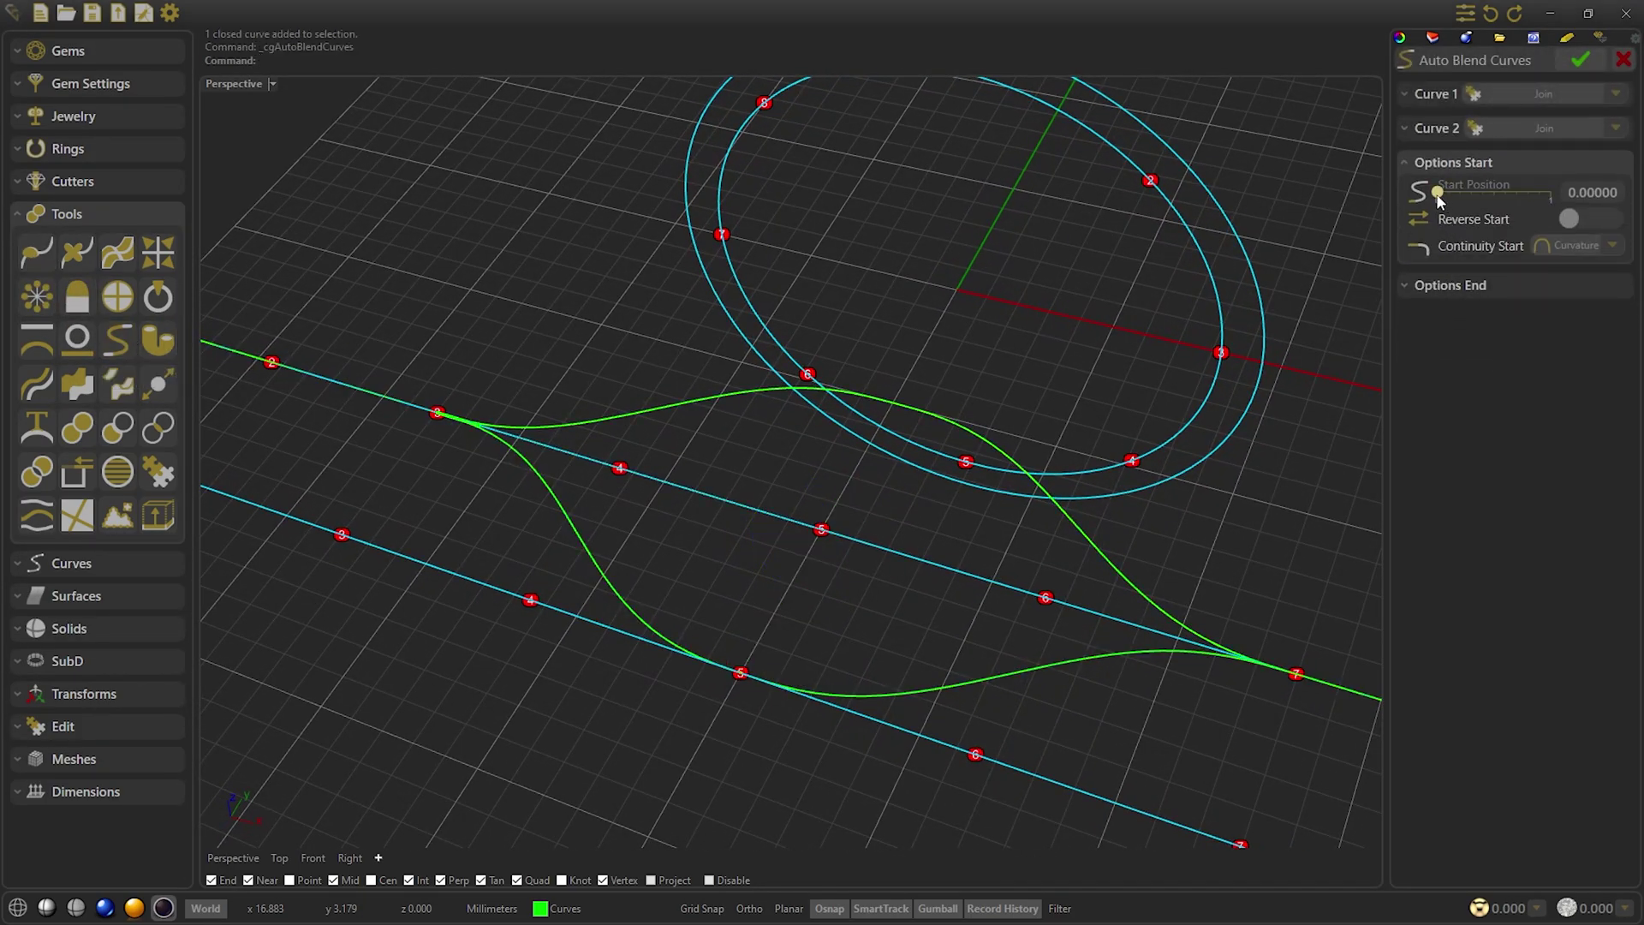
pyautogui.moveTo(1468, 193); pyautogui.dragTo(1502, 200)
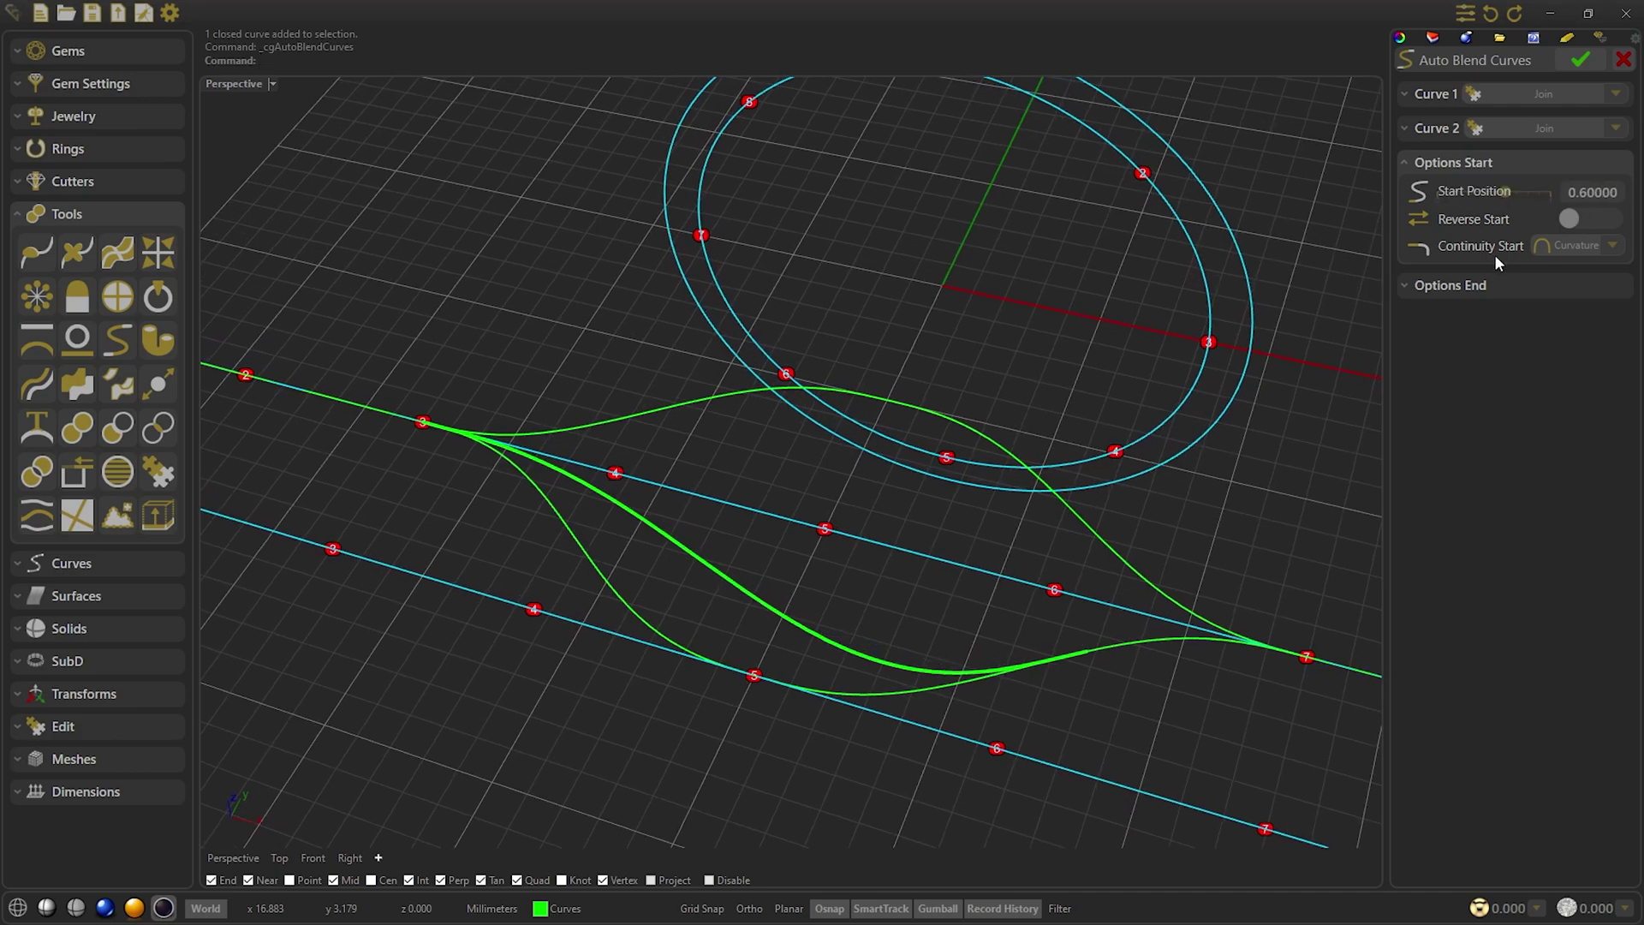
# Set the blend's end position to 0.1 and accept the S-shaped curve
pyautogui.click(1451, 285)
pyautogui.doubleClick(1568, 226)
pyautogui.write('0.1')
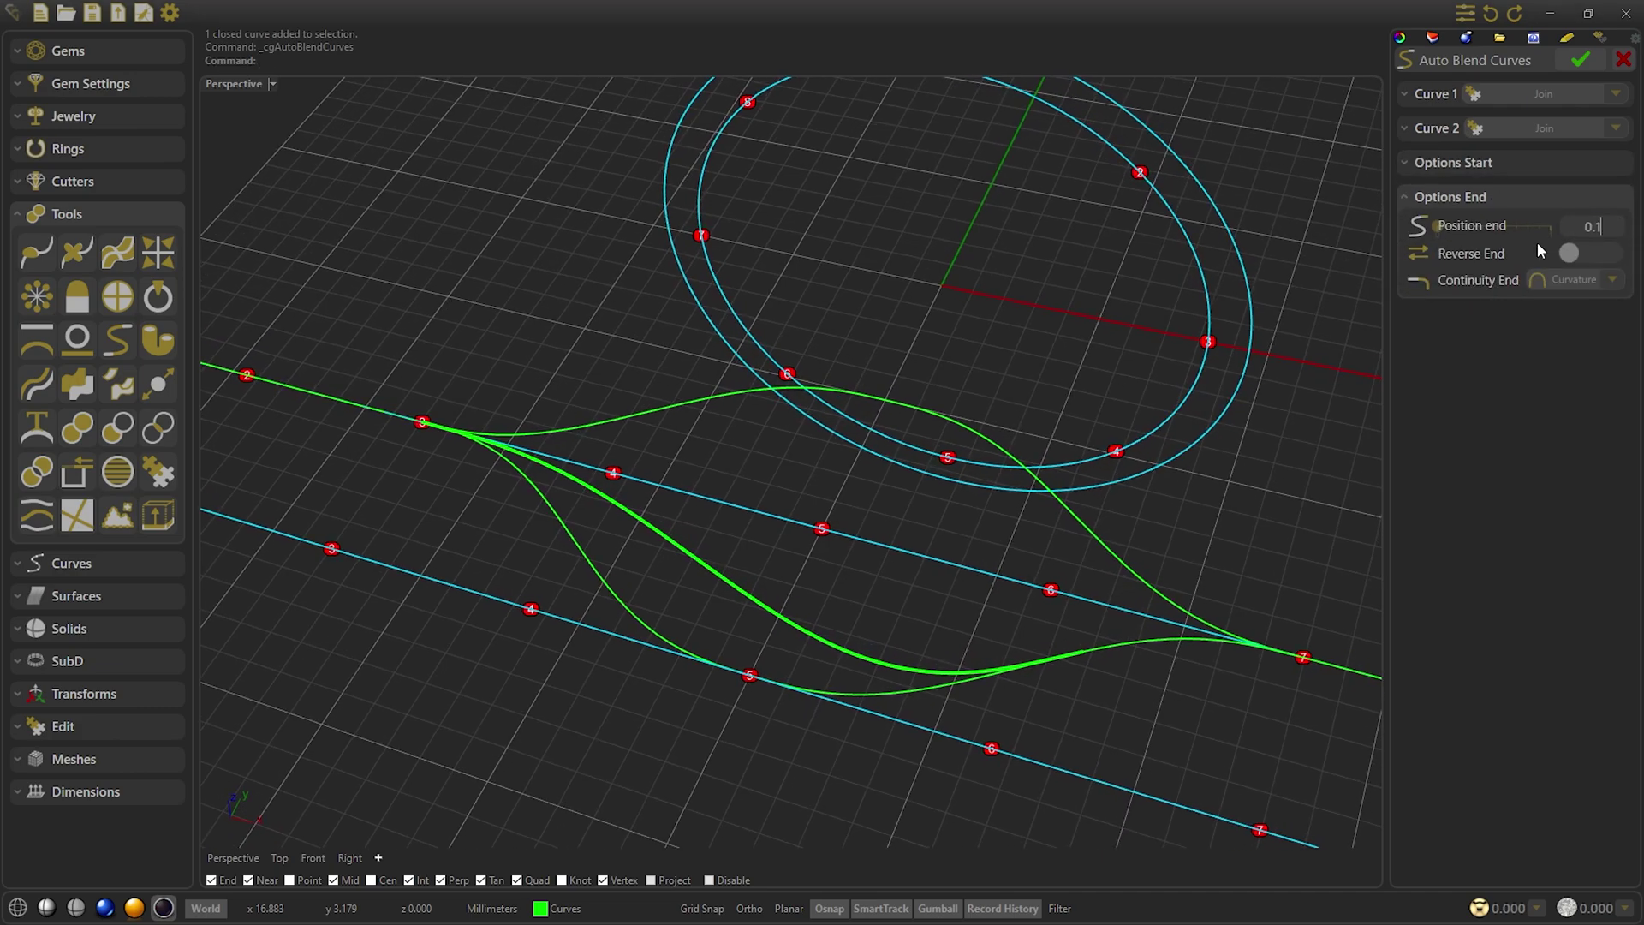
pyautogui.press('Return')
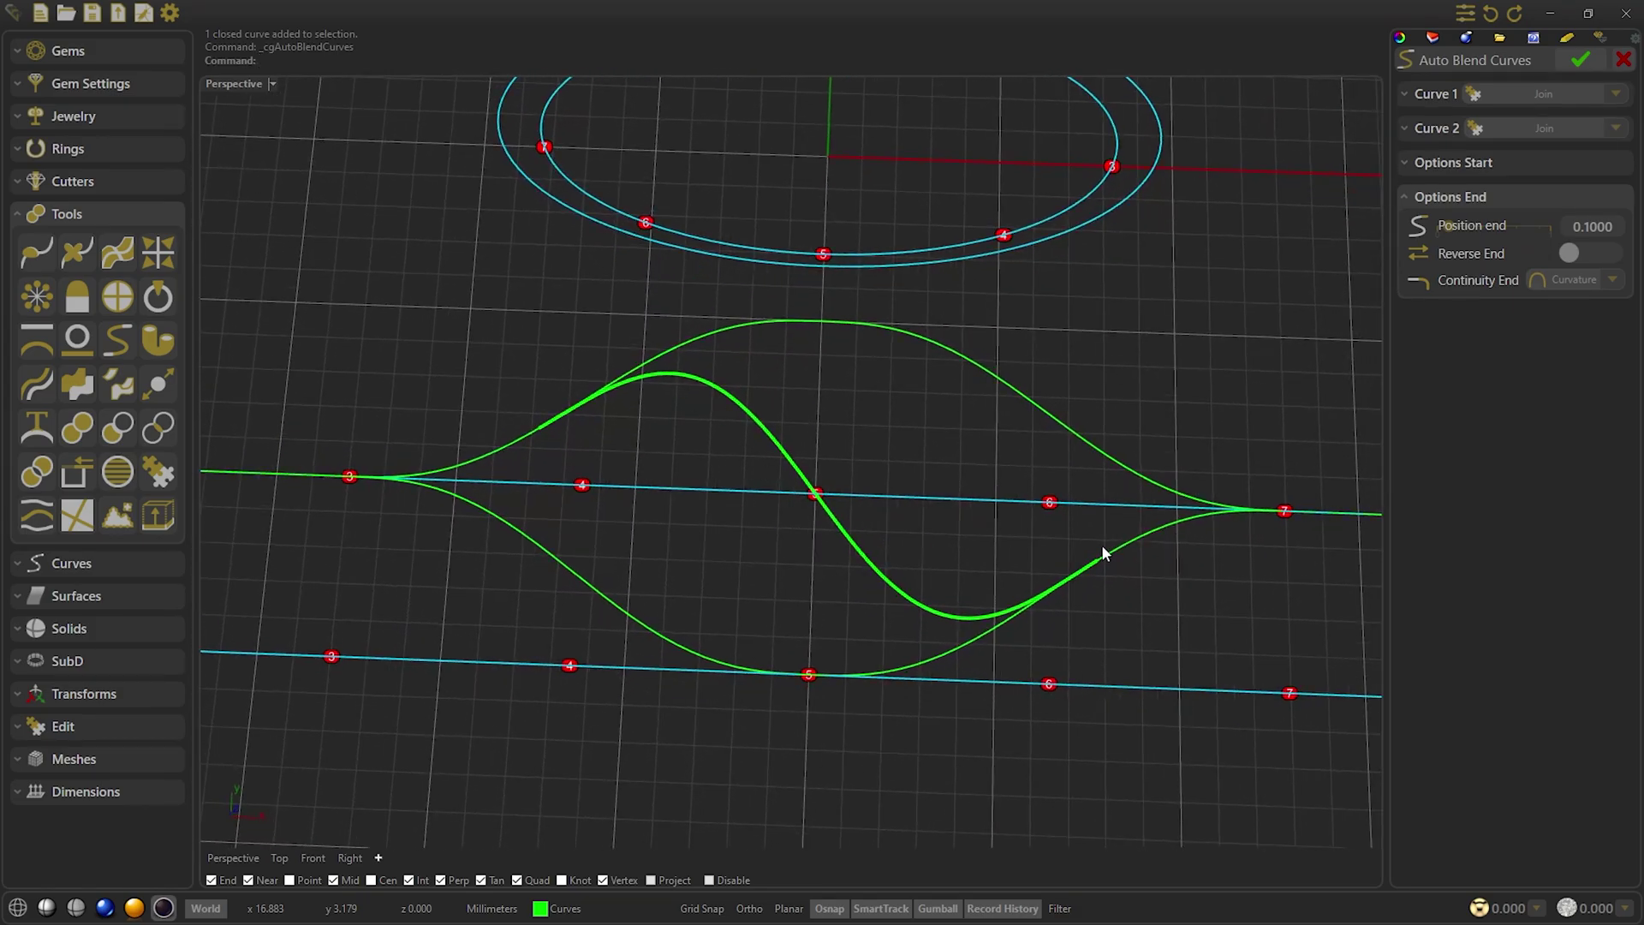
pyautogui.click(1579, 58)
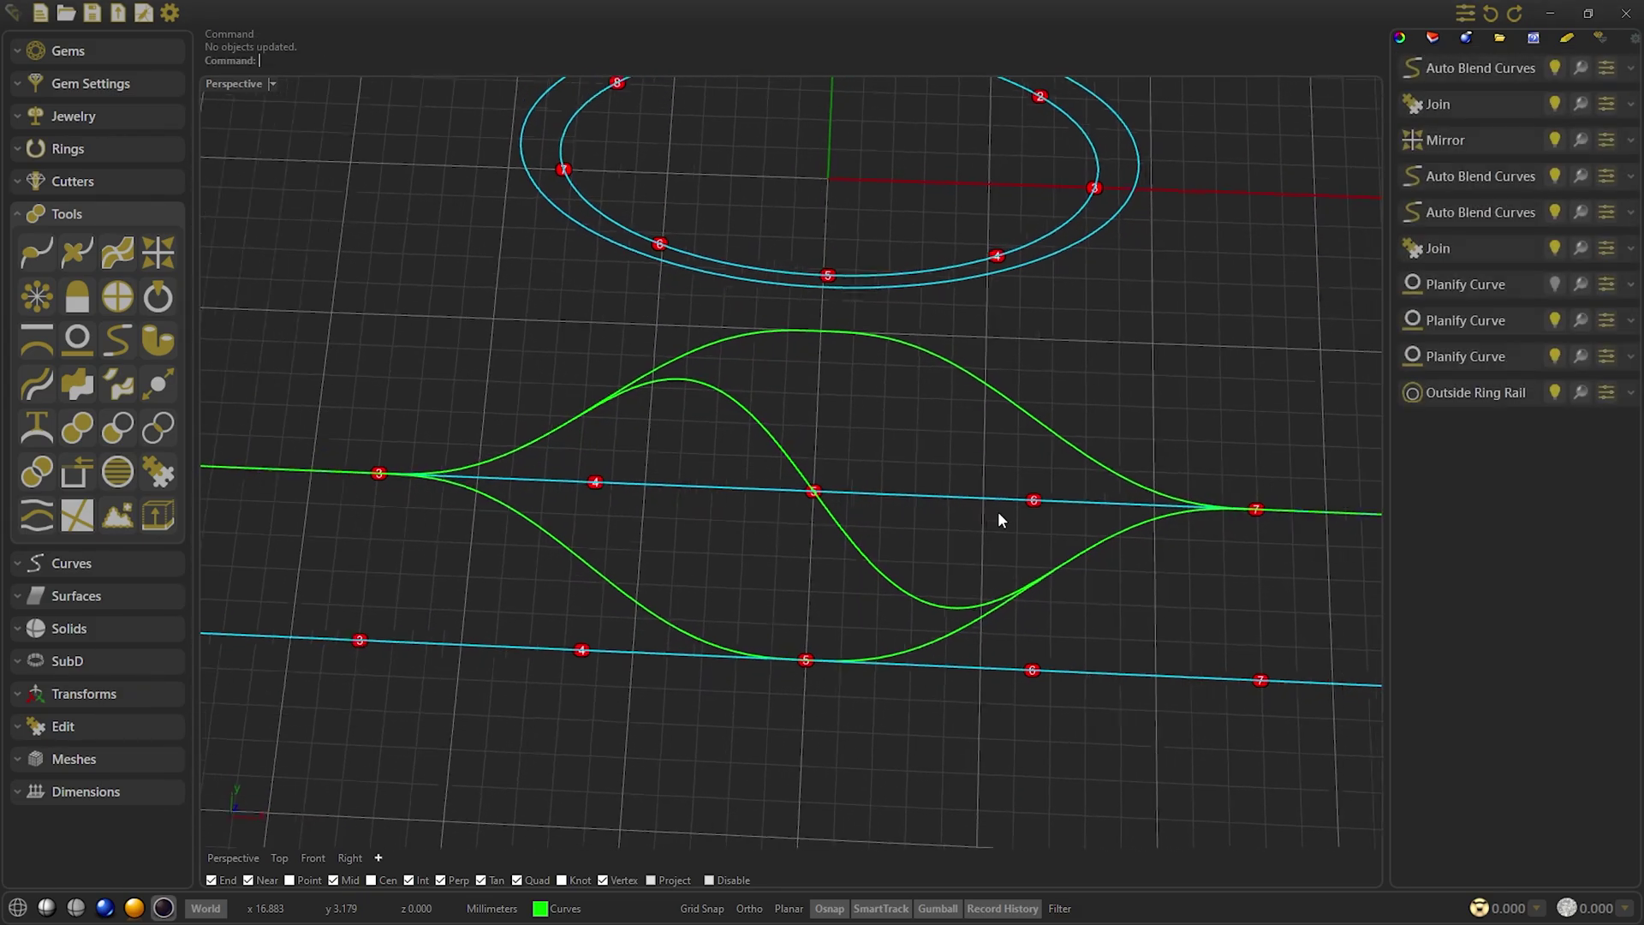
# Open an earlier blend between the planified curves for editing, review its start options and close the settings
pyautogui.moveTo(997, 531); pyautogui.dragTo(985, 643, button='right')
pyautogui.click(696, 558)
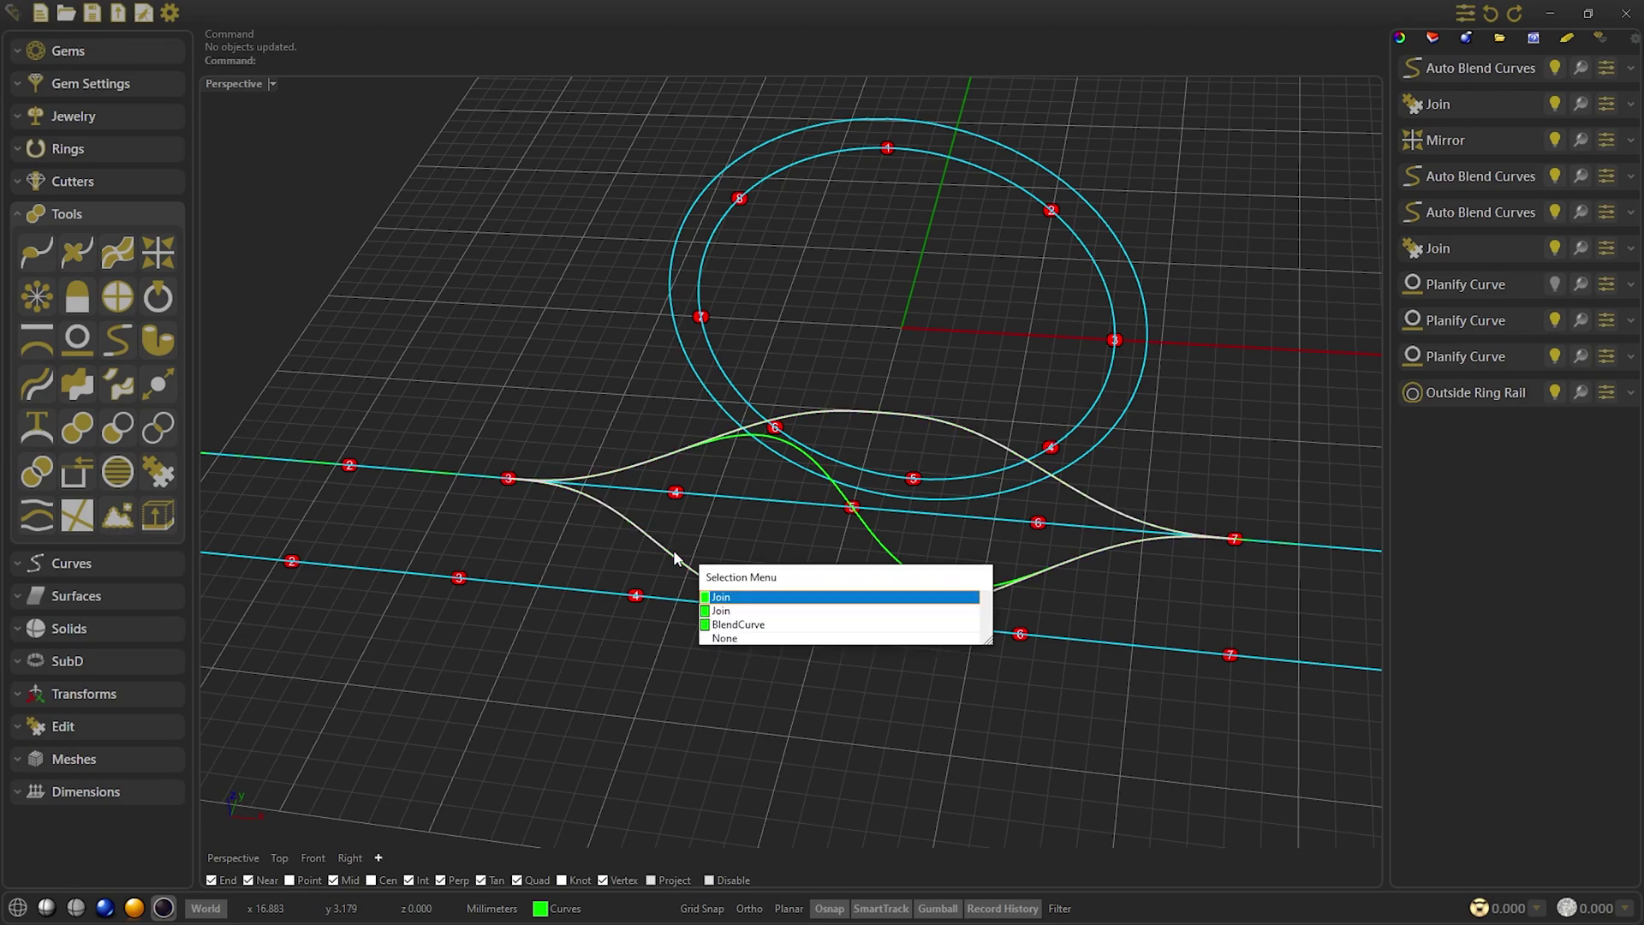
pyautogui.click(754, 630)
pyautogui.doubleClick(1464, 212)
pyautogui.moveTo(1455, 190)
pyautogui.mouseDown()
pyautogui.moveTo(1478, 204)
pyautogui.moveTo(1430, 204)
pyautogui.moveTo(1453, 206)
pyautogui.mouseUp()
pyautogui.click(1581, 60)
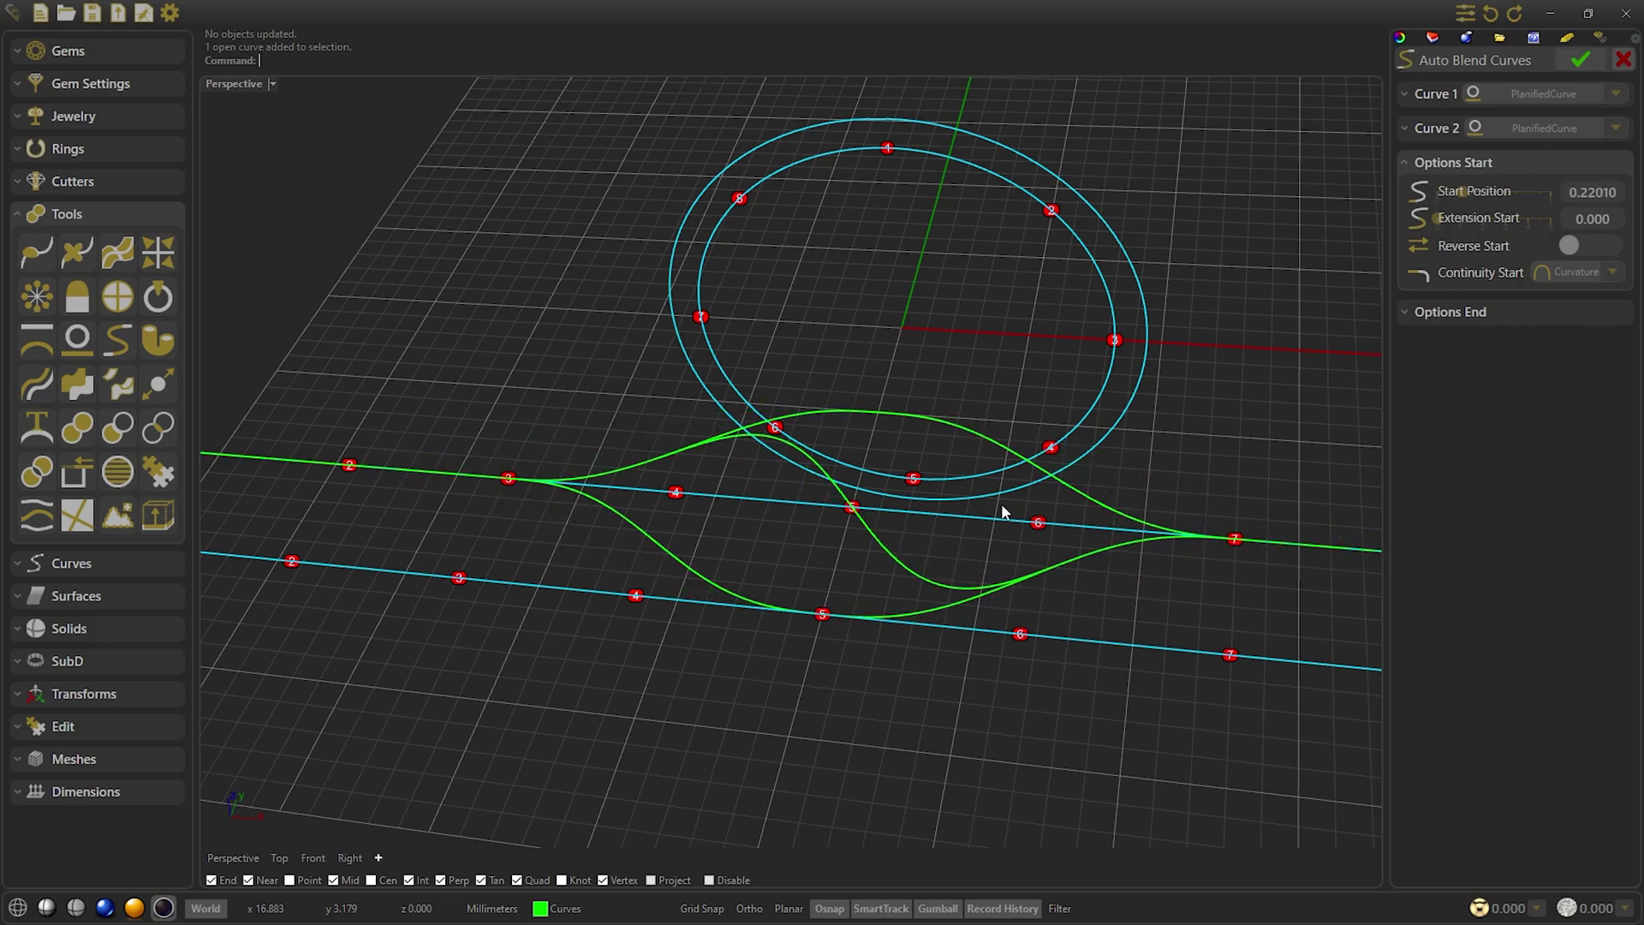
pyautogui.moveTo(1001, 503); pyautogui.dragTo(980, 442, button='right')
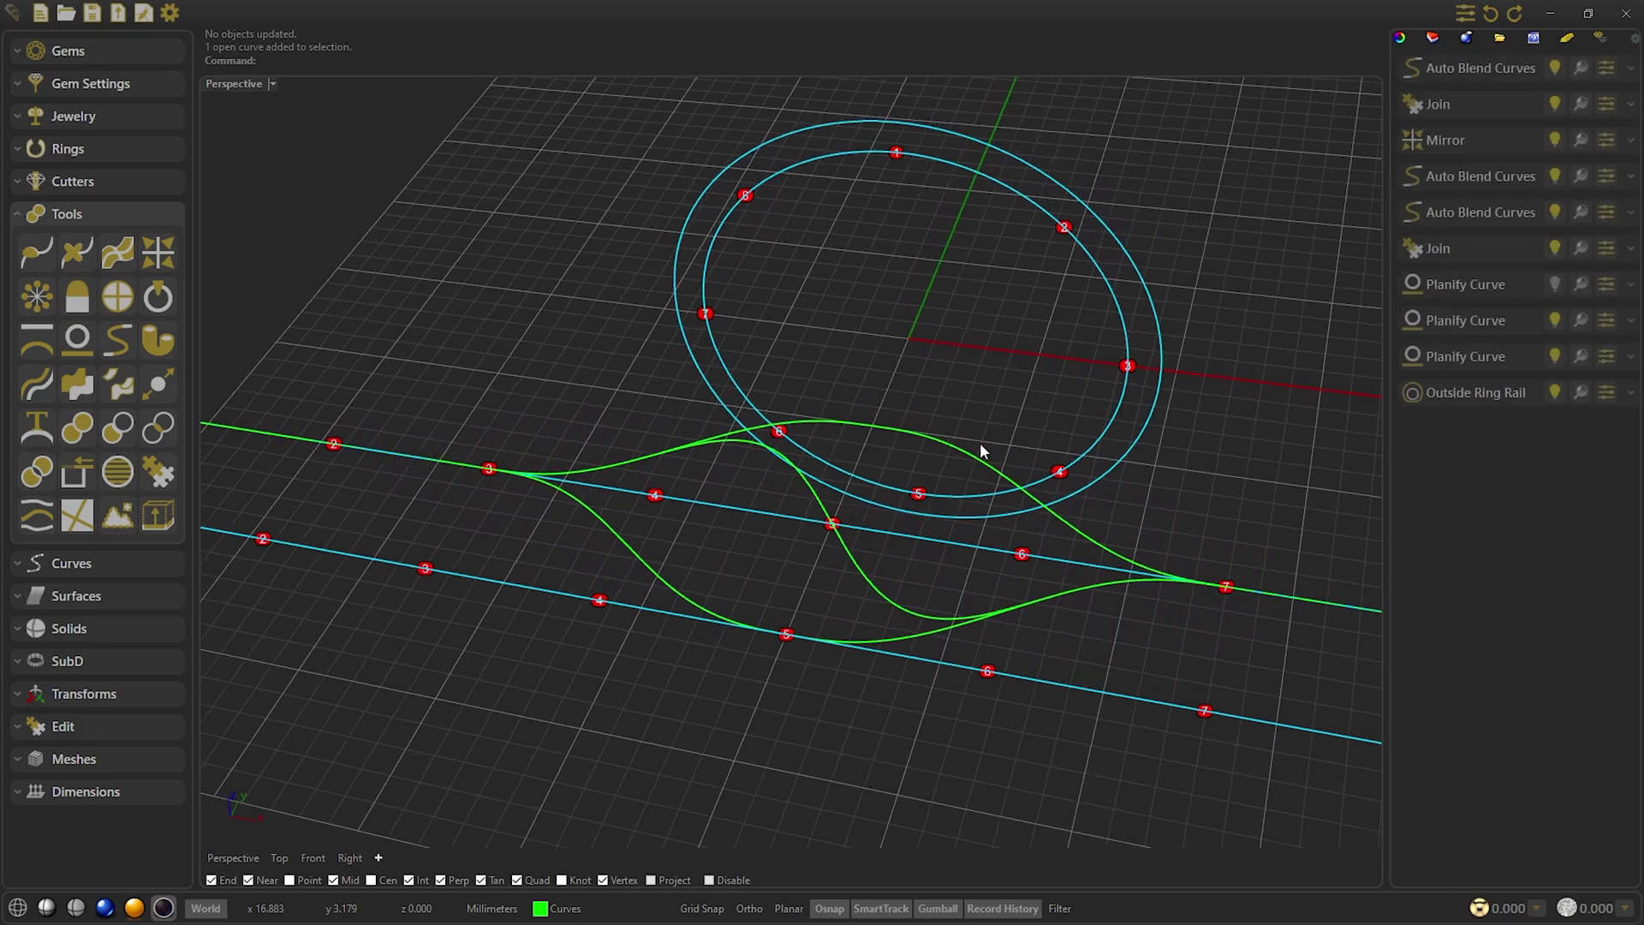
# Place profile 002 on the joined curve with Profile Placer and set its rotation angle to 270
pyautogui.click(36, 269)
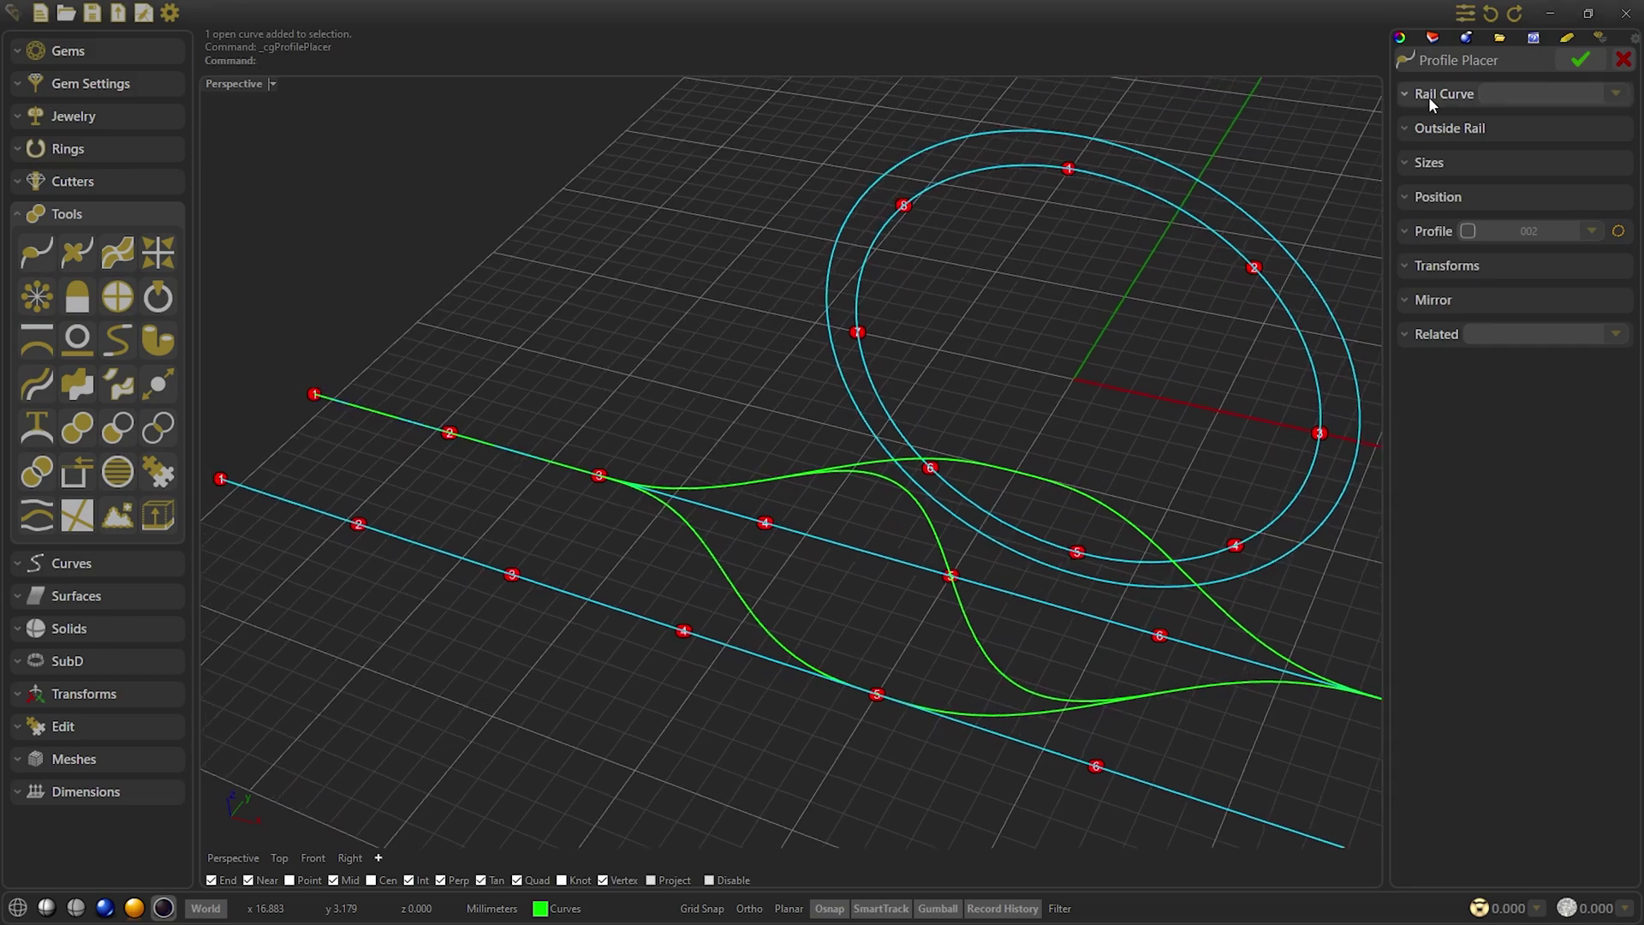
pyautogui.click(1505, 195)
pyautogui.click(1475, 238)
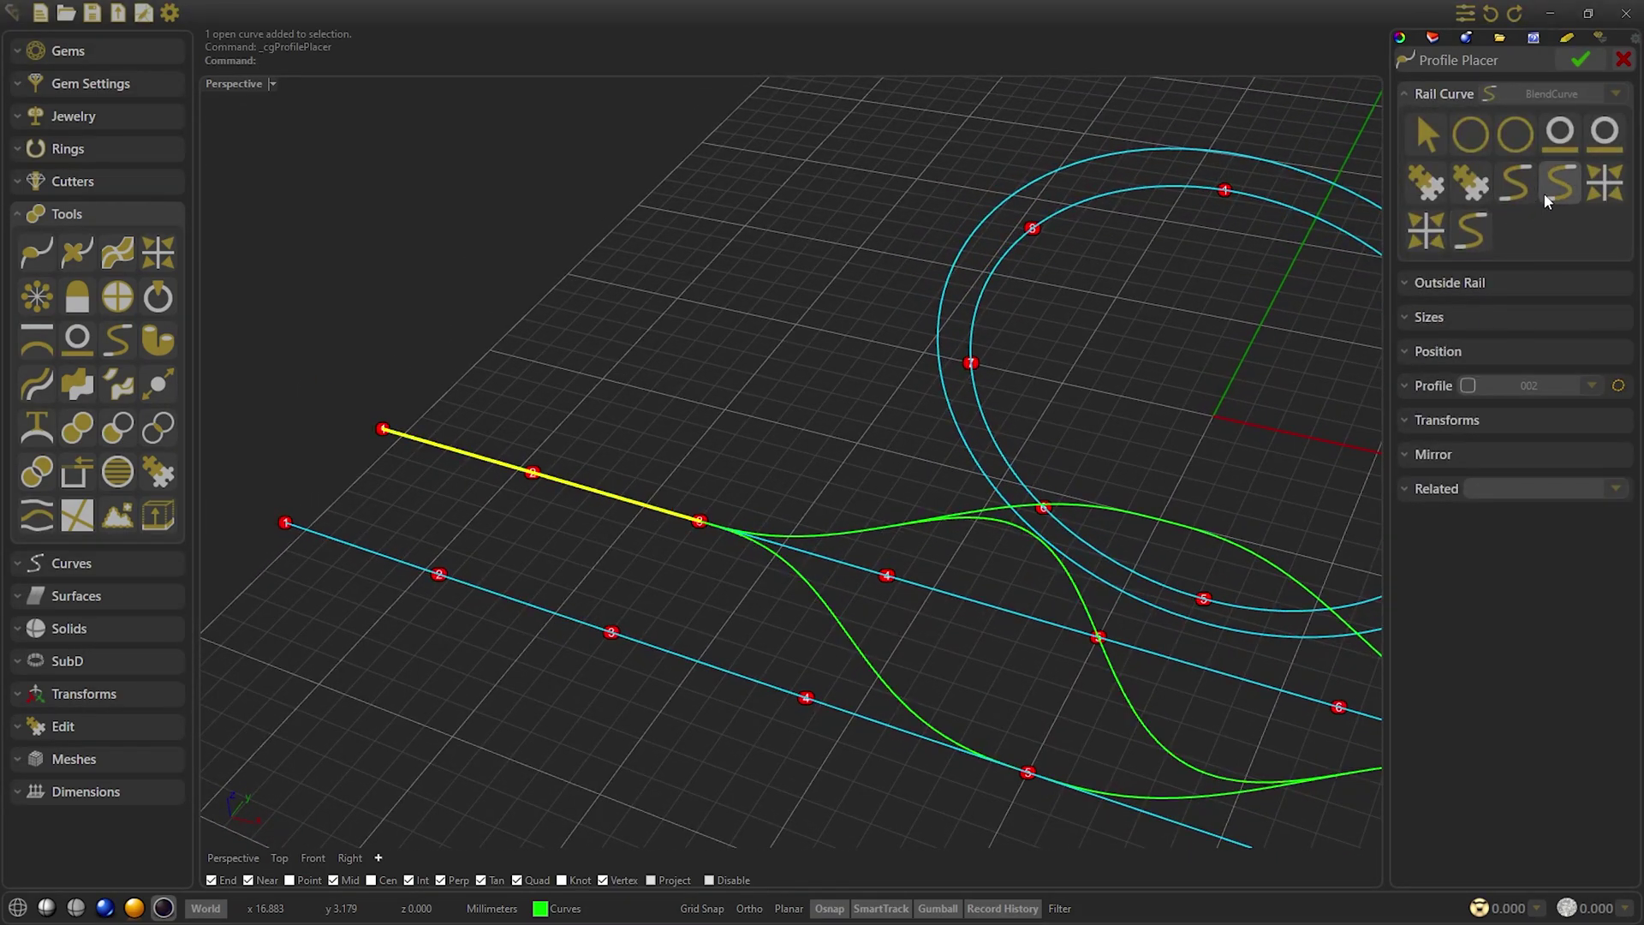
pyautogui.click(1472, 182)
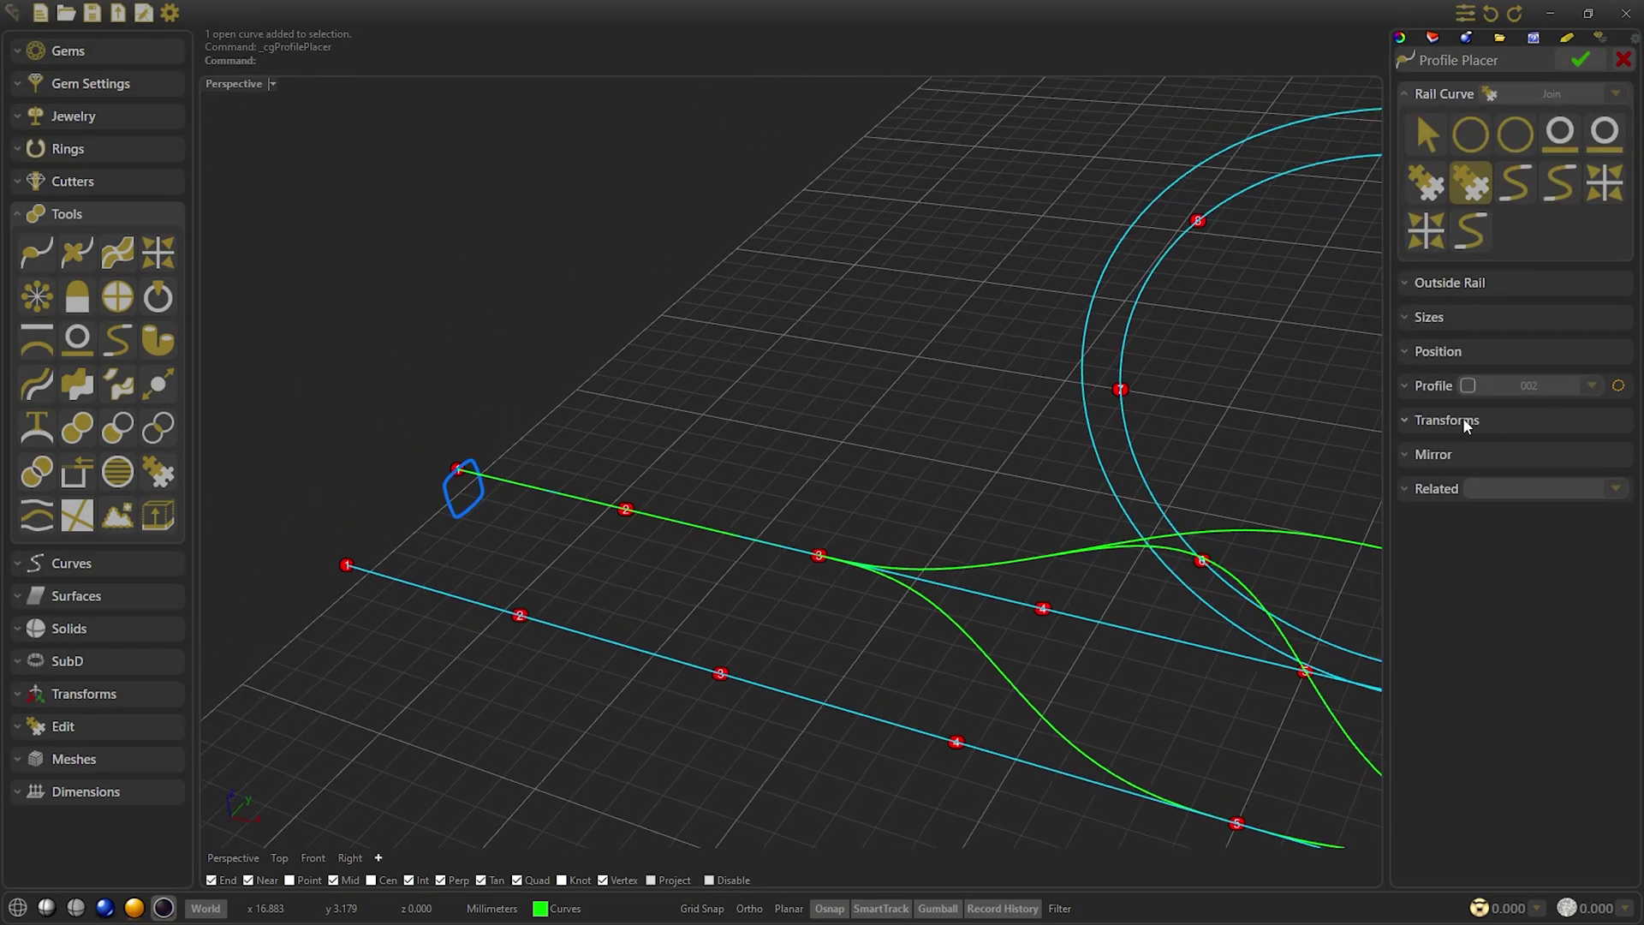
pyautogui.click(1417, 419)
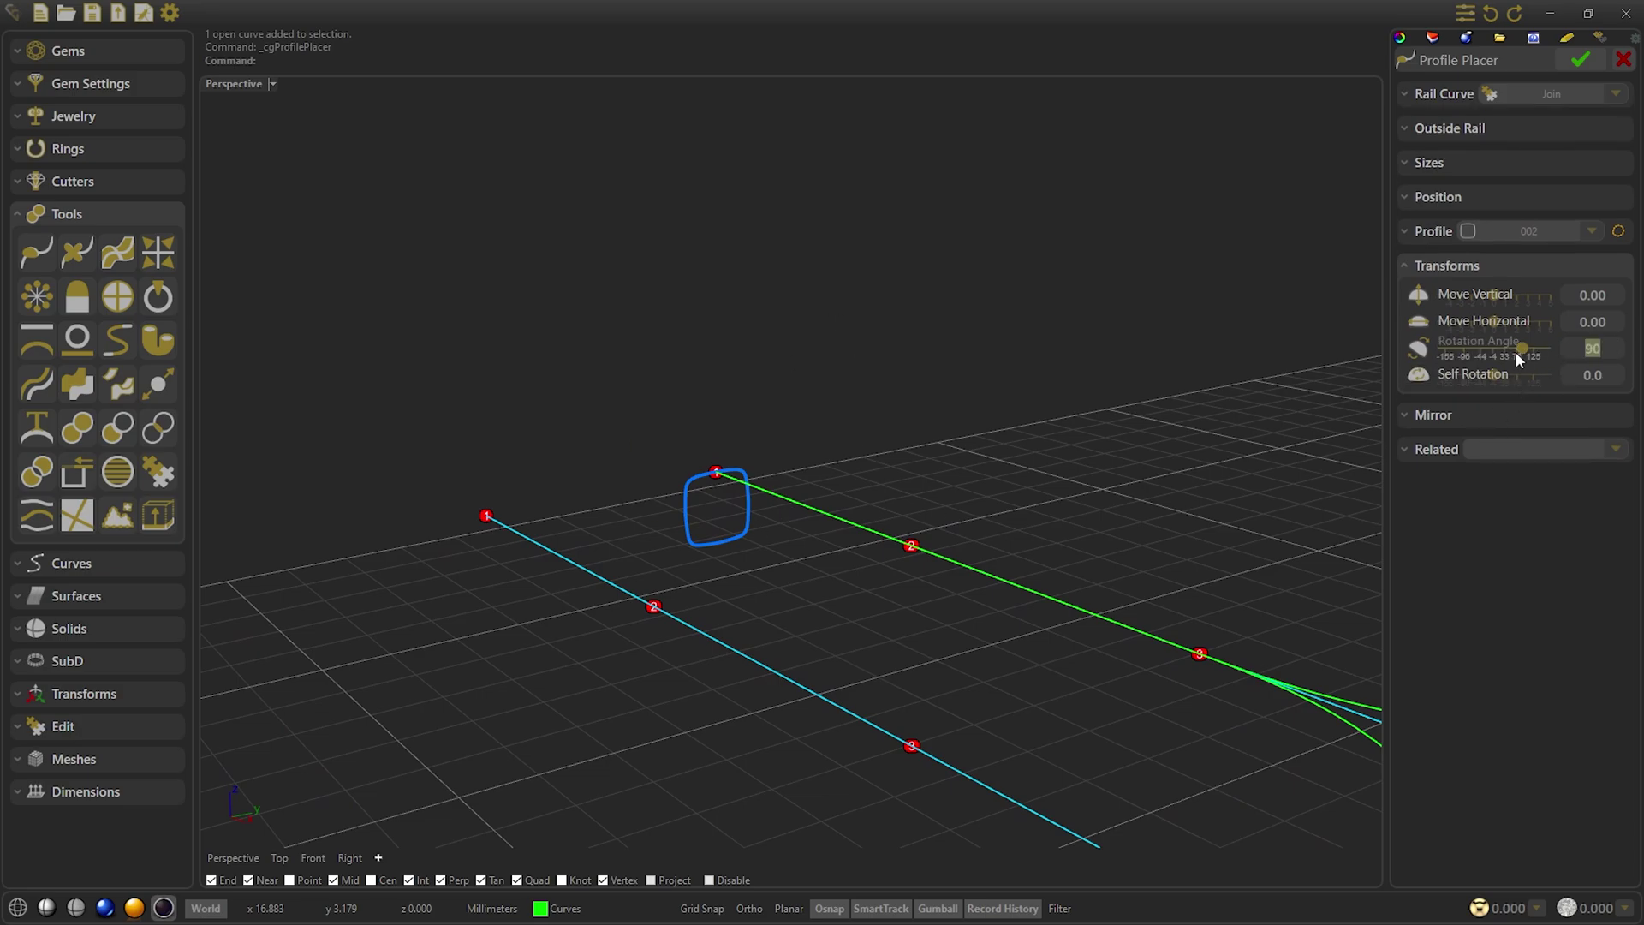
pyautogui.write('270')
pyautogui.press('Return')
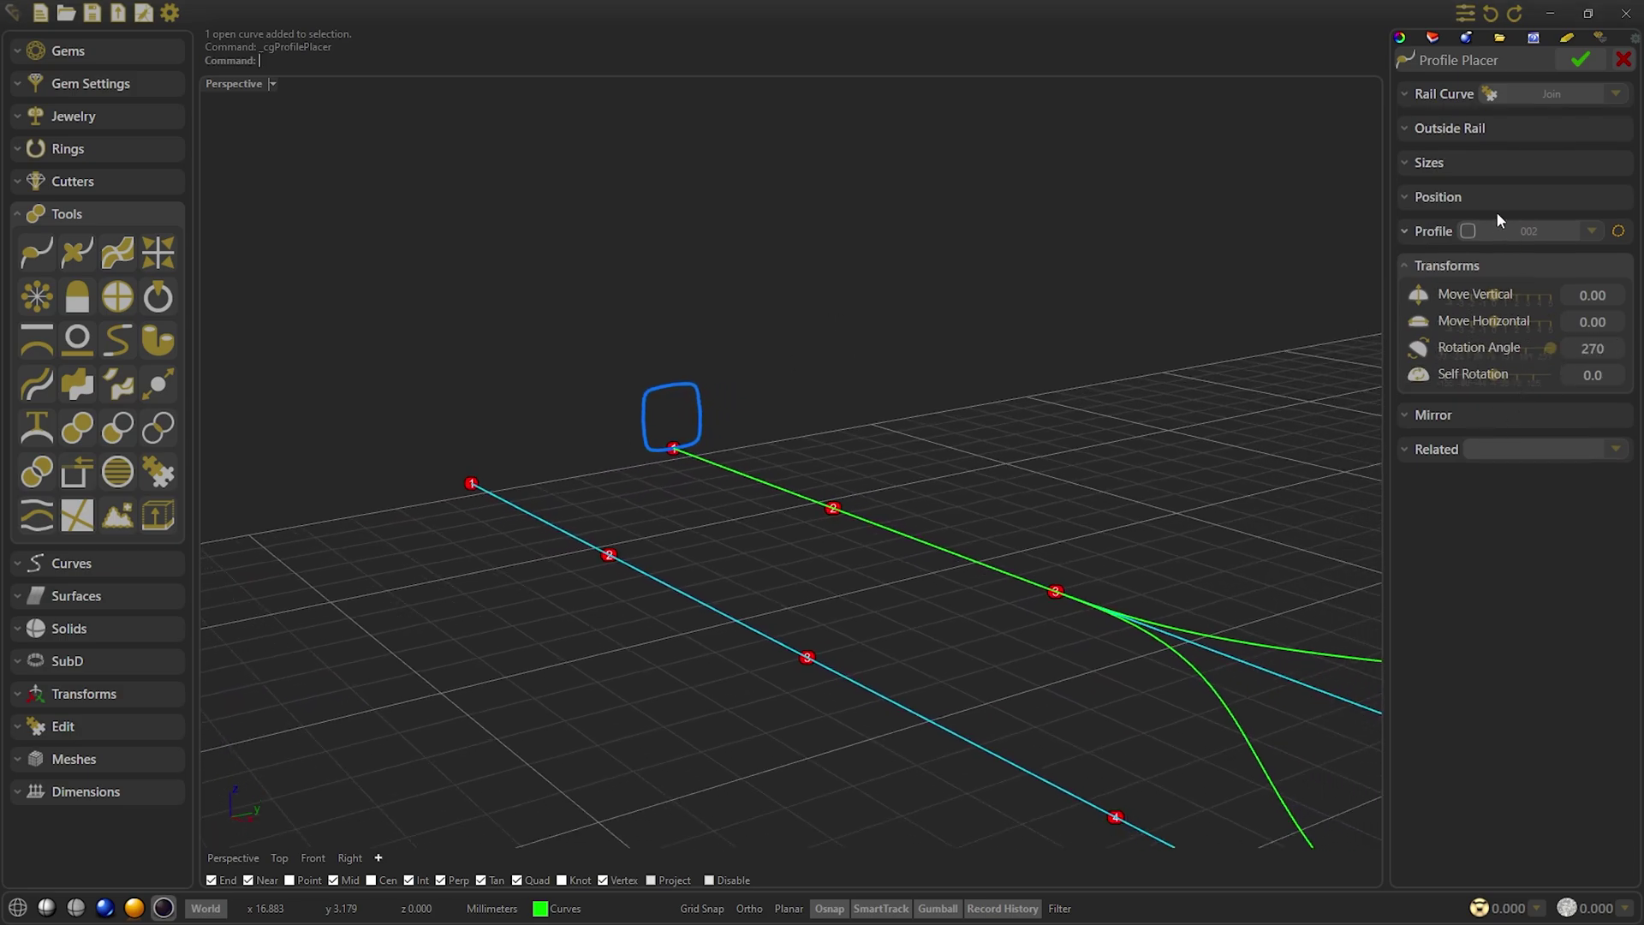
# Set the profile width to 1.80 on the joined curve and accept the placement
pyautogui.click(1487, 163)
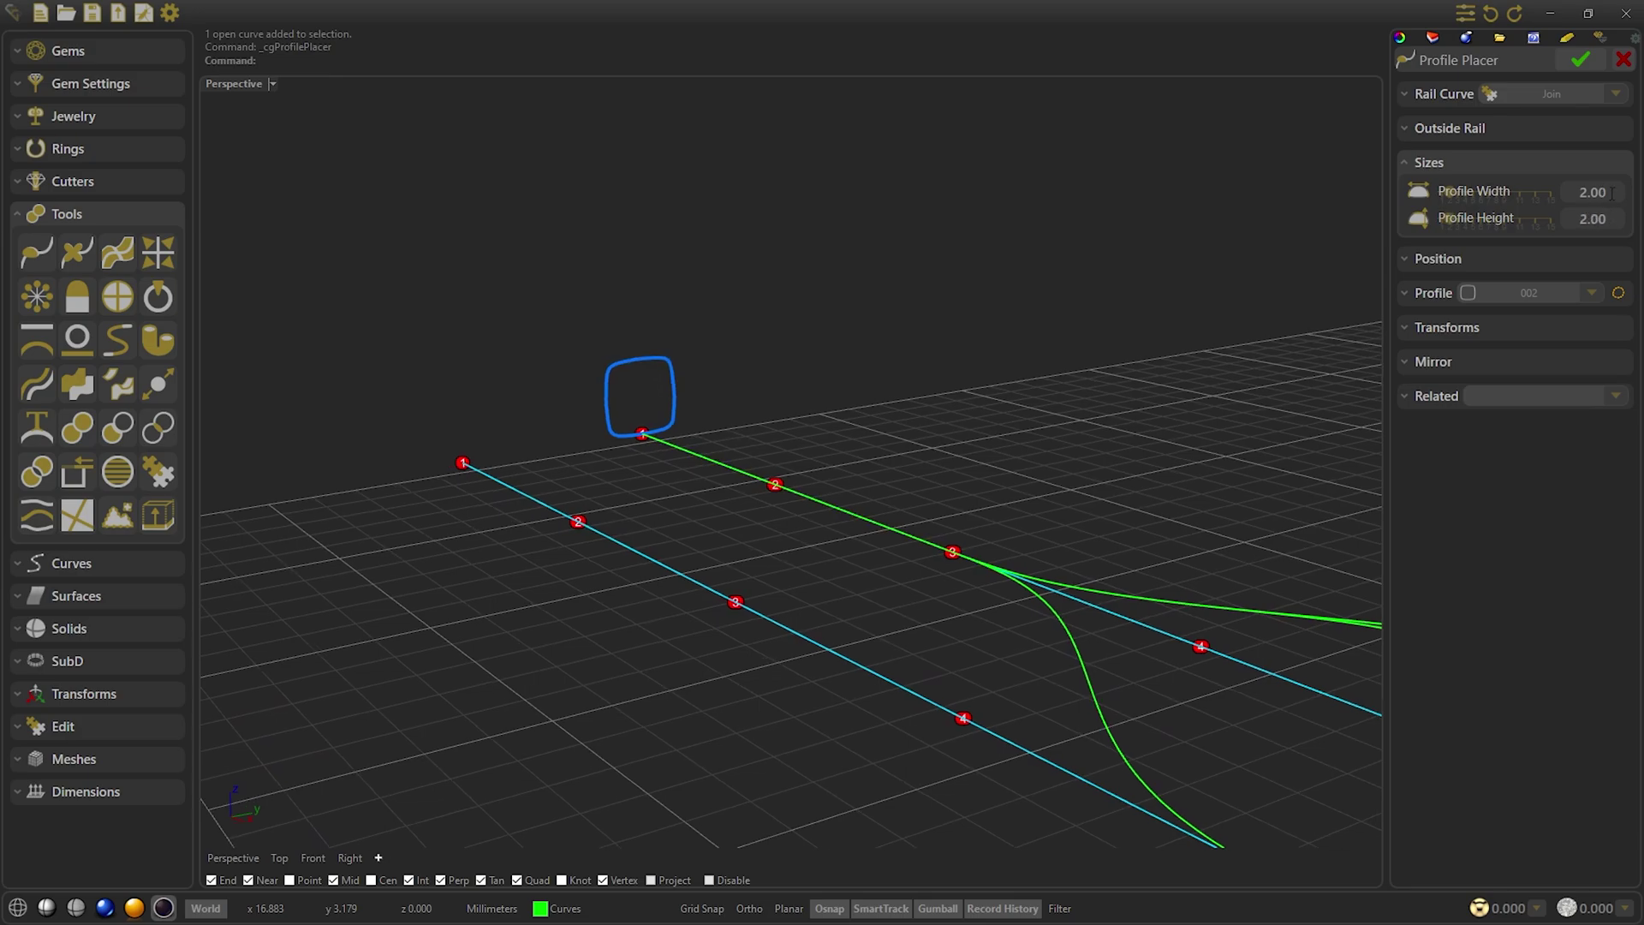
pyautogui.scroll(-2, 1613, 193)
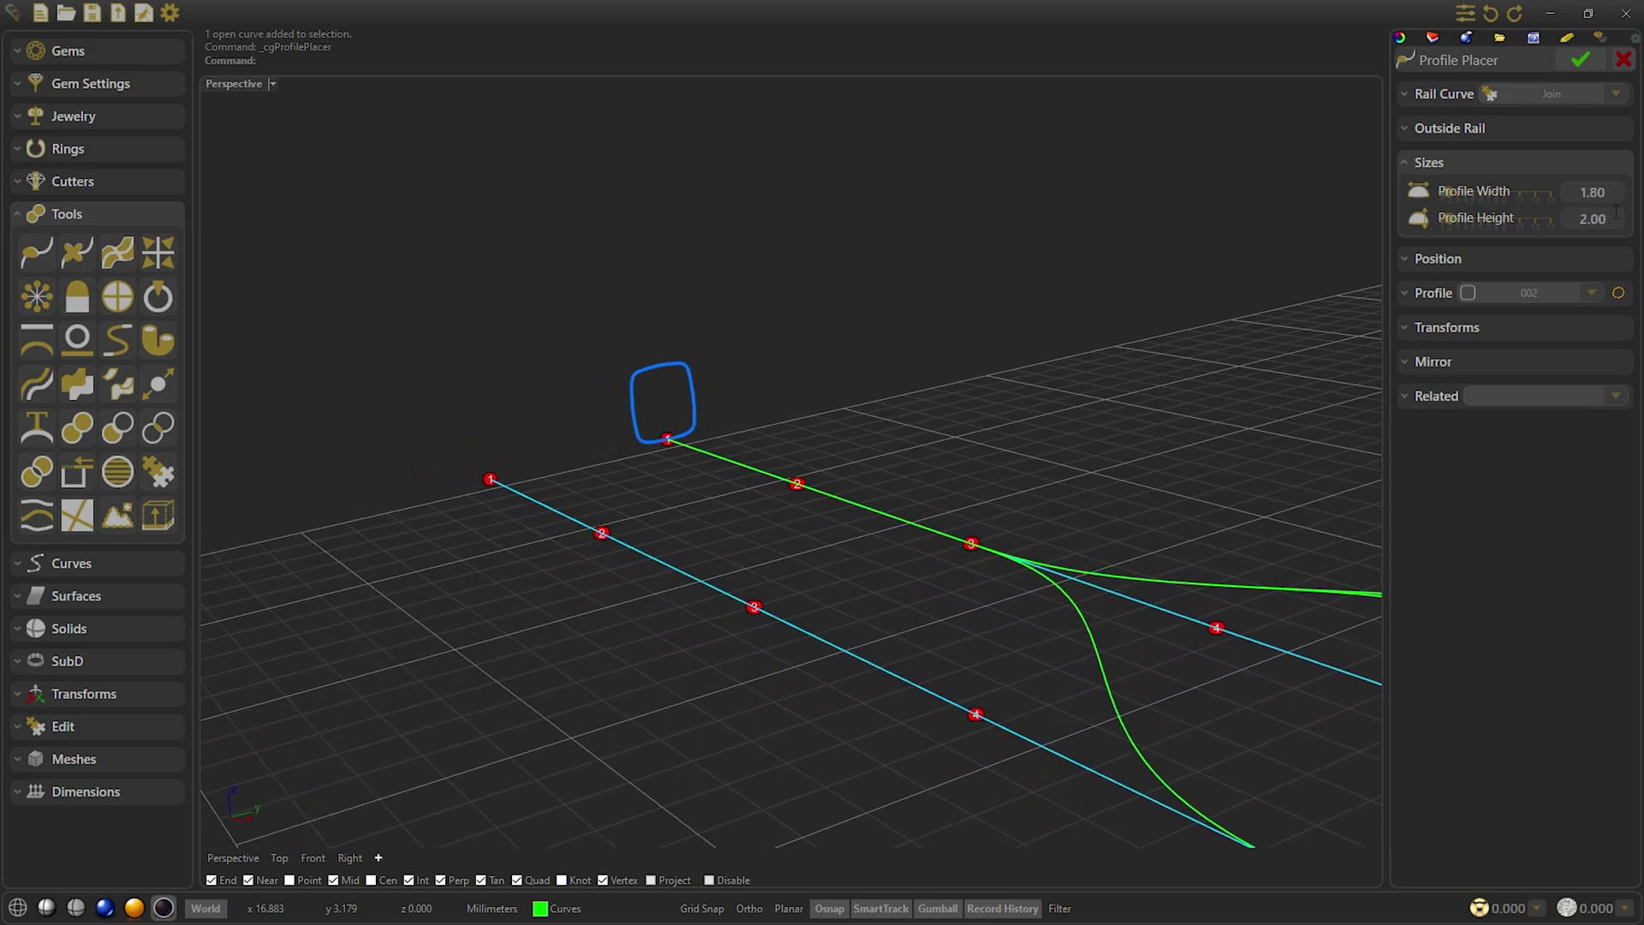
pyautogui.press('Return')
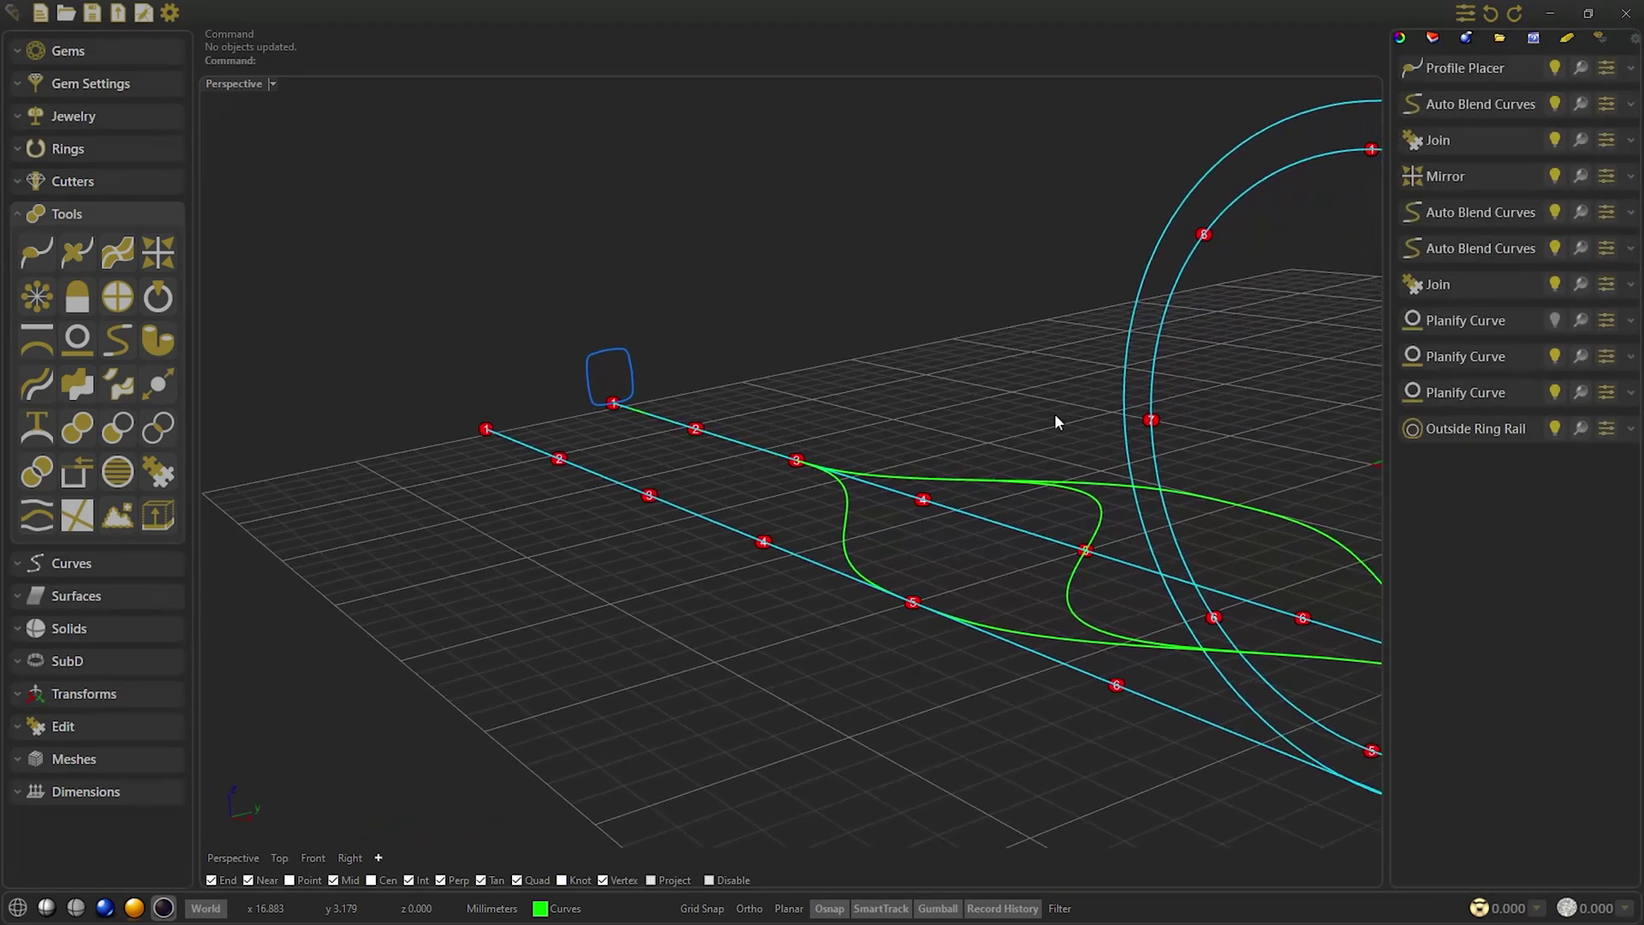
# Place a second profile on the S-shaped blend curve with a rotation angle of 0
pyautogui.press('Return')
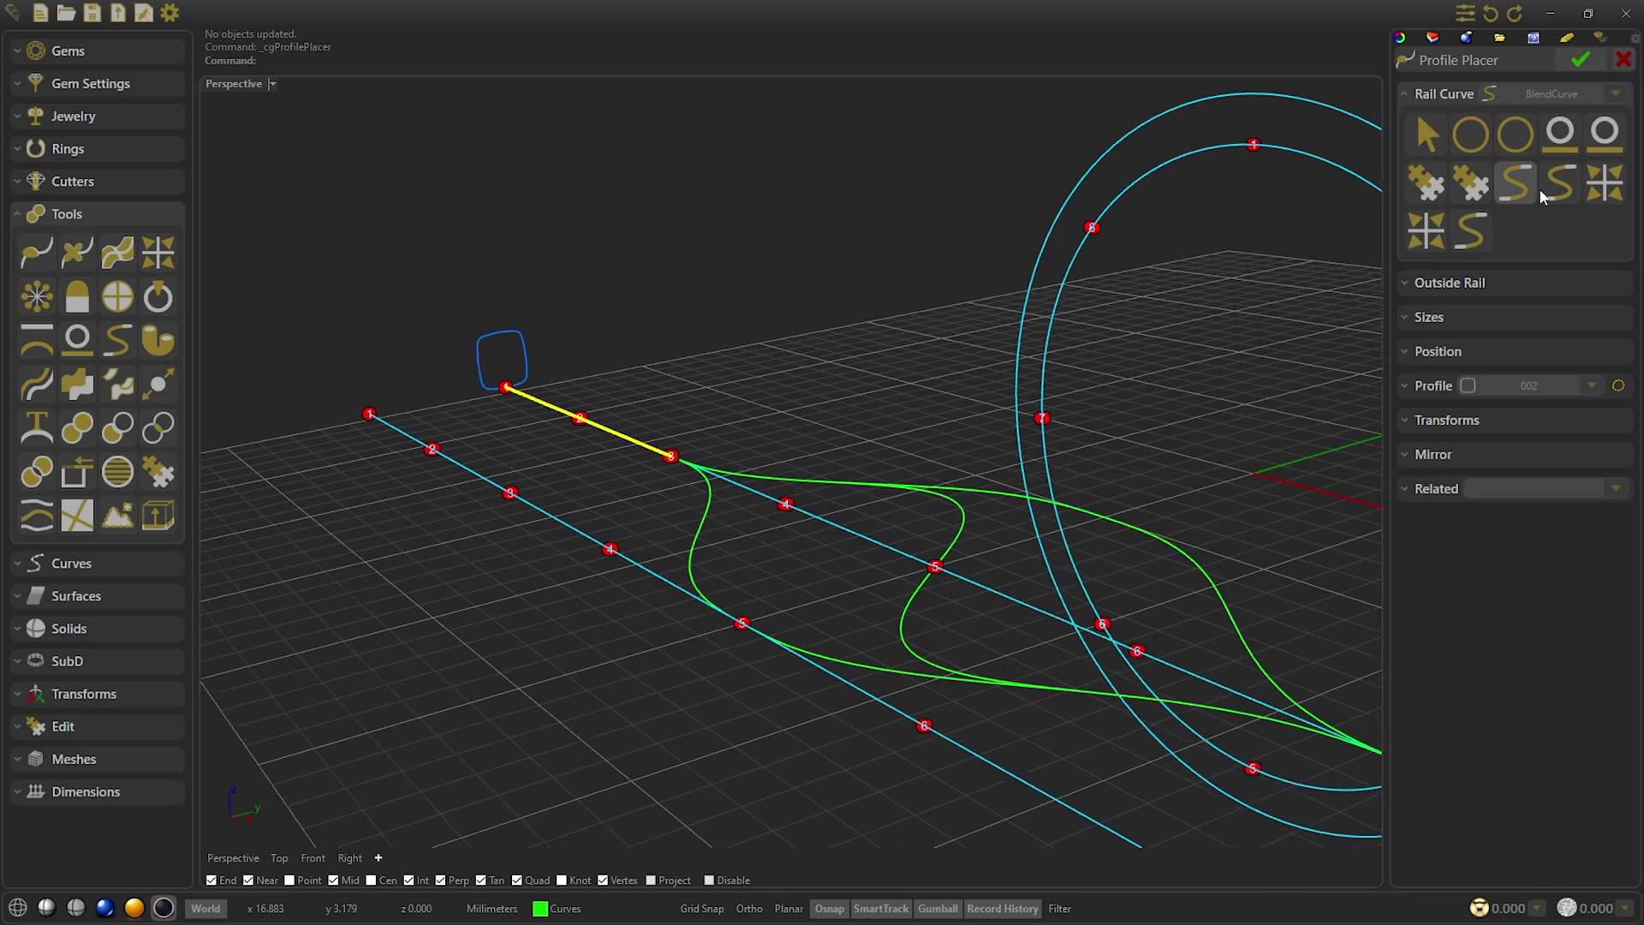
pyautogui.click(1471, 229)
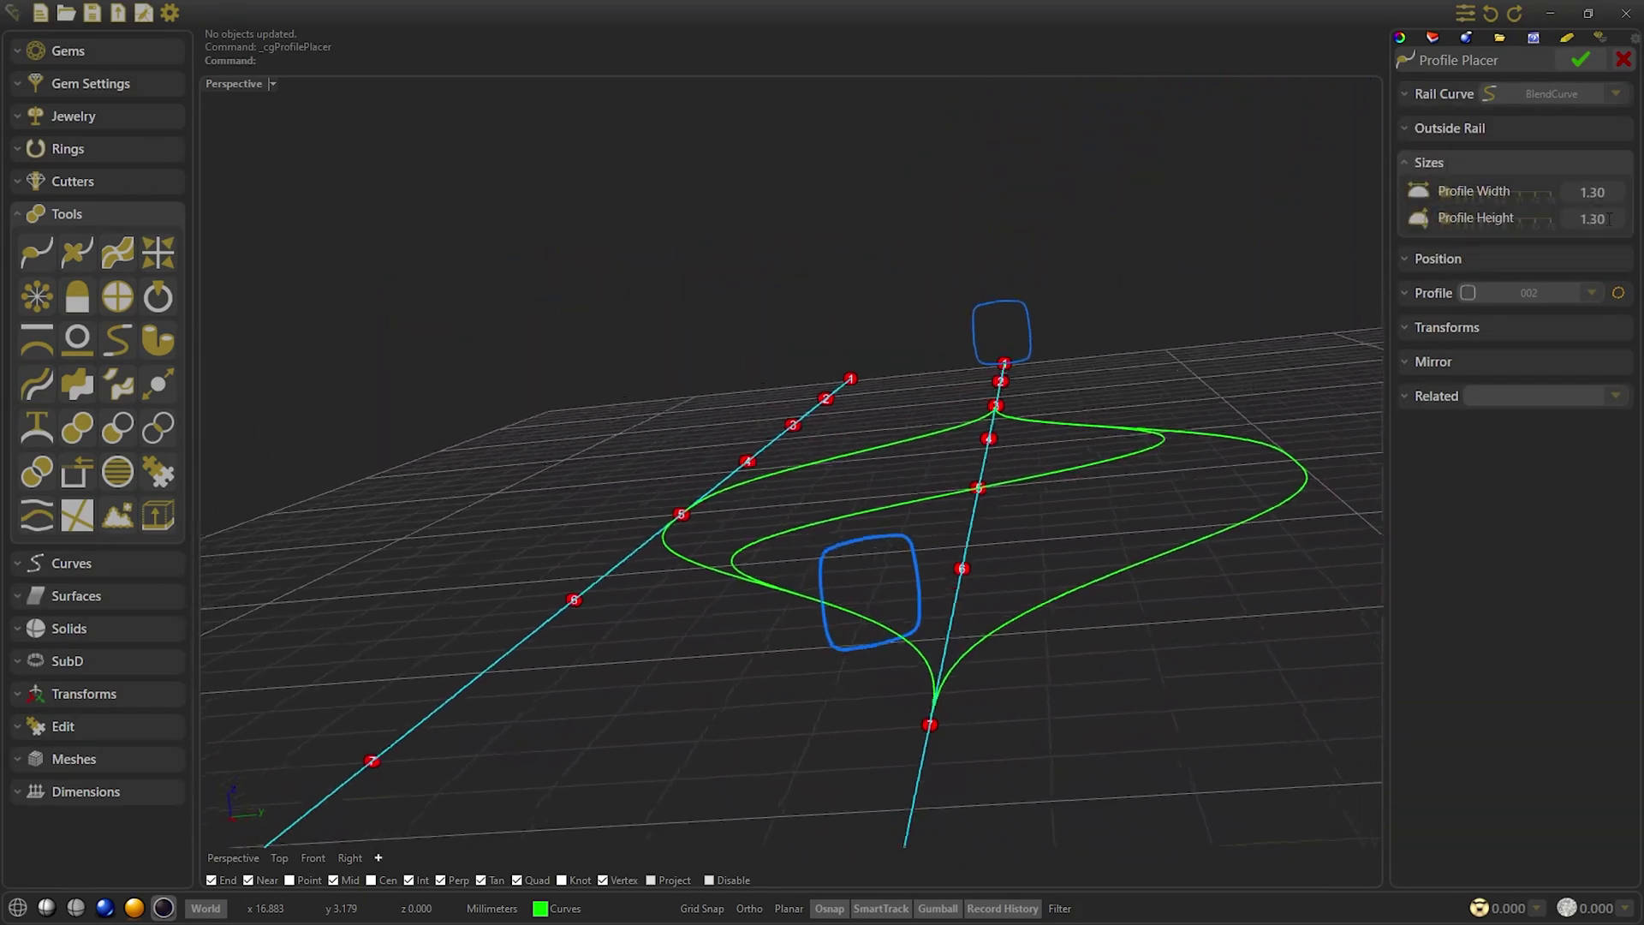
pyautogui.write('0')
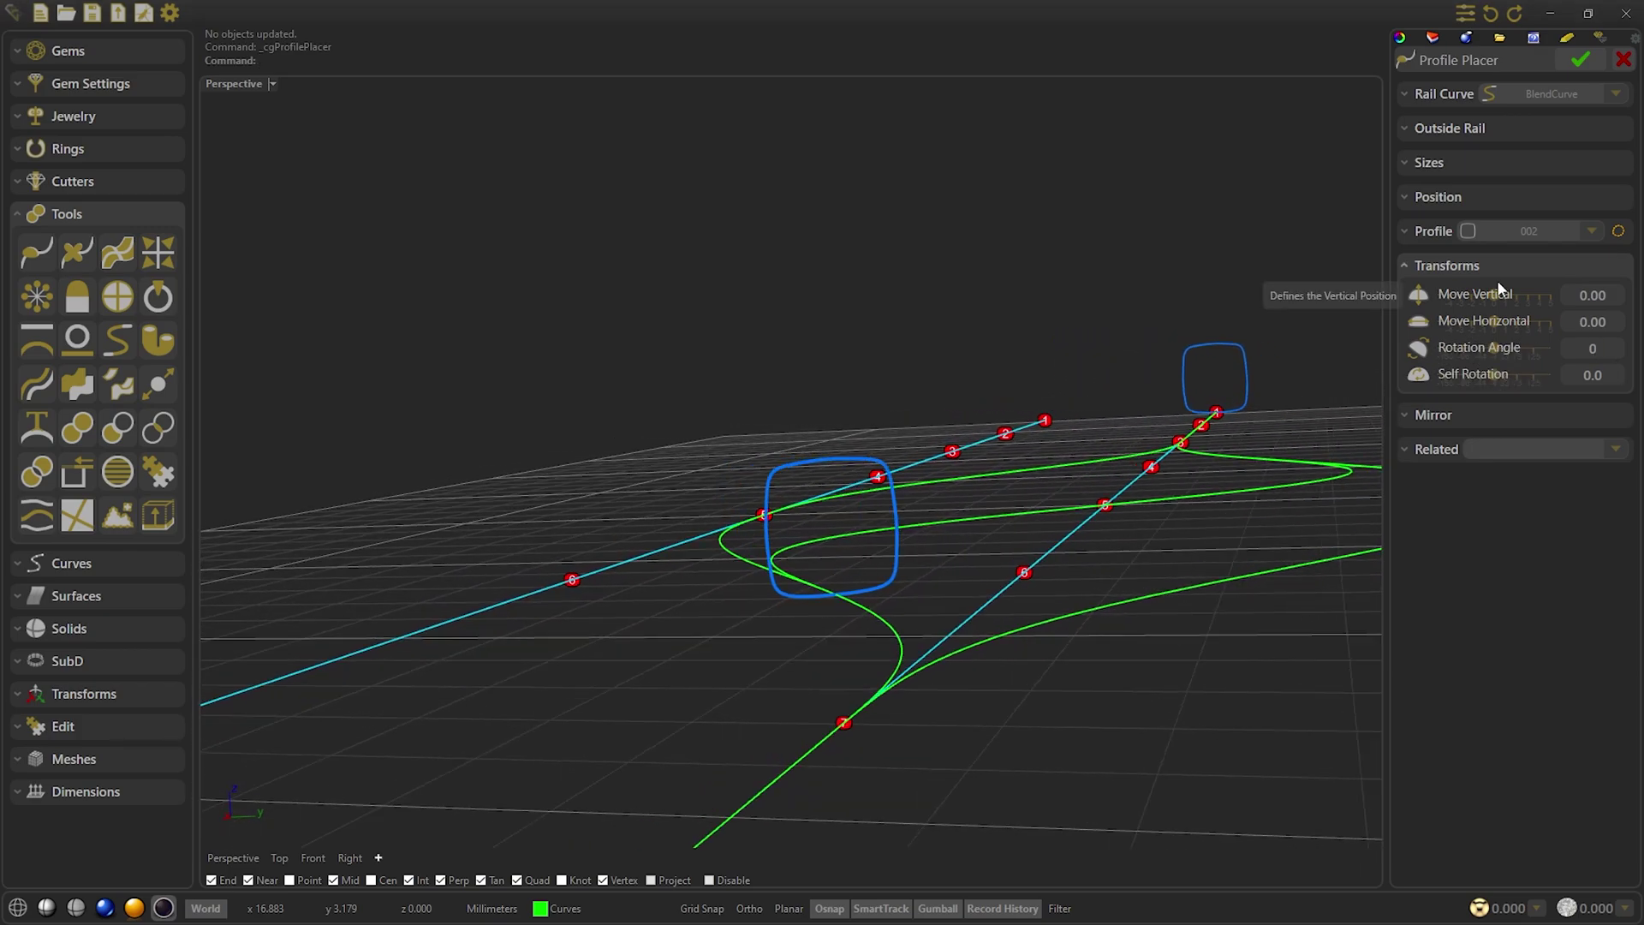
# Set the second profile's width to 1.20 and height to 1.00, and accept it
pyautogui.click(1488, 162)
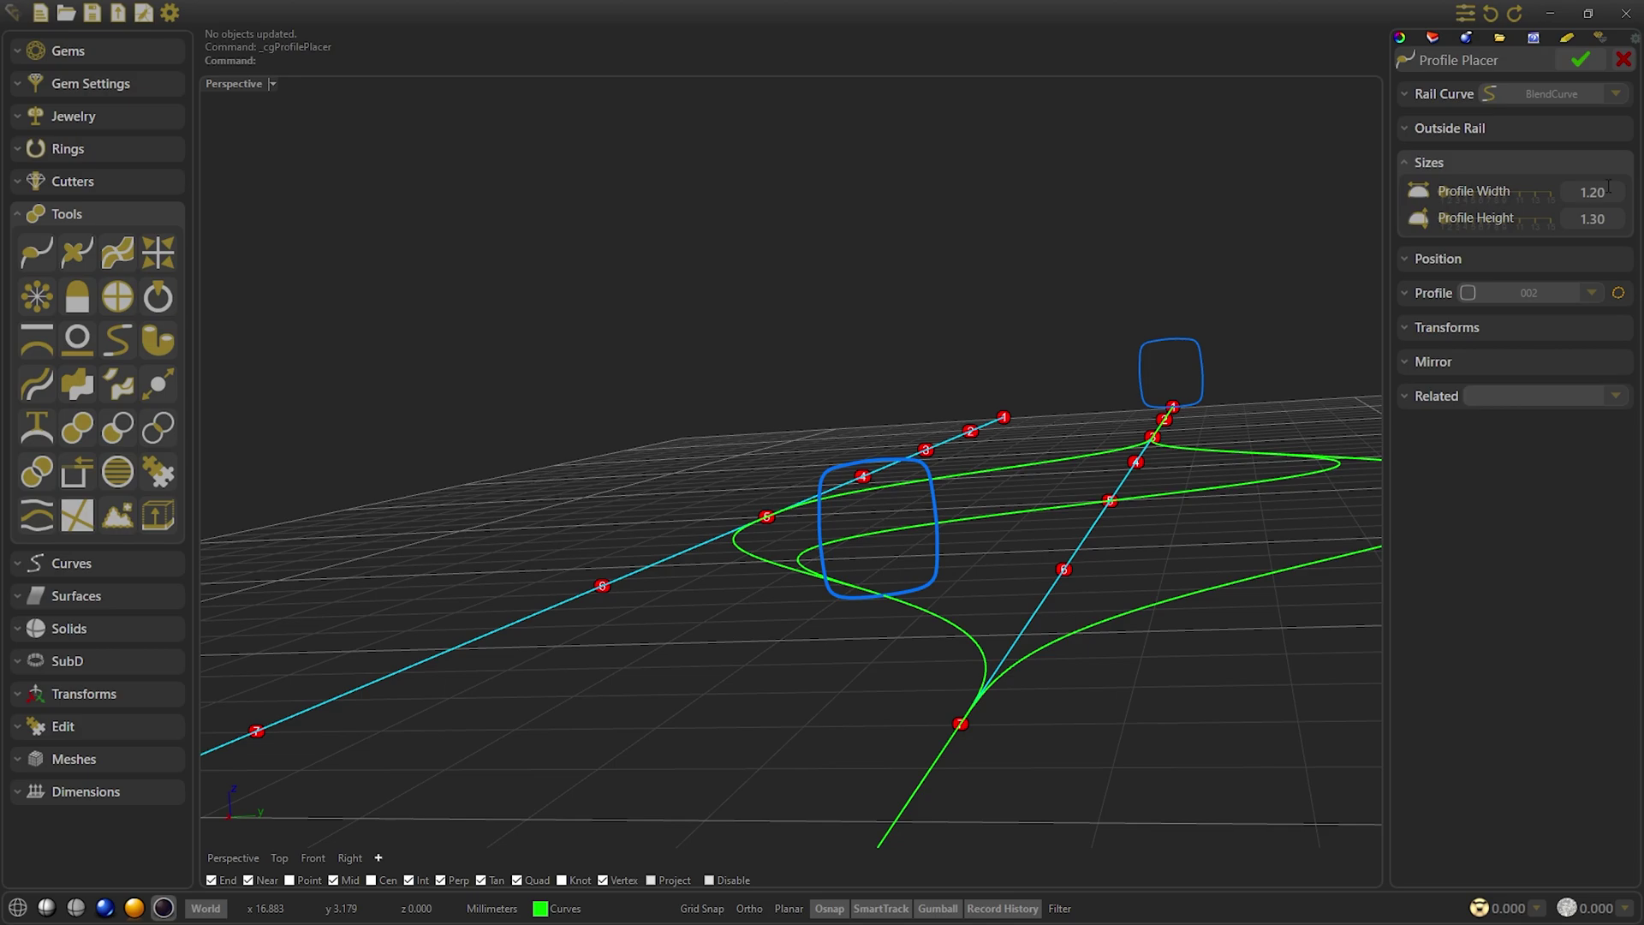
pyautogui.scroll(-1, 1614, 218)
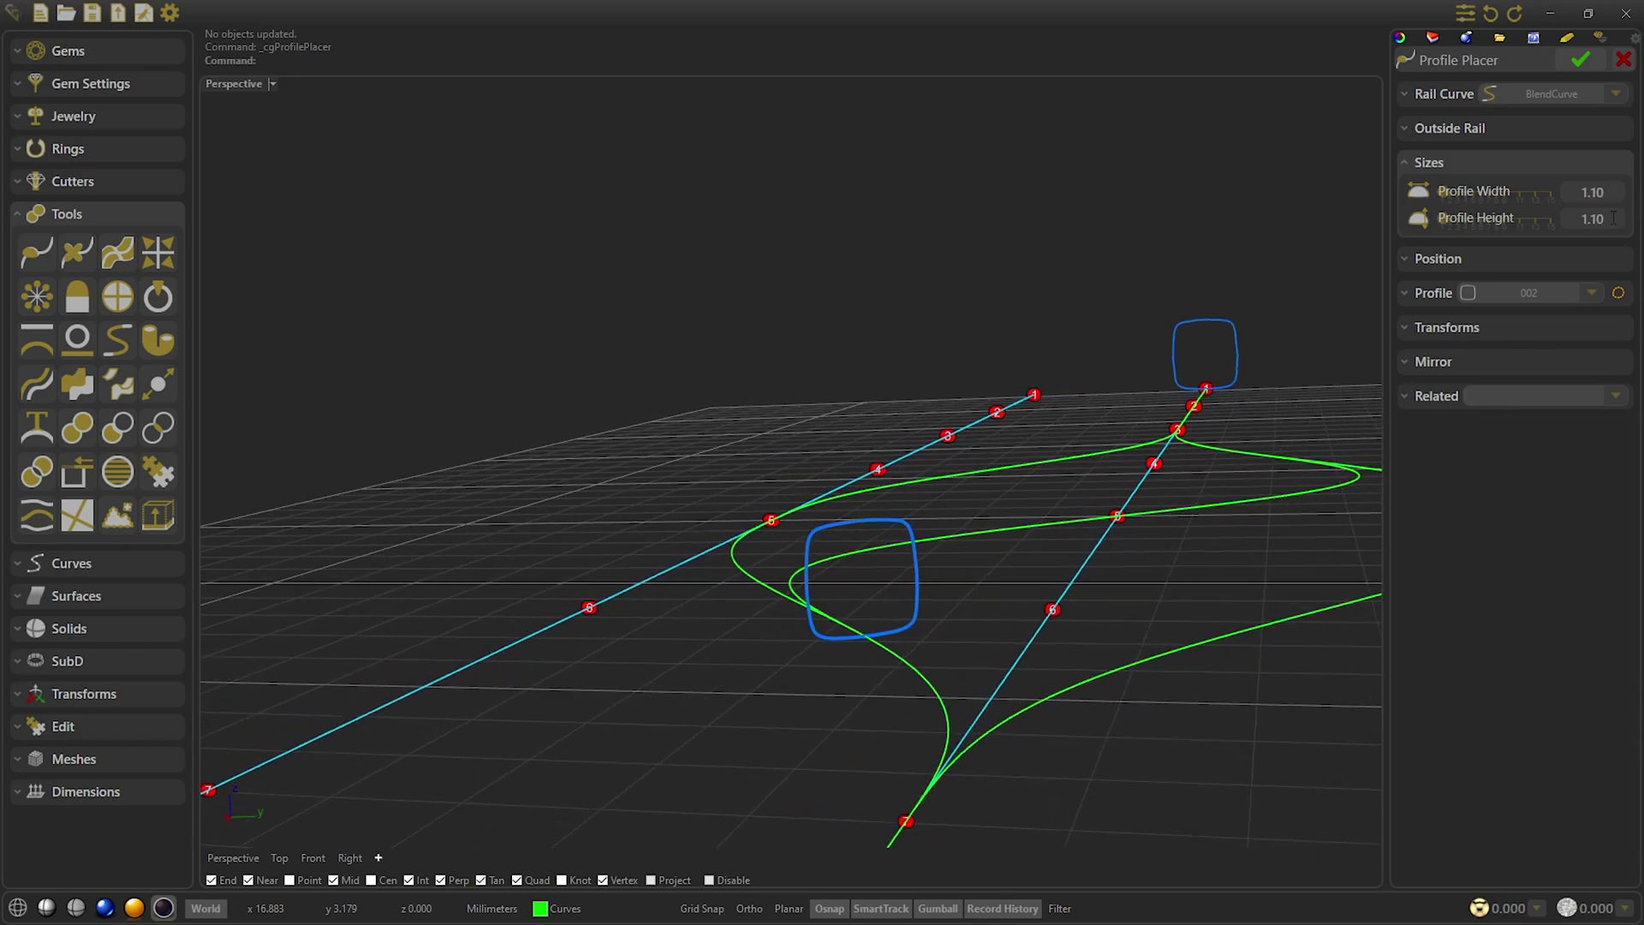
pyautogui.scroll(-1, 1614, 219)
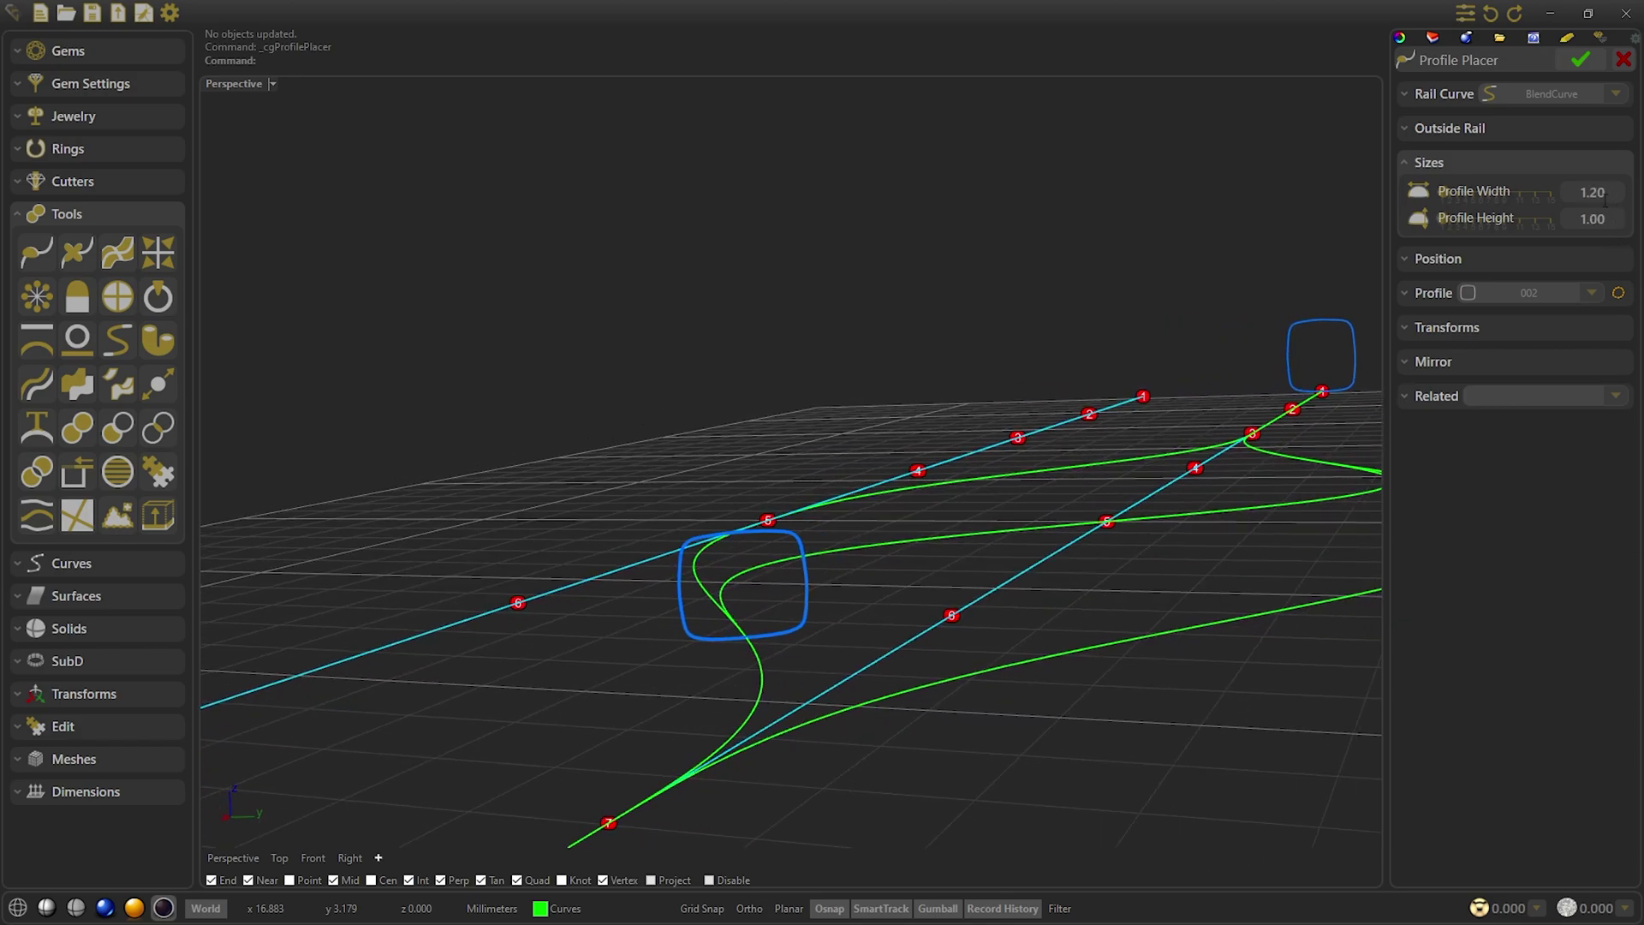
pyautogui.scroll(1, 1542, 182)
pyautogui.click(1580, 61)
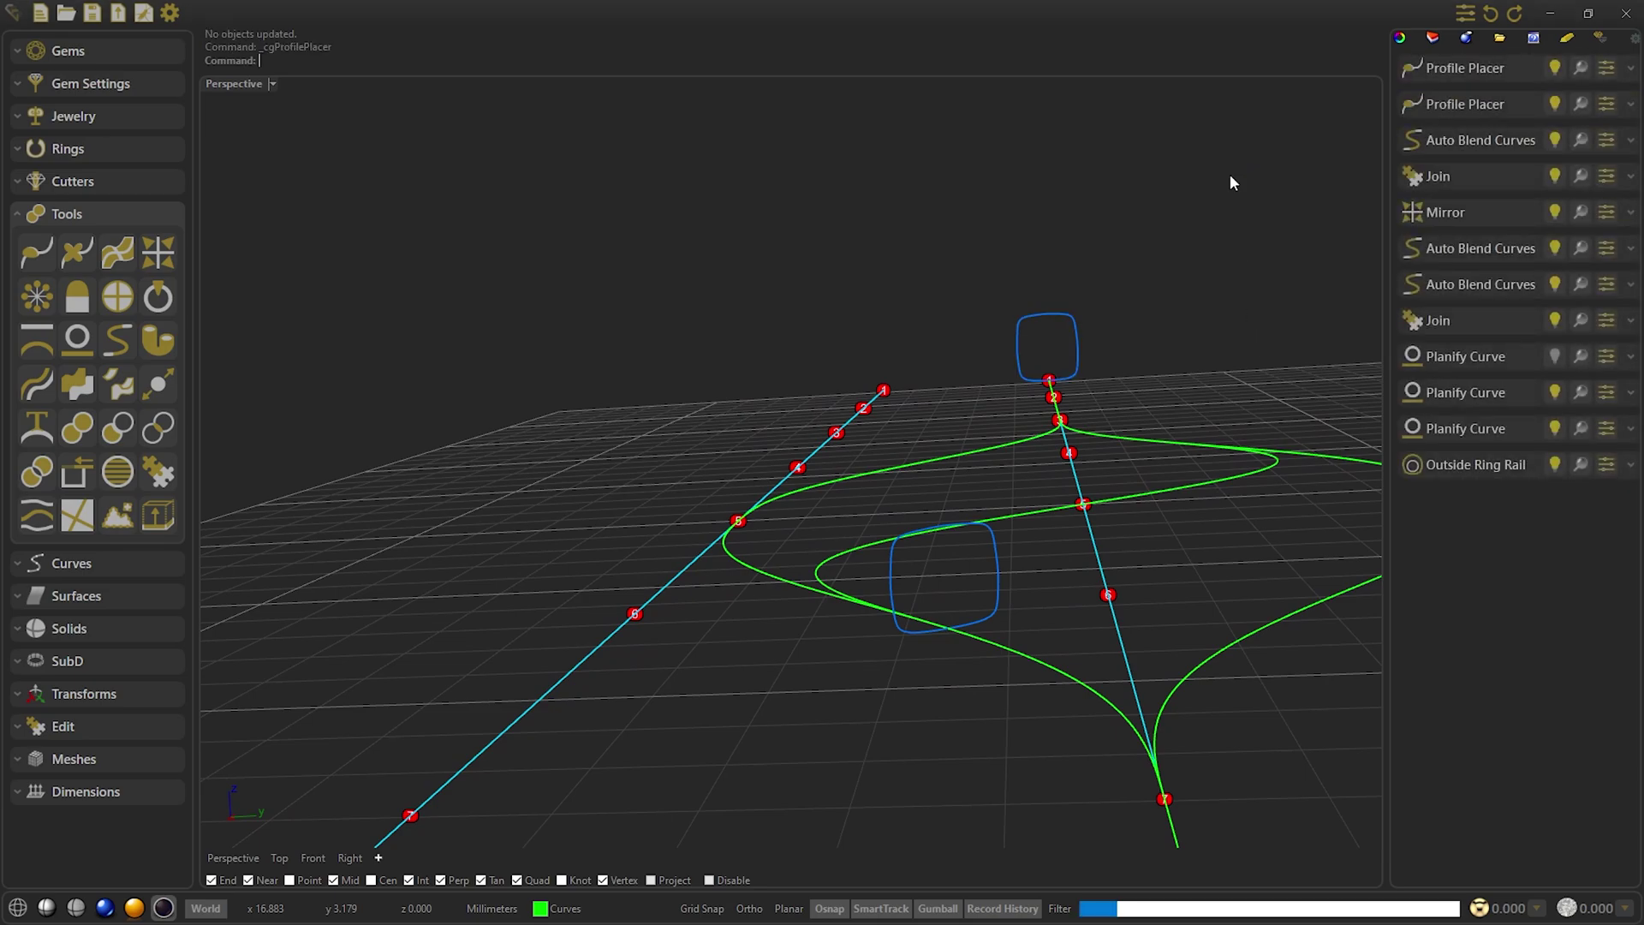
# Place a third profile on the S-shaped blend curve and turn on Center on Rail
pyautogui.click(1444, 93)
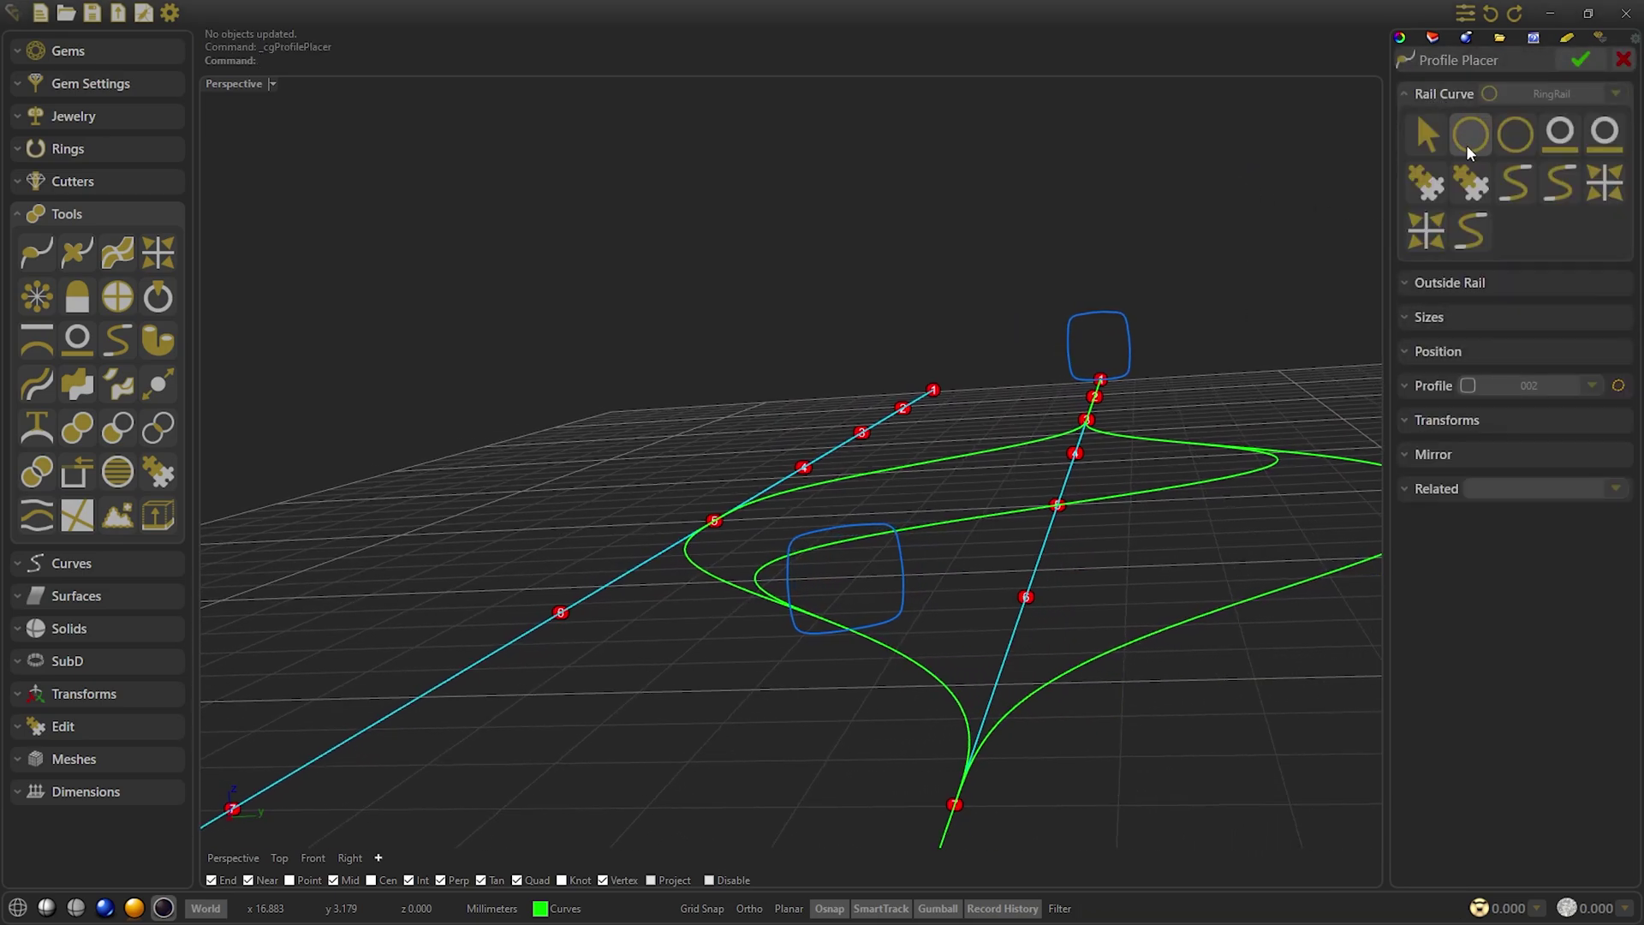
pyautogui.click(1513, 185)
pyautogui.click(1475, 237)
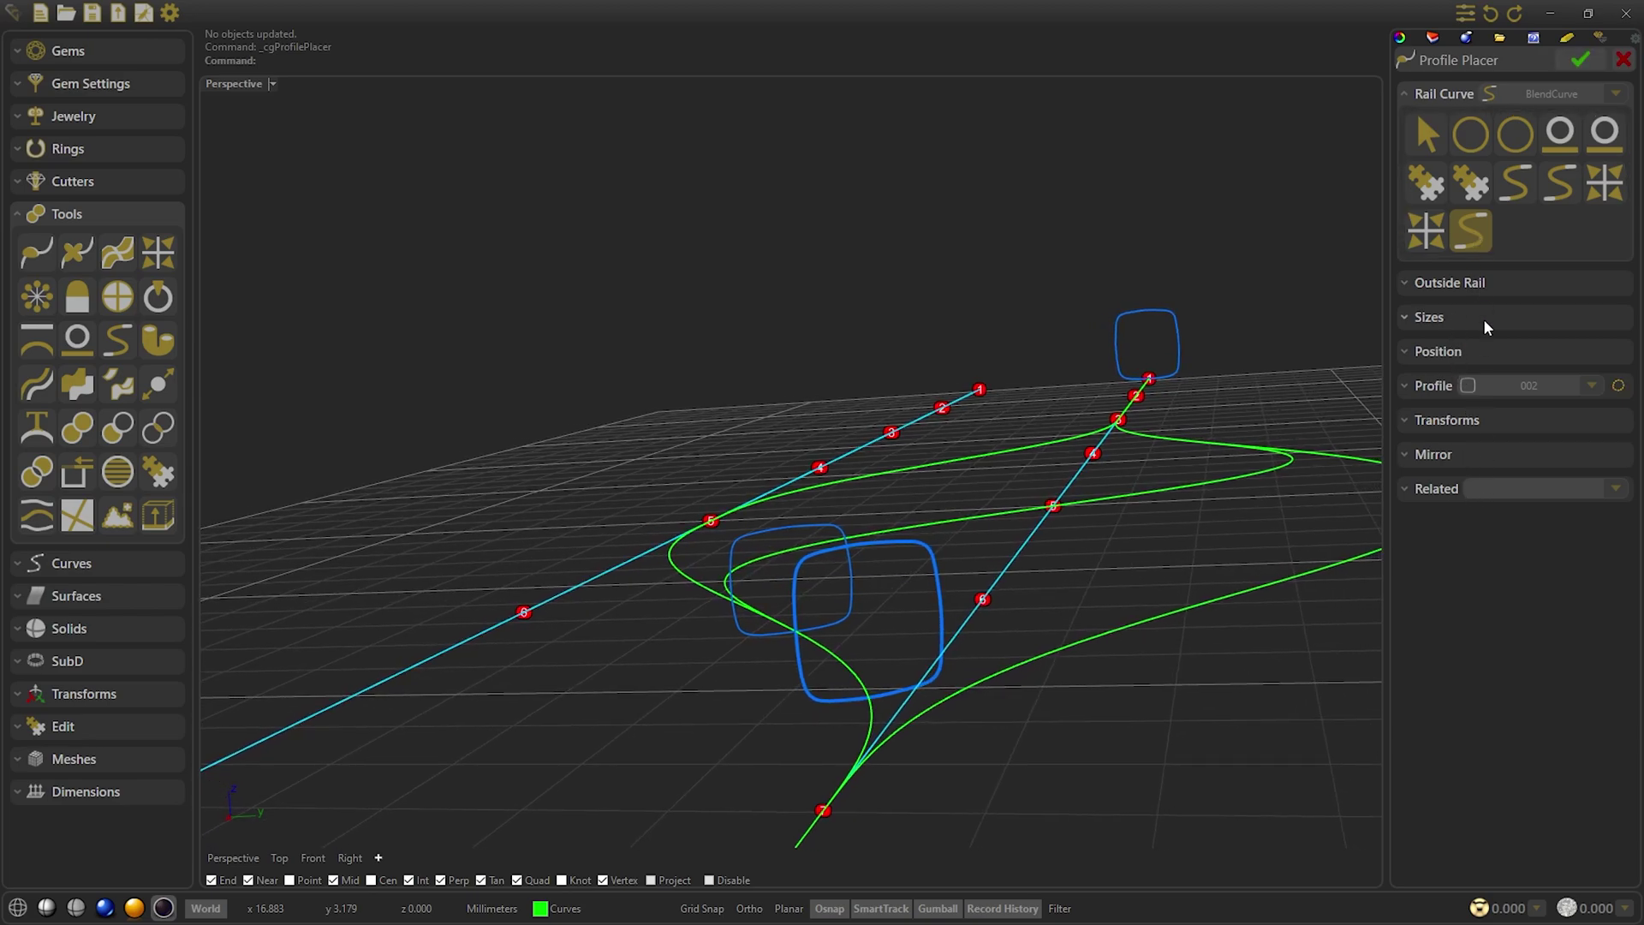
pyautogui.click(1463, 419)
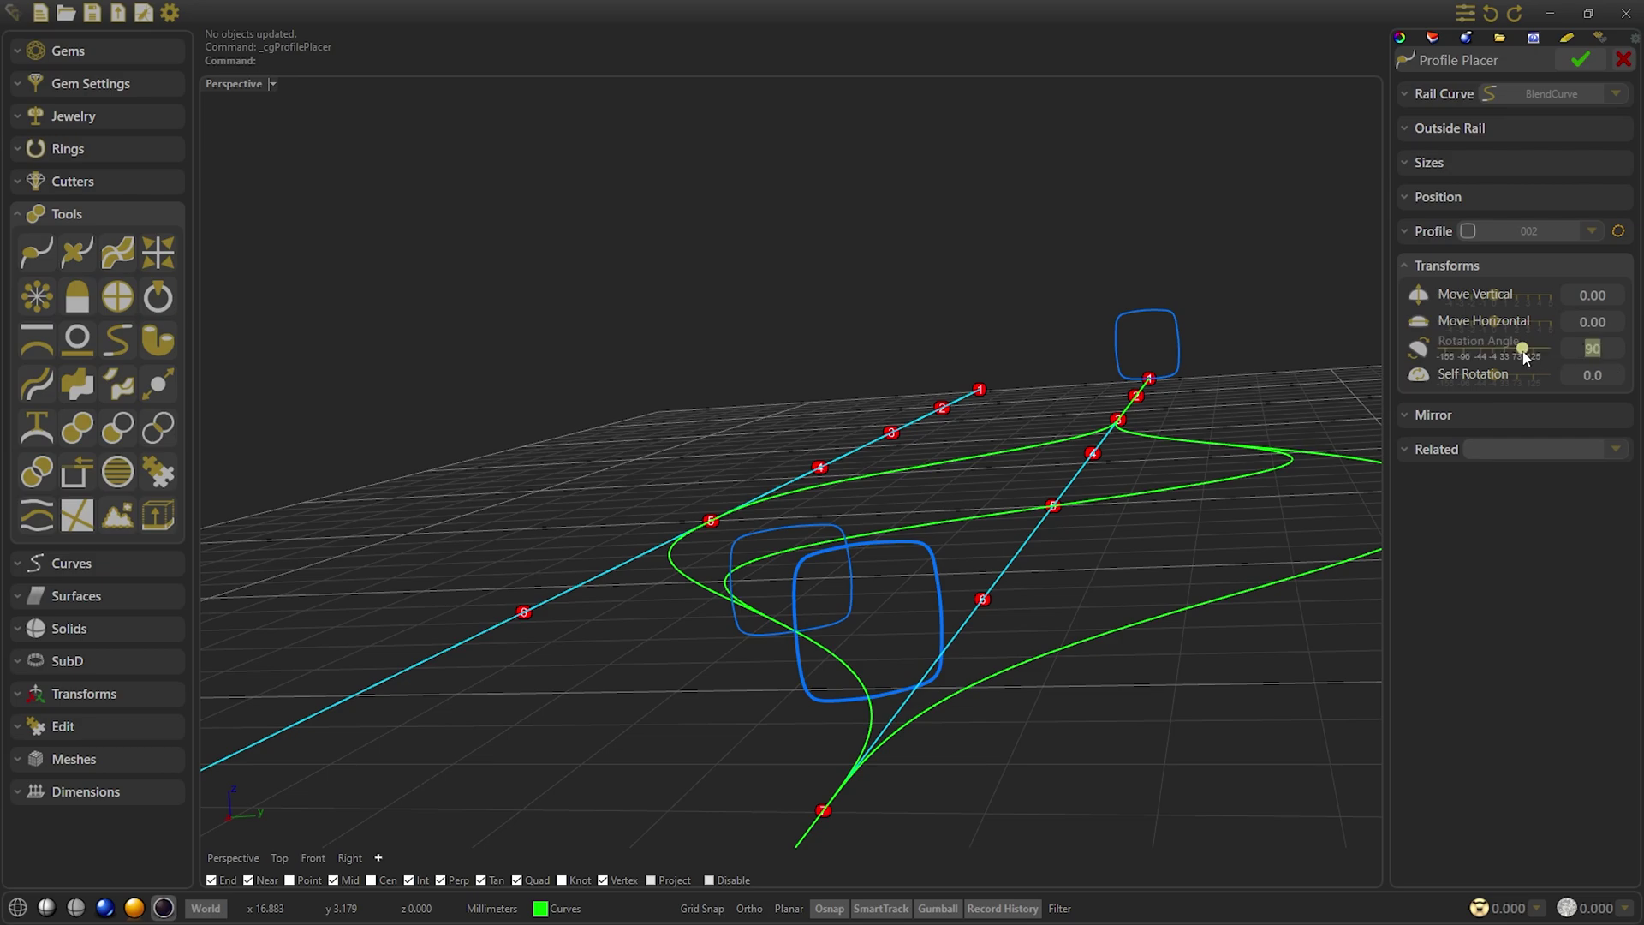
pyautogui.click(1492, 197)
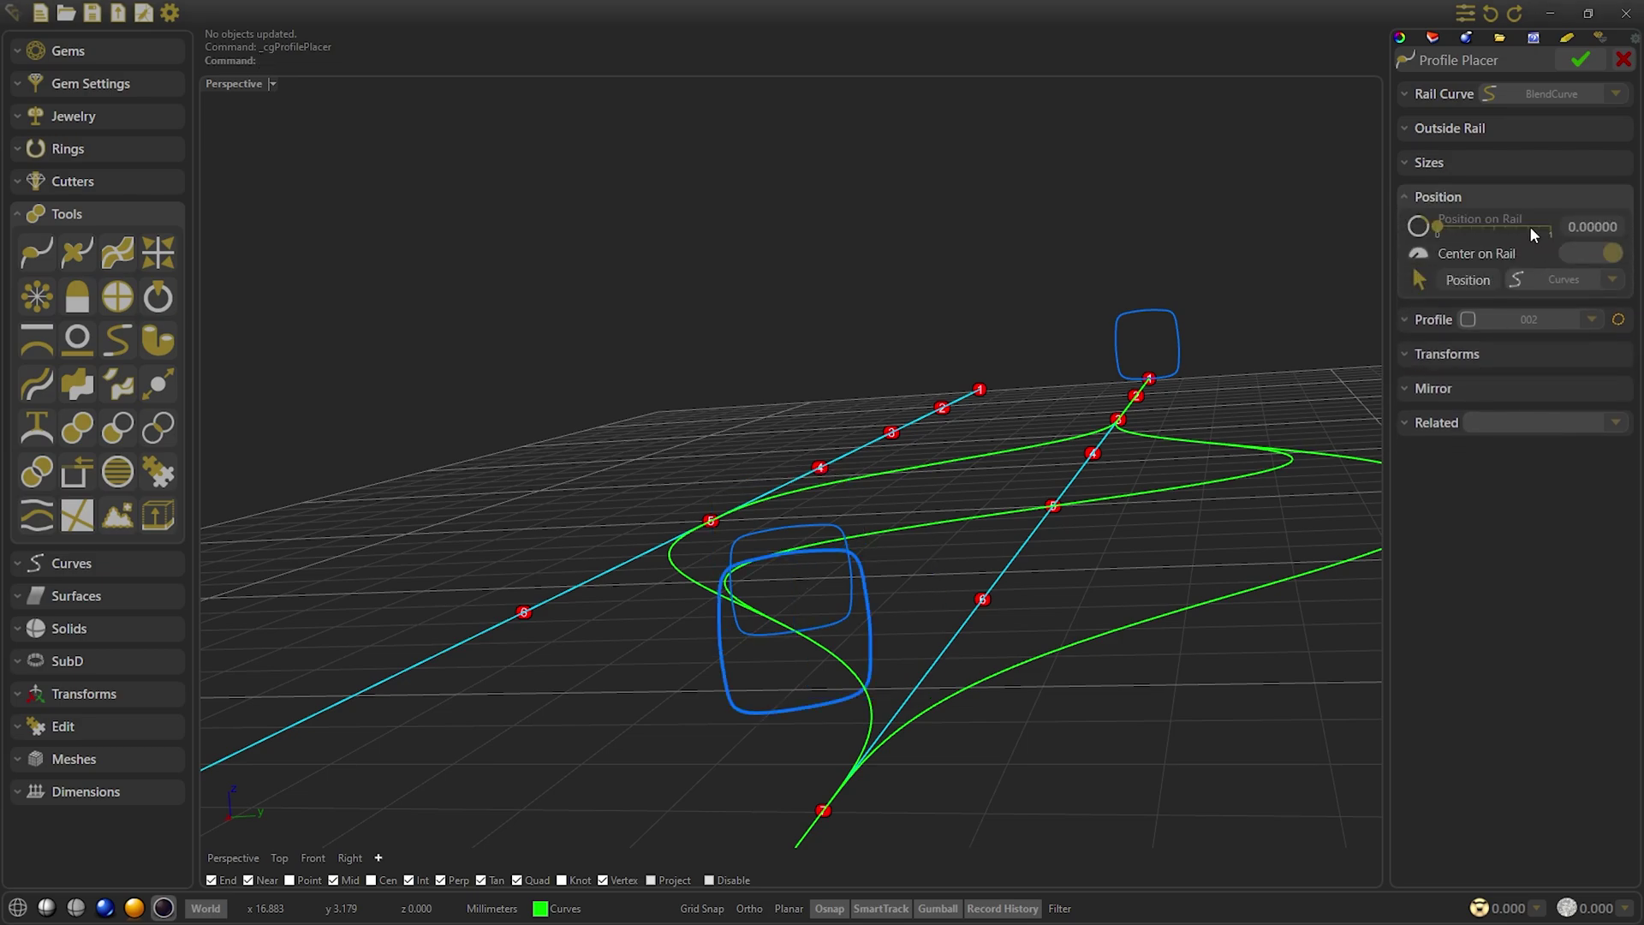
# Make the third profile a thin upright strip 0.10 wide and 2.50 high, and accept it
pyautogui.click(1461, 165)
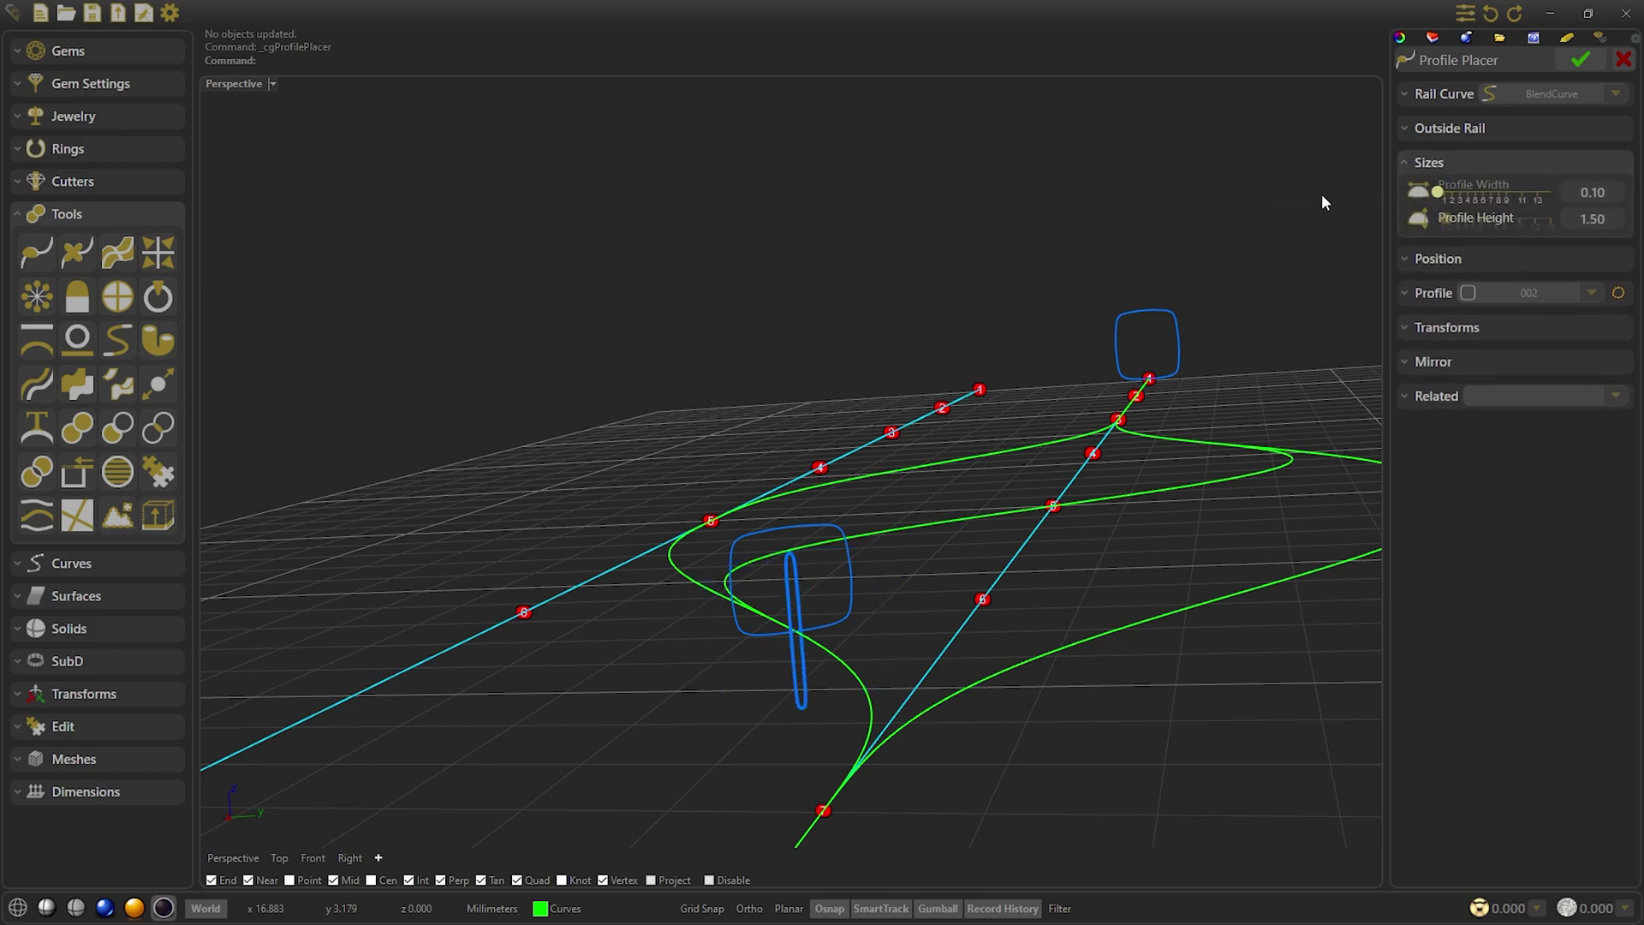
pyautogui.click(1452, 224)
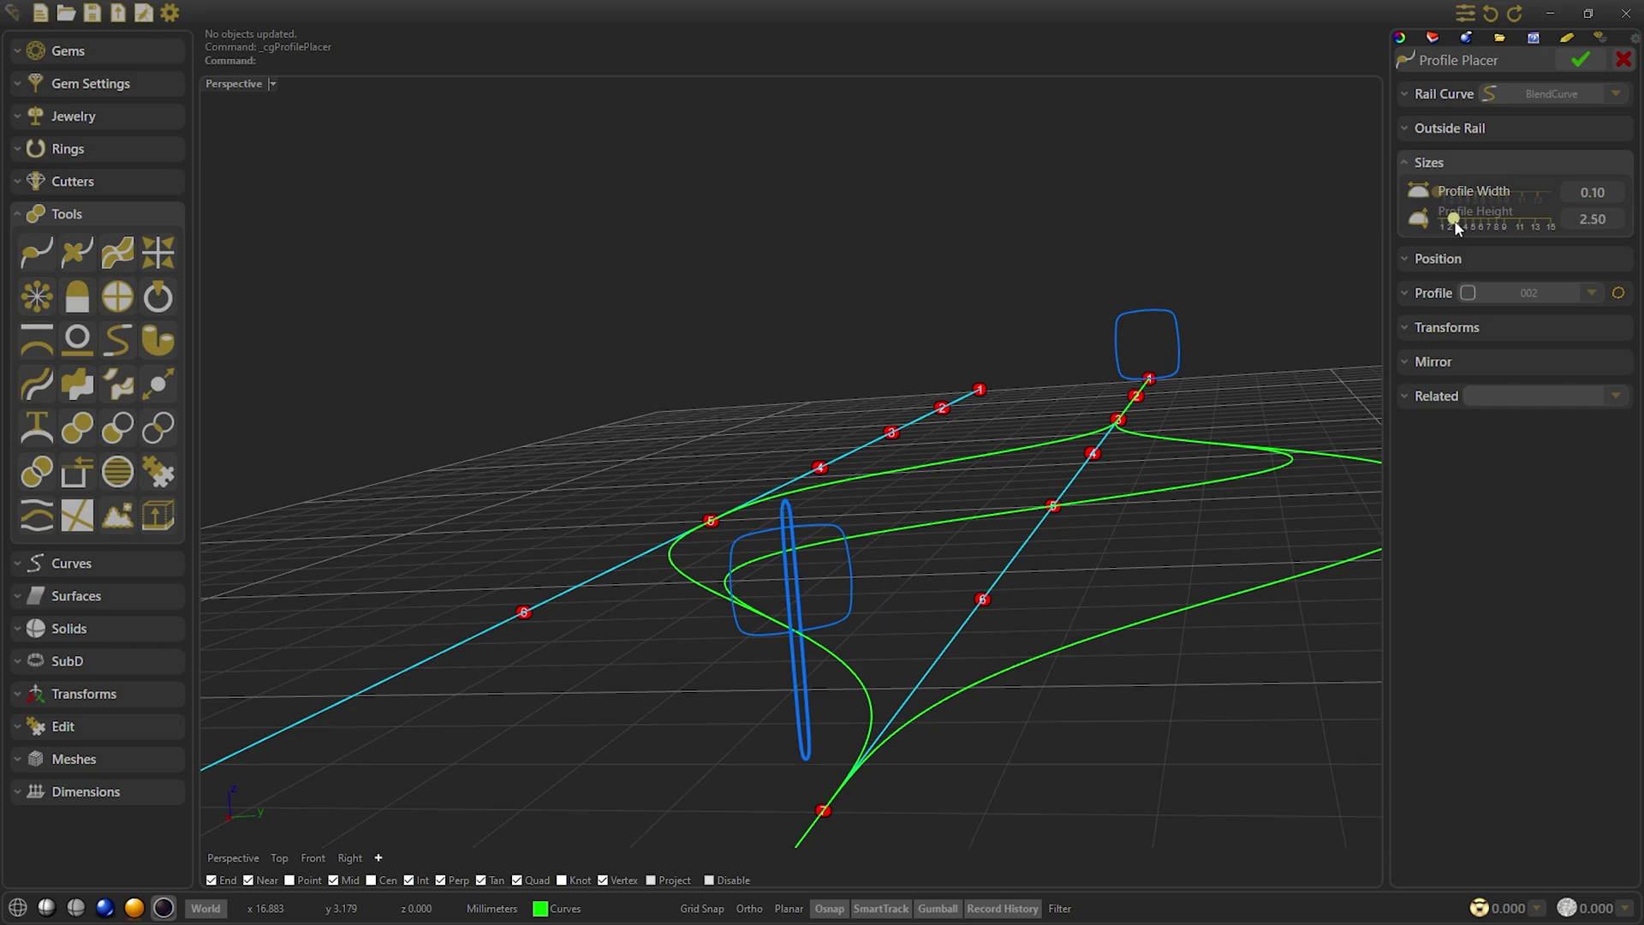
pyautogui.click(1565, 65)
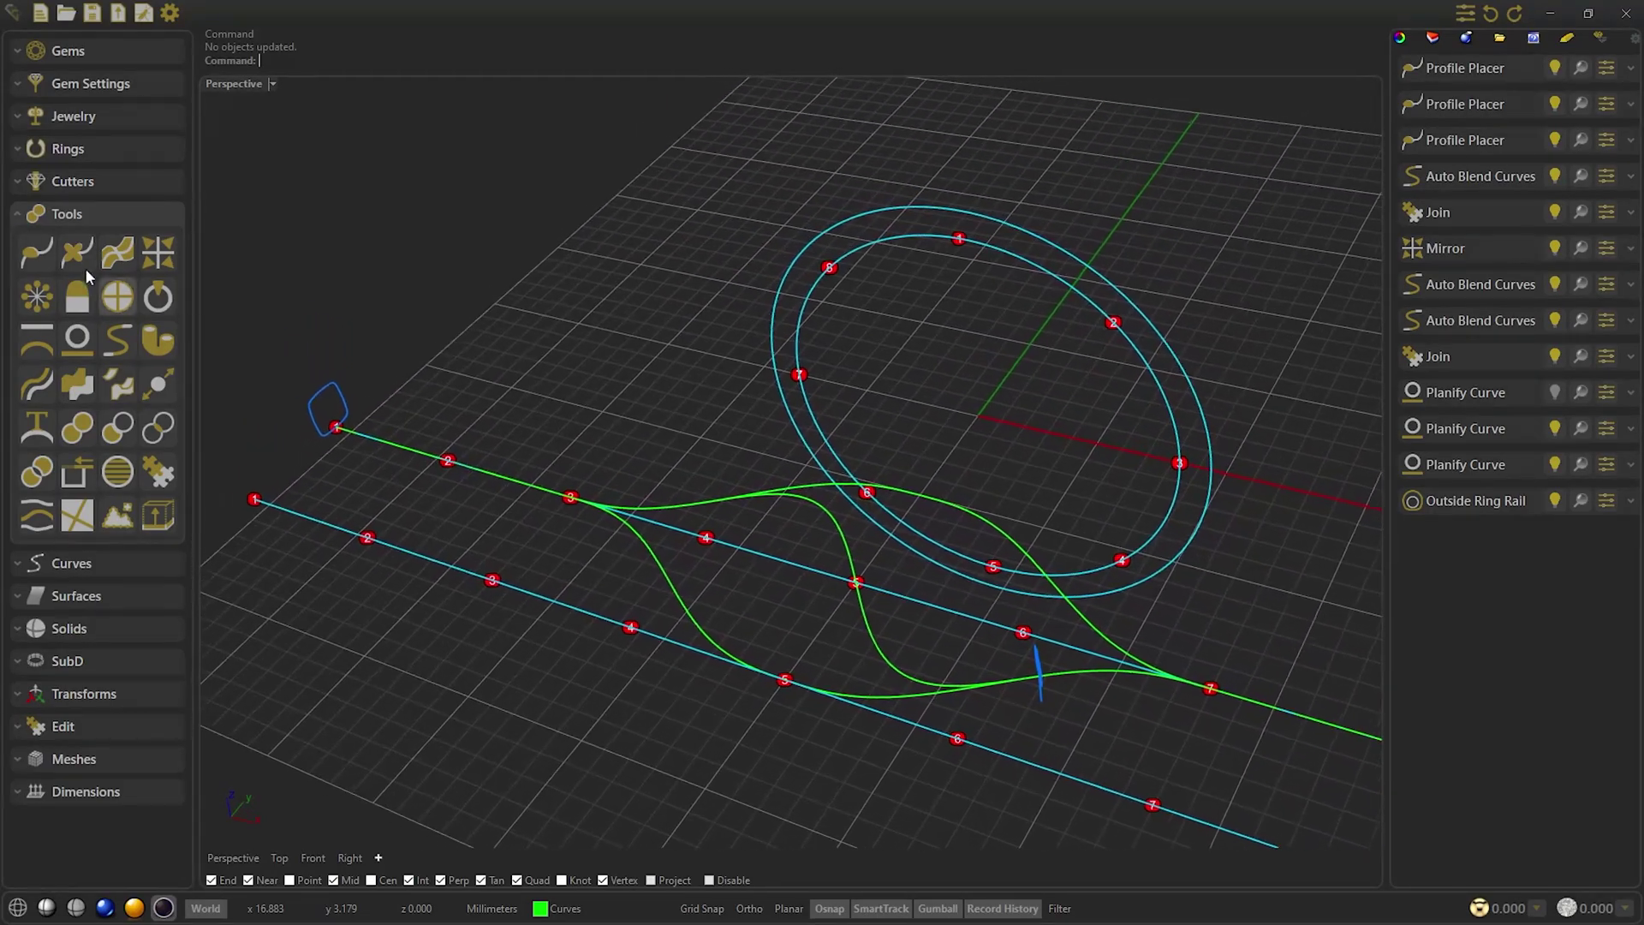
# Auto Sweep the first placed profile along the long joined curve to form the flat ring band, and accept it
pyautogui.click(120, 251)
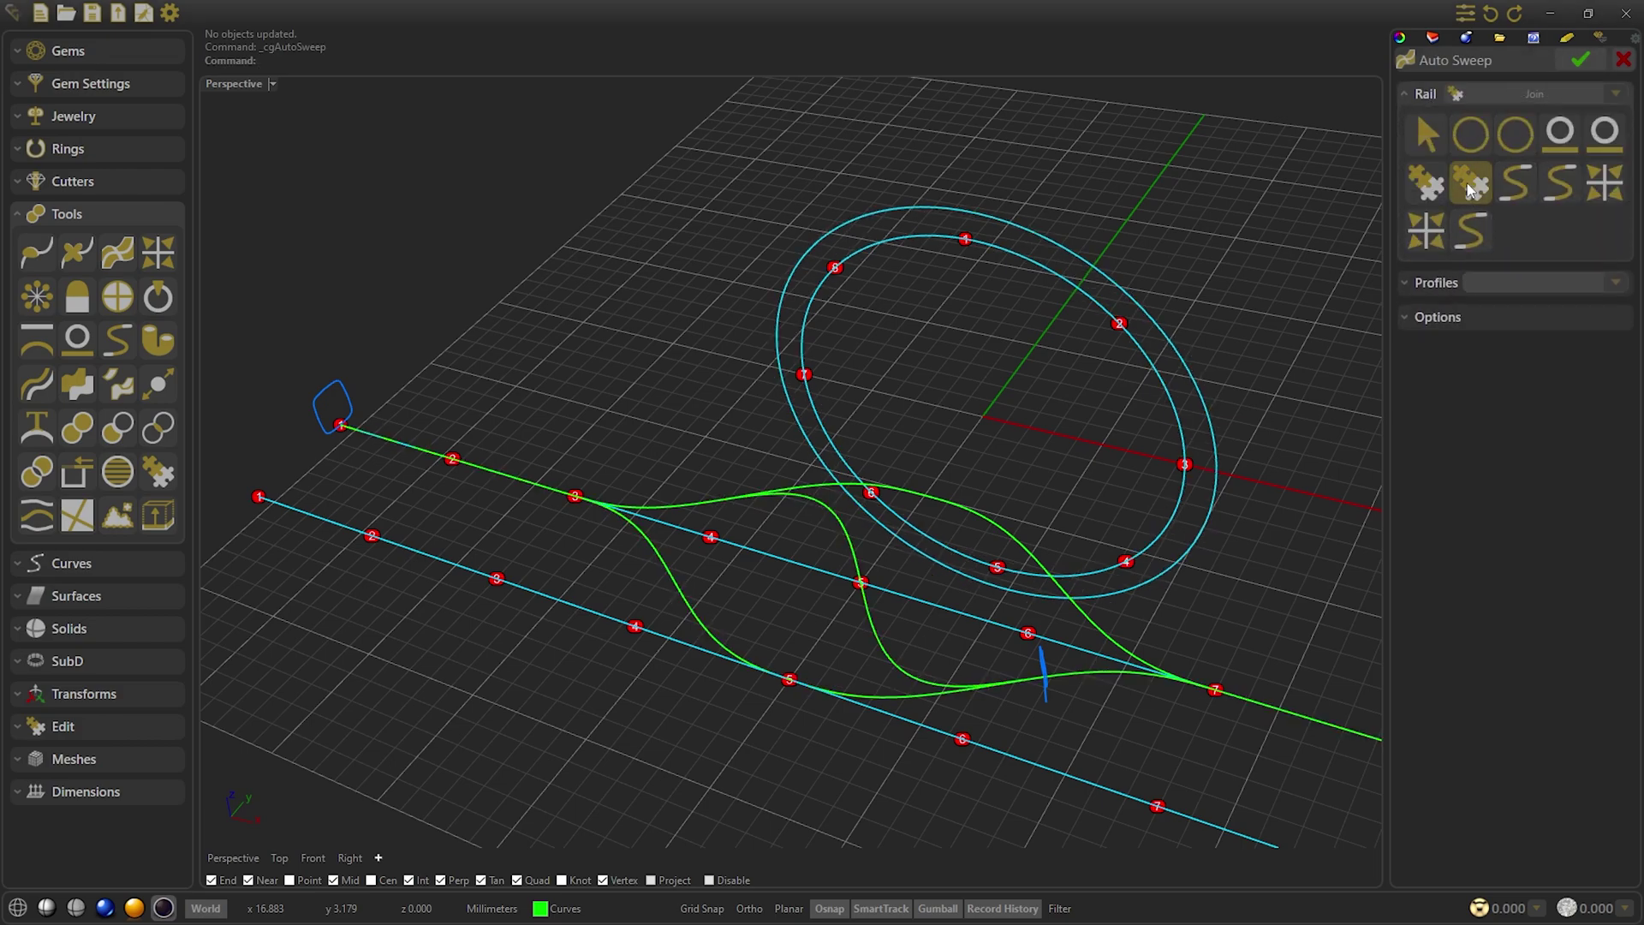
pyautogui.click(1434, 287)
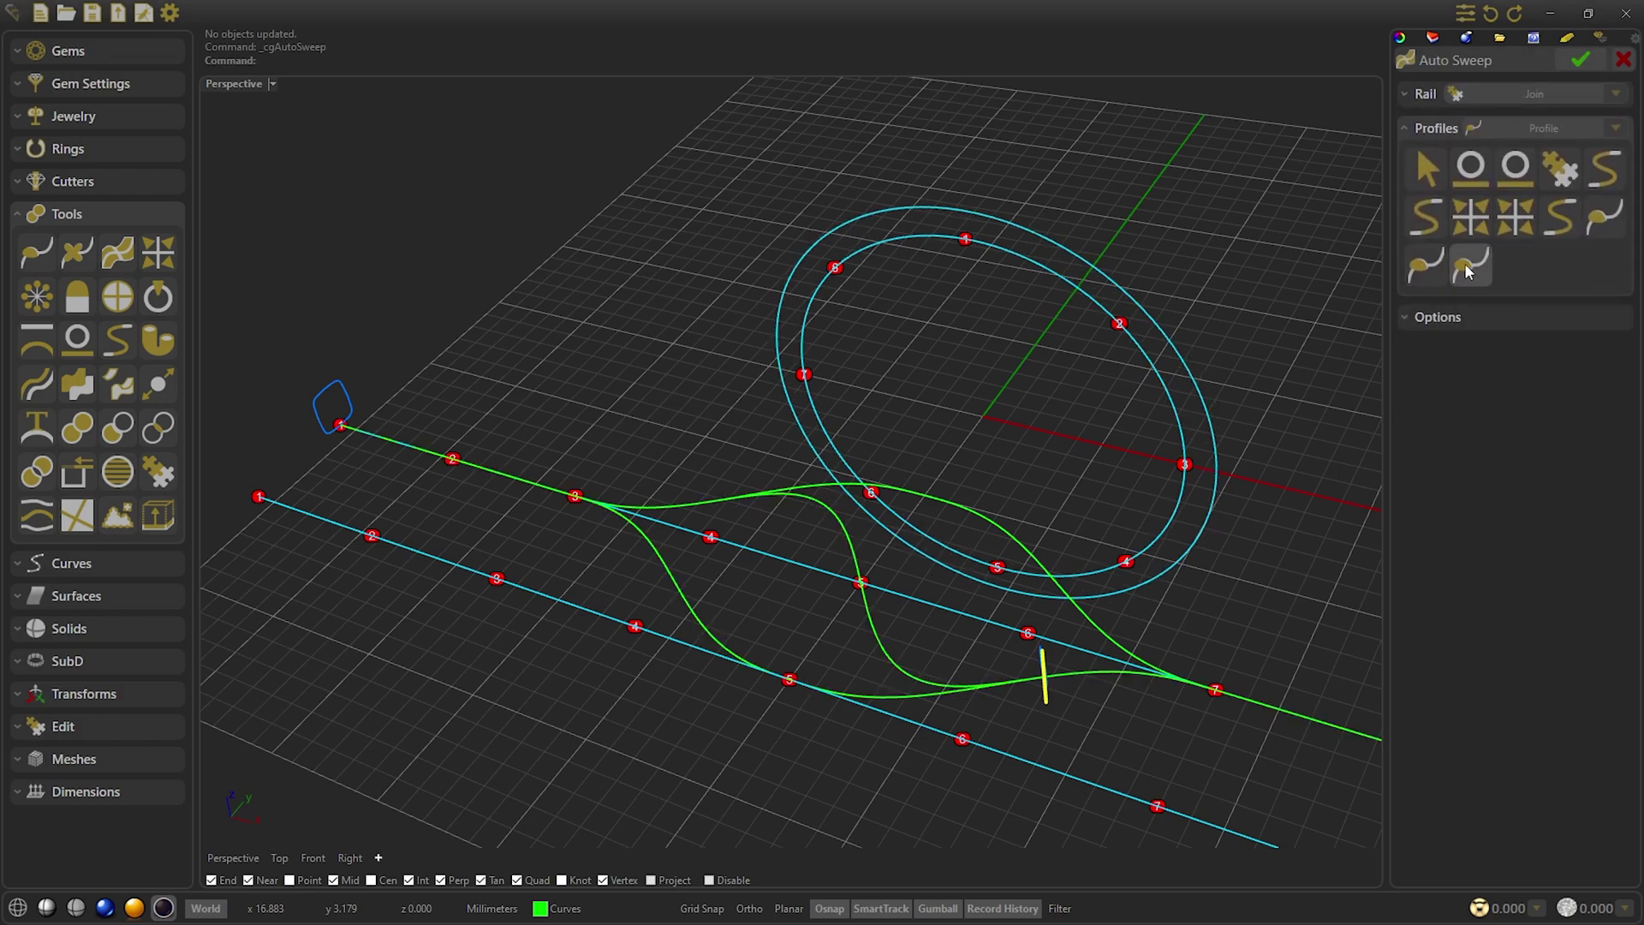
pyautogui.click(356, 429)
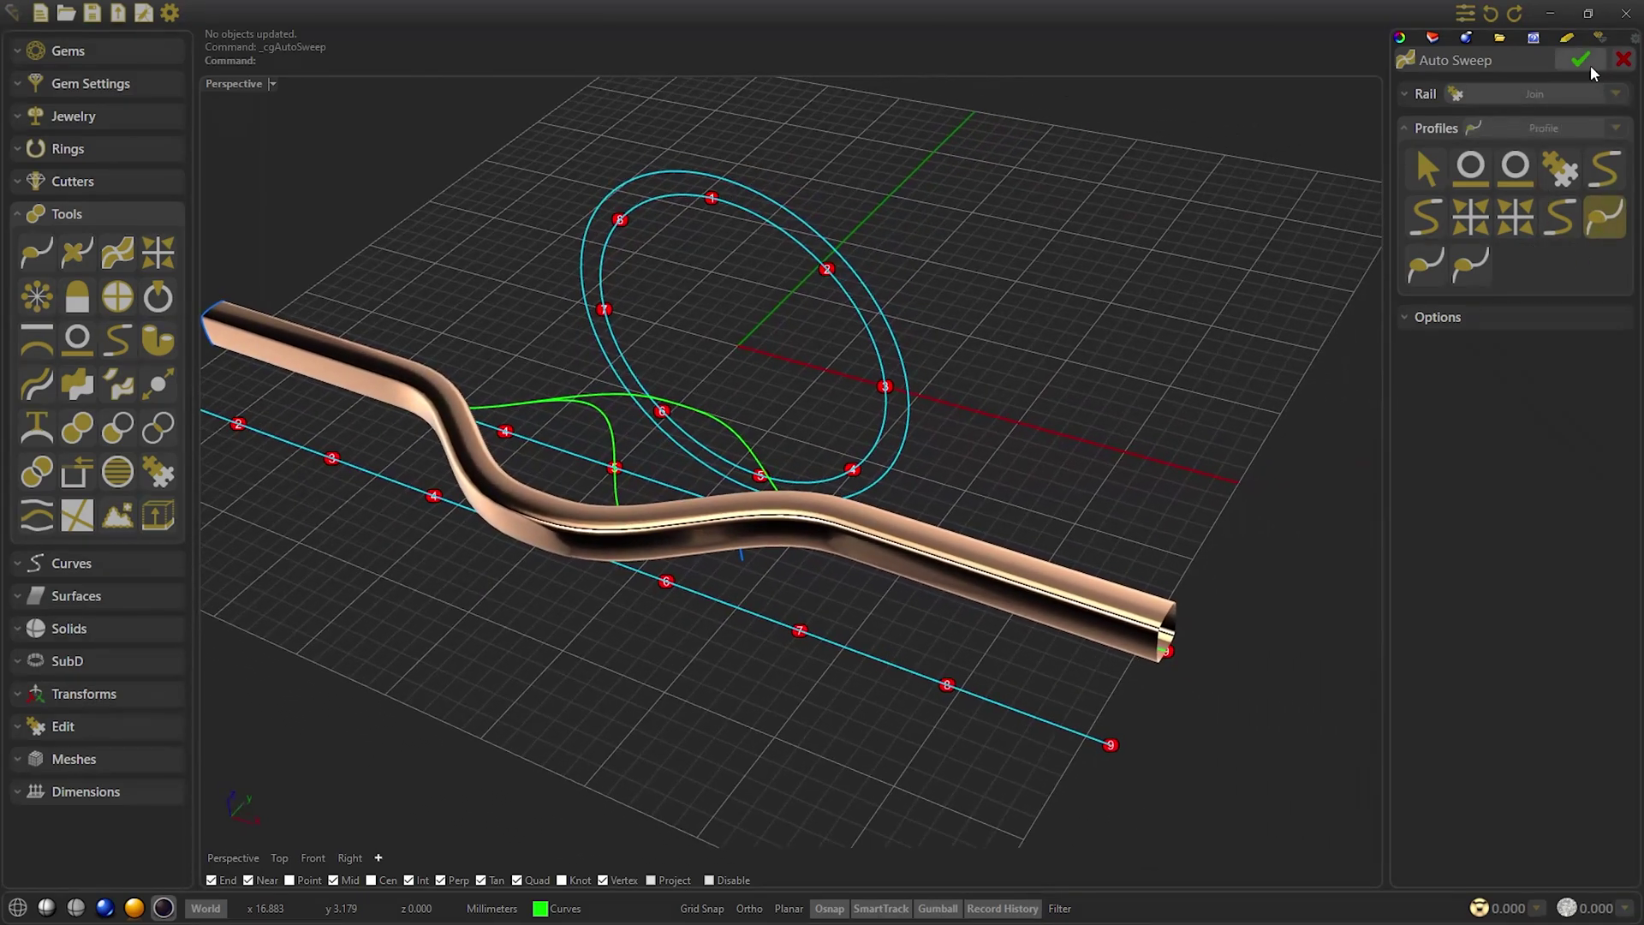
pyautogui.click(1585, 62)
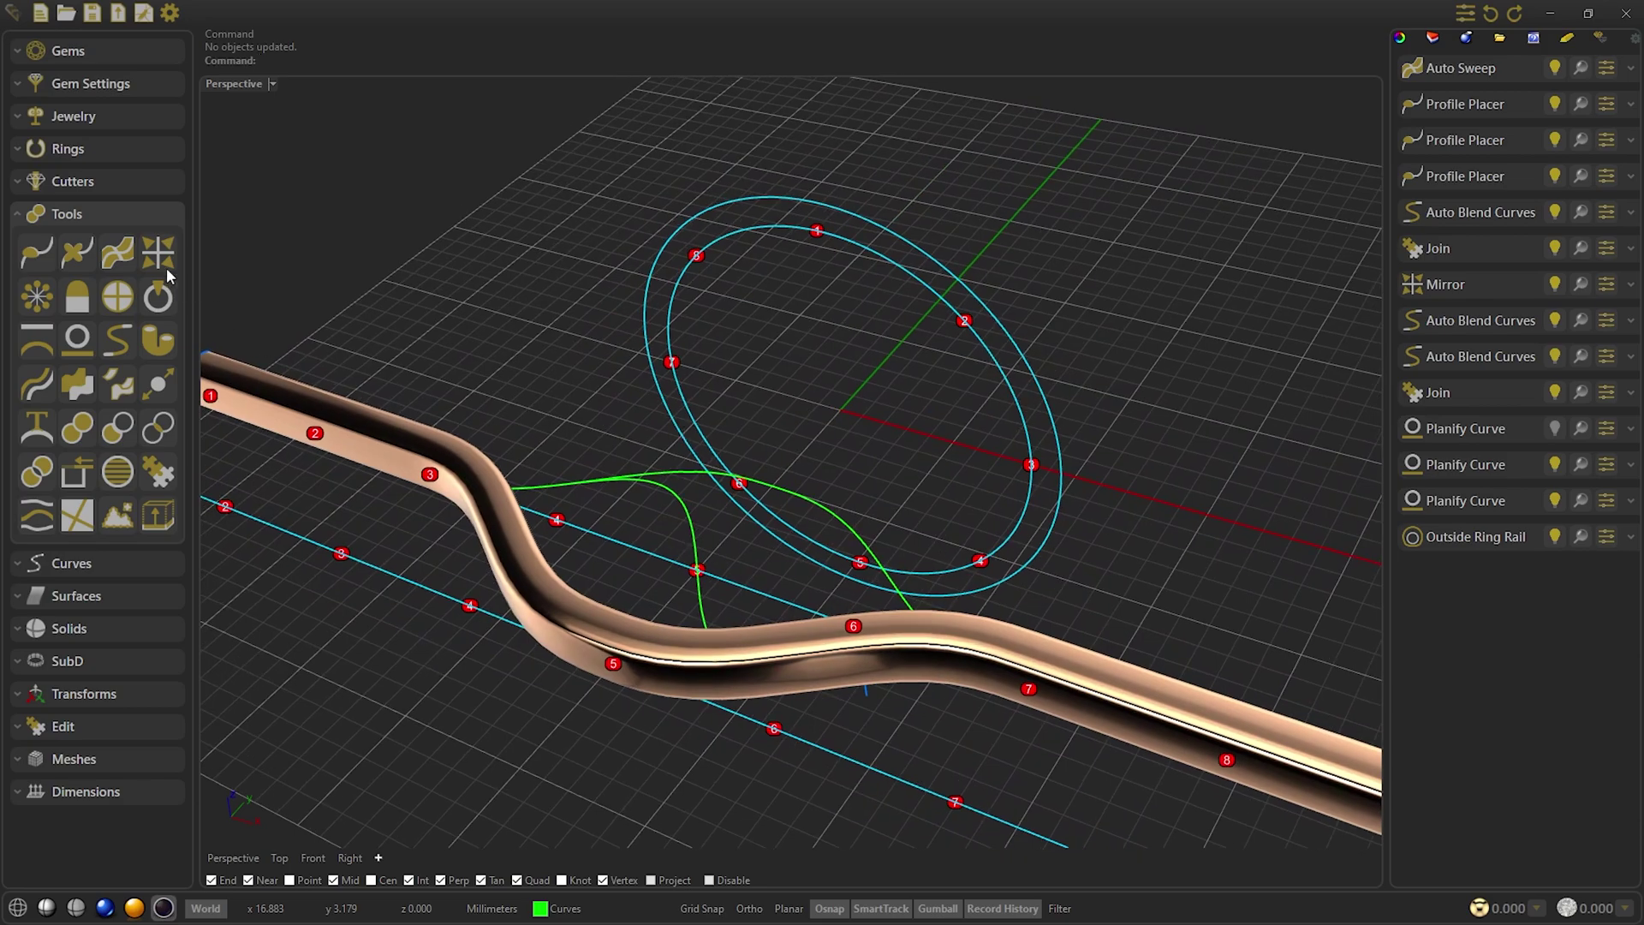
# Auto Sweep the thin strip profile along the S-shaped blend curve with Caps on and Caps Height 0.00, and accept it
pyautogui.click(125, 262)
pyautogui.click(1427, 95)
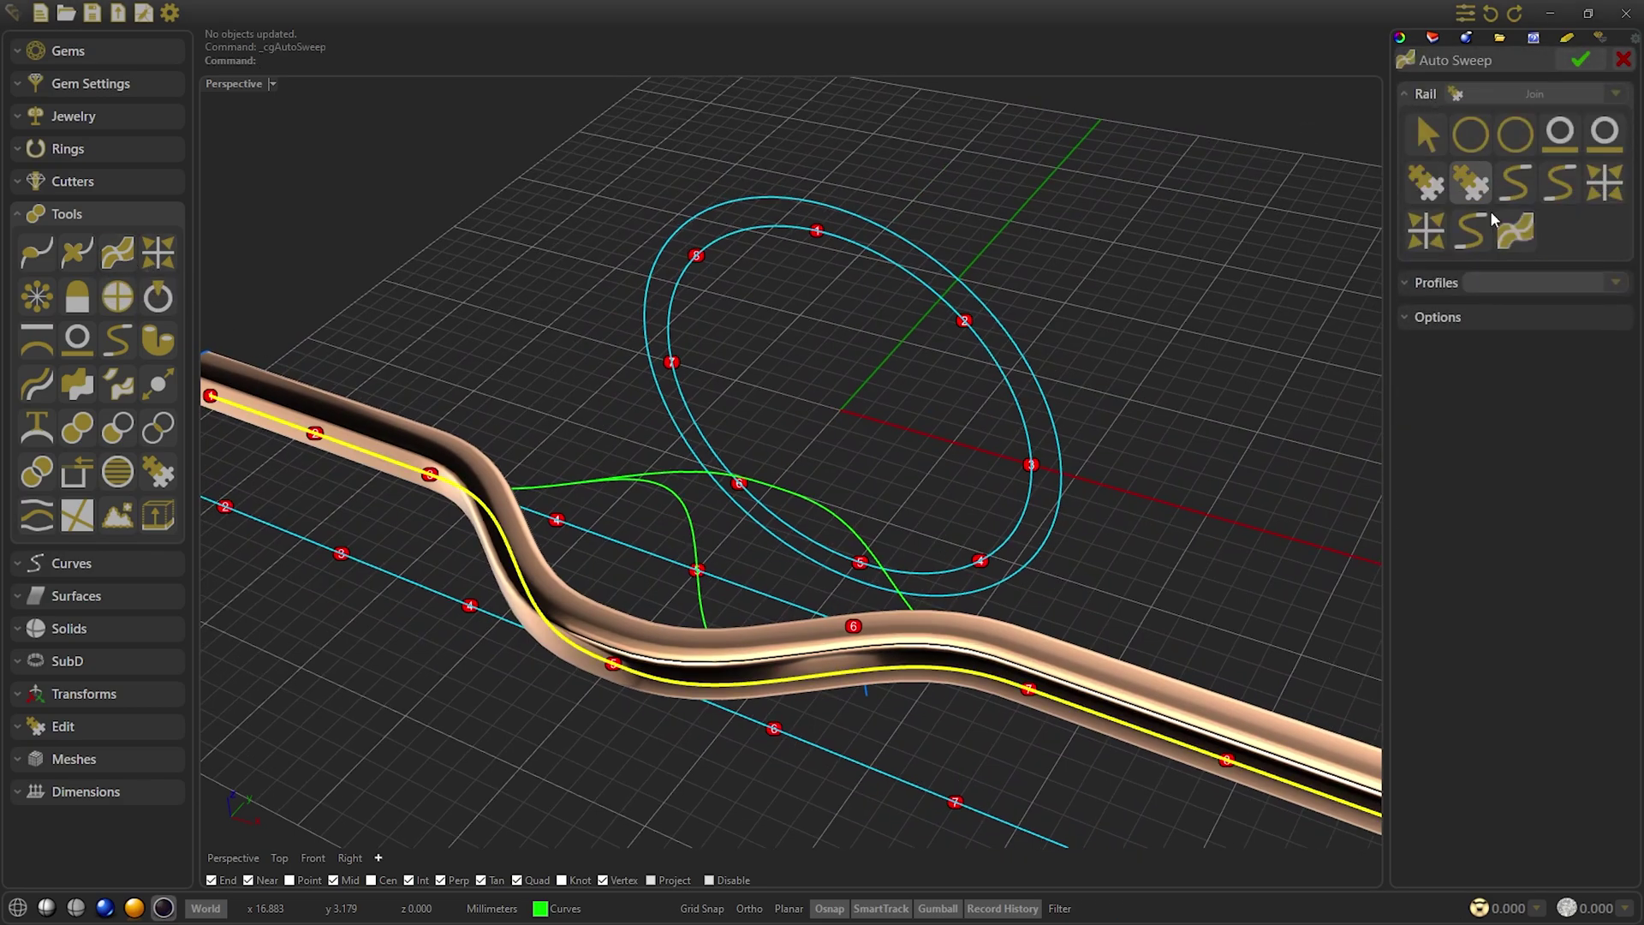
pyautogui.click(1480, 224)
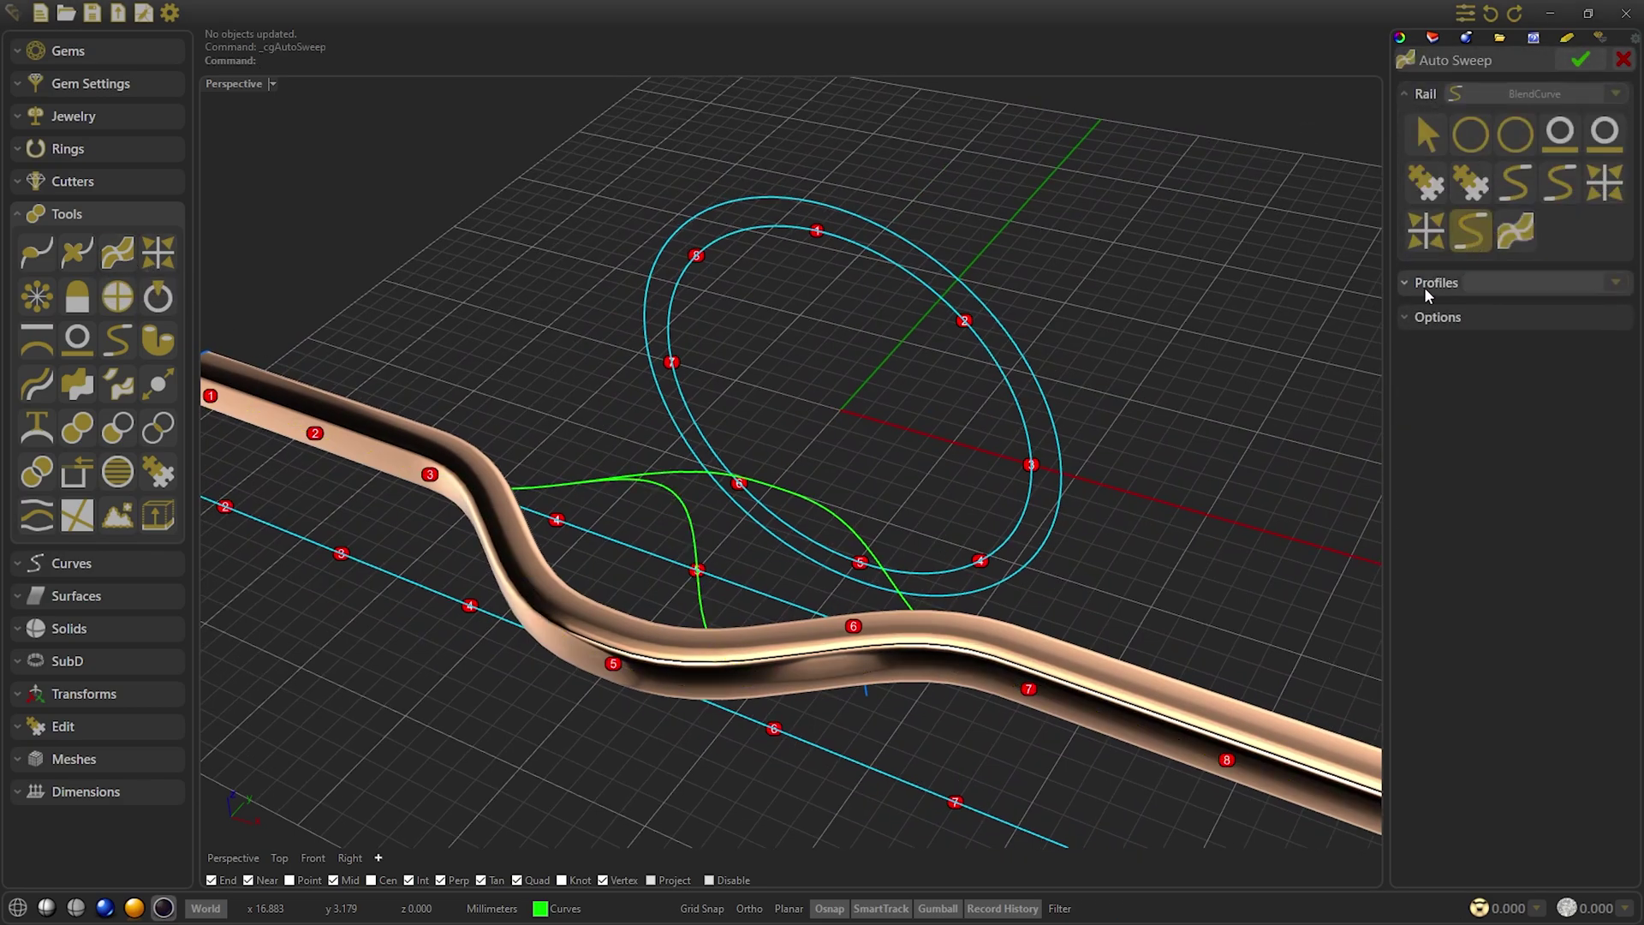
pyautogui.click(1425, 286)
pyautogui.click(1465, 254)
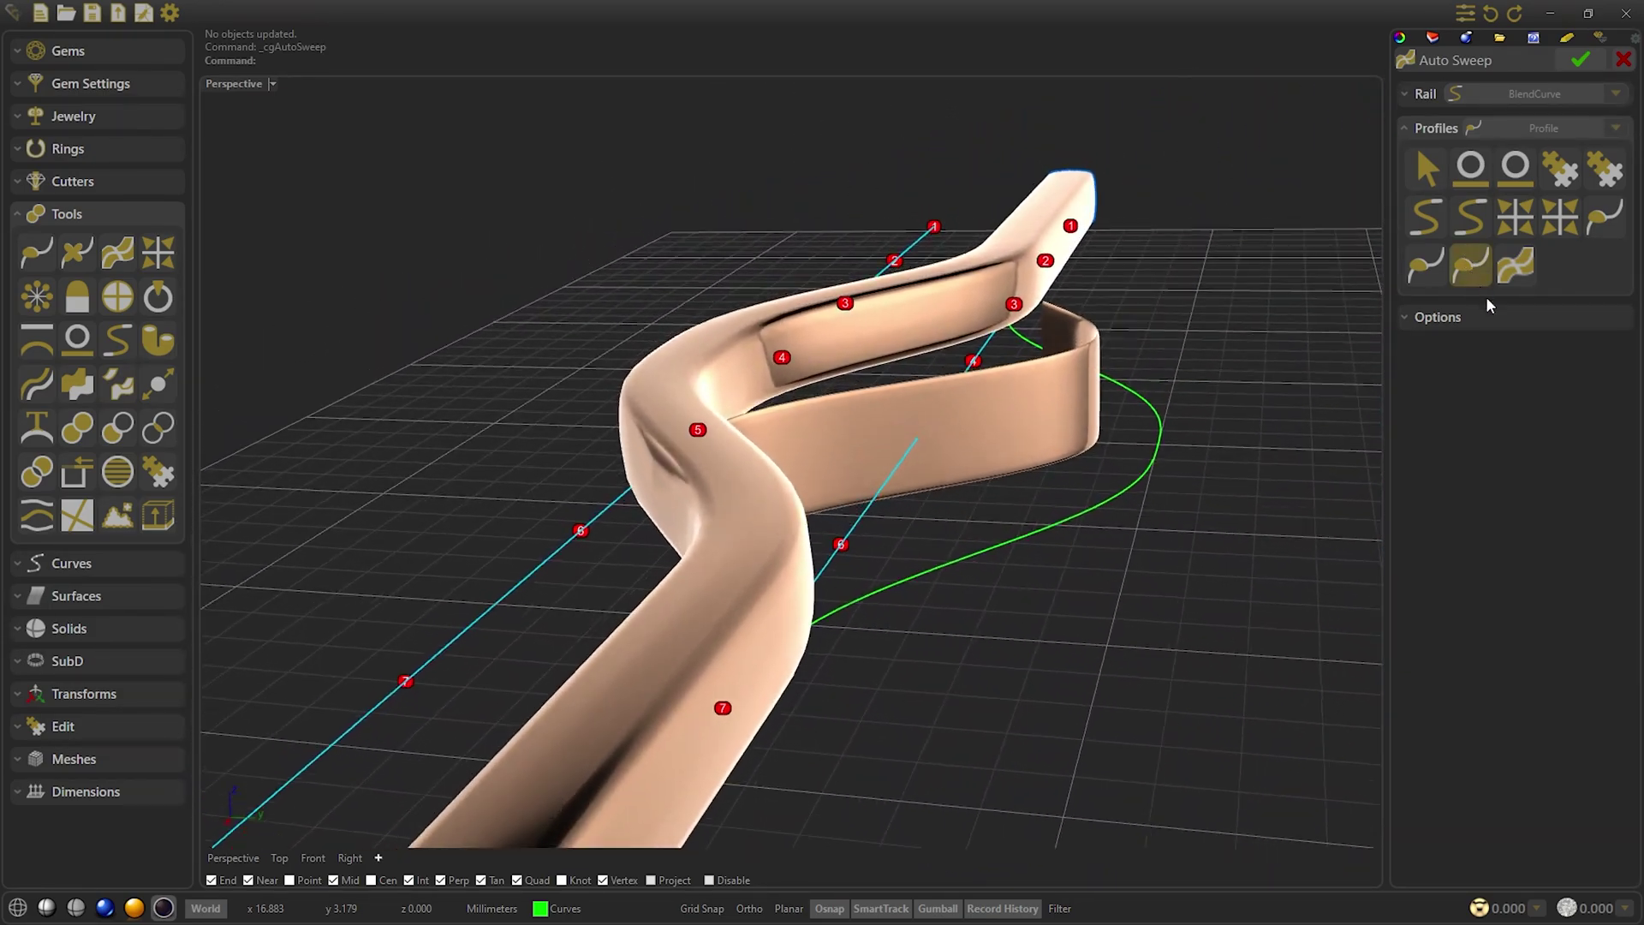
pyautogui.click(1487, 315)
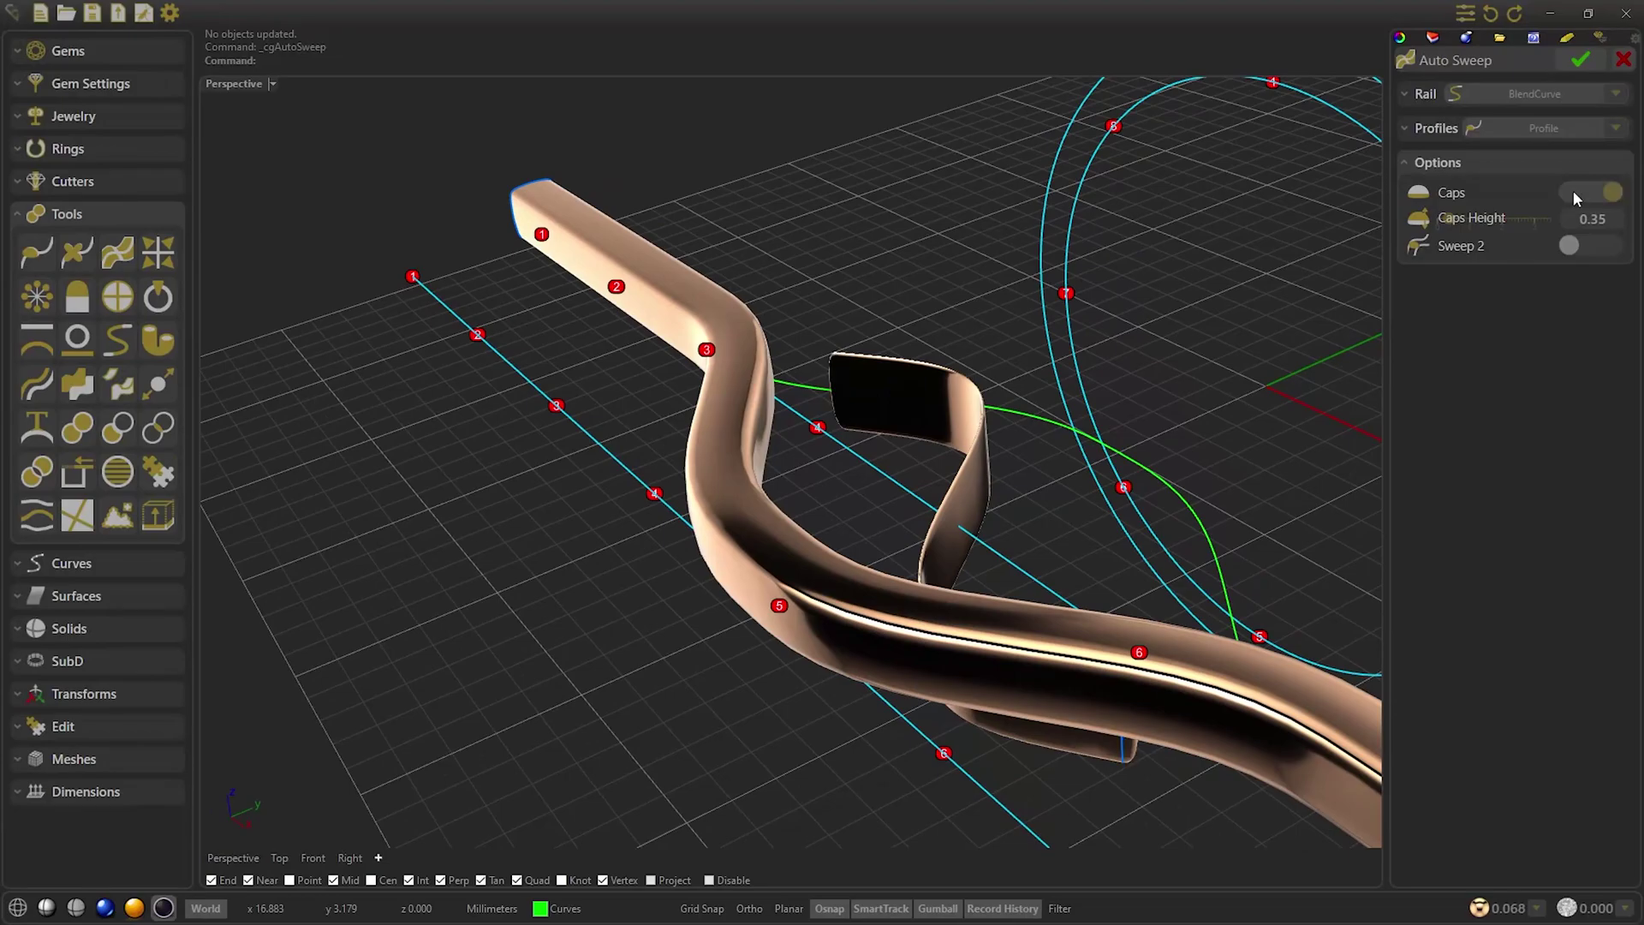
pyautogui.click(1574, 191)
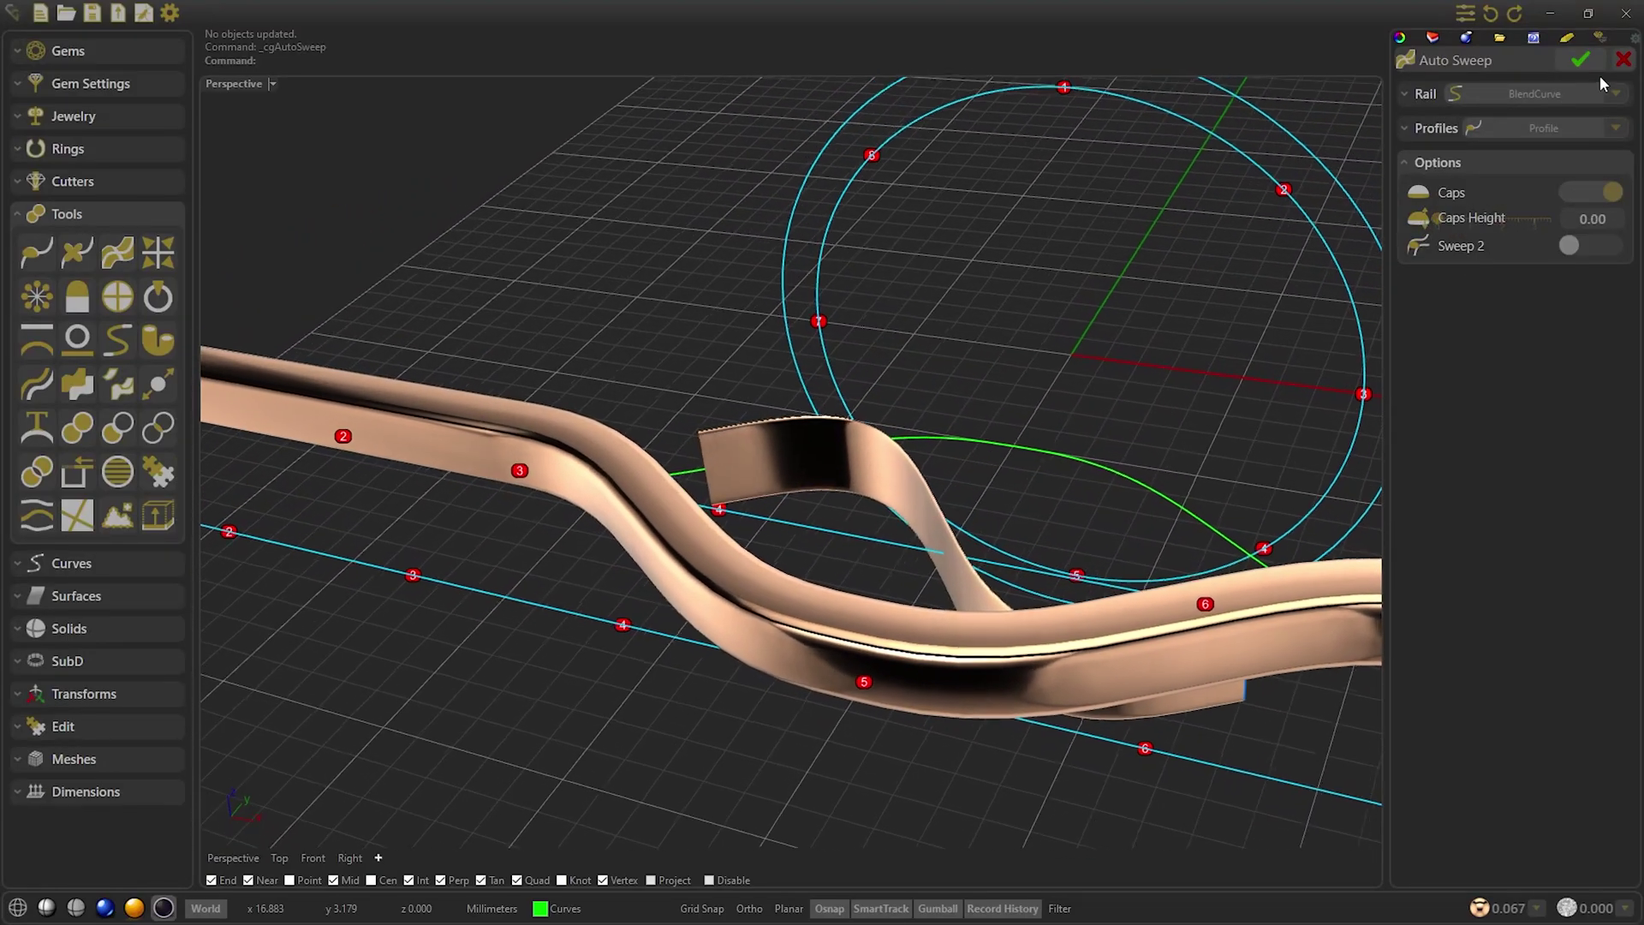
pyautogui.click(1584, 62)
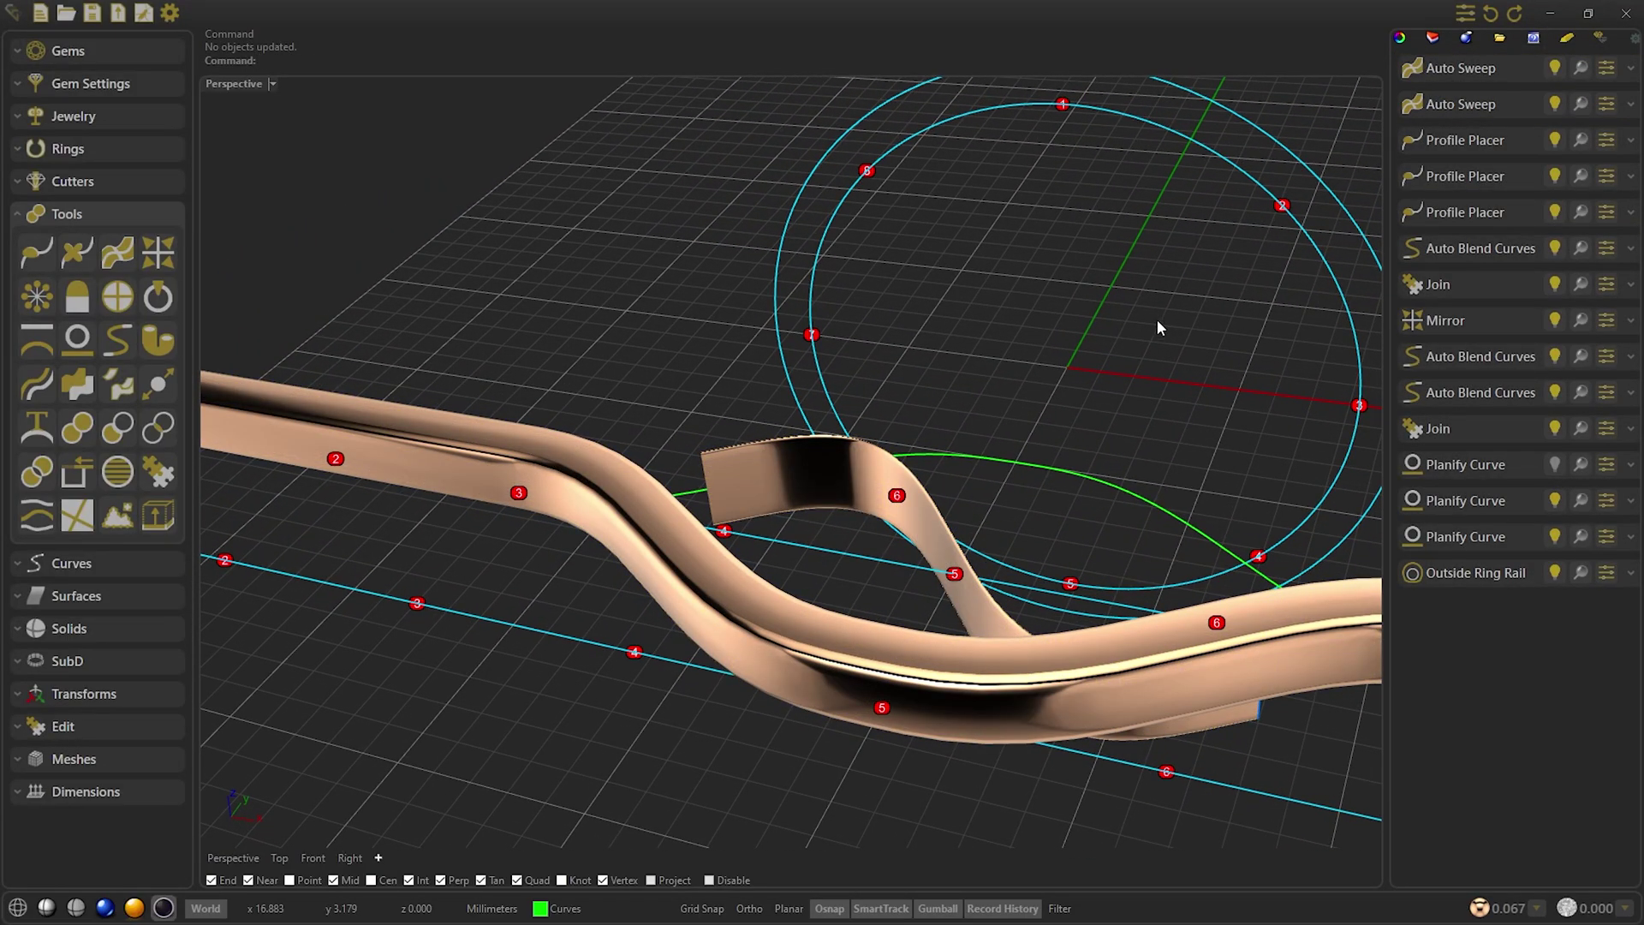
# Auto Sweep the second profile along the same S-shaped blend curve with Caps on, and accept it
pyautogui.click(1422, 96)
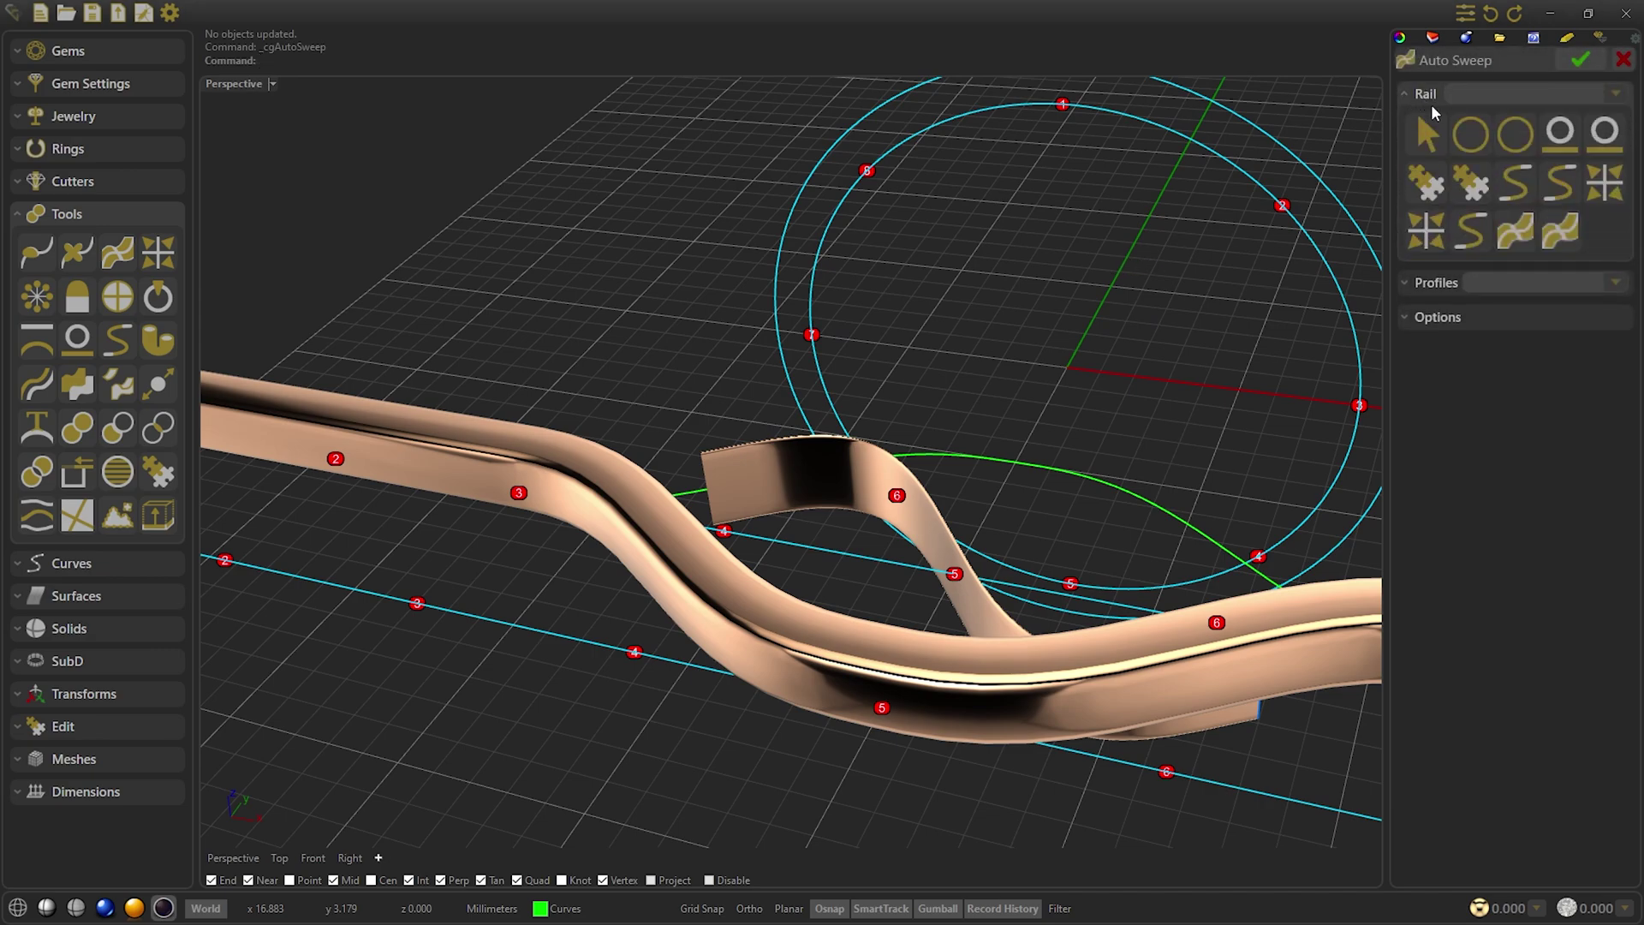
pyautogui.click(1473, 234)
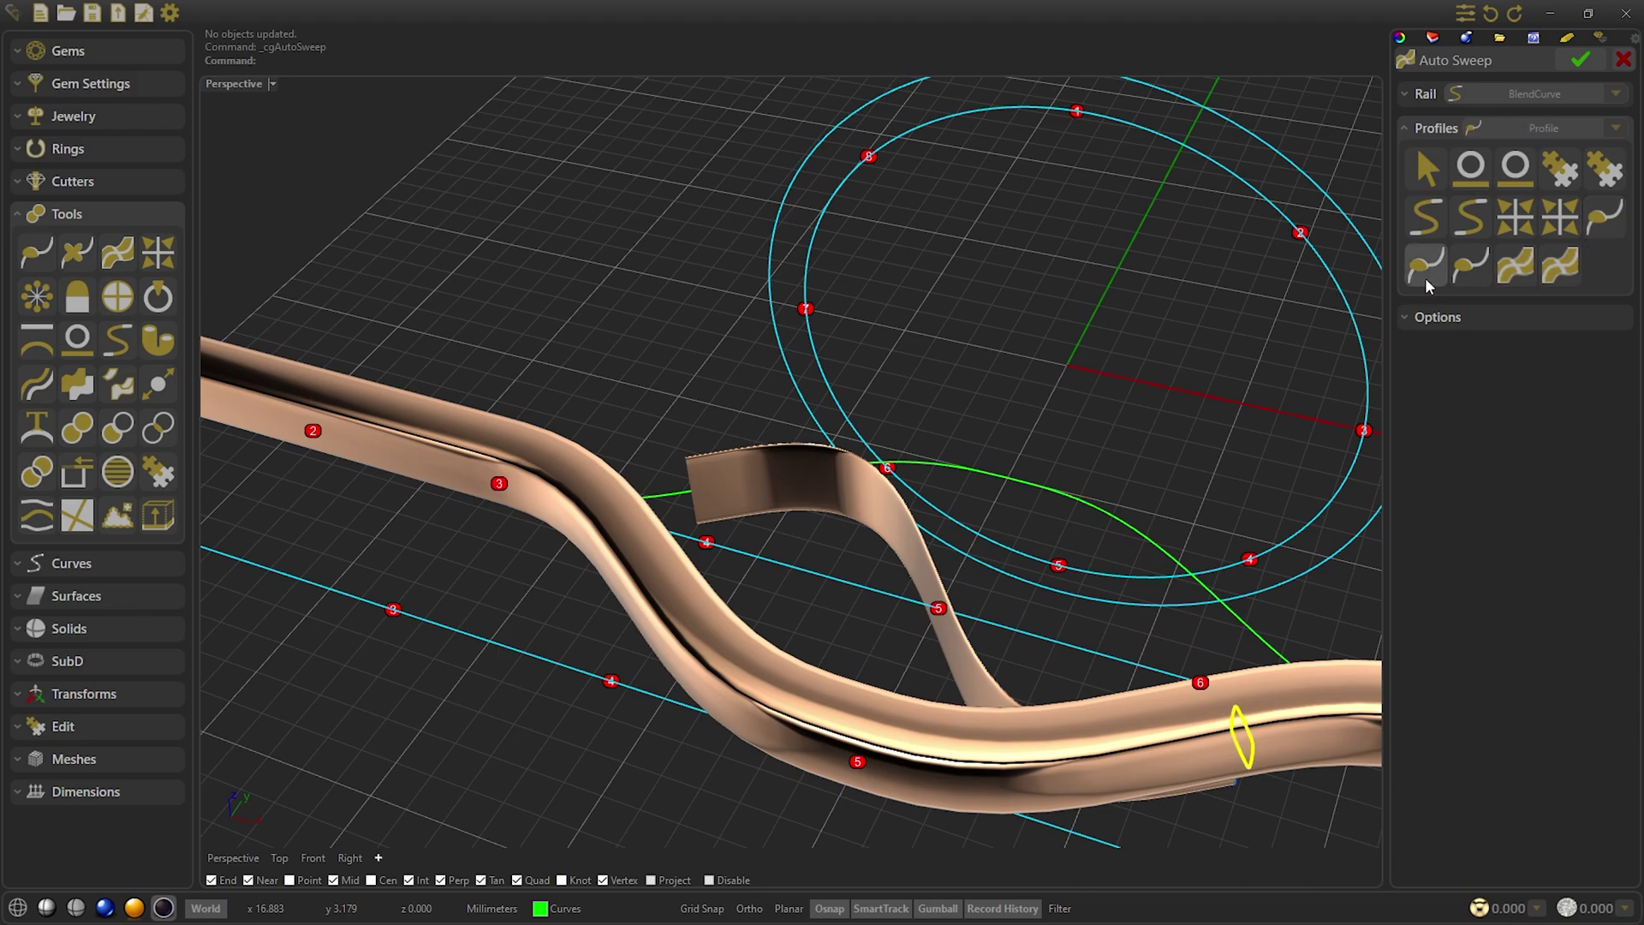
pyautogui.click(1428, 279)
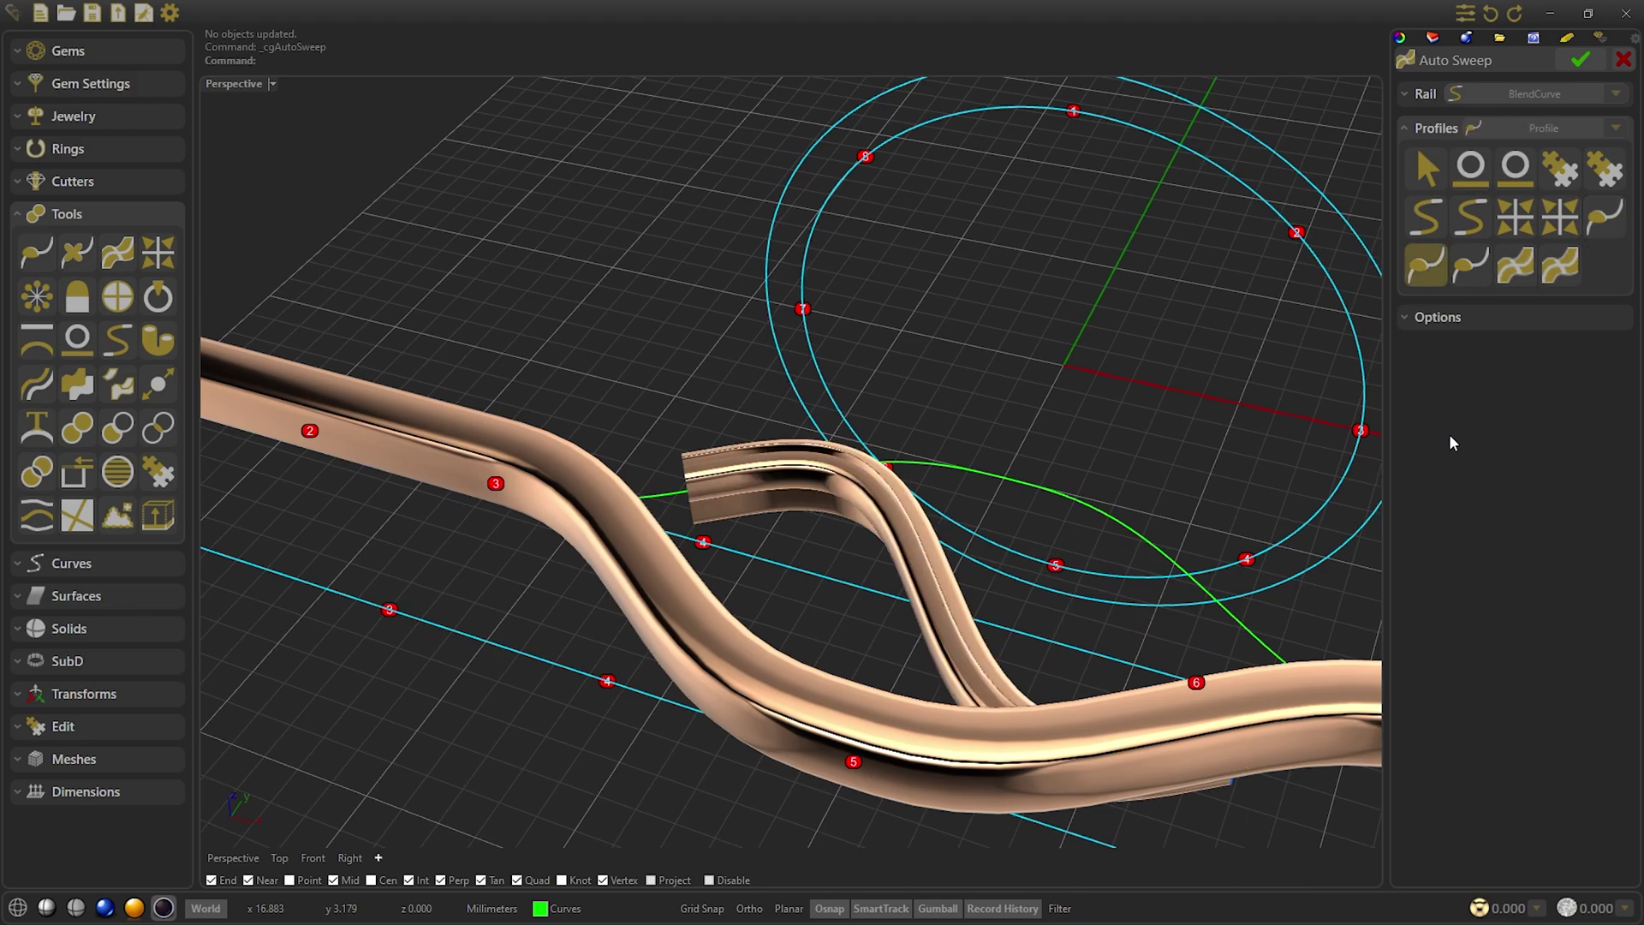
pyautogui.click(1456, 318)
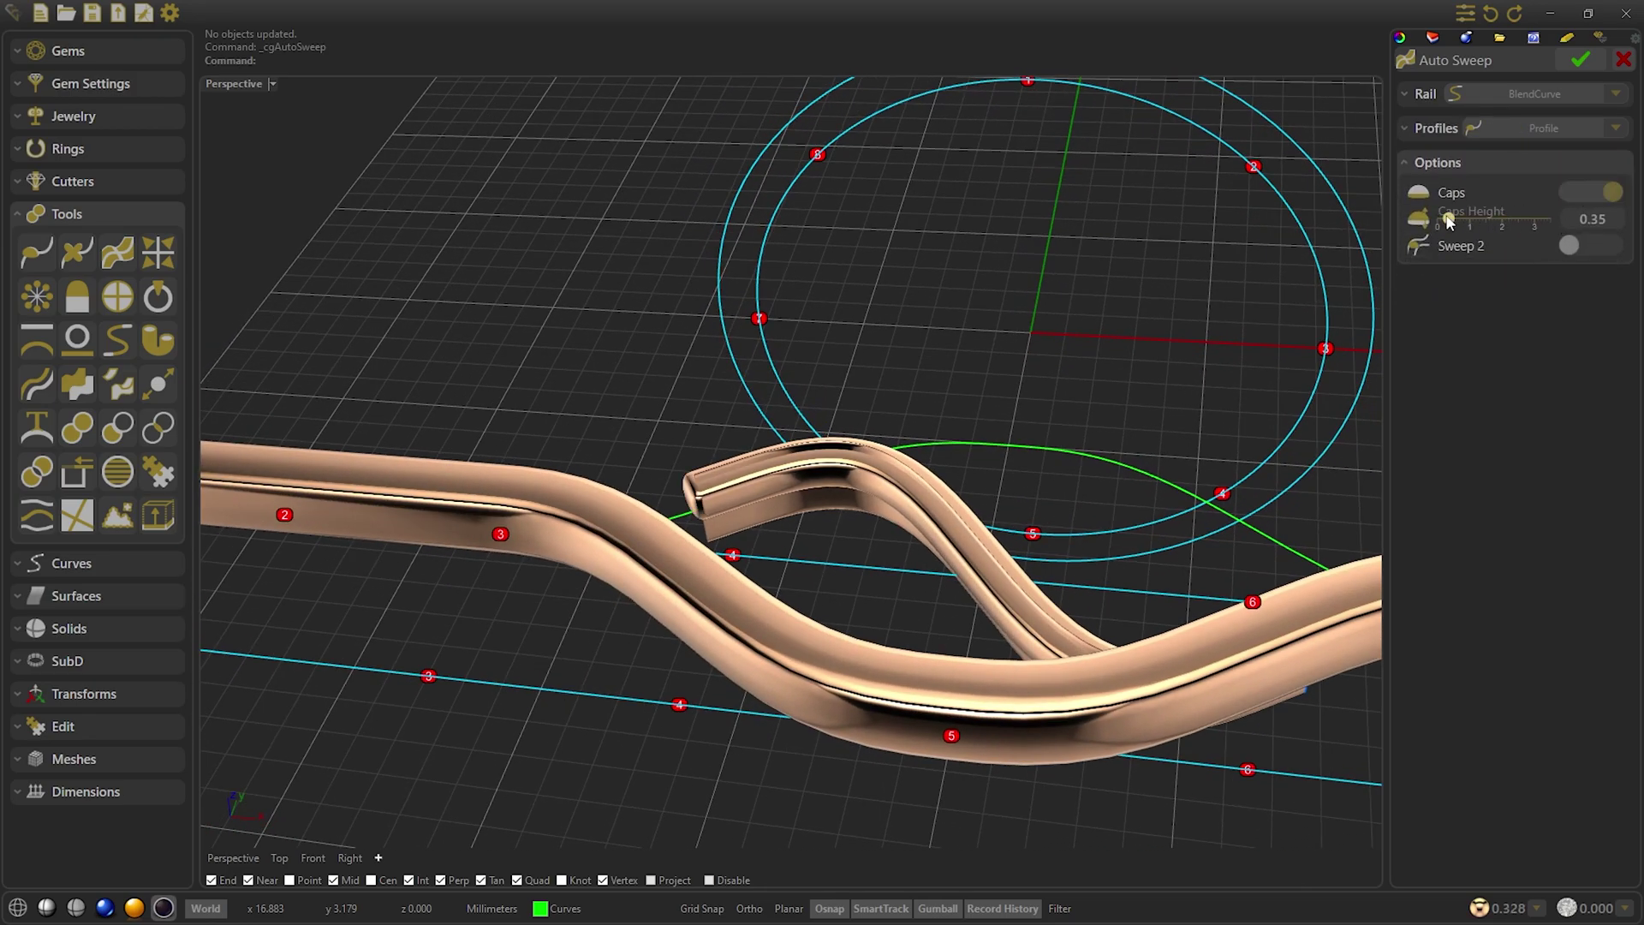
pyautogui.click(1581, 60)
# Flow the swept flat band by curve, from the inner rail's planified curve onto the inner ring rail, and accept it
pyautogui.moveTo(1336, 232); pyautogui.dragTo(300, 437, button='right')
pyautogui.press('Up')
pyautogui.press('Up')
pyautogui.press('Up')
pyautogui.press('Up')
pyautogui.press('Up')
pyautogui.press('Up')
pyautogui.press('Up')
pyautogui.press('Up')
pyautogui.click(36, 394)
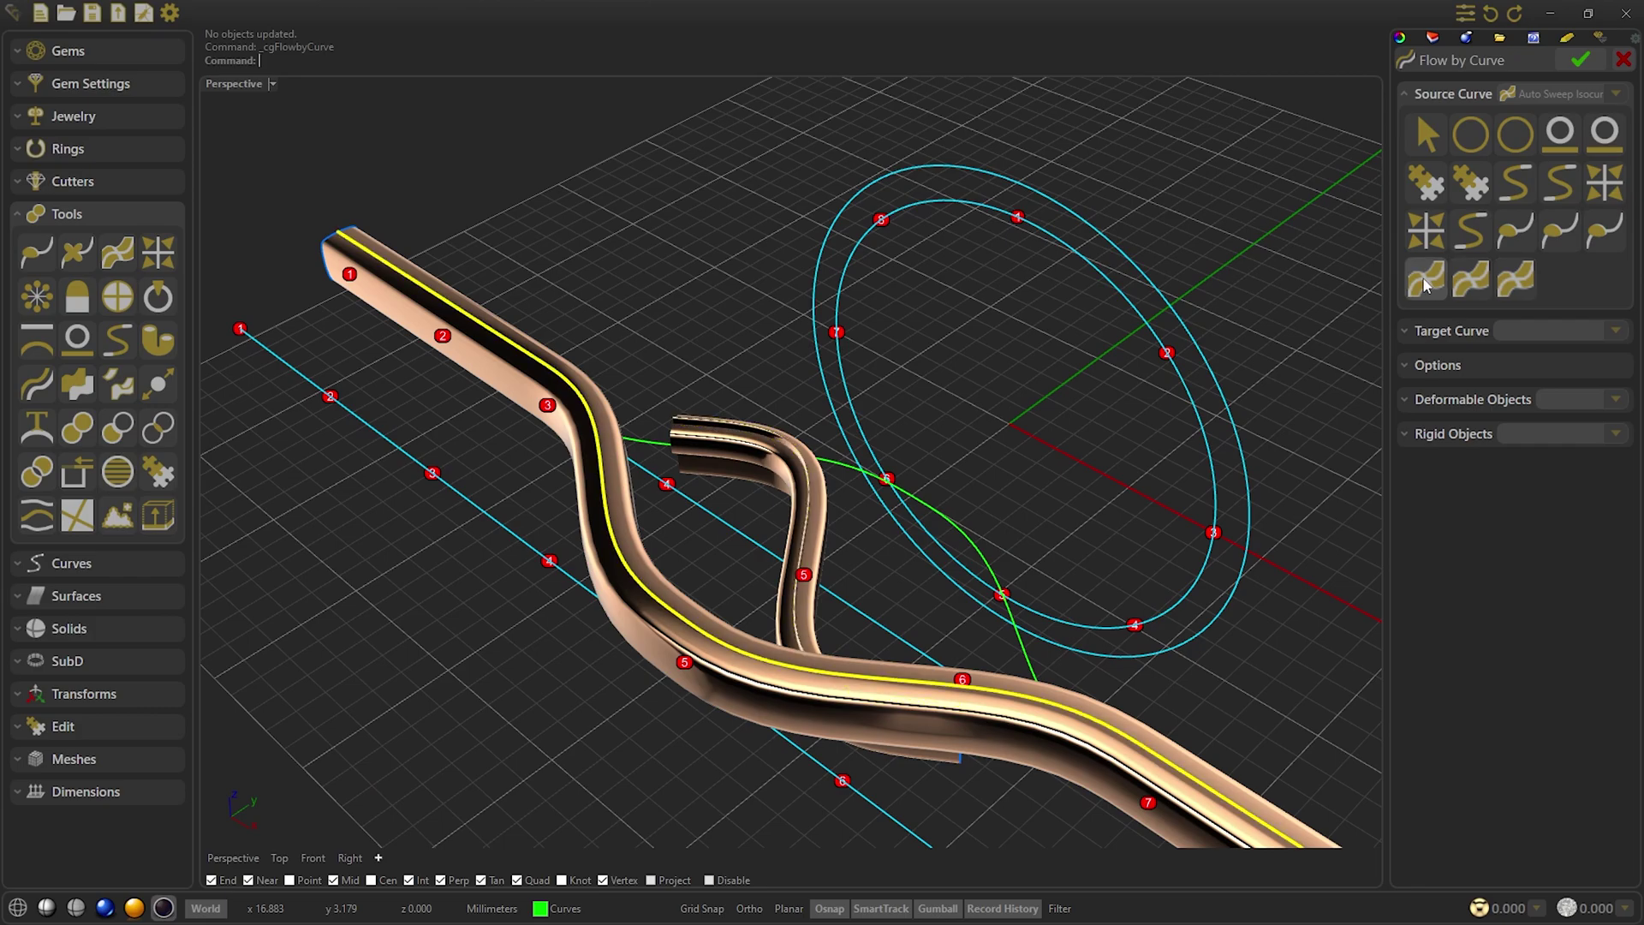
pyautogui.click(1560, 135)
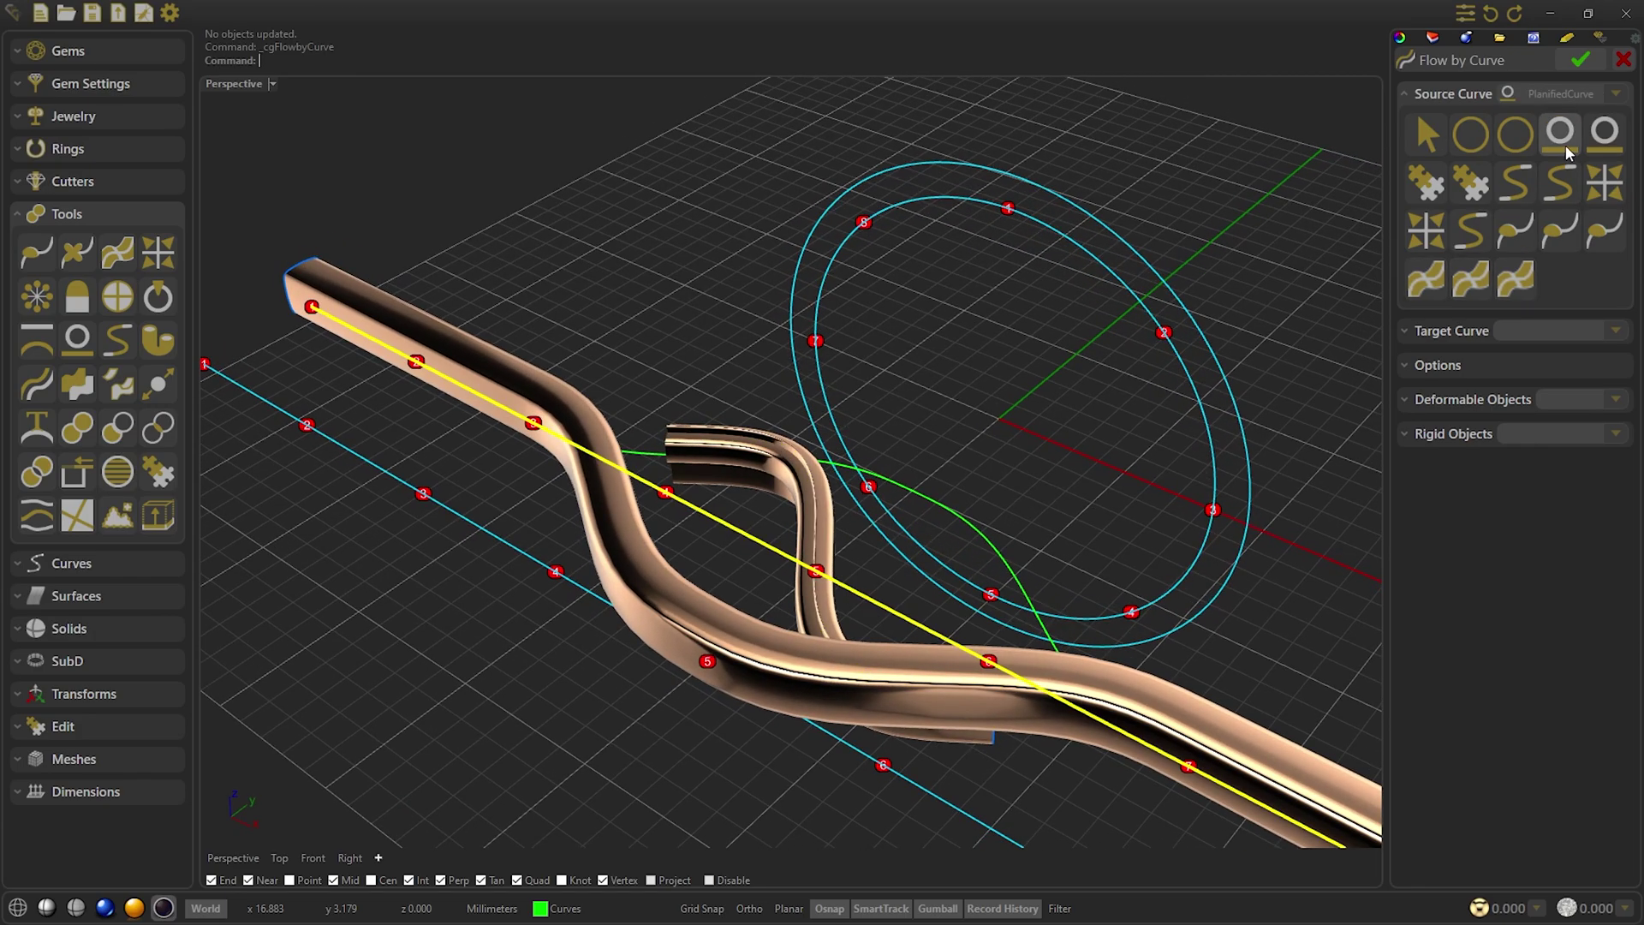
pyautogui.click(1465, 333)
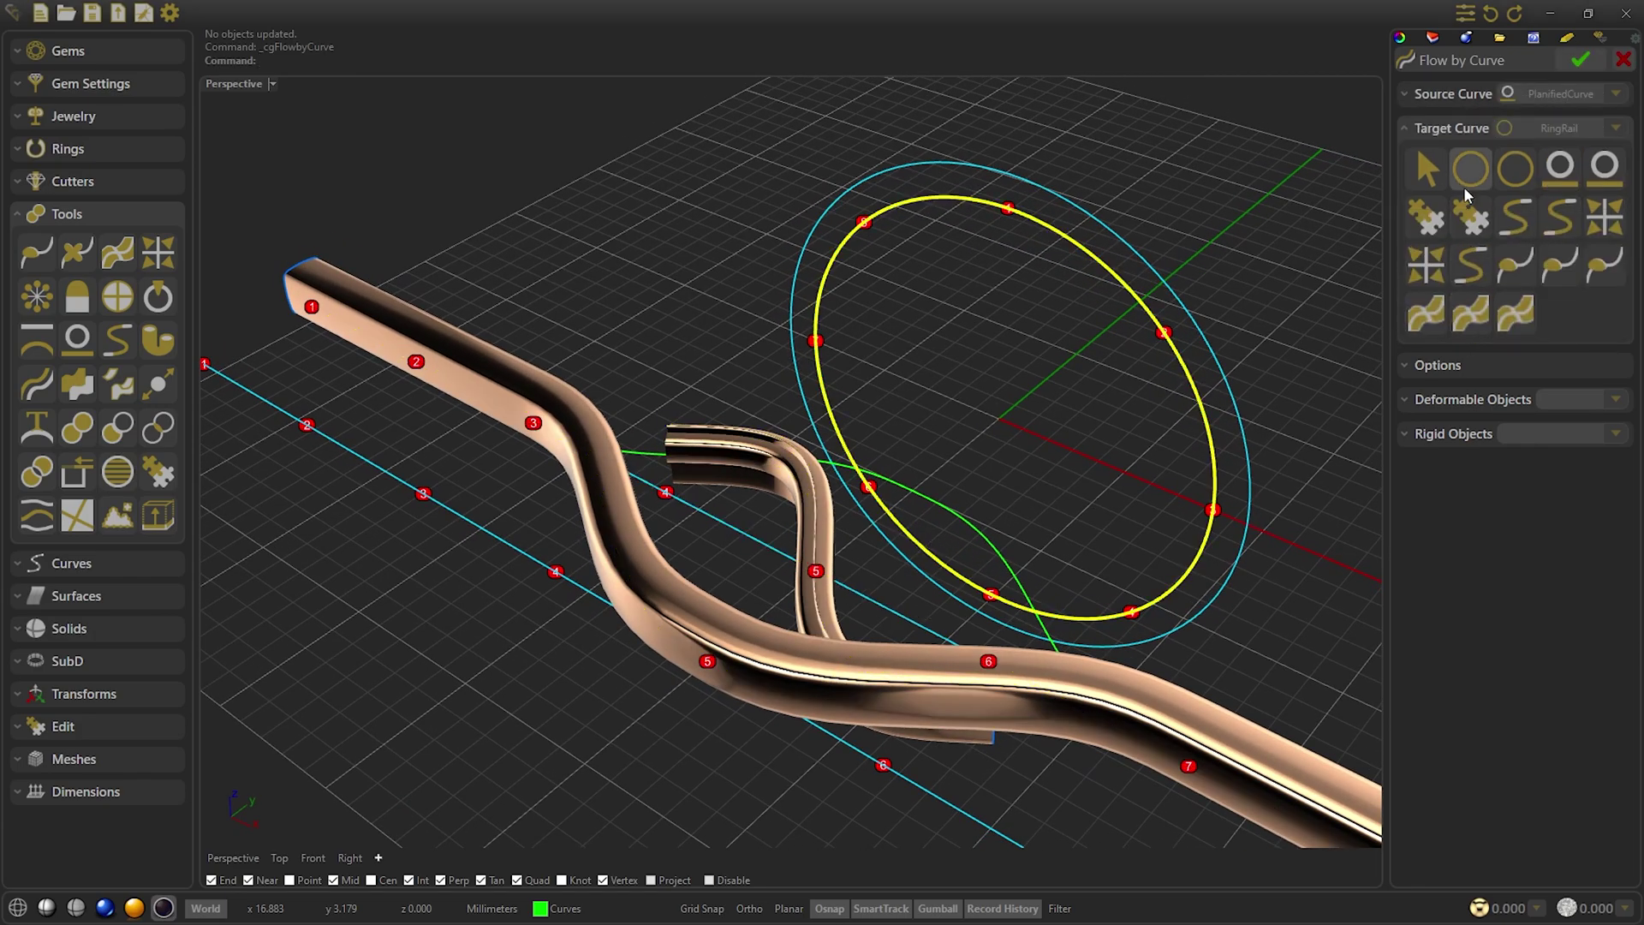
pyautogui.click(1466, 175)
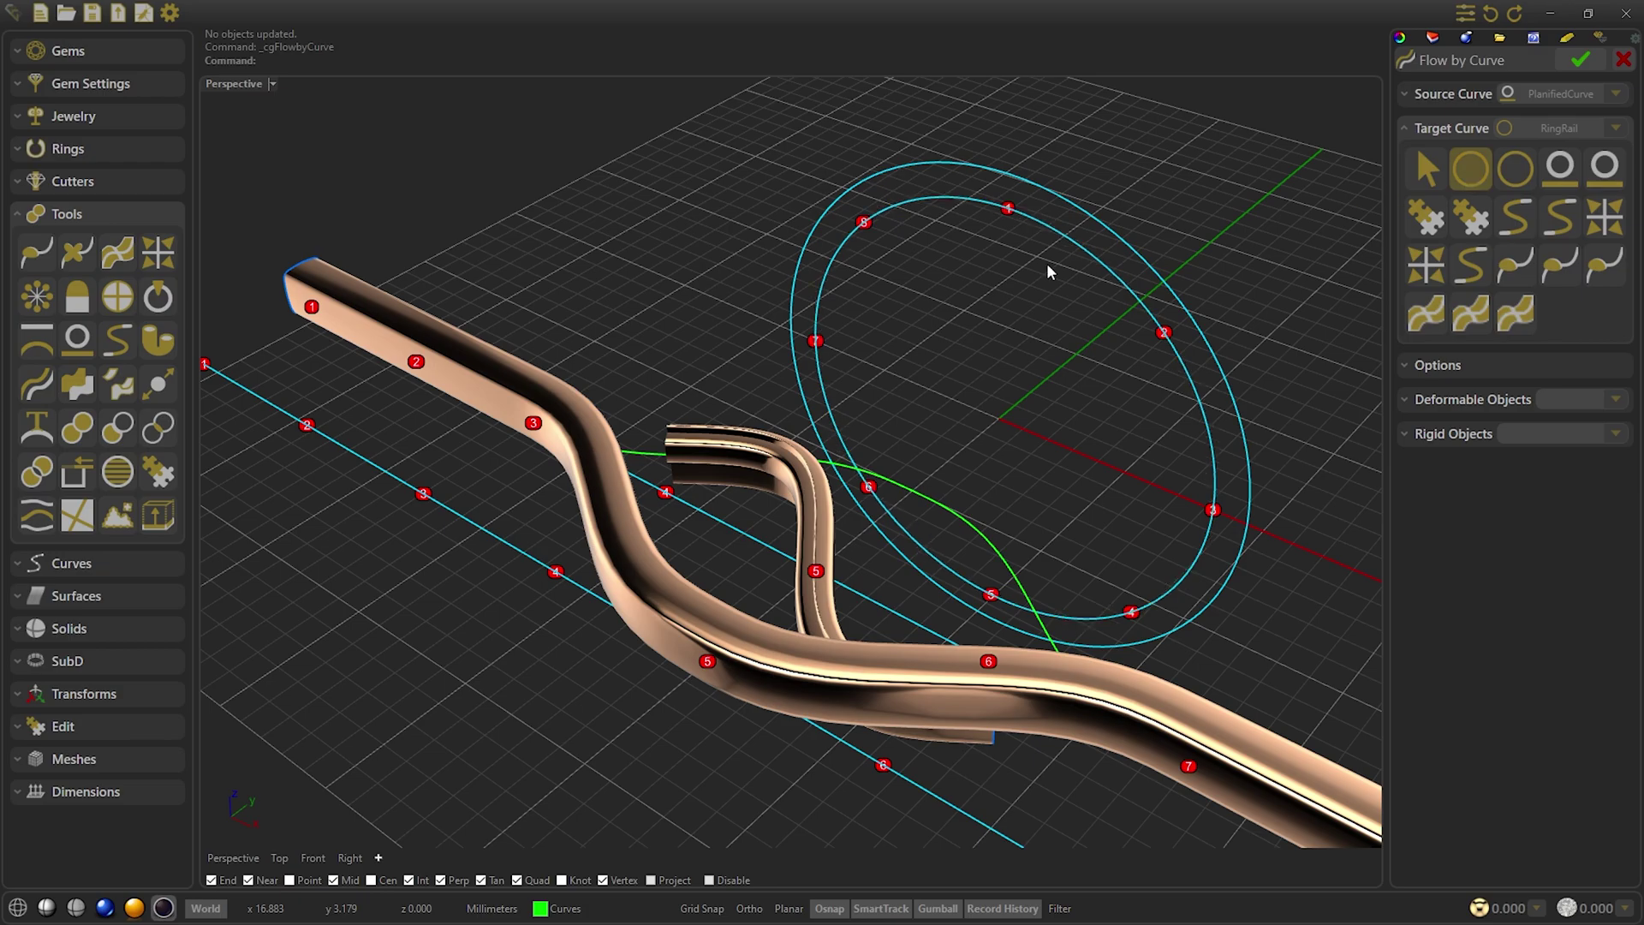
pyautogui.click(1436, 395)
pyautogui.click(1427, 383)
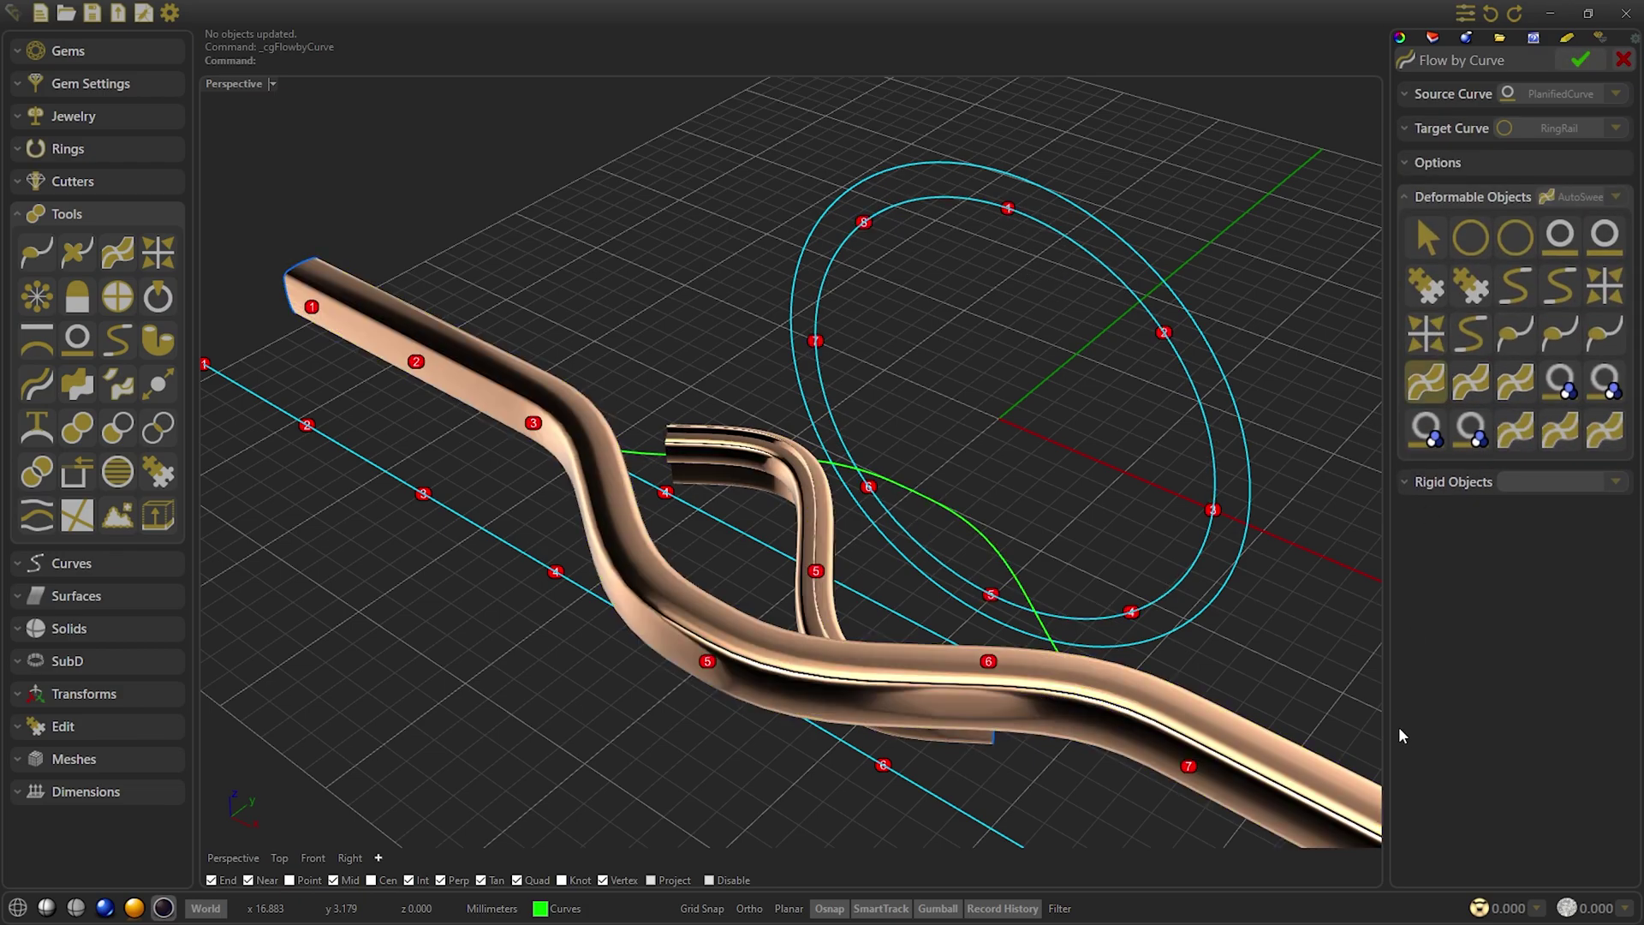
pyautogui.click(1581, 59)
# Rotate the Outside Ring Rail half a turn about the ring's axis so its start point lies at the opposite side
pyautogui.moveTo(975, 244); pyautogui.dragTo(938, 599, button='right')
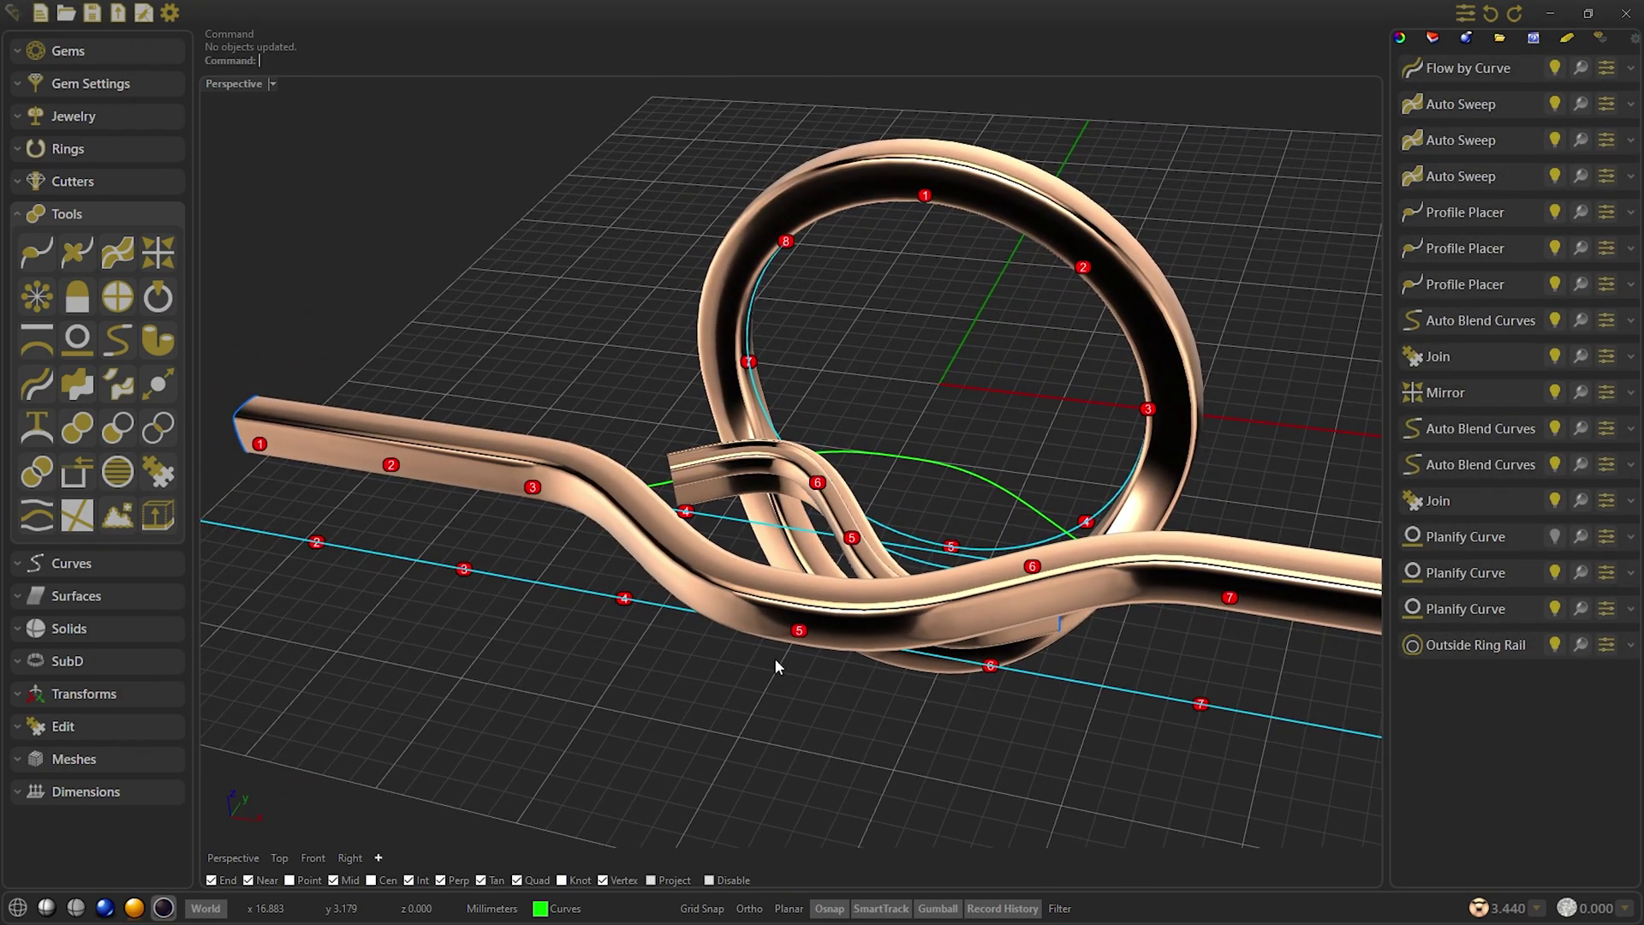
pyautogui.moveTo(274, 438); pyautogui.dragTo(347, 465, button='right')
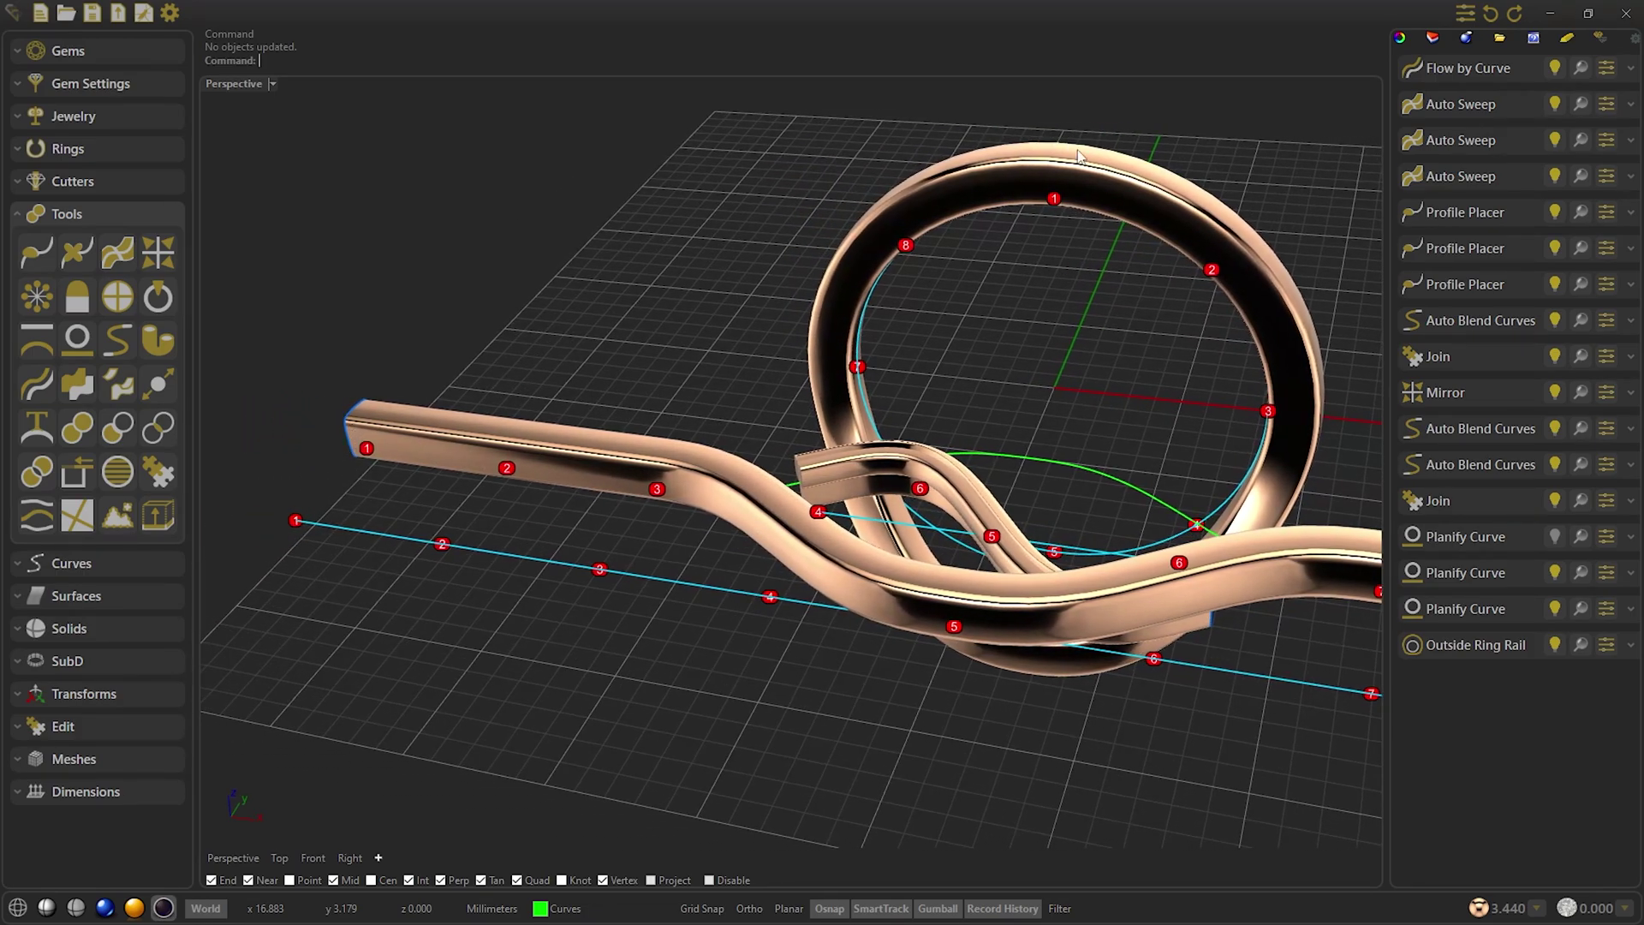
pyautogui.scroll(-3, 1287, 430)
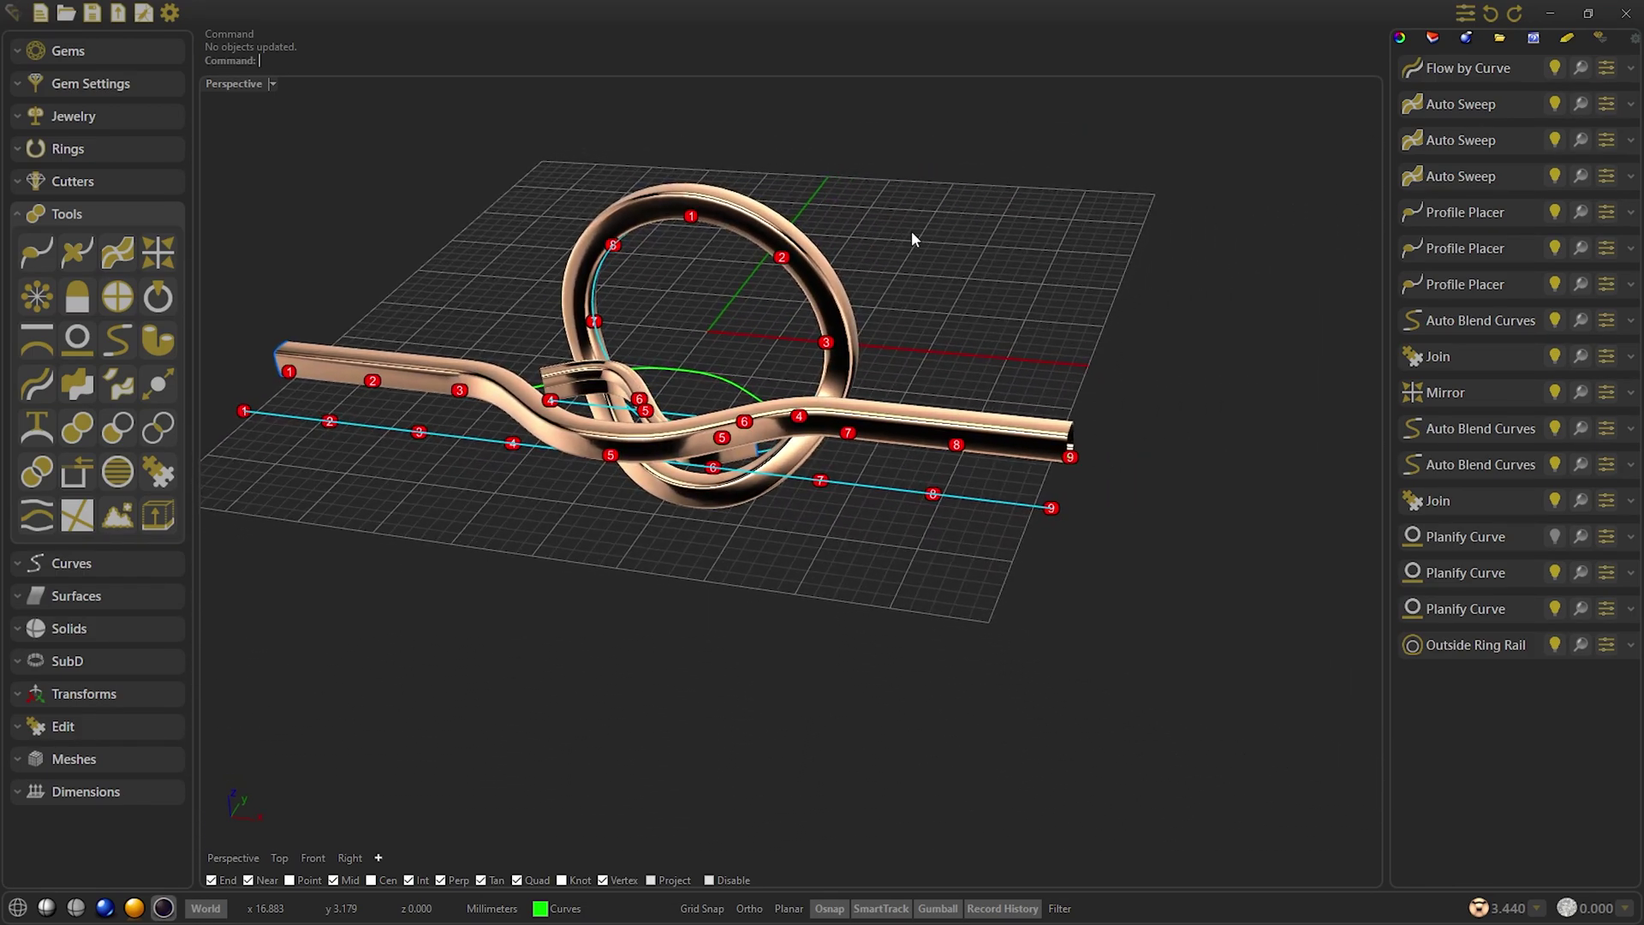
pyautogui.moveTo(911, 230); pyautogui.dragTo(925, 374, button='right')
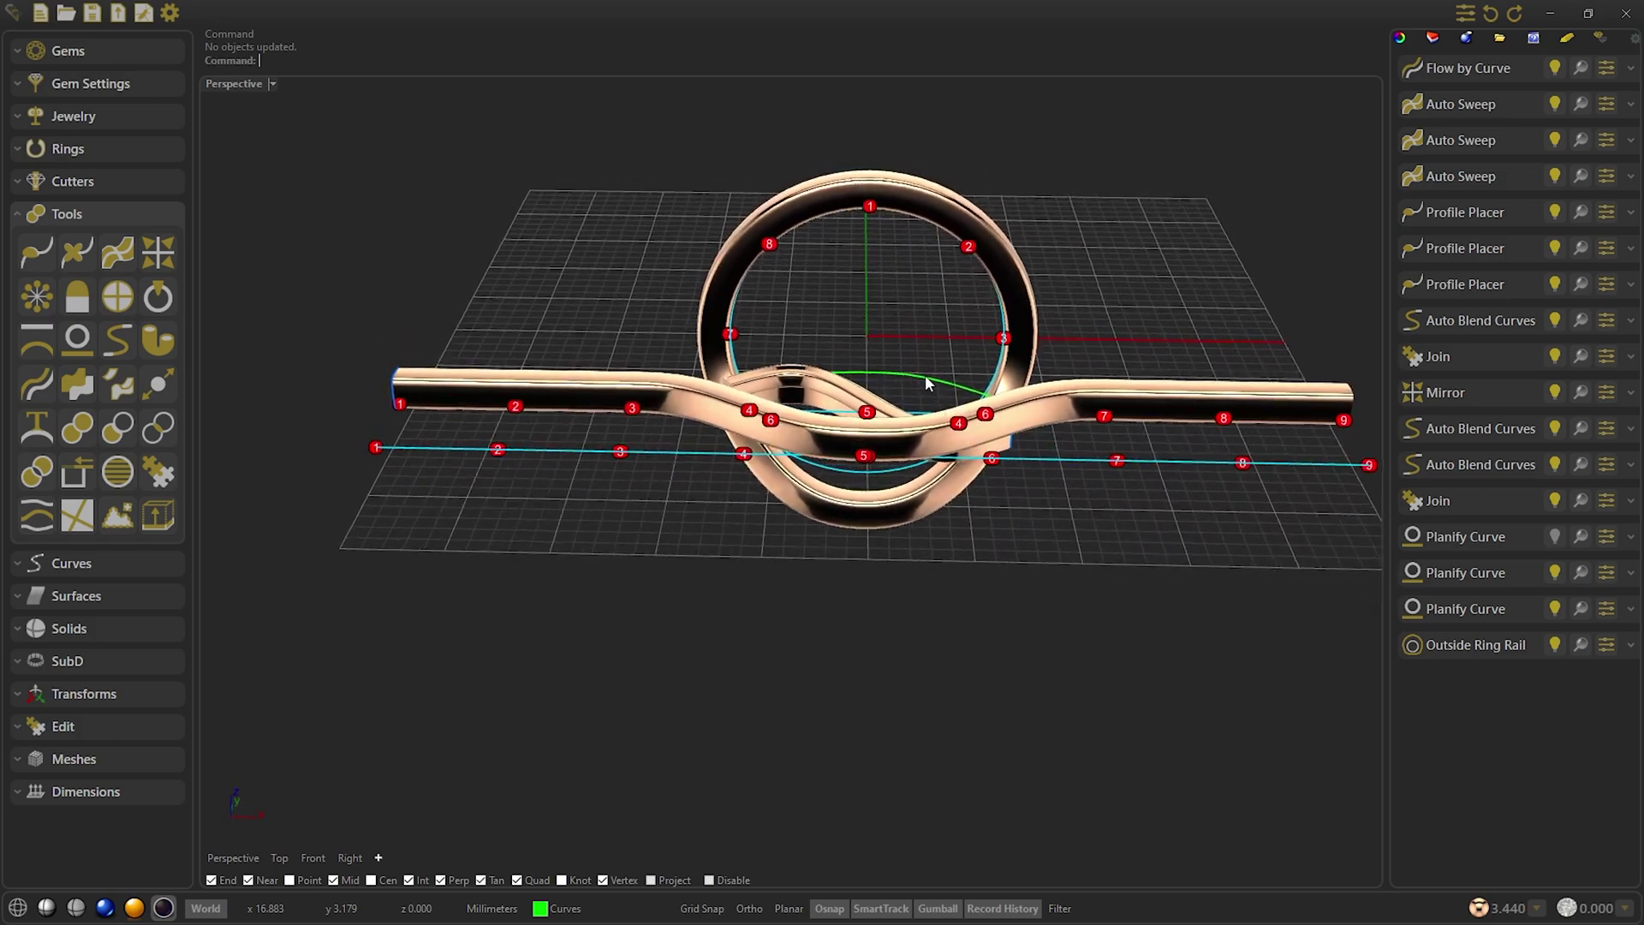
pyautogui.scroll(5, 925, 377)
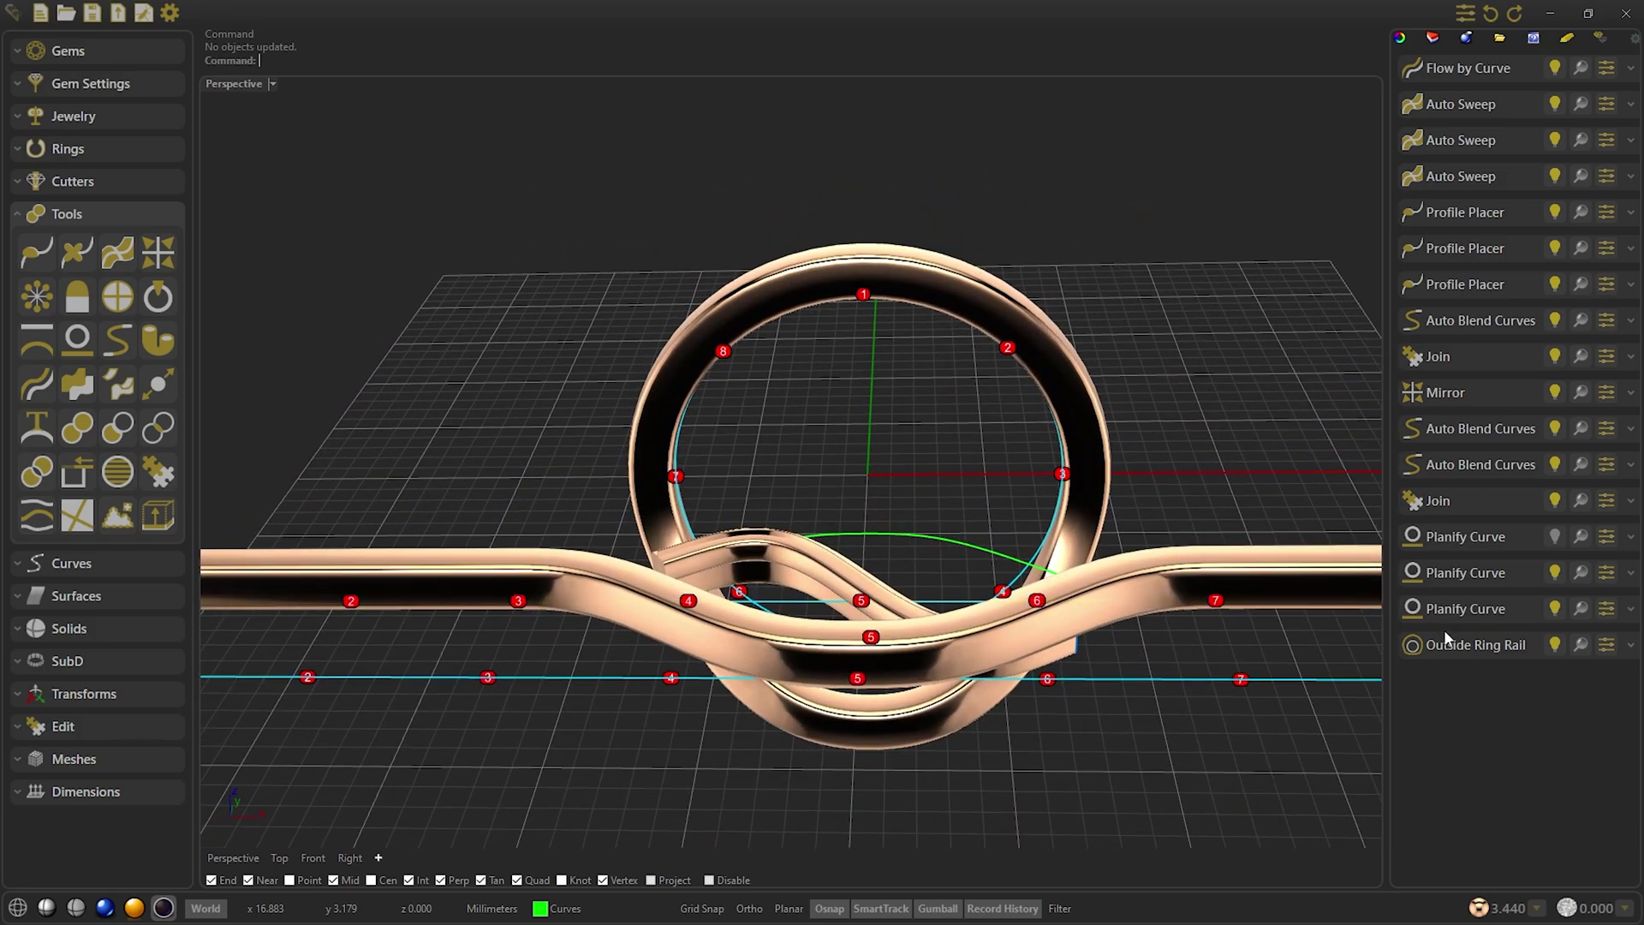
pyautogui.click(1447, 643)
pyautogui.moveTo(876, 626); pyautogui.dragTo(827, 531, button='right')
pyautogui.press('Escape')
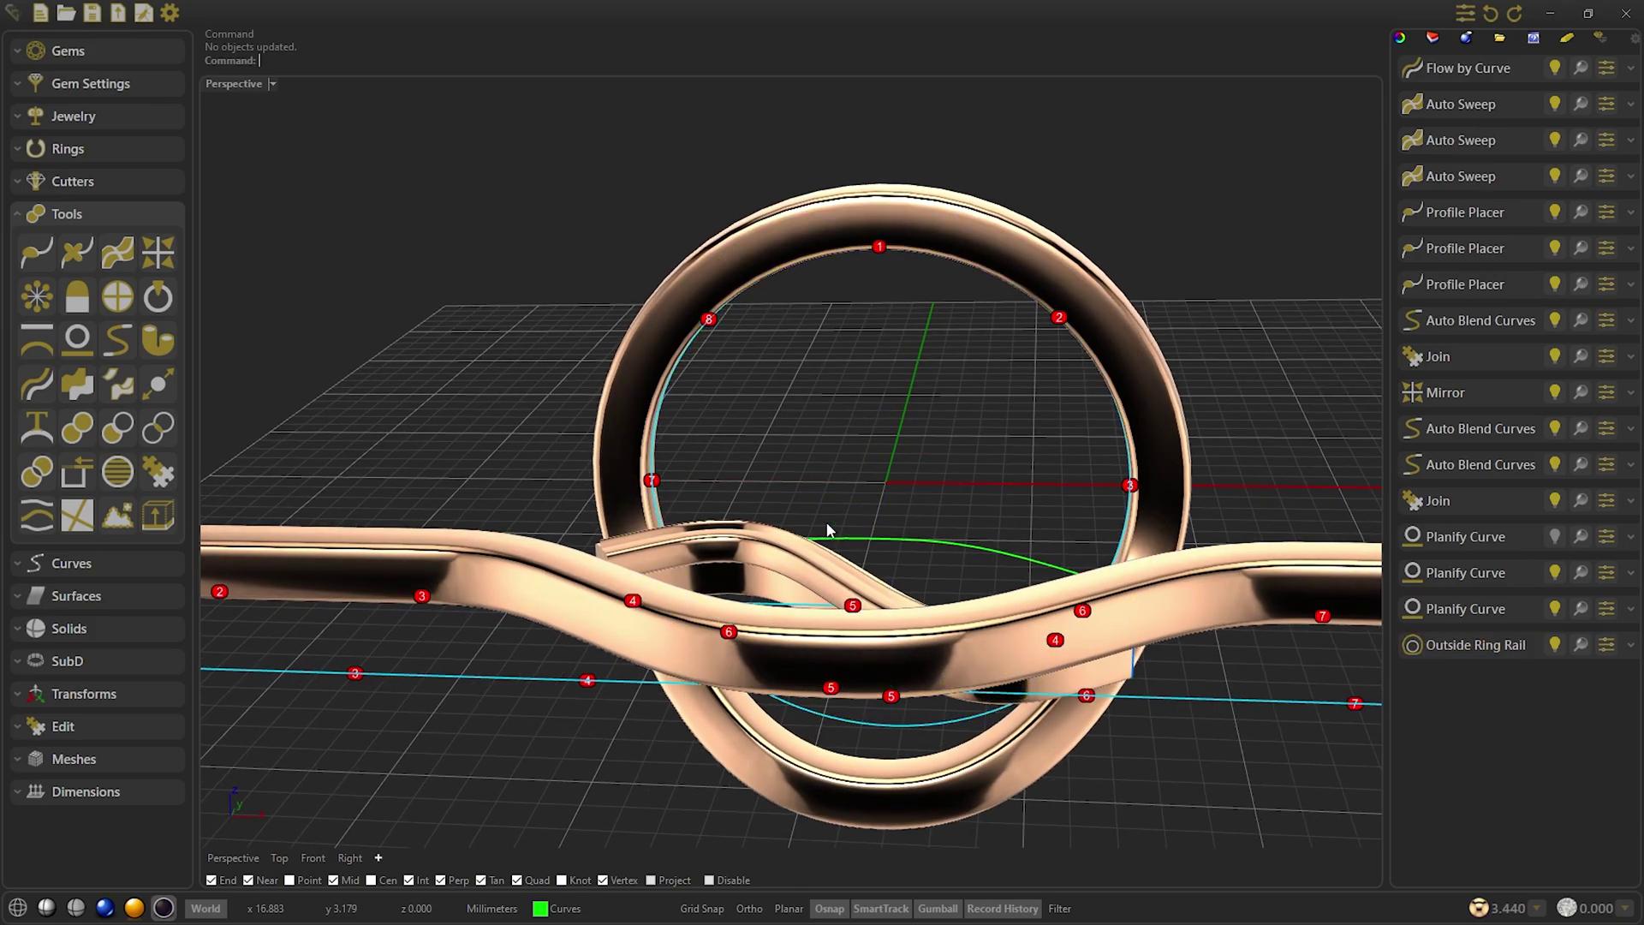
pyautogui.click(1434, 643)
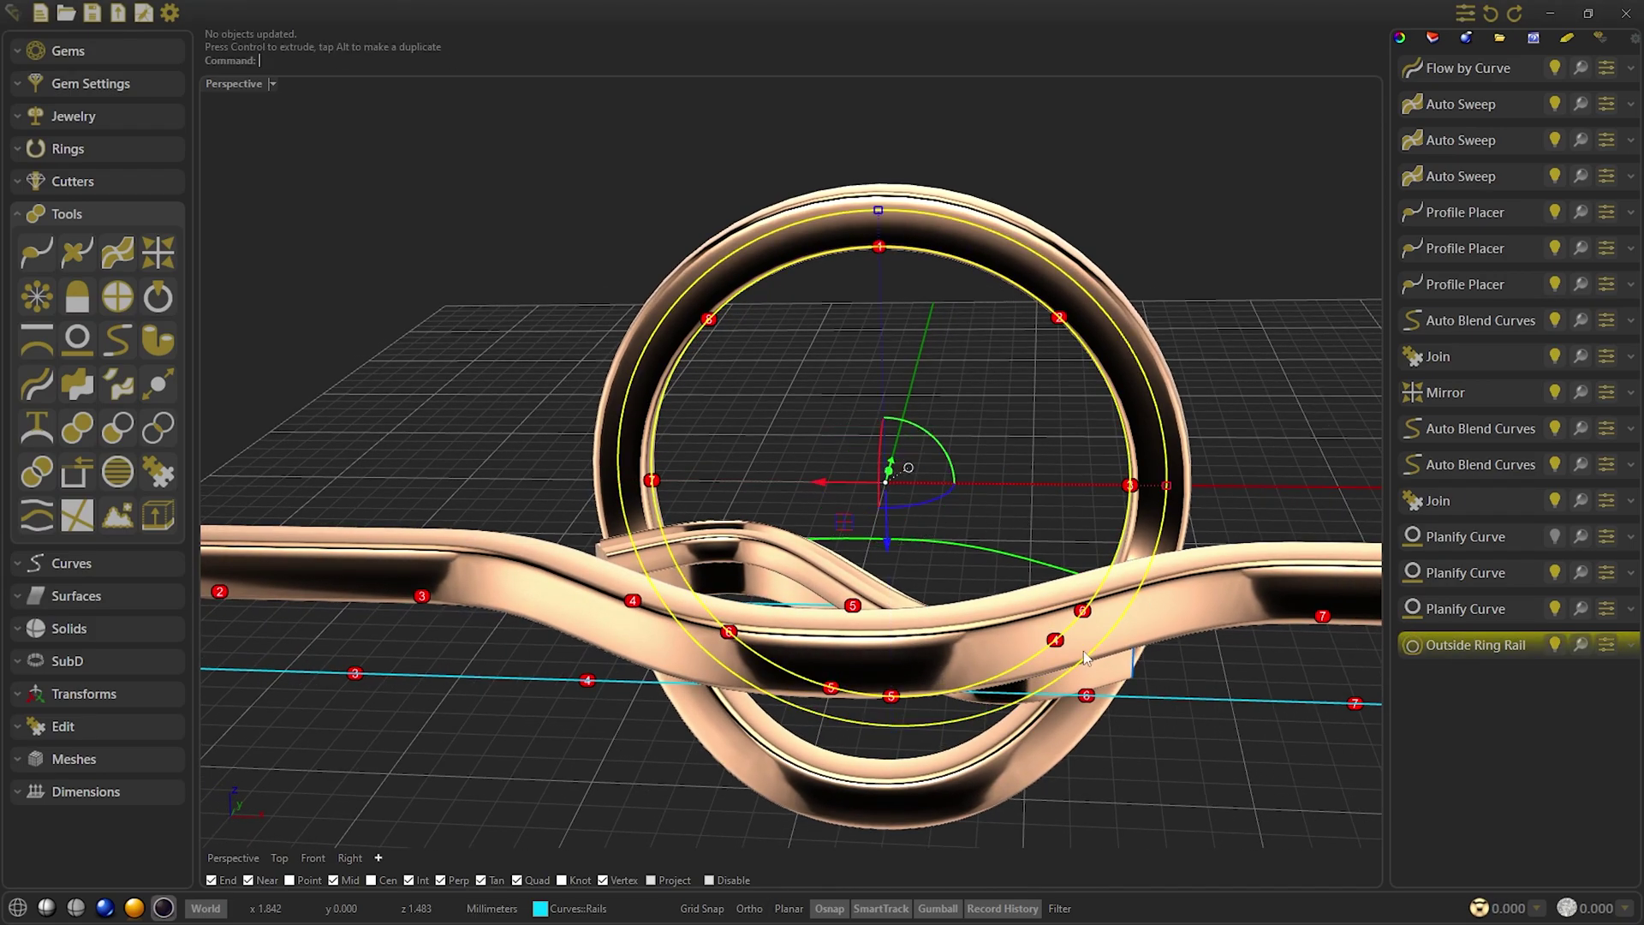
pyautogui.click(1200, 240)
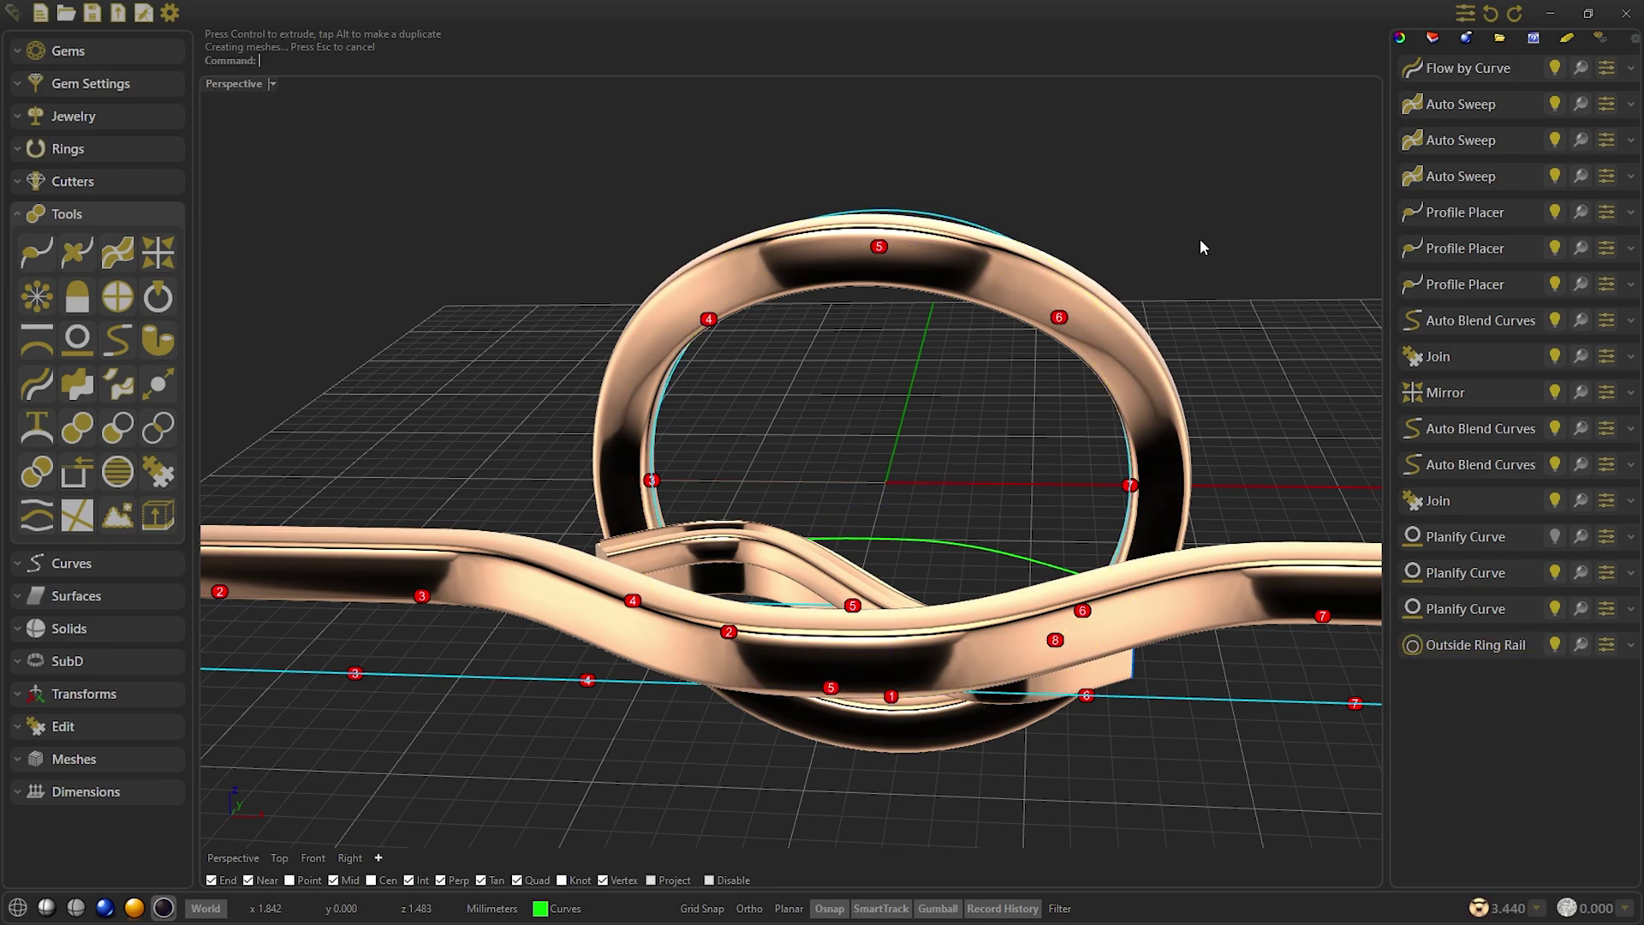
# Mirror the flowed ring band with Mirror Horizontal on, and accept it
pyautogui.moveTo(1200, 238); pyautogui.dragTo(830, 356, button='right')
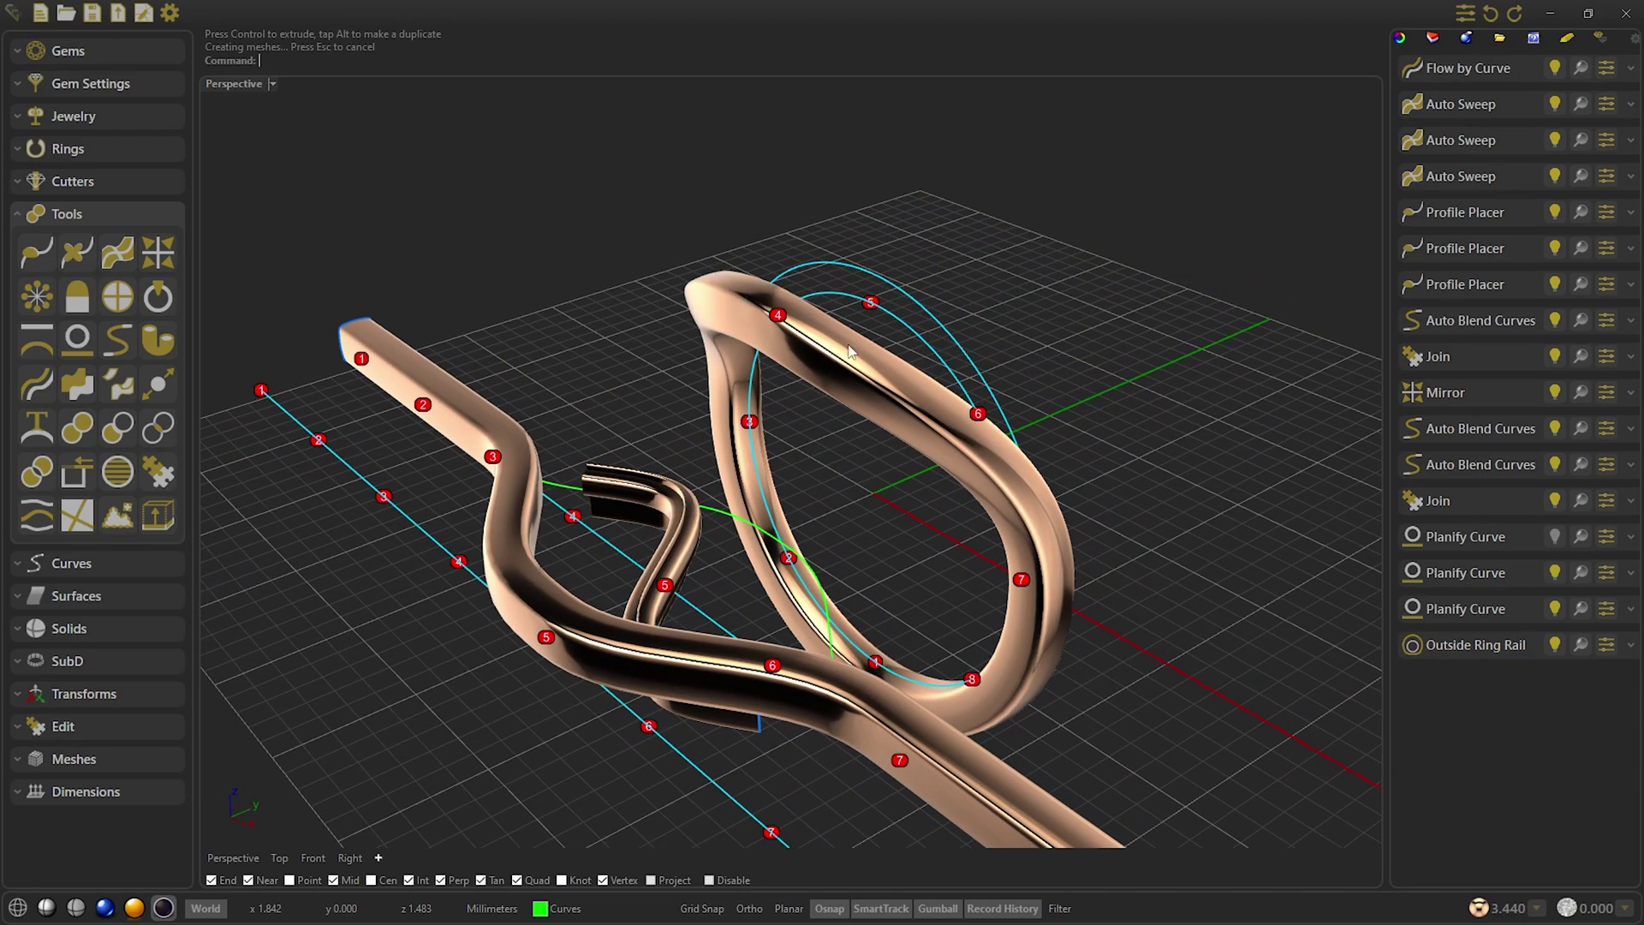
pyautogui.click(819, 370)
pyautogui.click(168, 263)
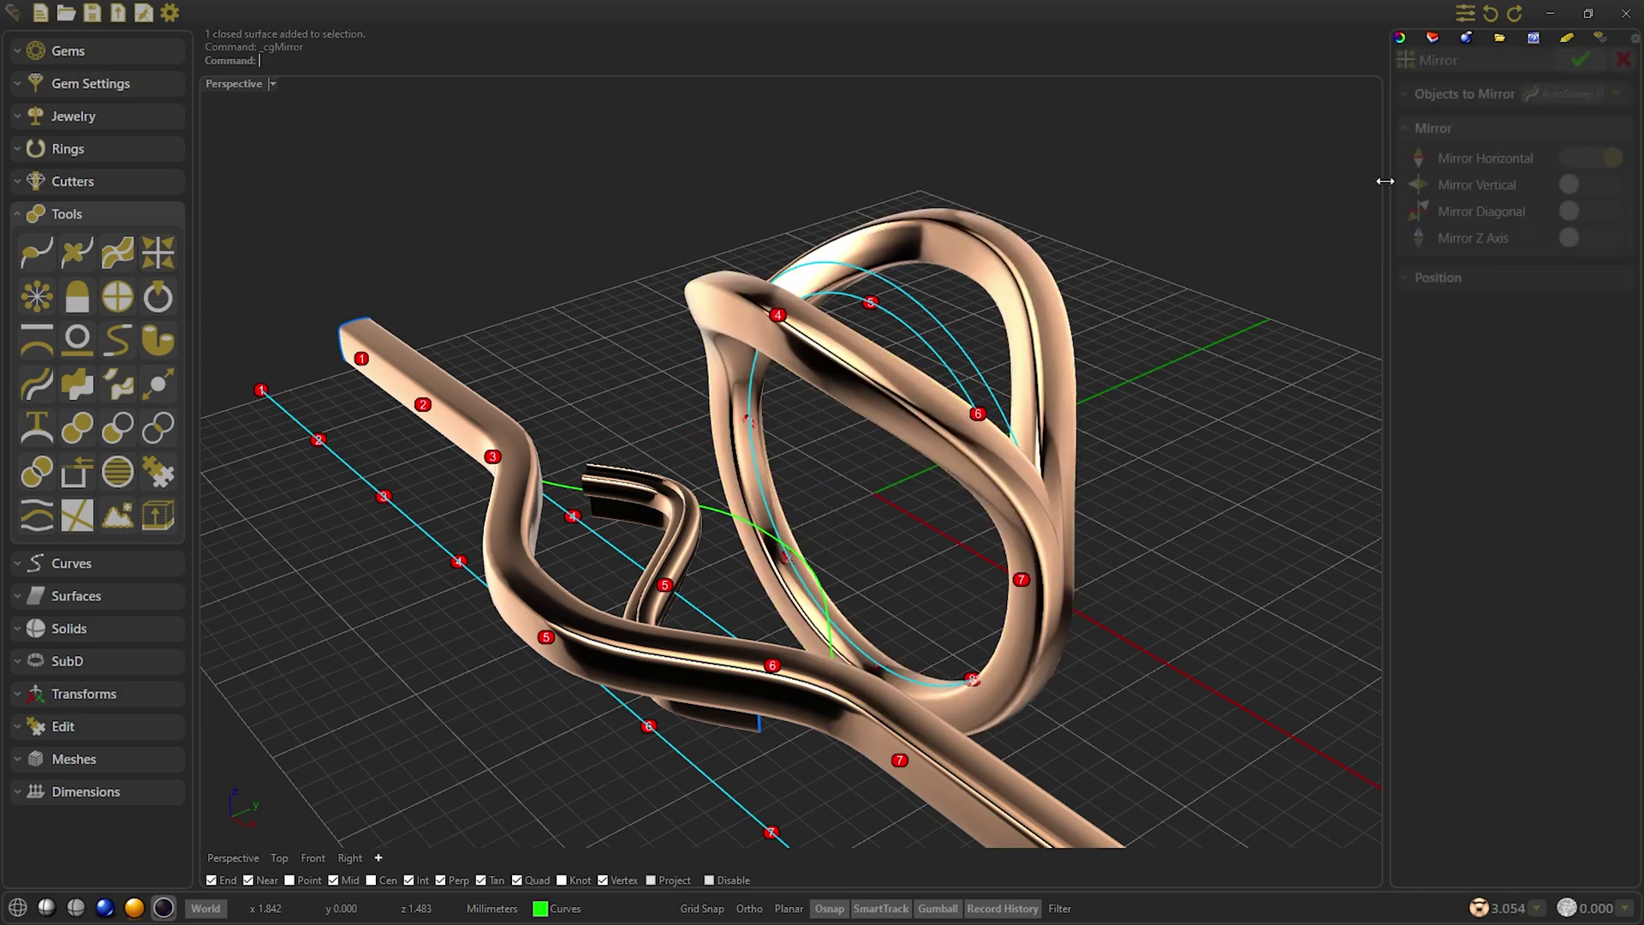
pyautogui.click(1574, 62)
# Hide the long flat Auto Sweep band so only its guide curves and the S-shaped sweeps remain in the flat design
pyautogui.moveTo(1191, 315); pyautogui.dragTo(1096, 355, button='right')
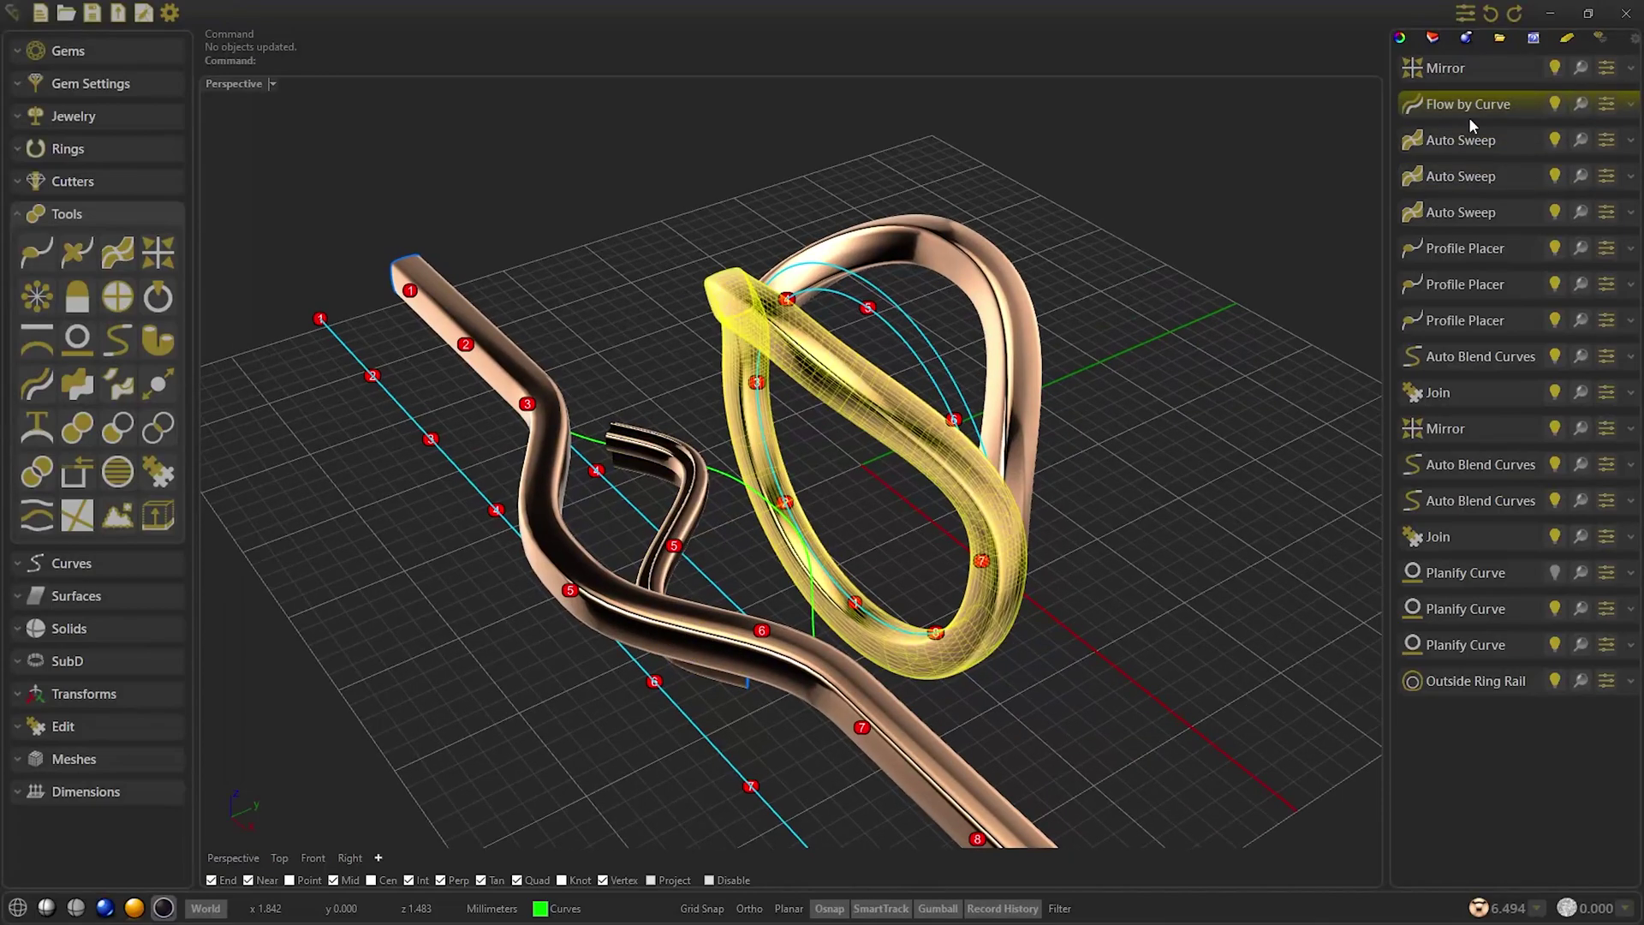
pyautogui.click(1555, 211)
pyautogui.moveTo(1094, 378); pyautogui.dragTo(776, 518, button='right')
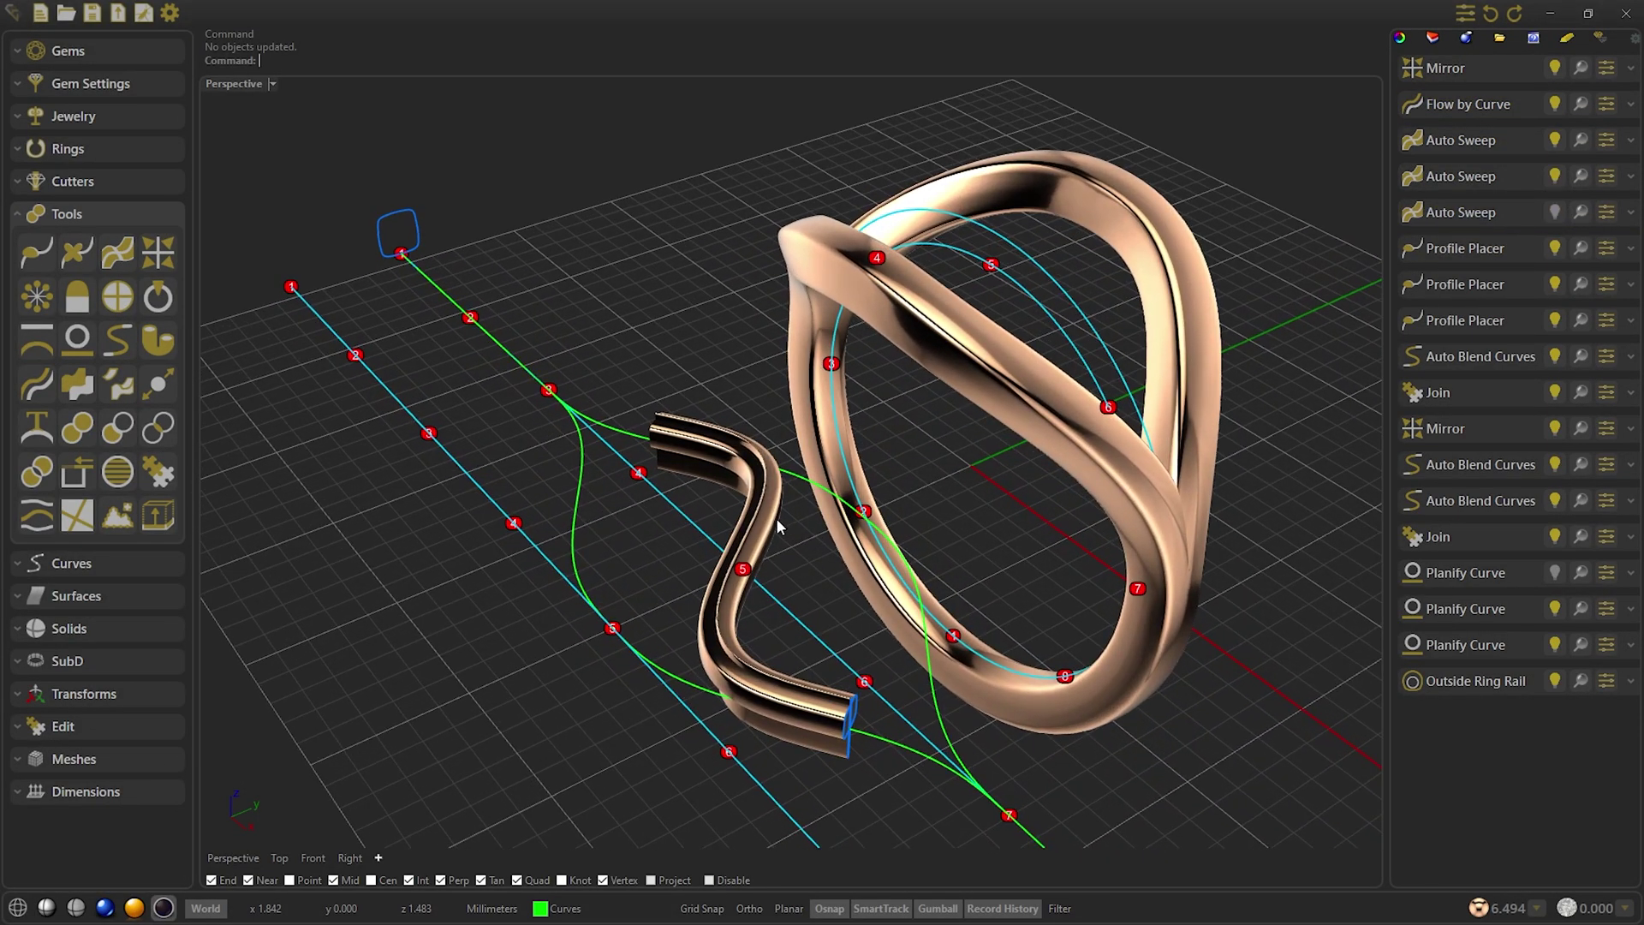
pyautogui.click(776, 519)
pyautogui.press('Escape')
# Auto Extrude the closed leaf-shaped joined curve as a solid with a Distance of 0.50, and accept it
pyautogui.moveTo(1011, 514); pyautogui.dragTo(937, 526, button='right')
pyautogui.click(937, 526)
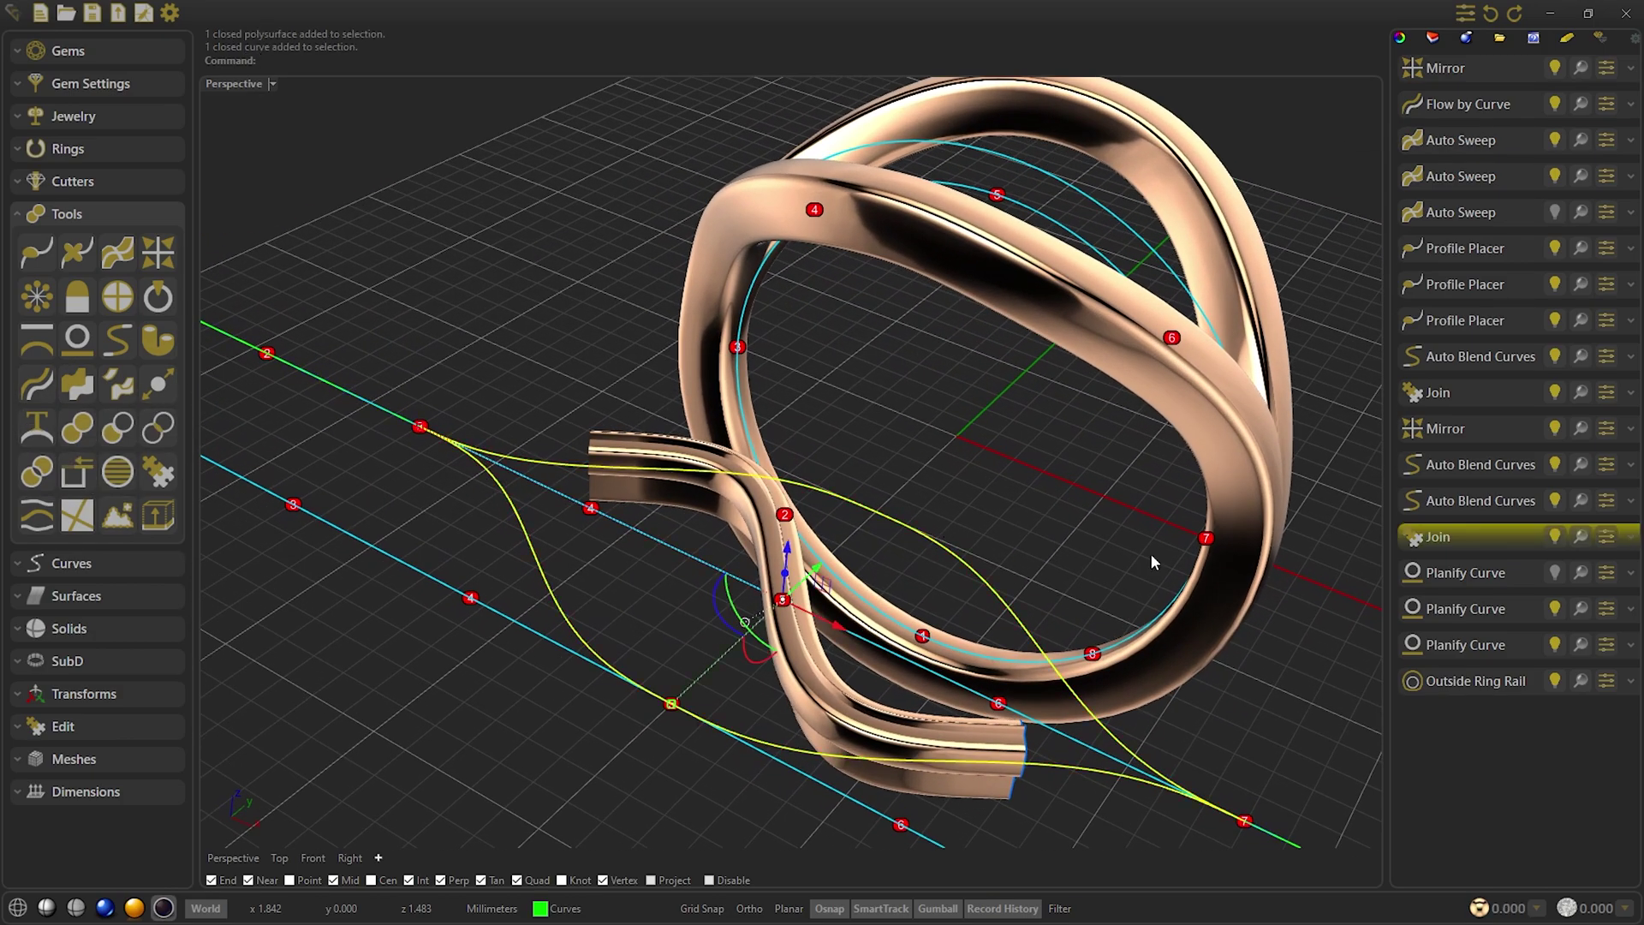
pyautogui.click(158, 515)
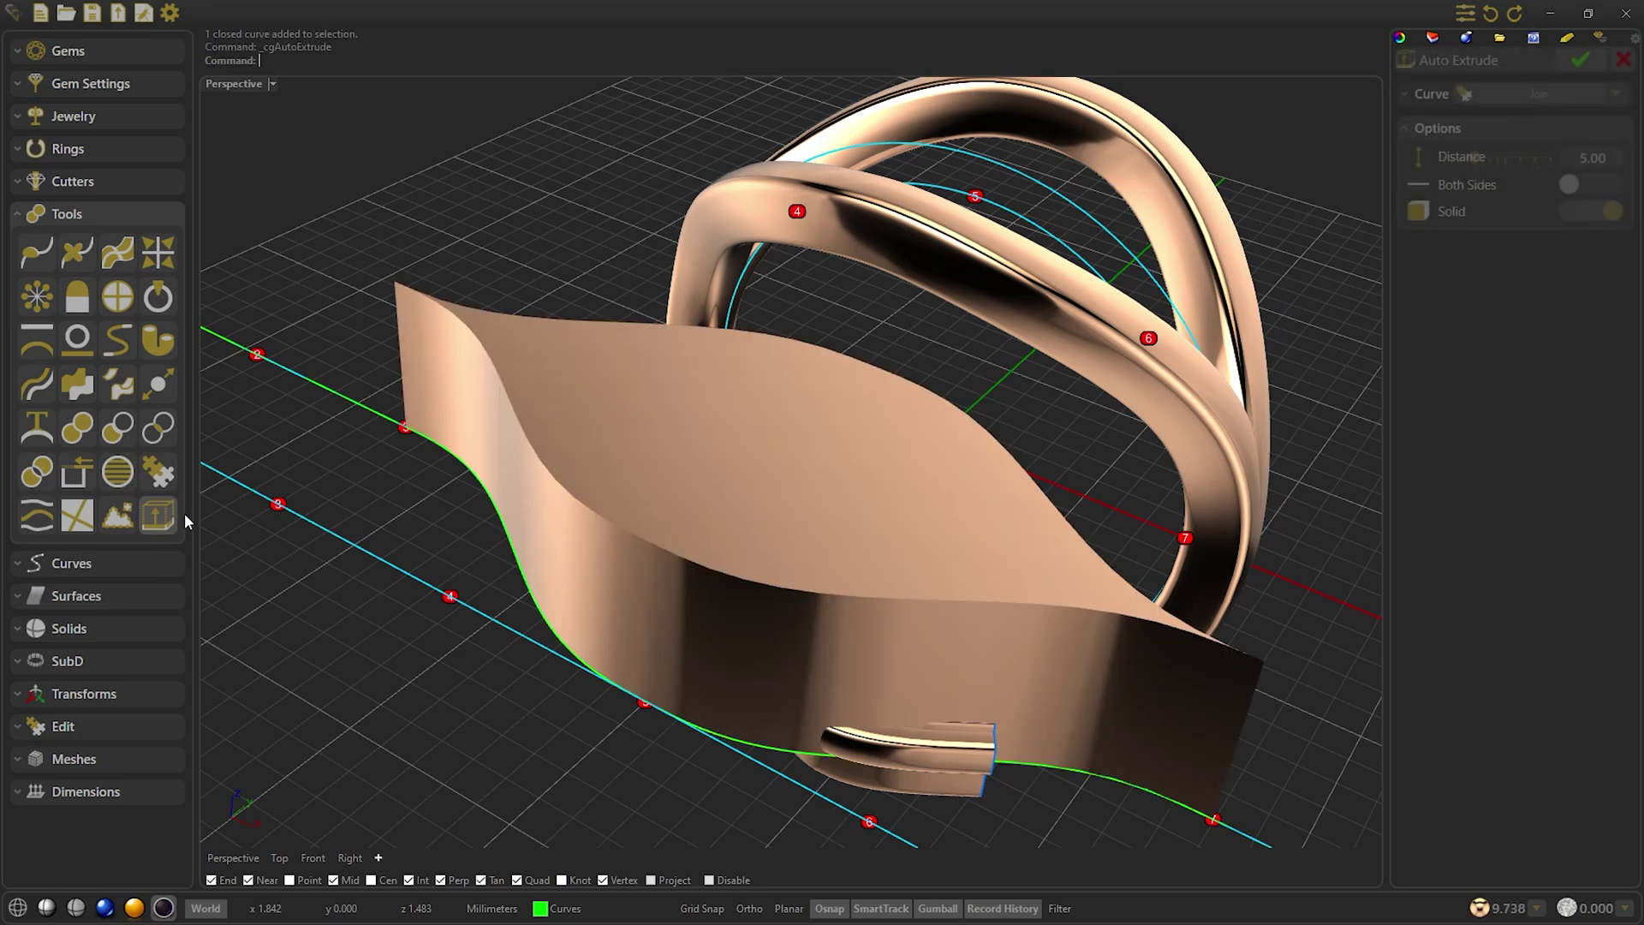
pyautogui.click(1465, 162)
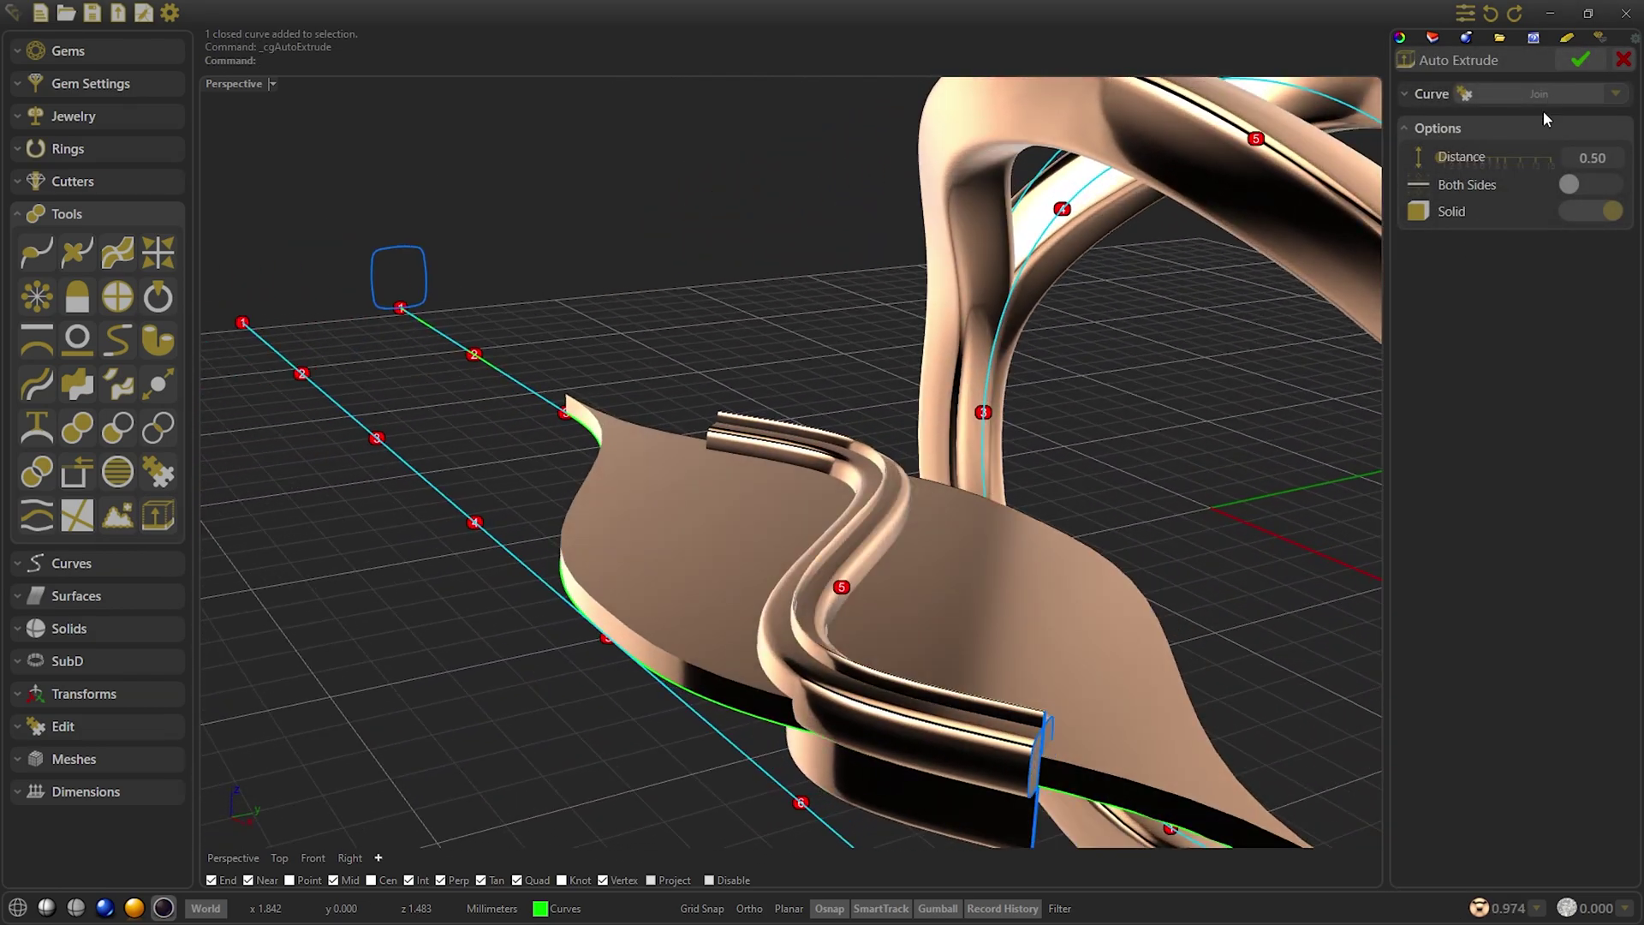
pyautogui.click(1580, 60)
pyautogui.click(144, 438)
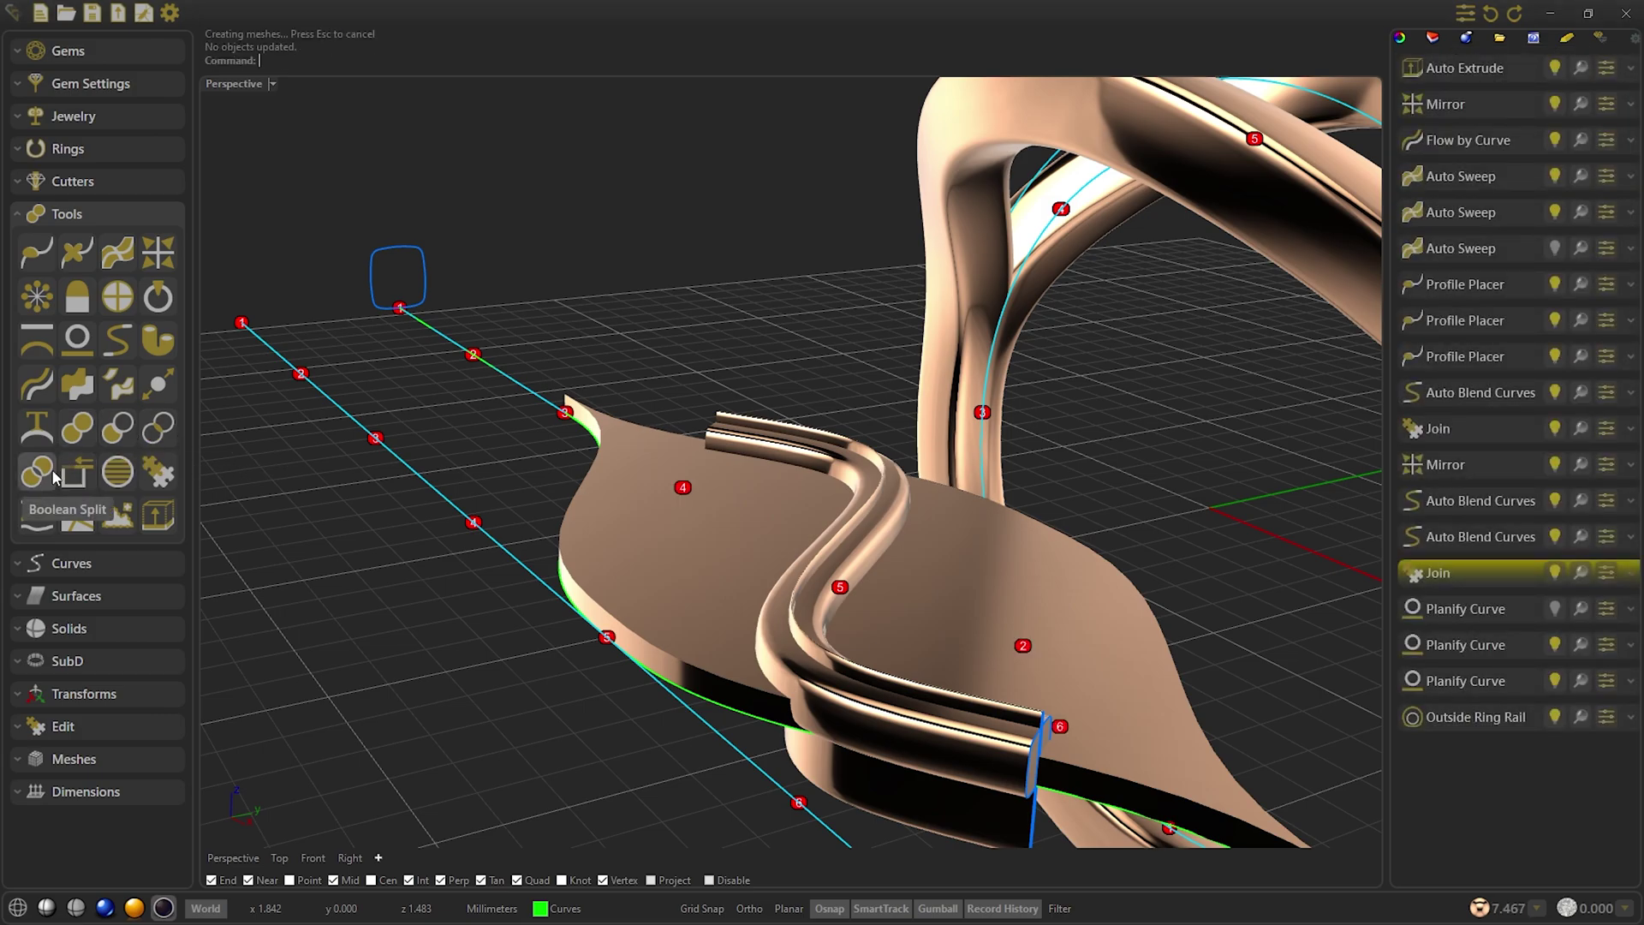
# Boolean Split the leaf-shaped Auto Extrude solid with the S-shaped Auto Sweep, accept it, and select one of the resulting halves
pyautogui.click(1426, 208)
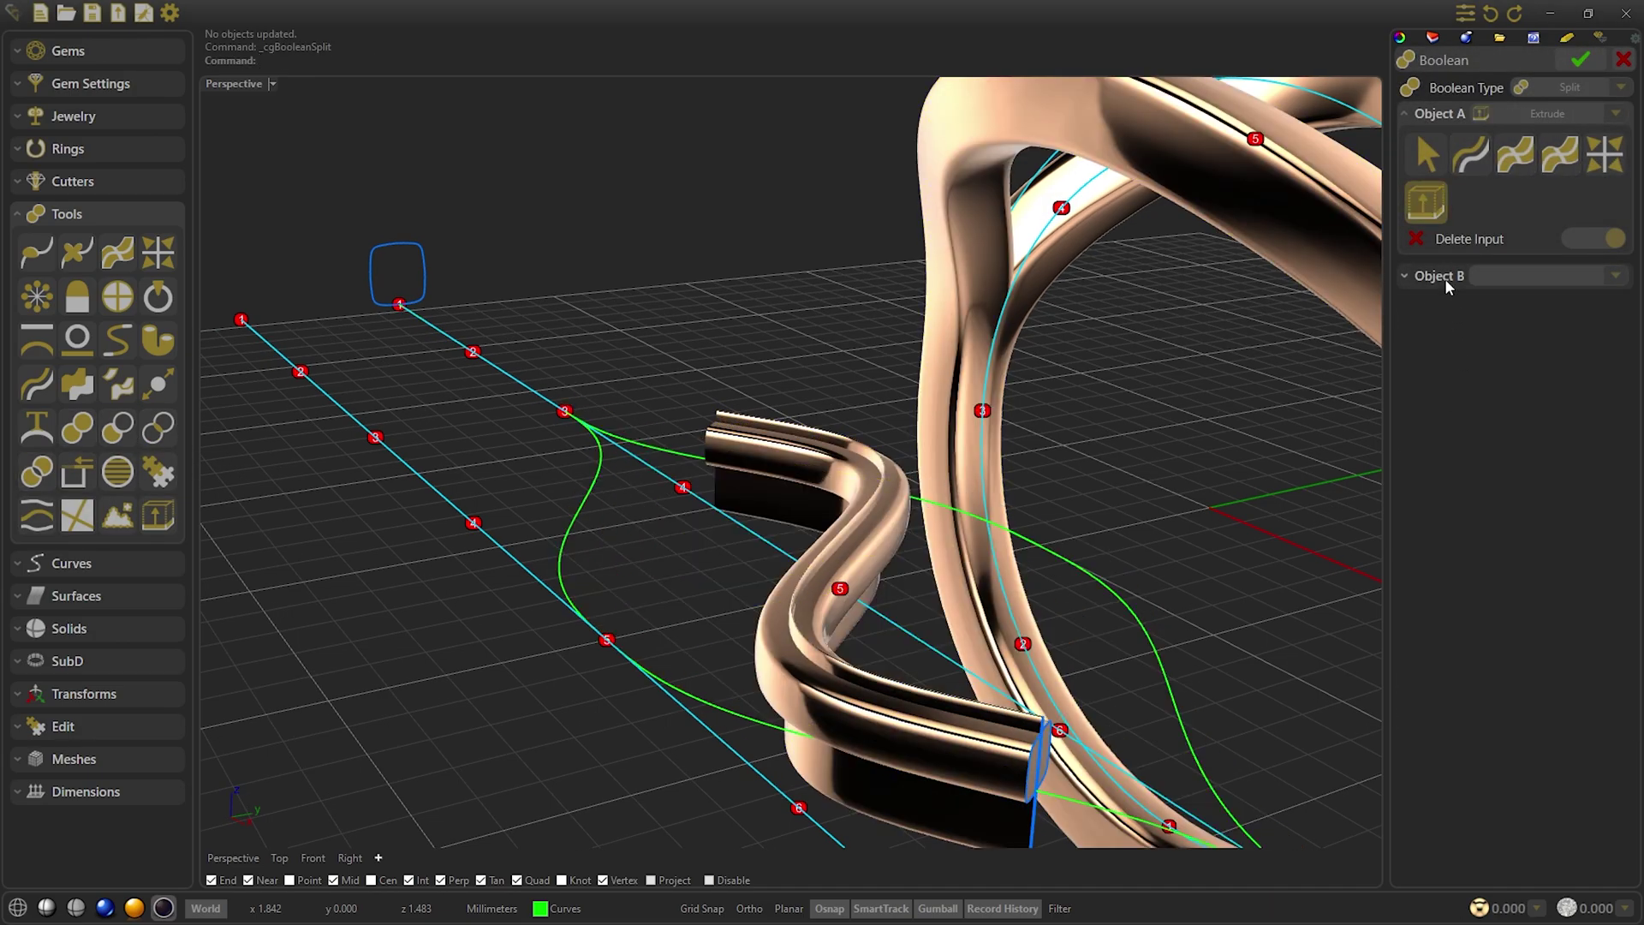
pyautogui.click(1446, 276)
pyautogui.click(1563, 190)
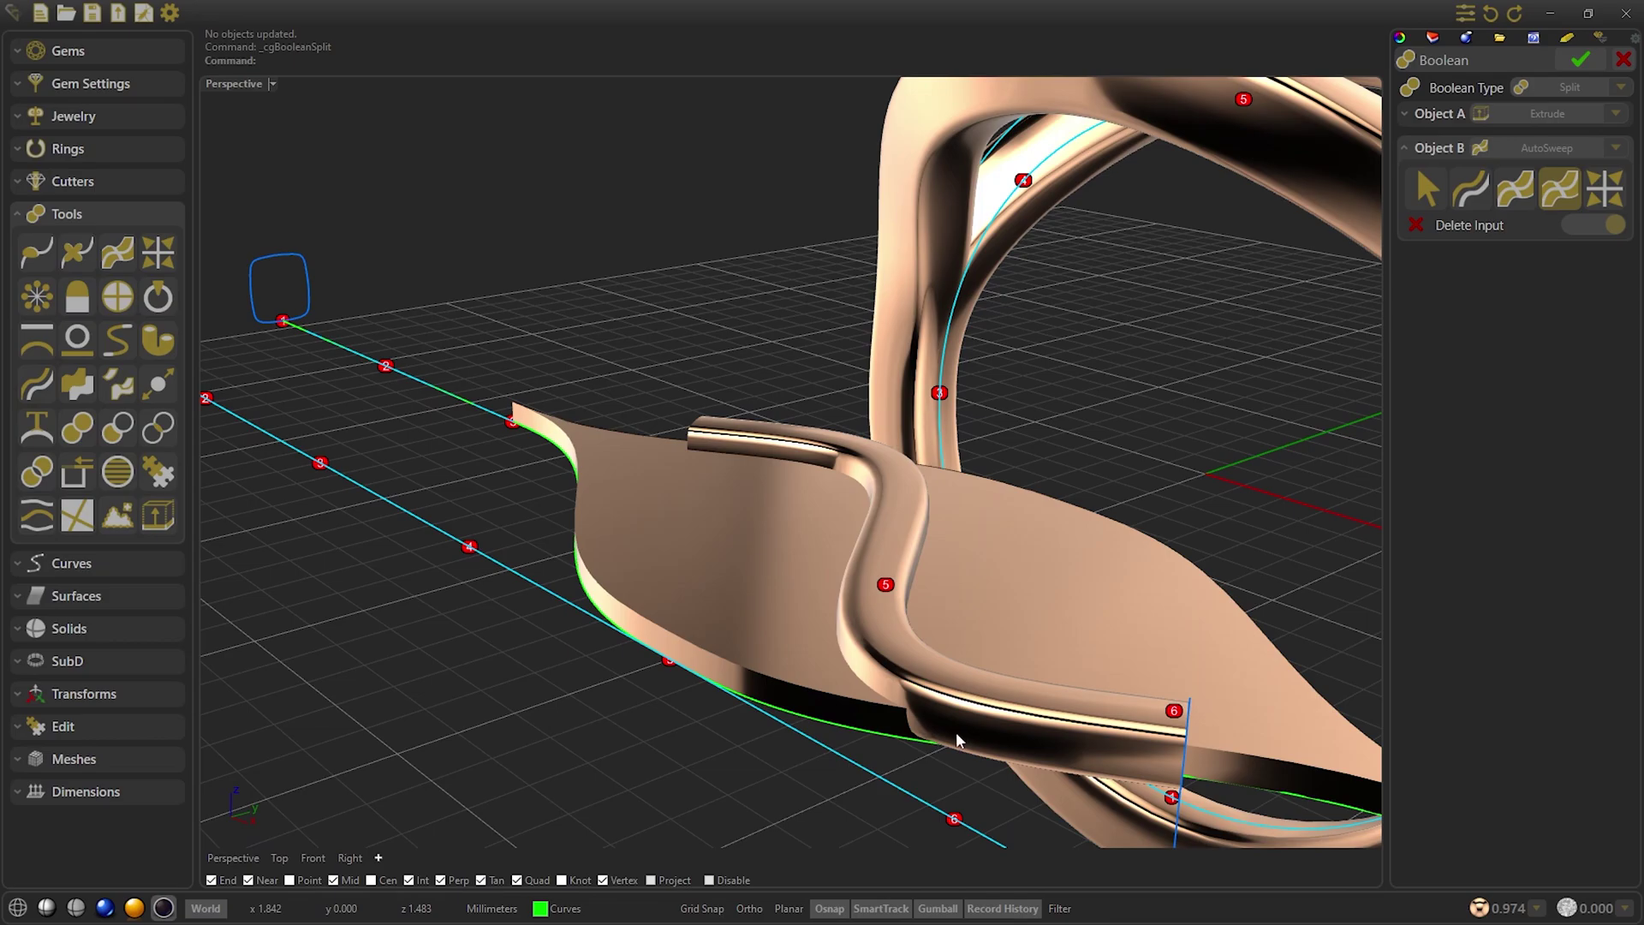
pyautogui.moveTo(742, 382)
pyautogui.mouseDown(button='right')
pyautogui.moveTo(896, 757)
pyautogui.moveTo(879, 519)
pyautogui.mouseUp(button='right')
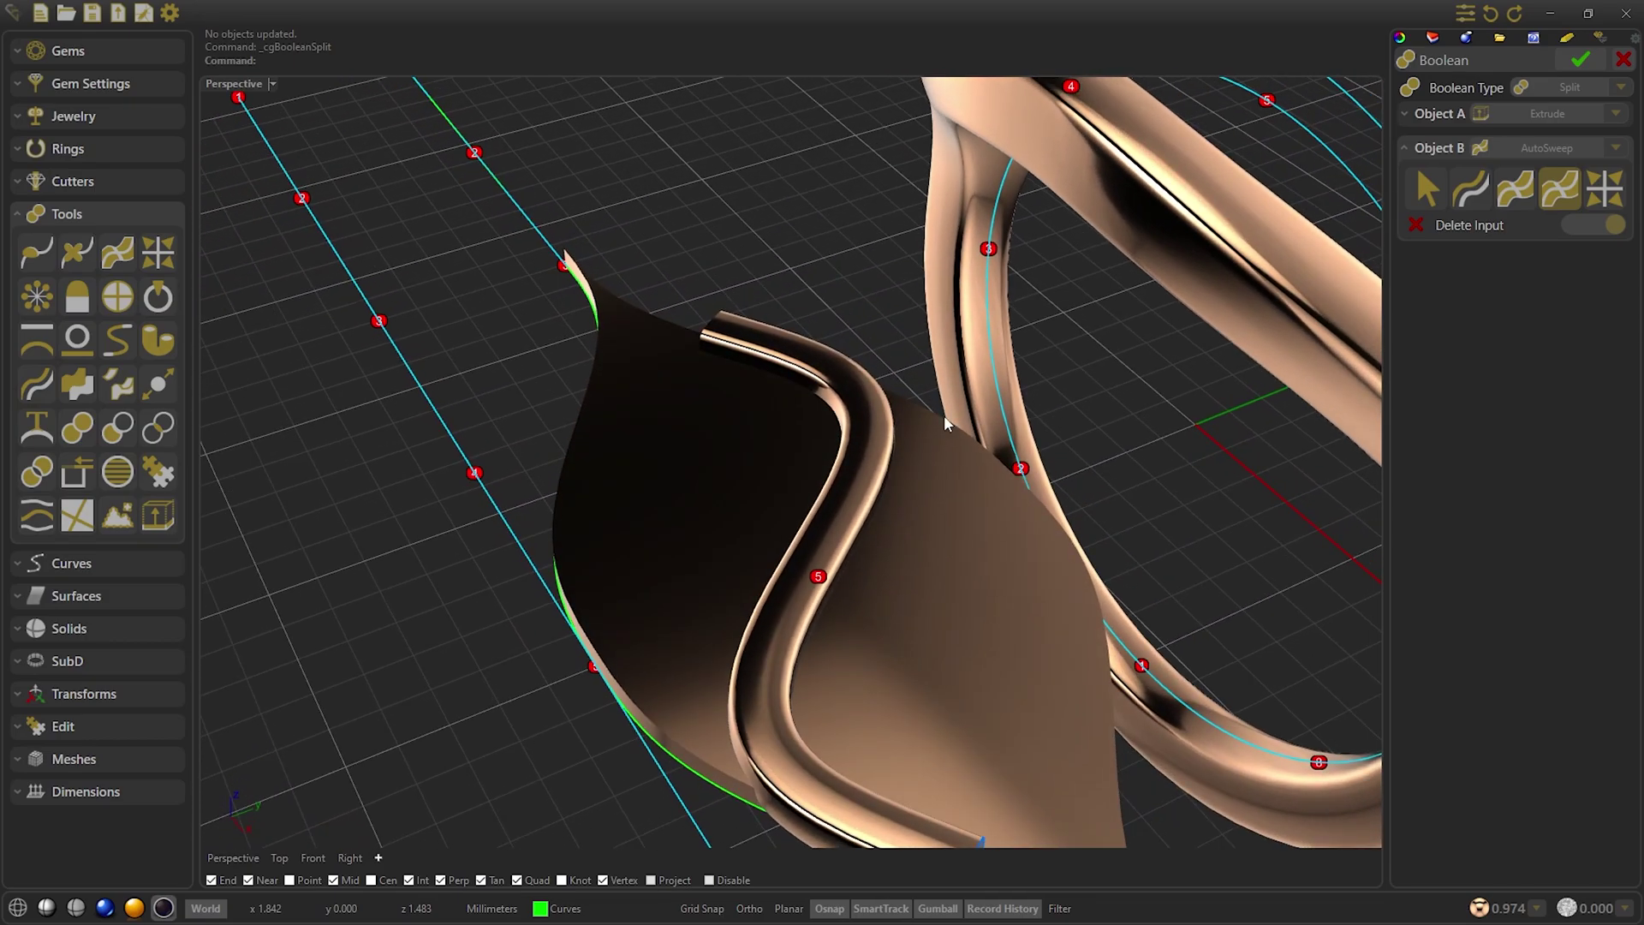
pyautogui.click(1581, 59)
pyautogui.scroll(-3, 921, 567)
pyautogui.click(660, 543)
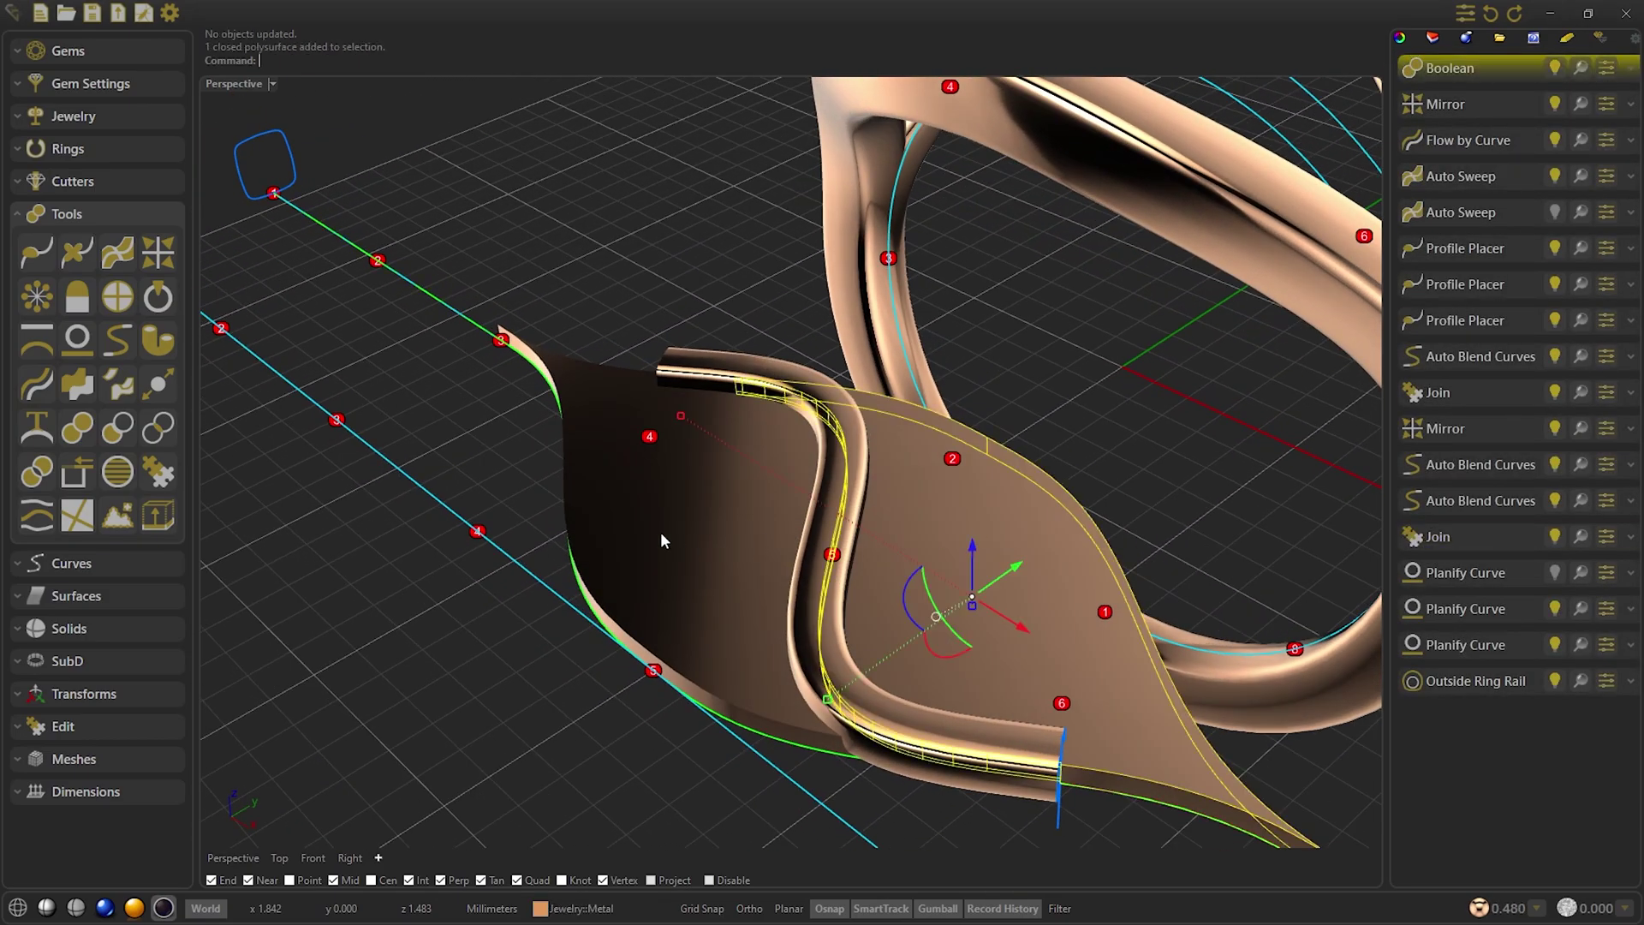
pyautogui.click(779, 342)
pyautogui.moveTo(779, 341); pyautogui.dragTo(685, 462, button='right')
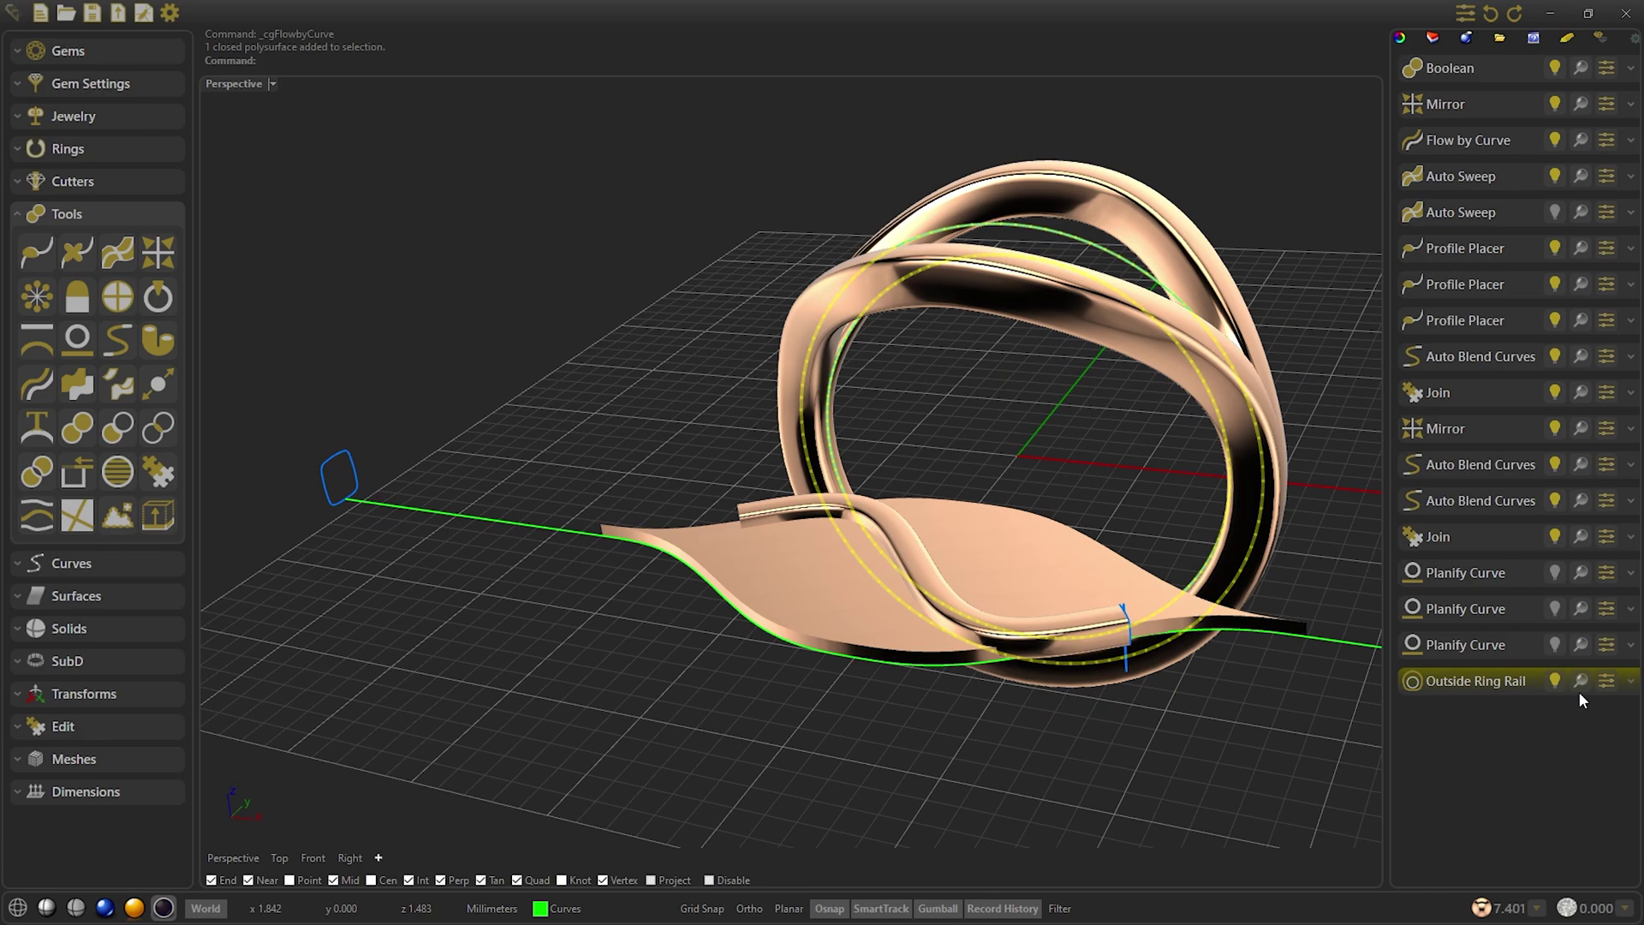
# Show the straight planified guide curve running through the leaf plate again
pyautogui.click(1555, 576)
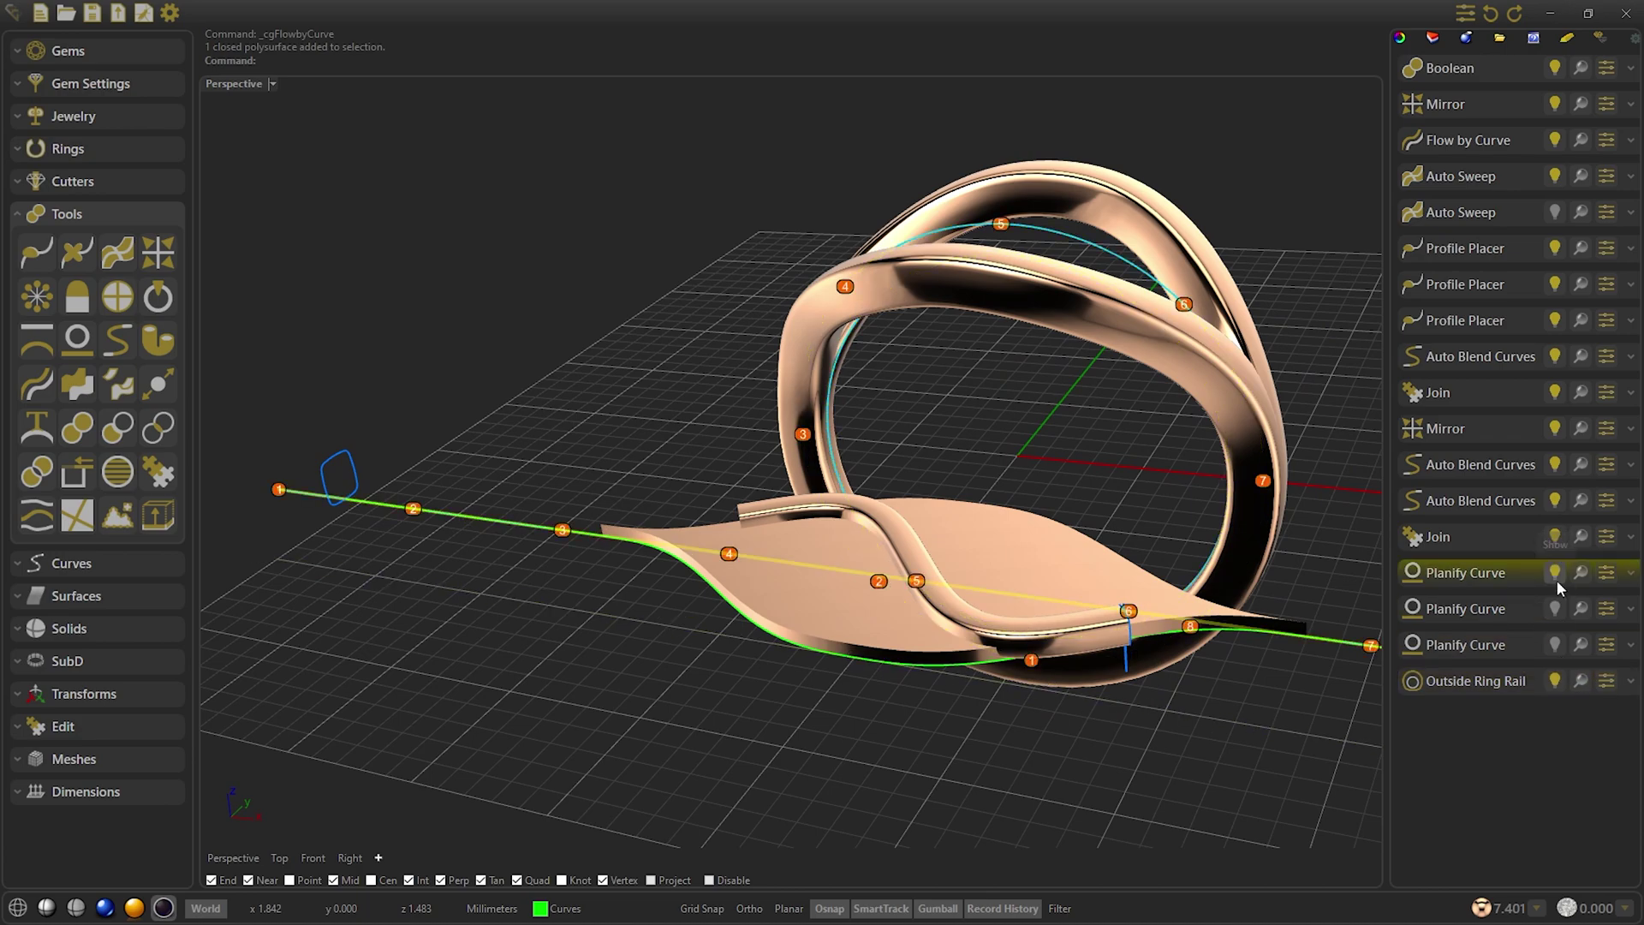
pyautogui.click(1461, 568)
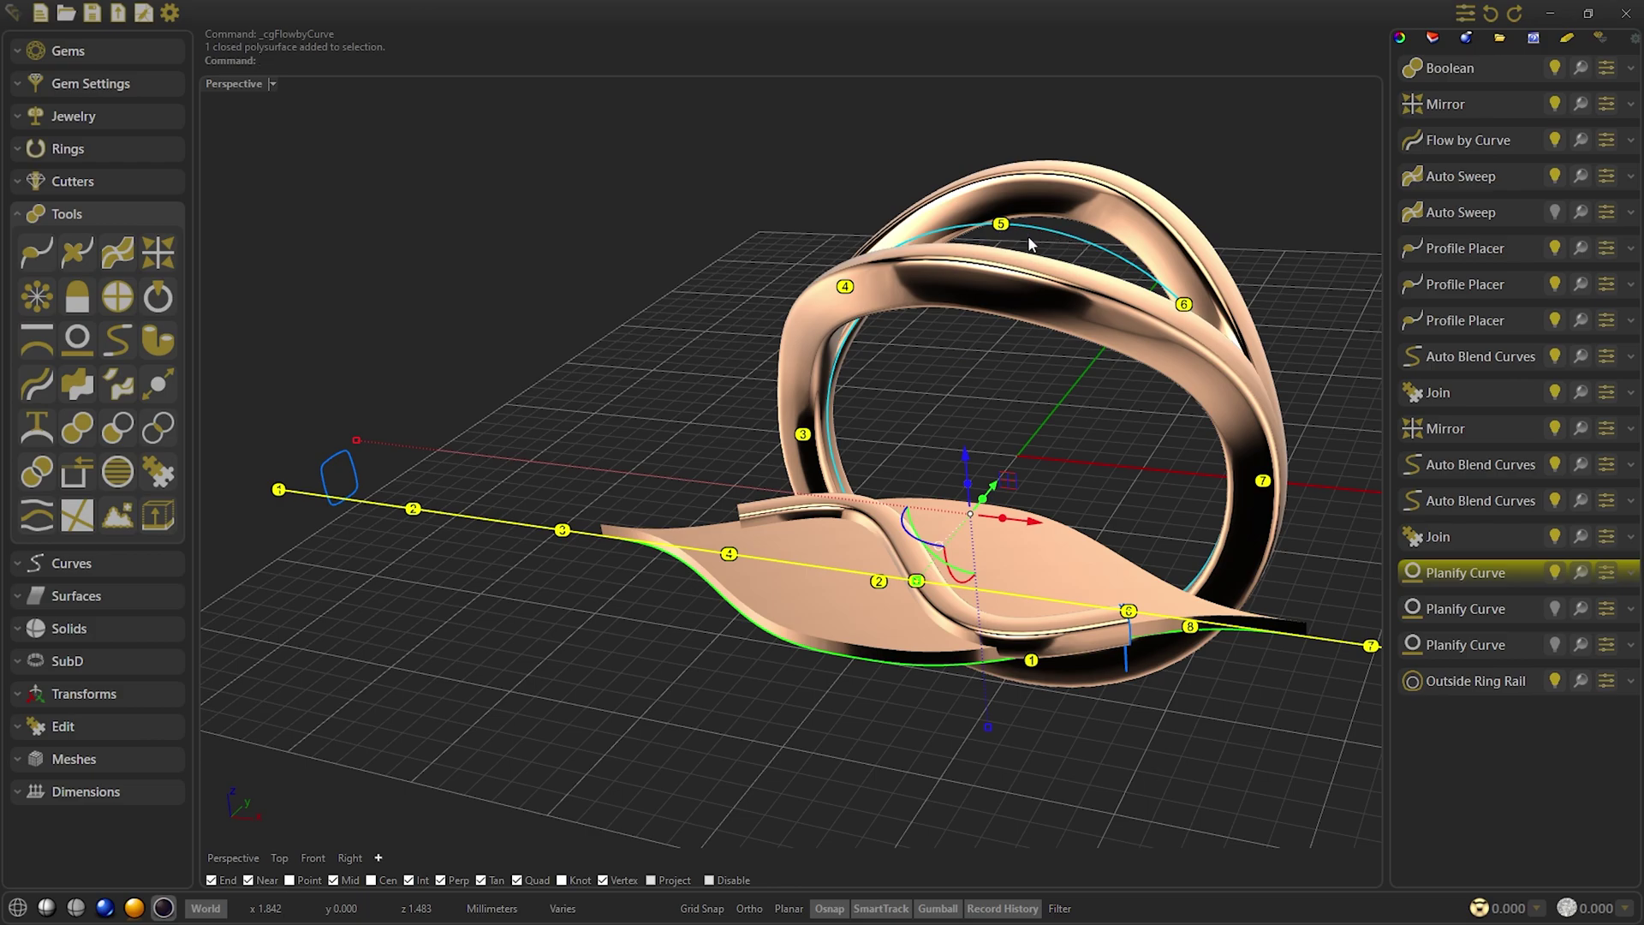
pyautogui.moveTo(1103, 247); pyautogui.dragTo(1051, 207, button='right')
pyautogui.click(614, 279)
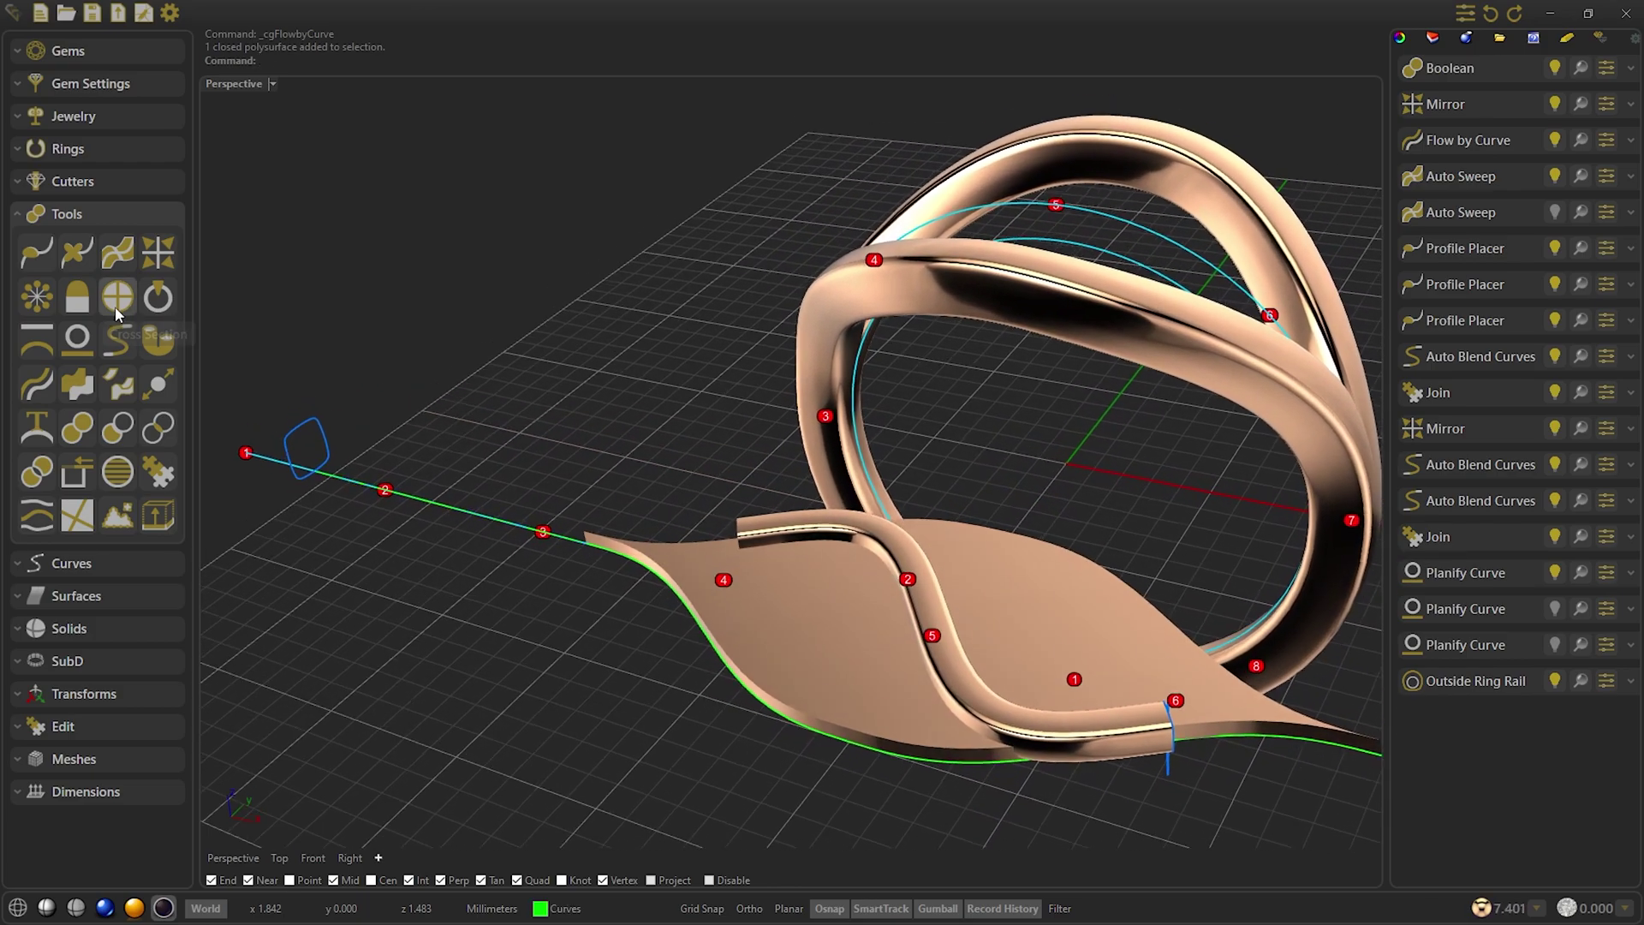
# Flow by Curve the Boolean half plate from the straight planified curve onto the Outside Ring Rail, and accept it
pyautogui.click(40, 388)
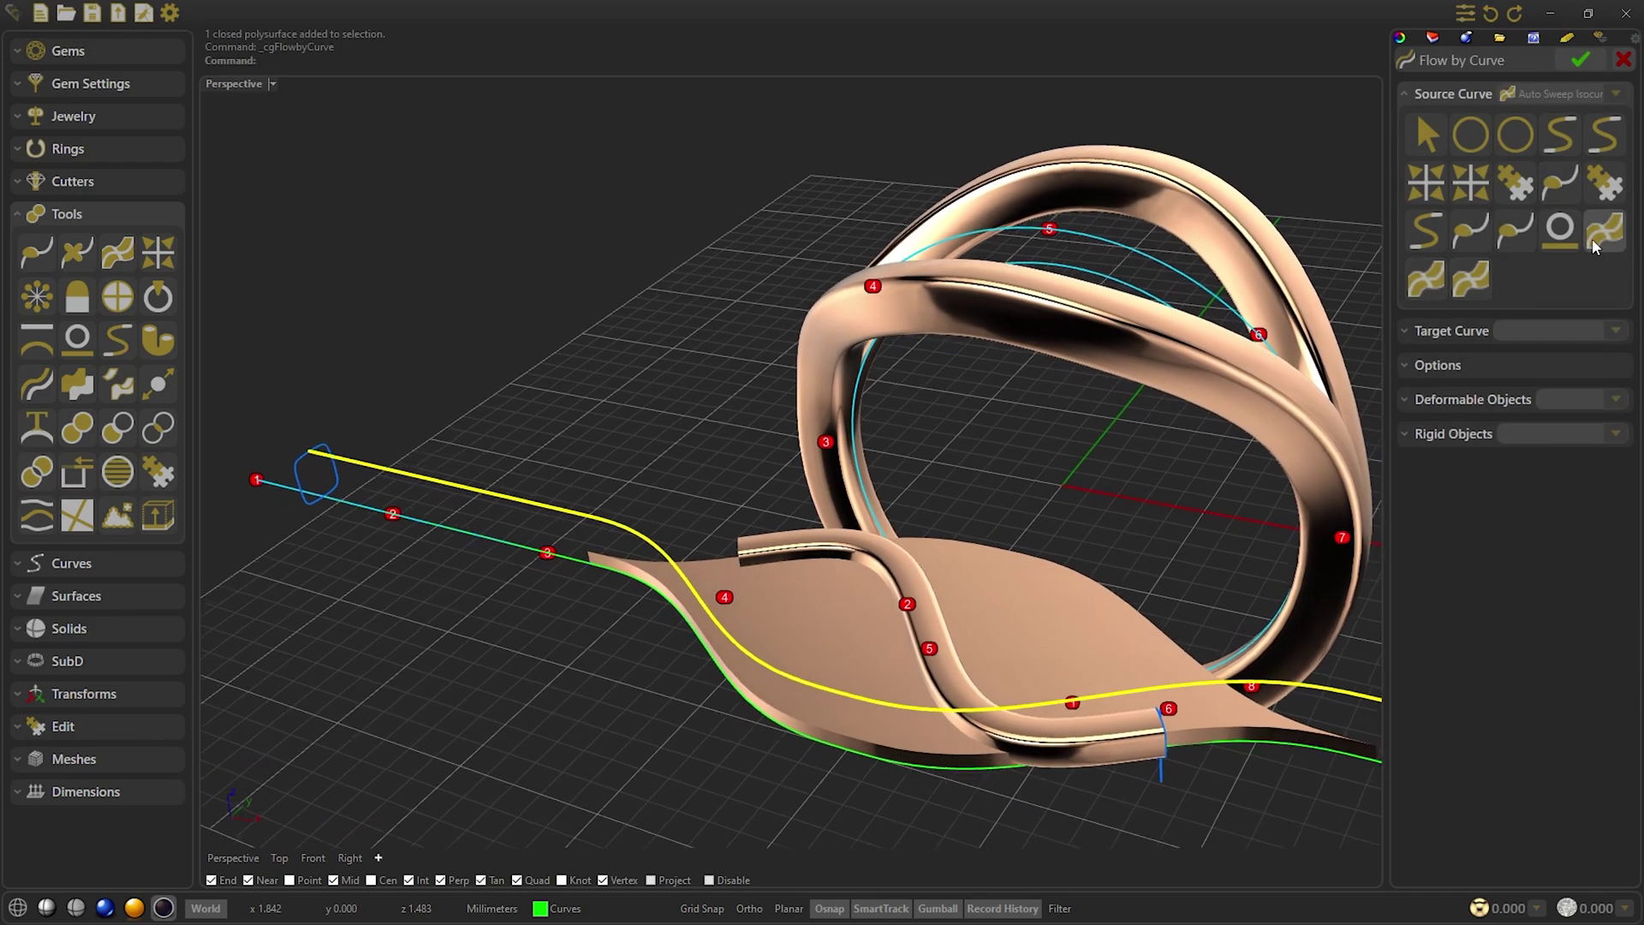
pyautogui.click(1560, 229)
pyautogui.click(1439, 332)
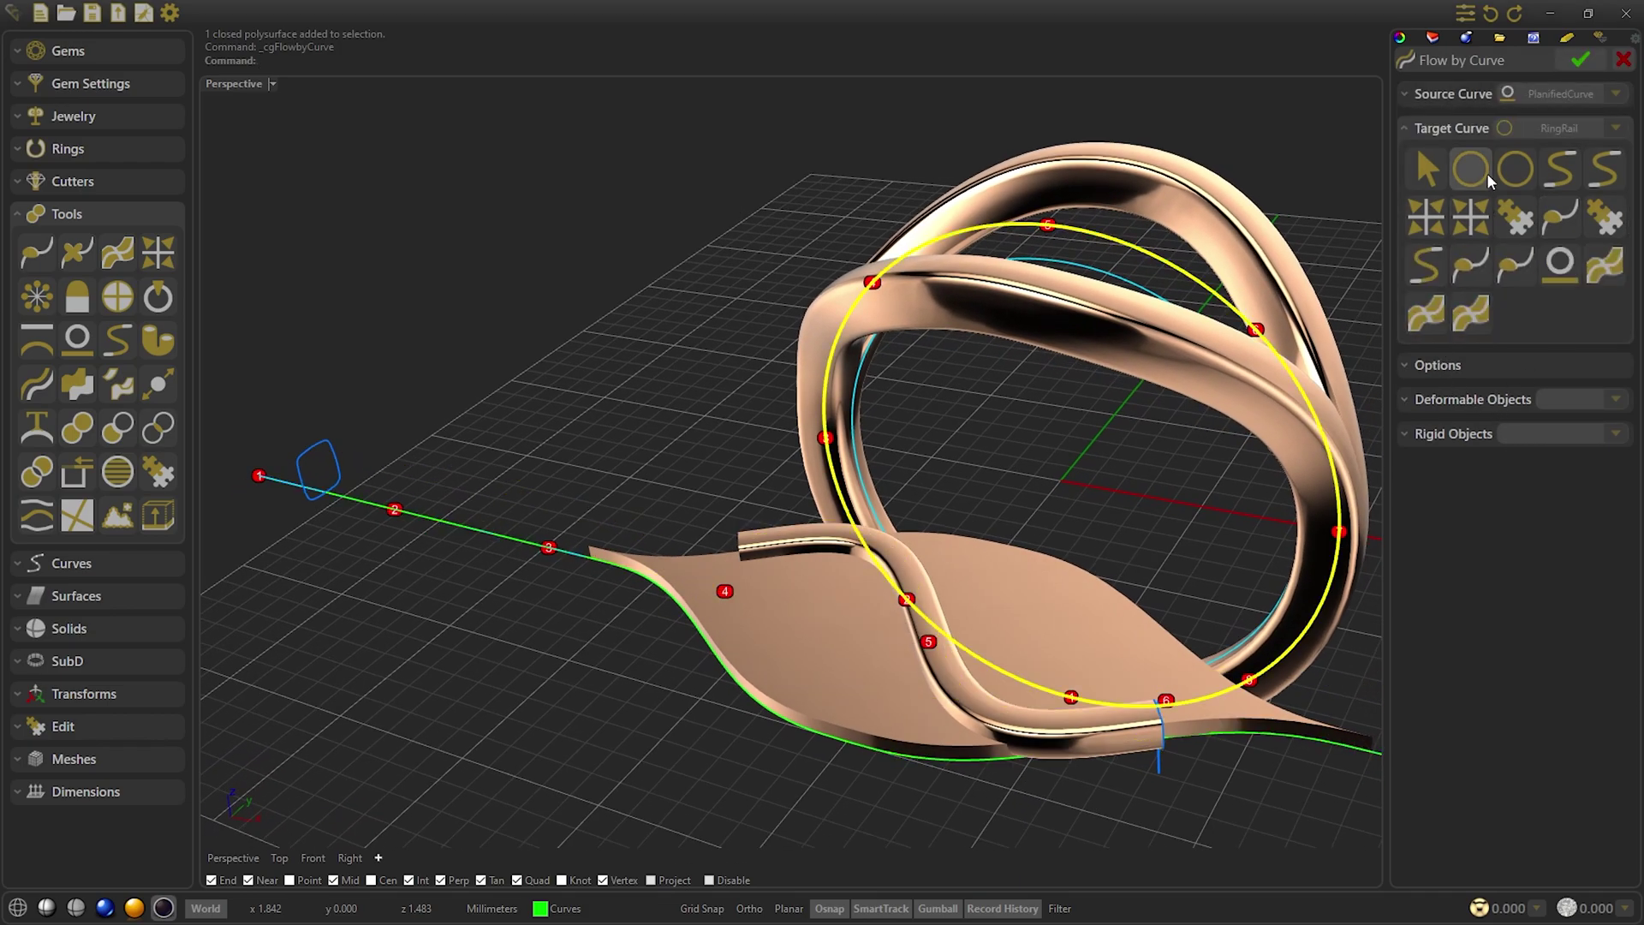
pyautogui.click(1468, 172)
pyautogui.click(1473, 399)
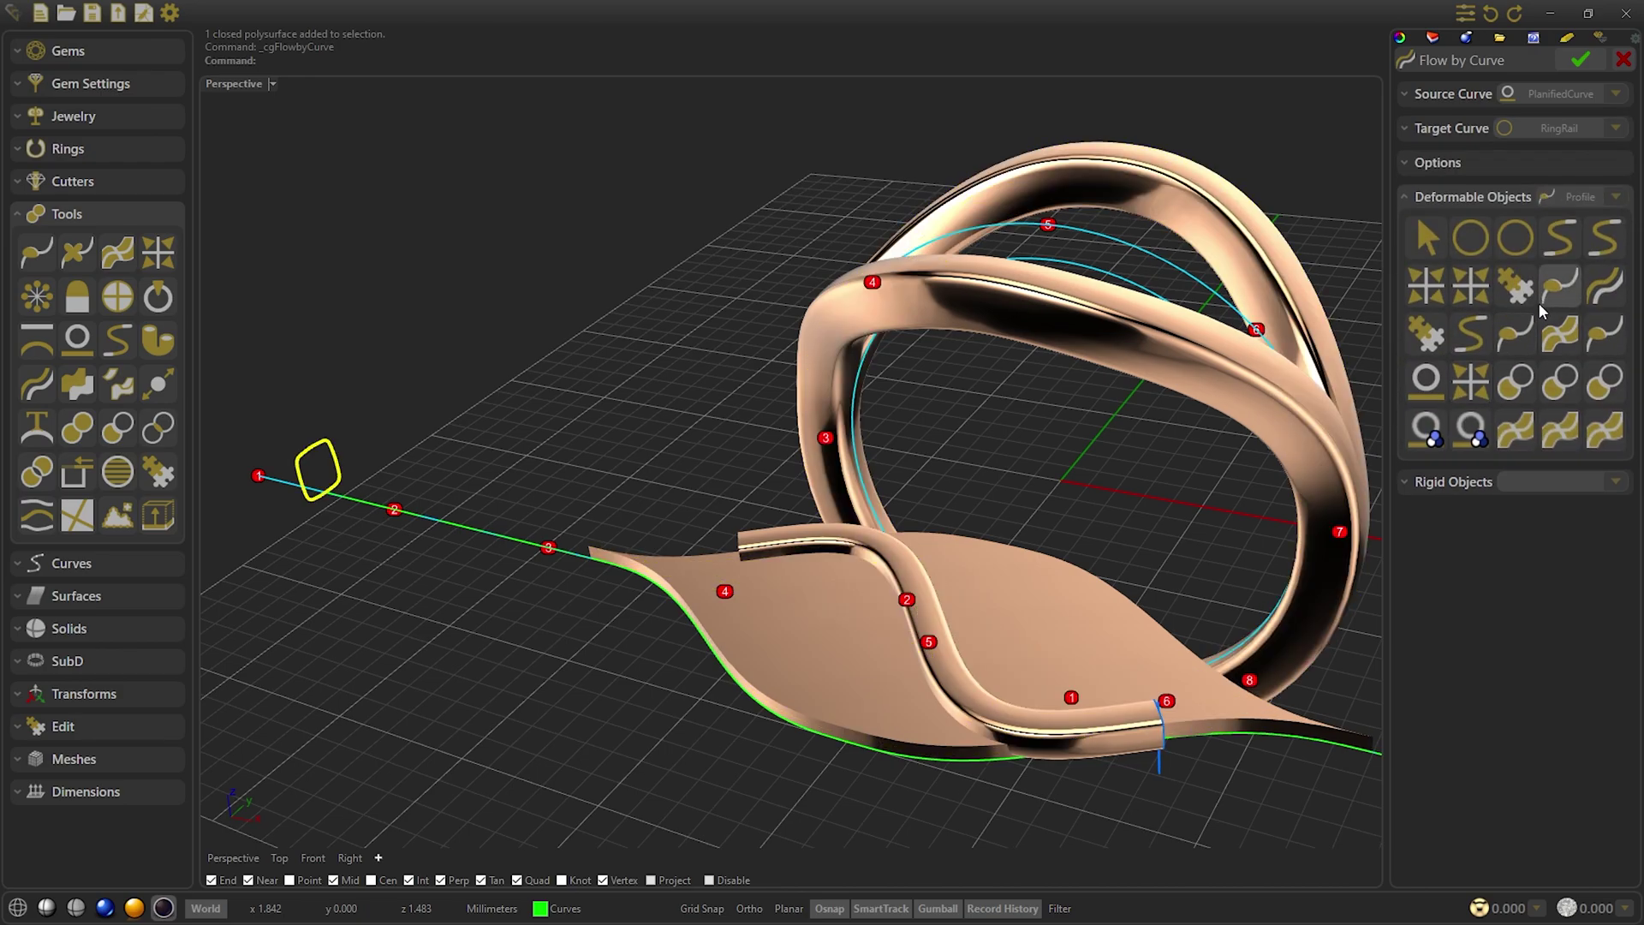
pyautogui.click(1561, 382)
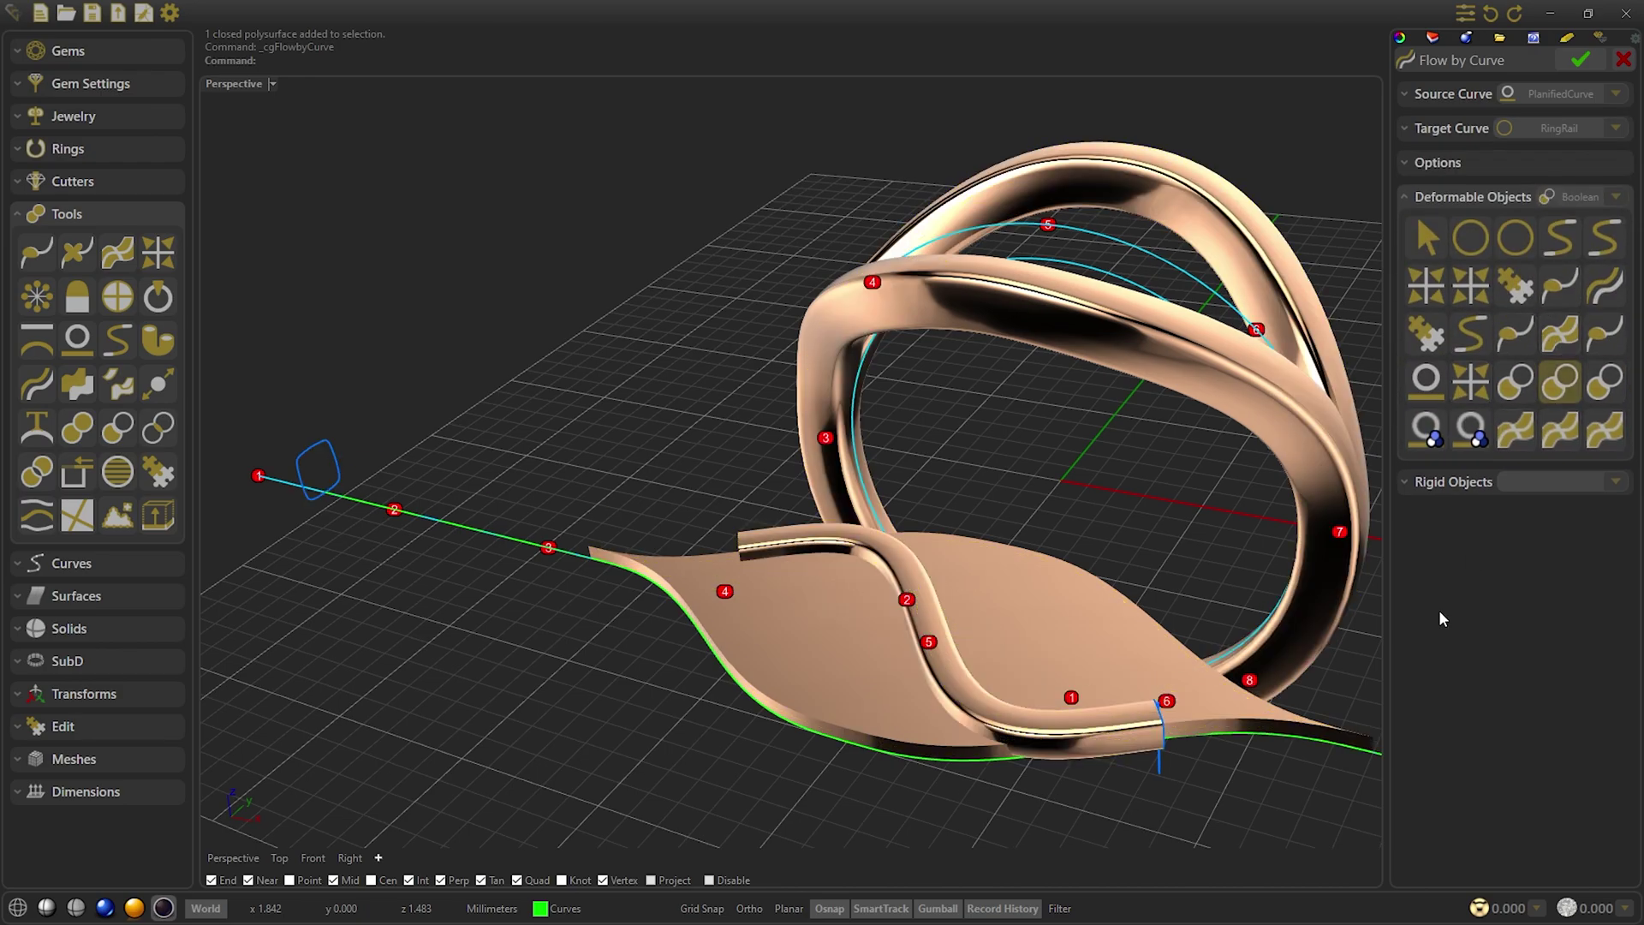
pyautogui.scroll(3, 960, 276)
pyautogui.moveTo(960, 275); pyautogui.dragTo(692, 397, button='right')
pyautogui.click(1580, 59)
# Edit the Outside Ring Rail, set its proportional Top, Side and Bottom Height to 0.50, and accept it
pyautogui.click(692, 397)
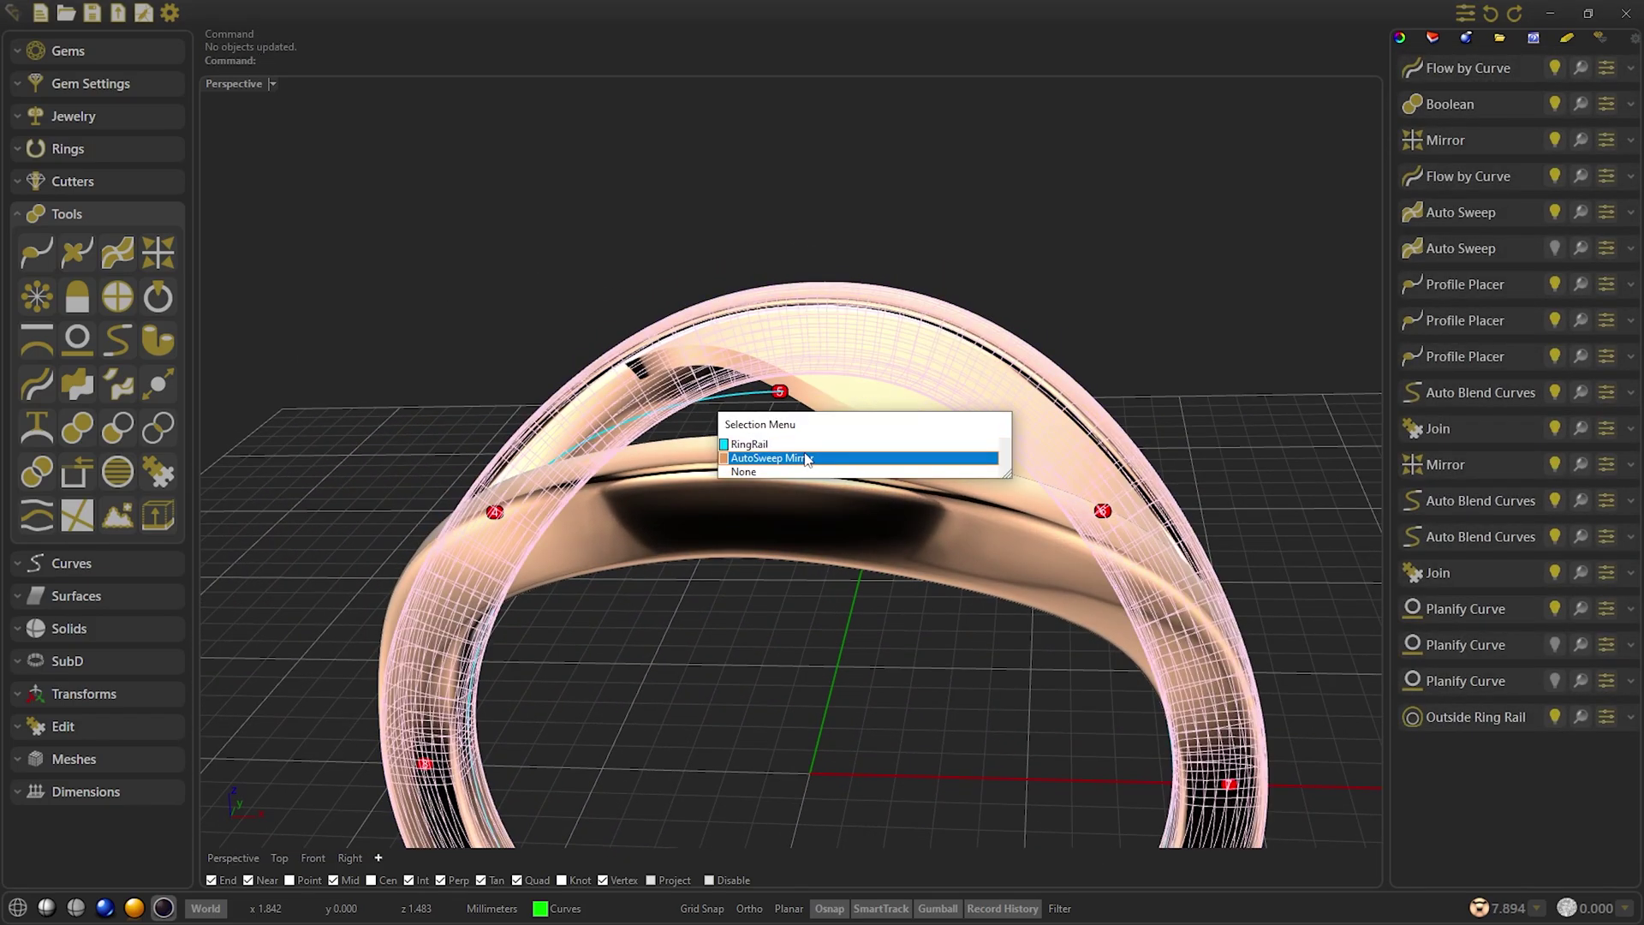
pyautogui.click(754, 454)
pyautogui.moveTo(1512, 158); pyautogui.dragTo(1474, 162)
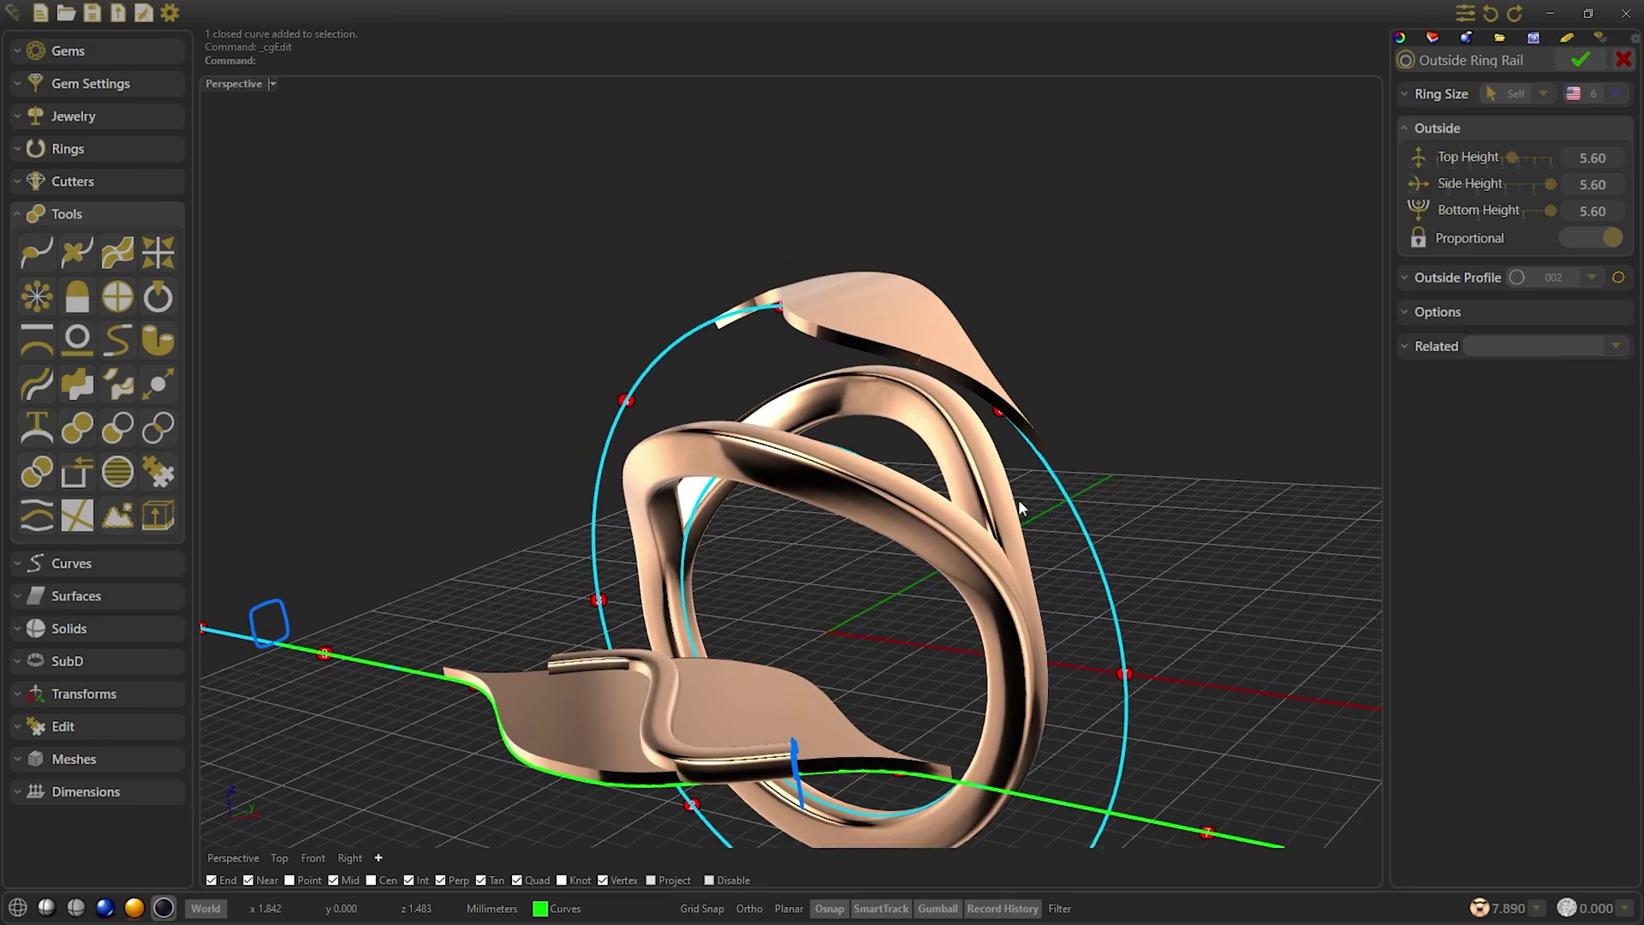
pyautogui.moveTo(1473, 163); pyautogui.dragTo(1438, 162)
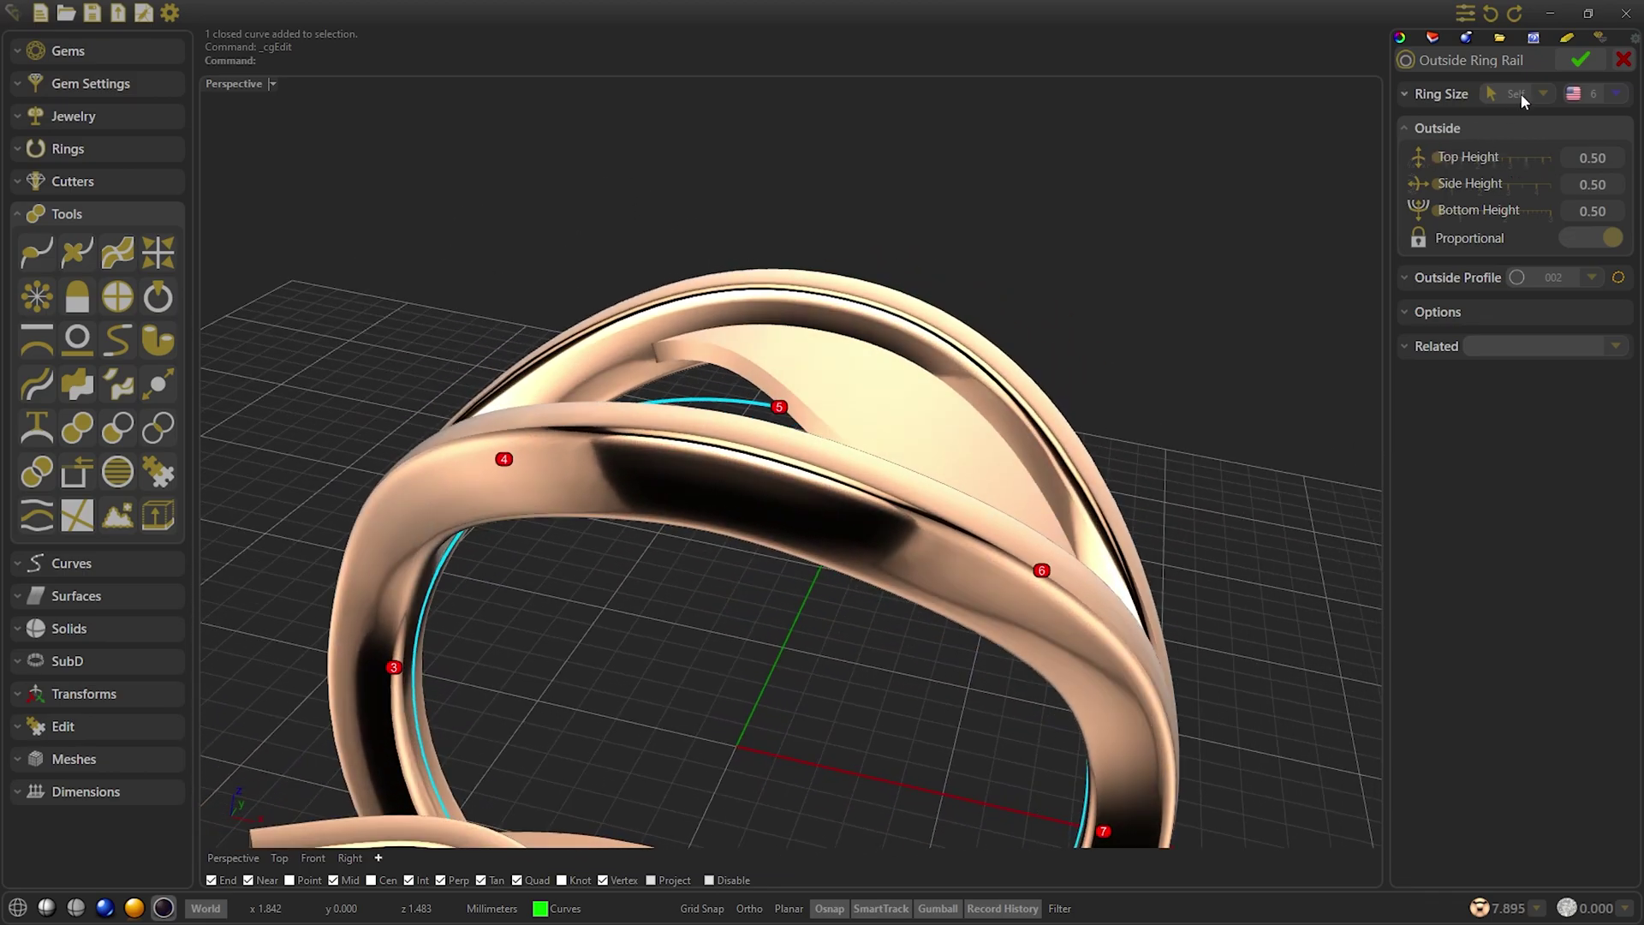
pyautogui.click(1581, 59)
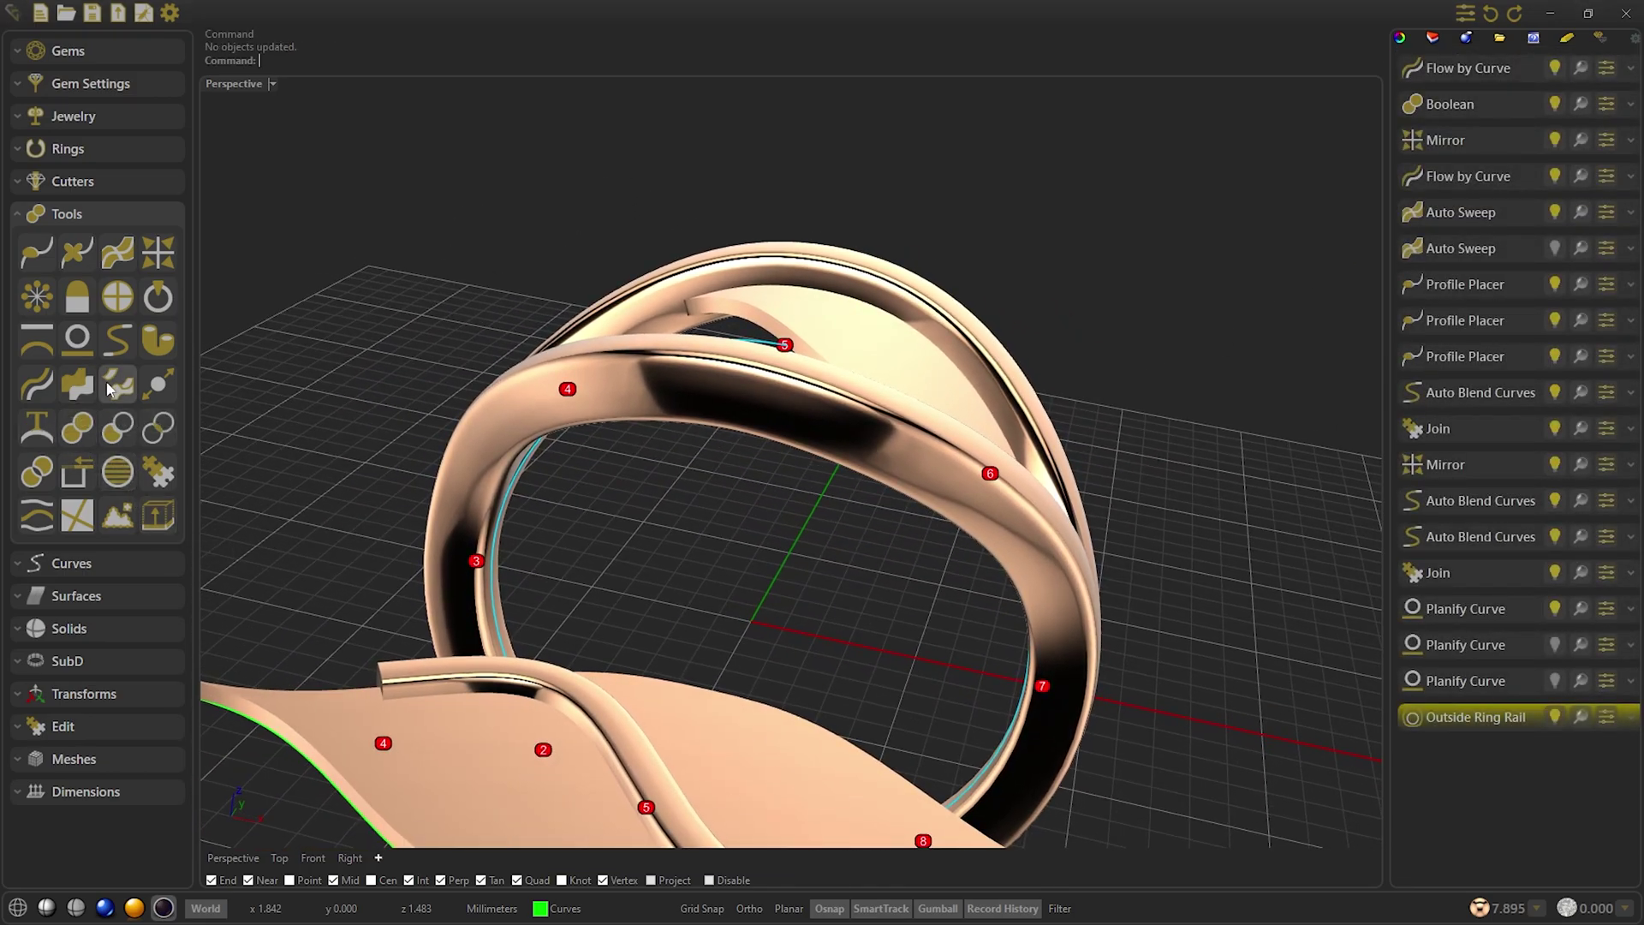
# Flow by Curve the S-shaped Auto Sweep from the straight planified curve onto the Outside Ring Rail, and accept it
pyautogui.click(36, 384)
pyautogui.click(1560, 230)
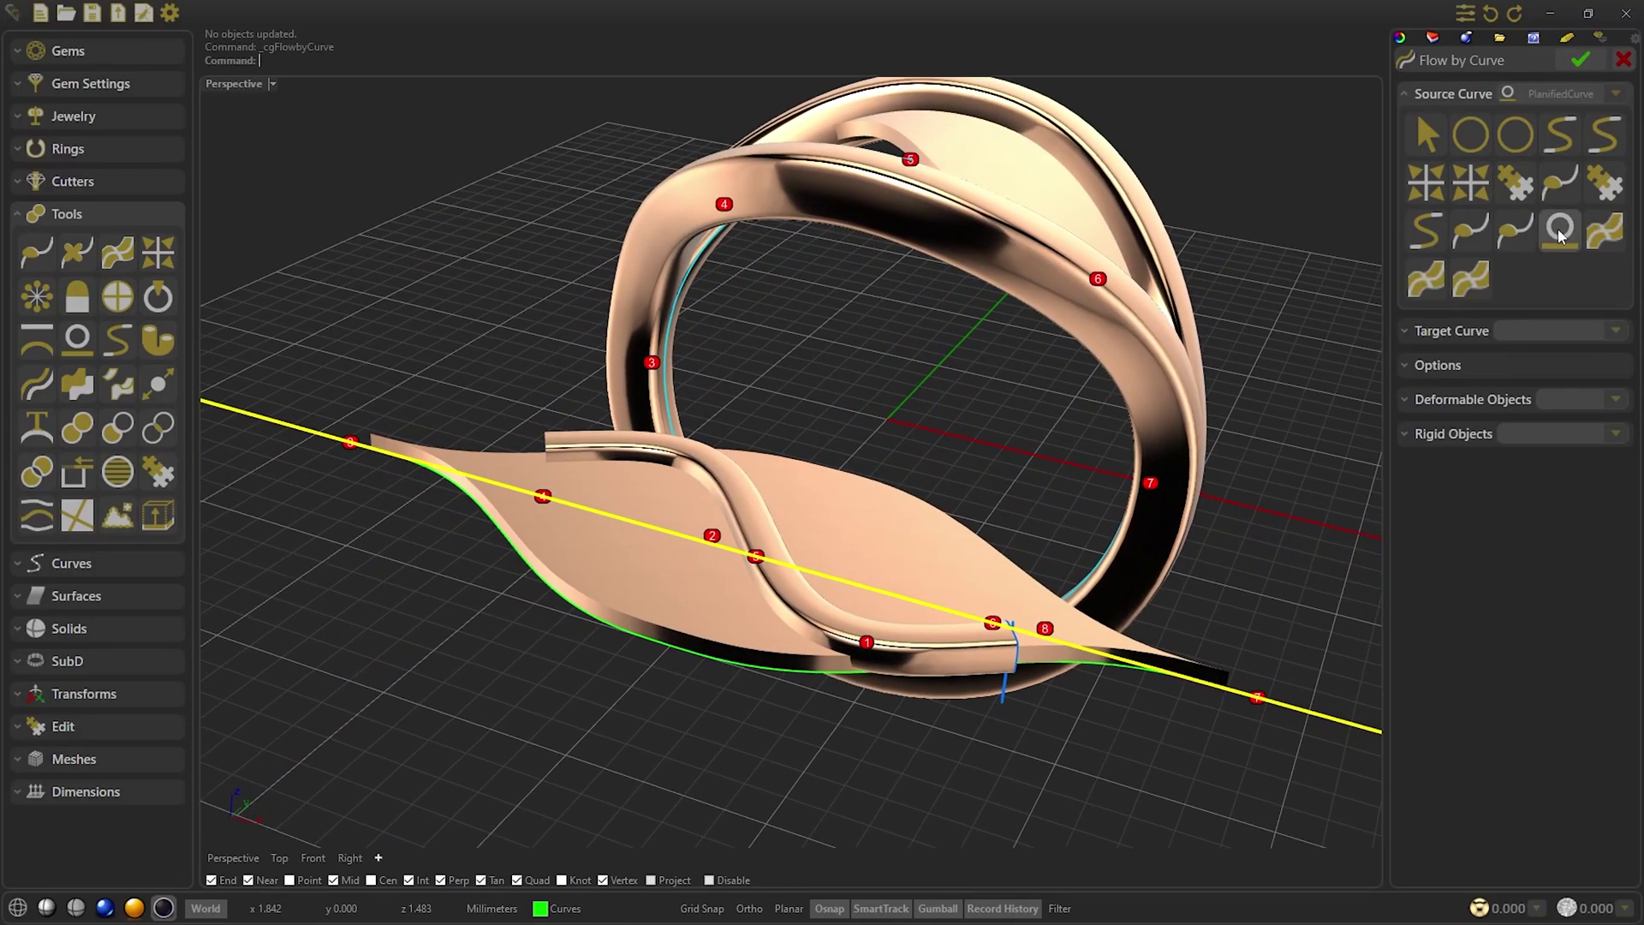
pyautogui.click(1452, 331)
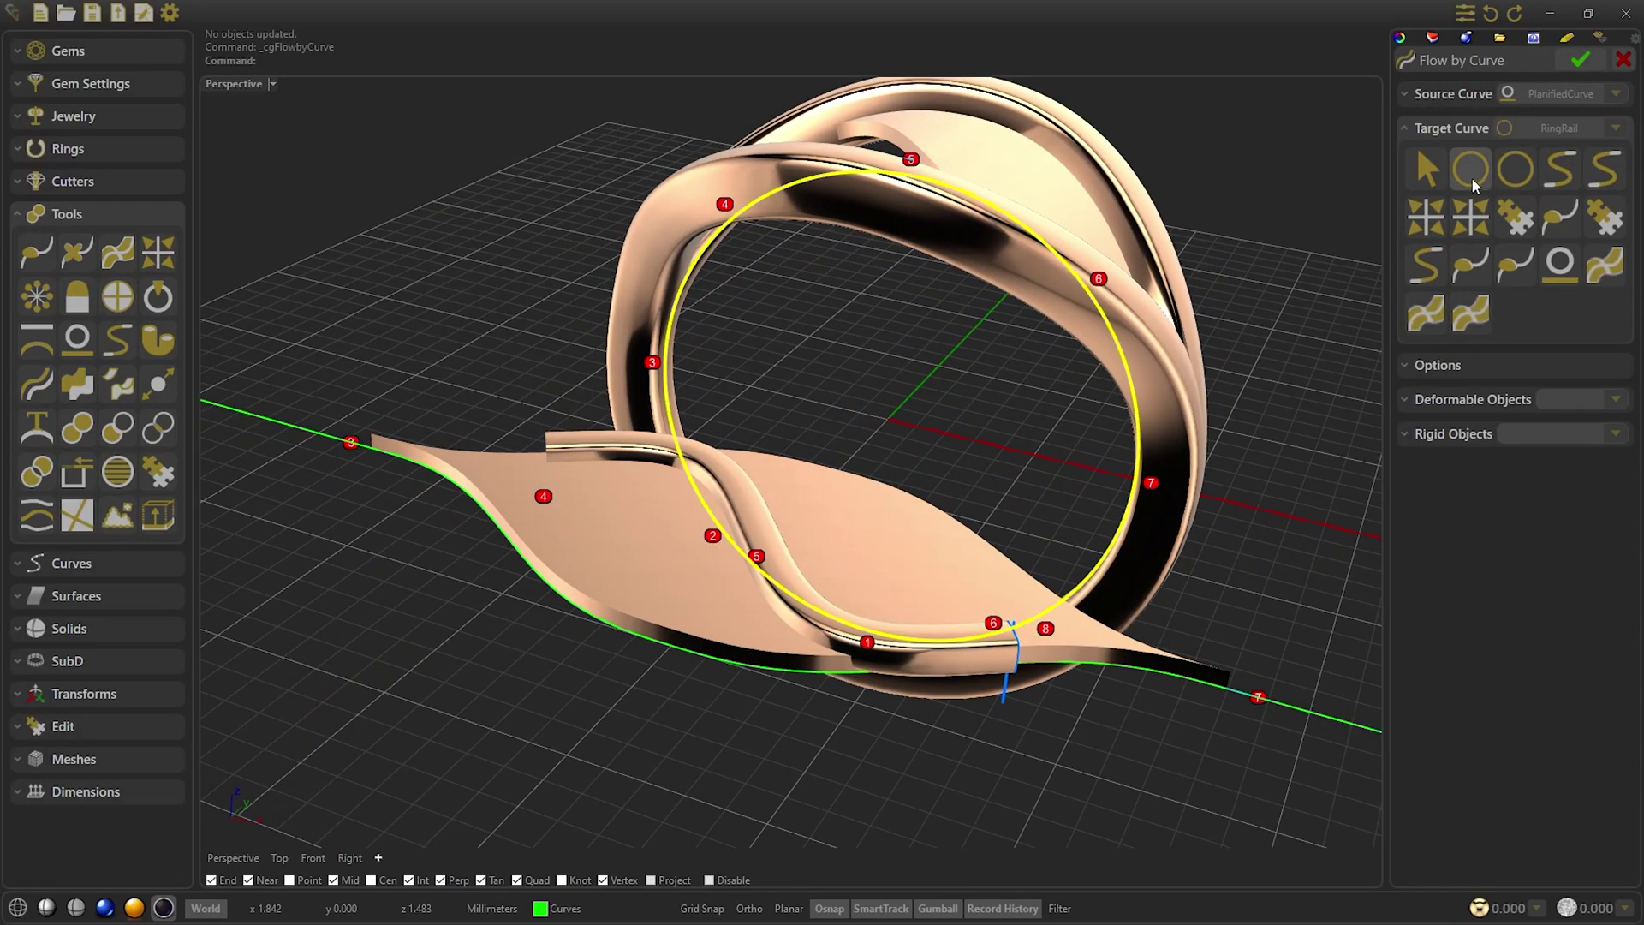
pyautogui.click(1515, 218)
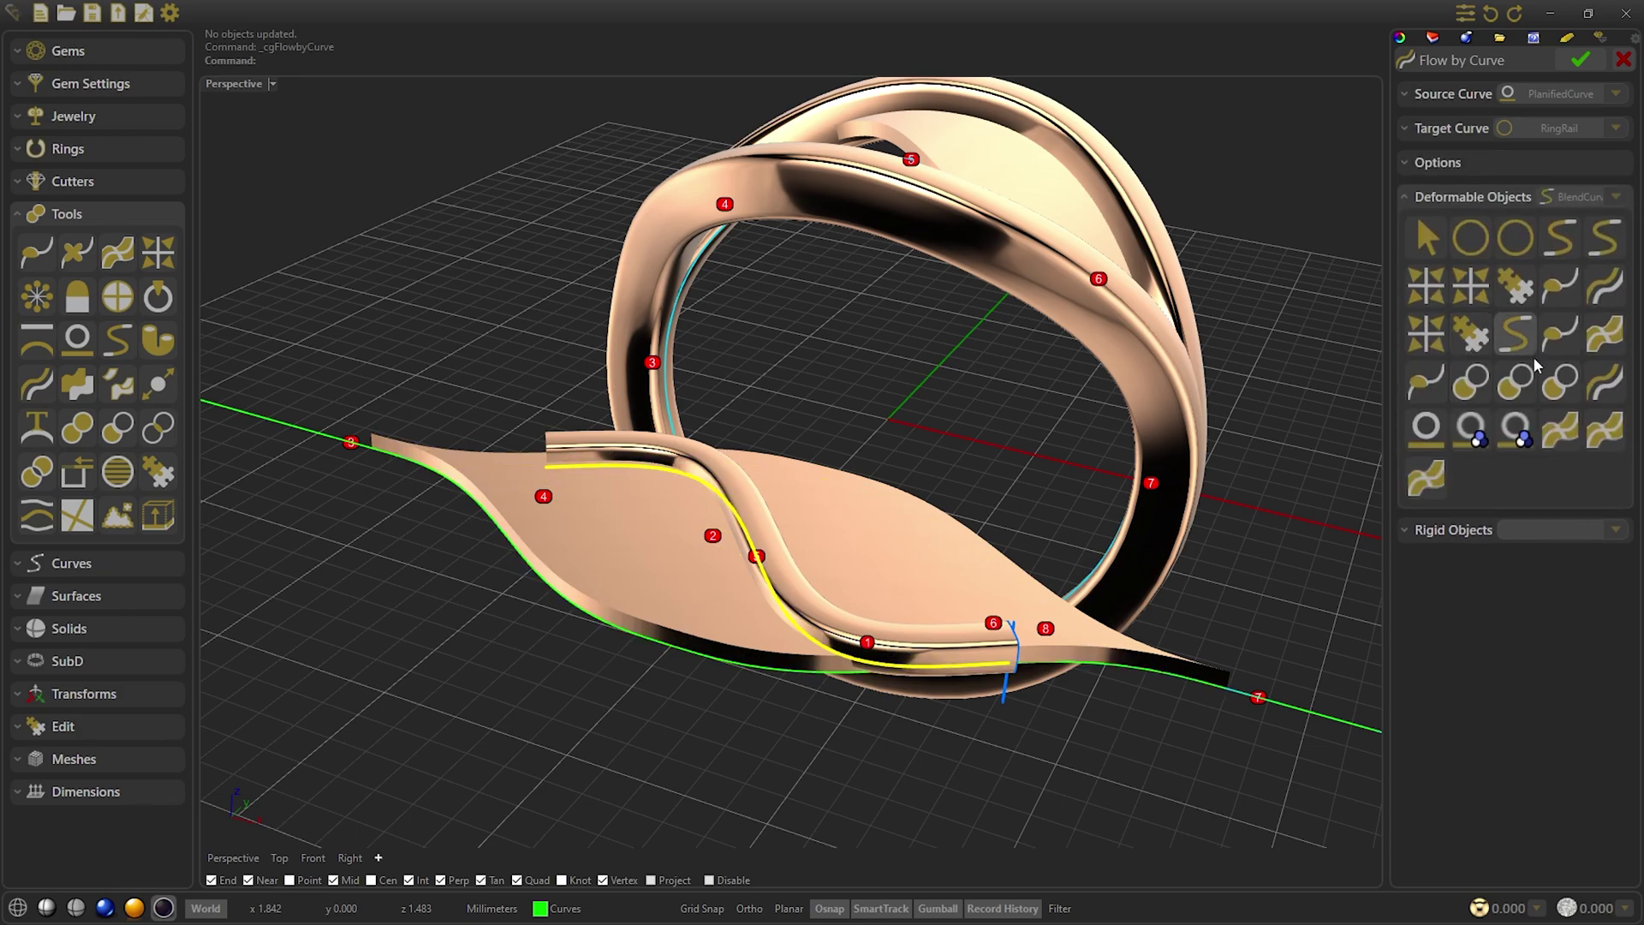
pyautogui.click(1426, 477)
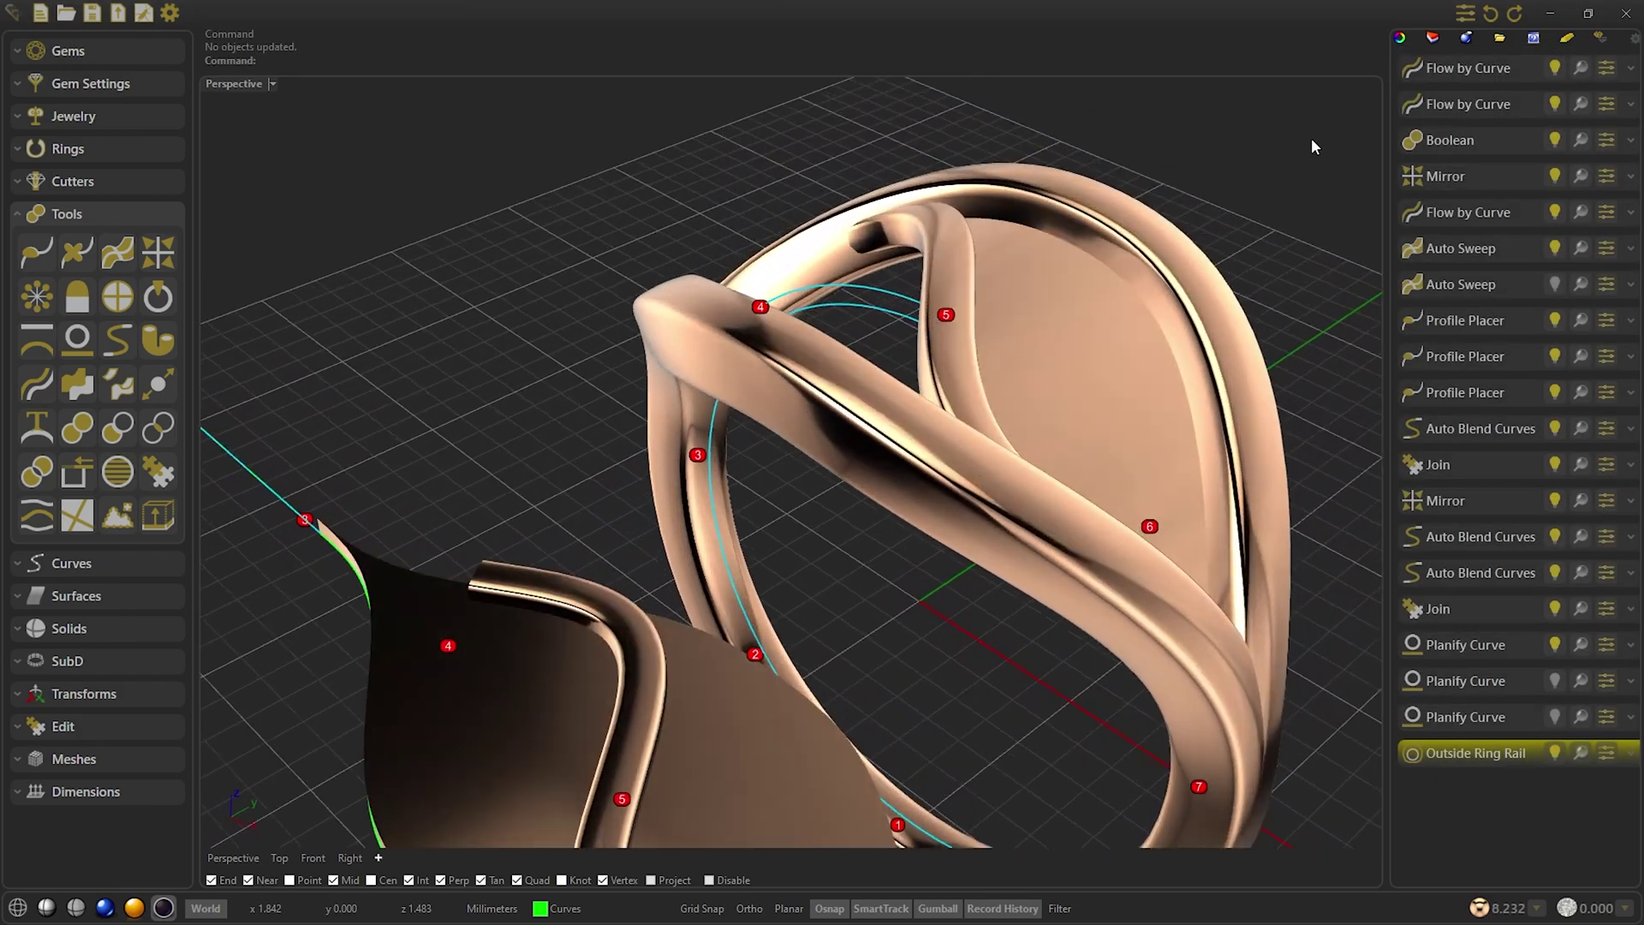
# Mirror the flowed half plate with Mirror Diagonal on, accept it, and hide the straight planified guide curve
pyautogui.moveTo(1312, 137); pyautogui.dragTo(1039, 511, button='right')
pyautogui.click(1040, 503)
pyautogui.click(158, 253)
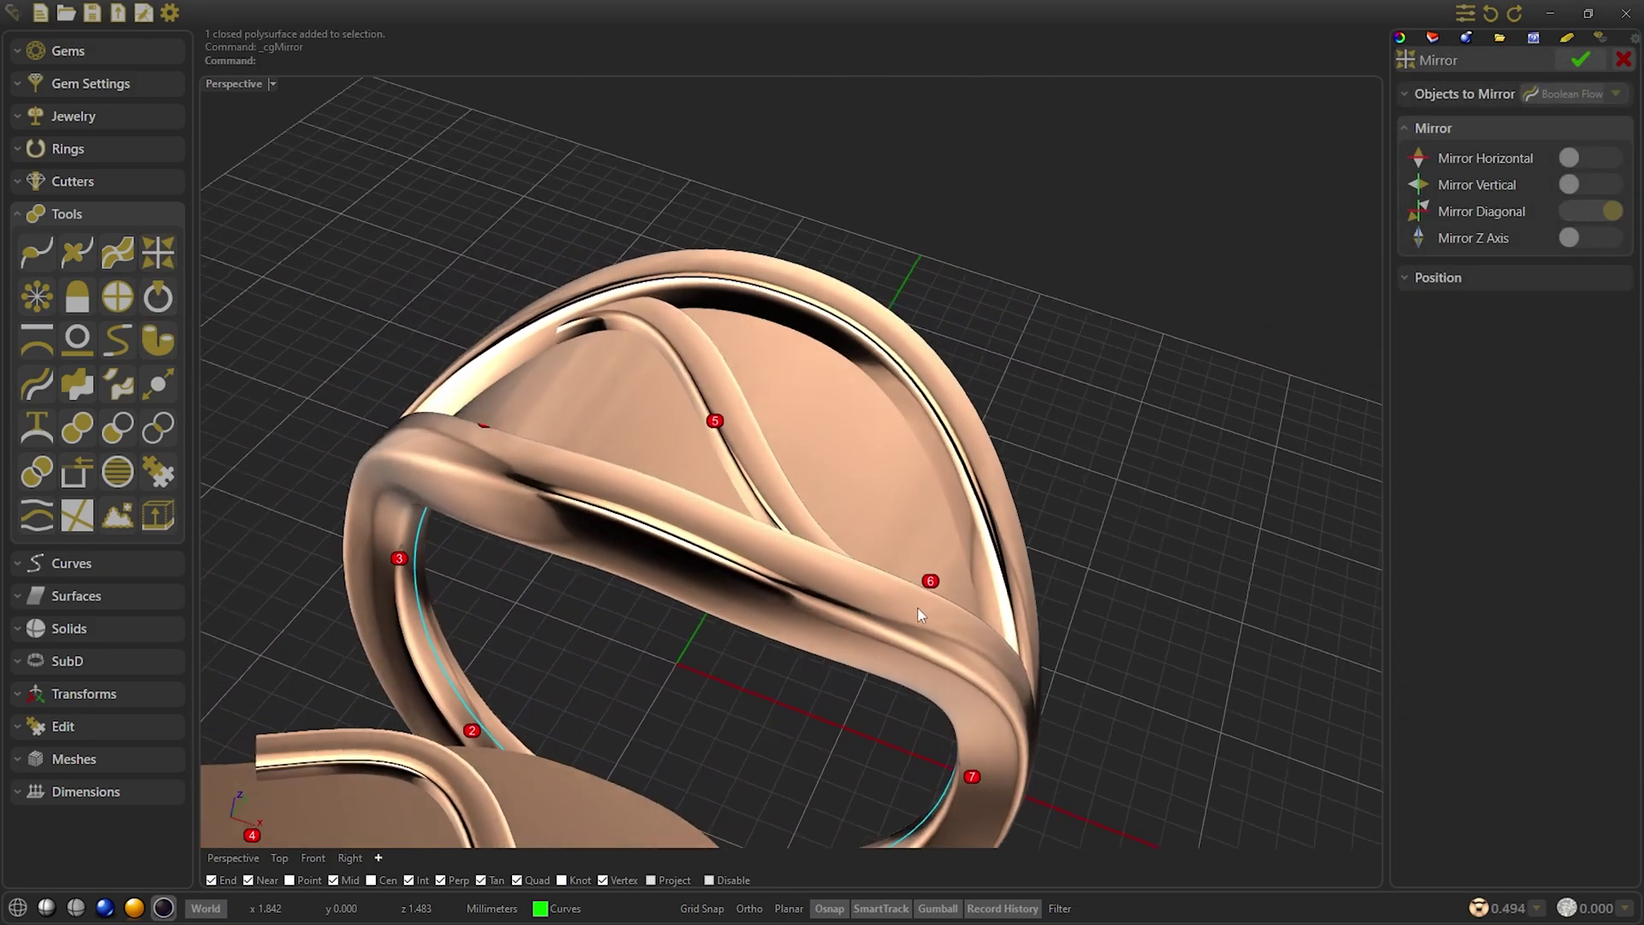
pyautogui.rightClick(1218, 247)
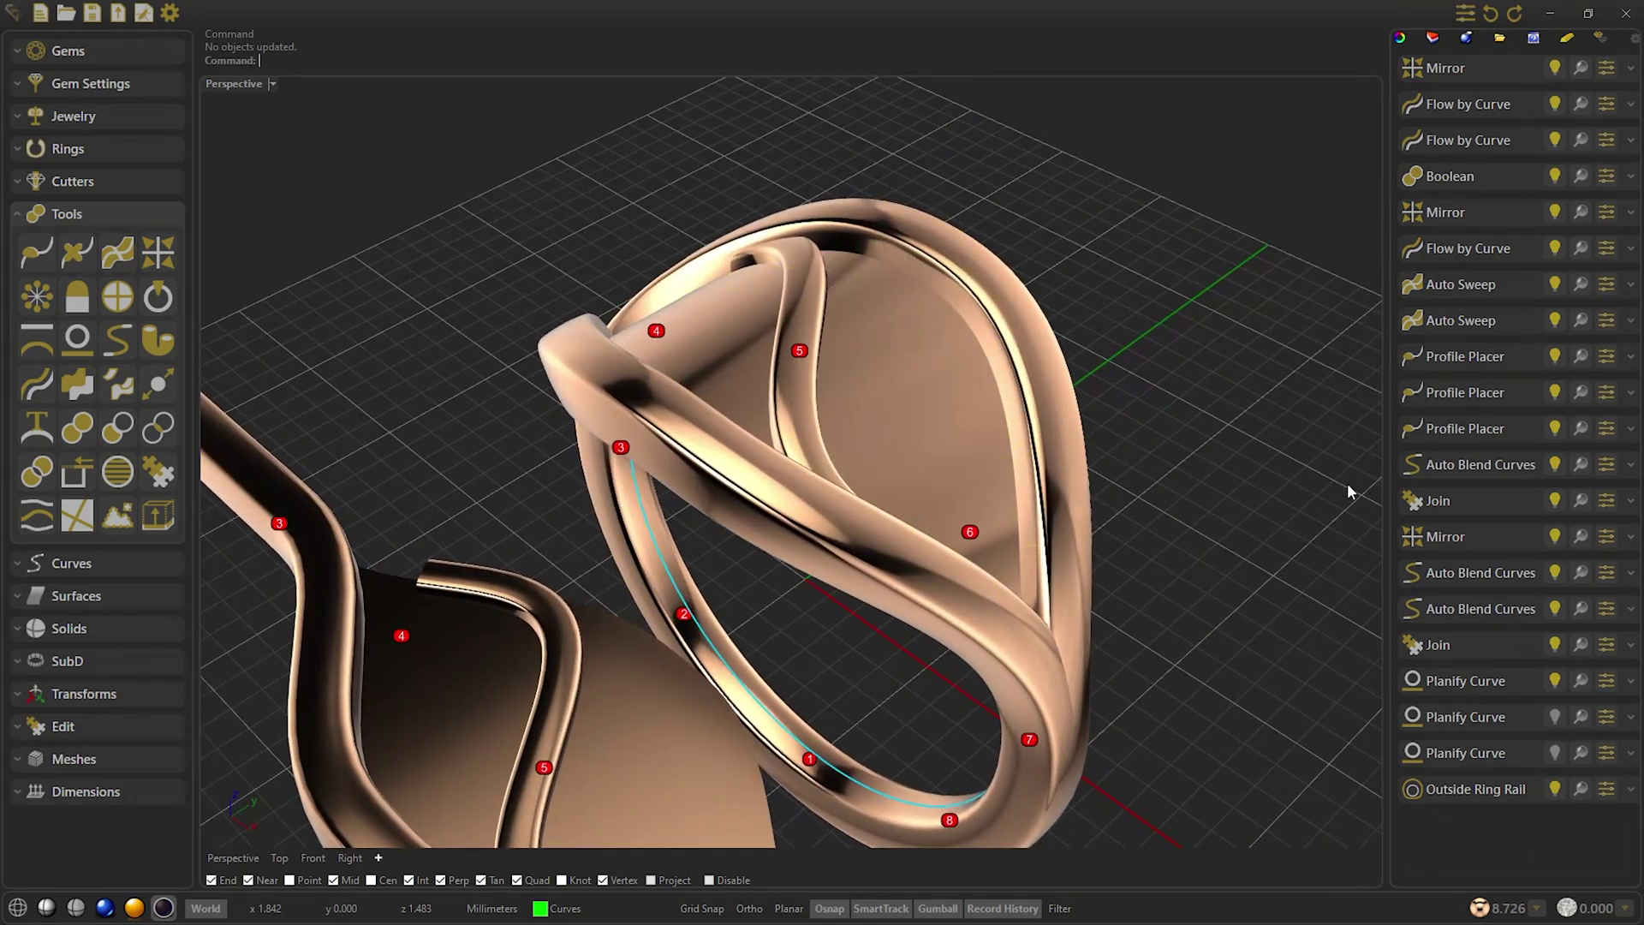
pyautogui.click(1550, 683)
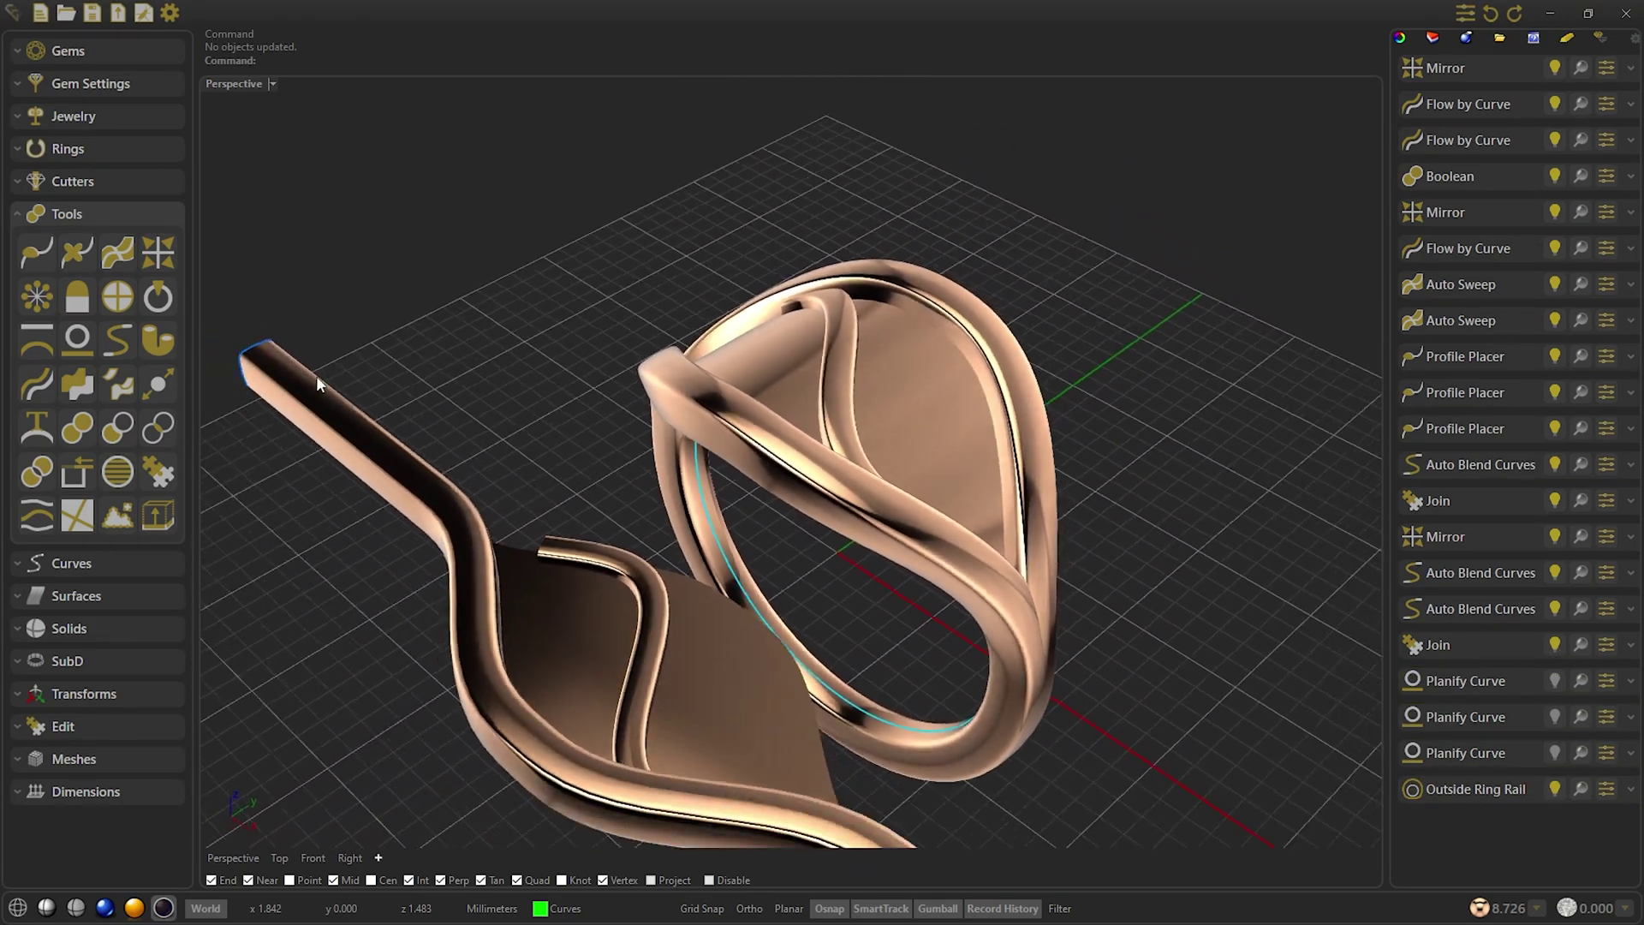
# Start an Auto Hatch on the original flowed half plate and choose pattern 43
pyautogui.click(927, 369)
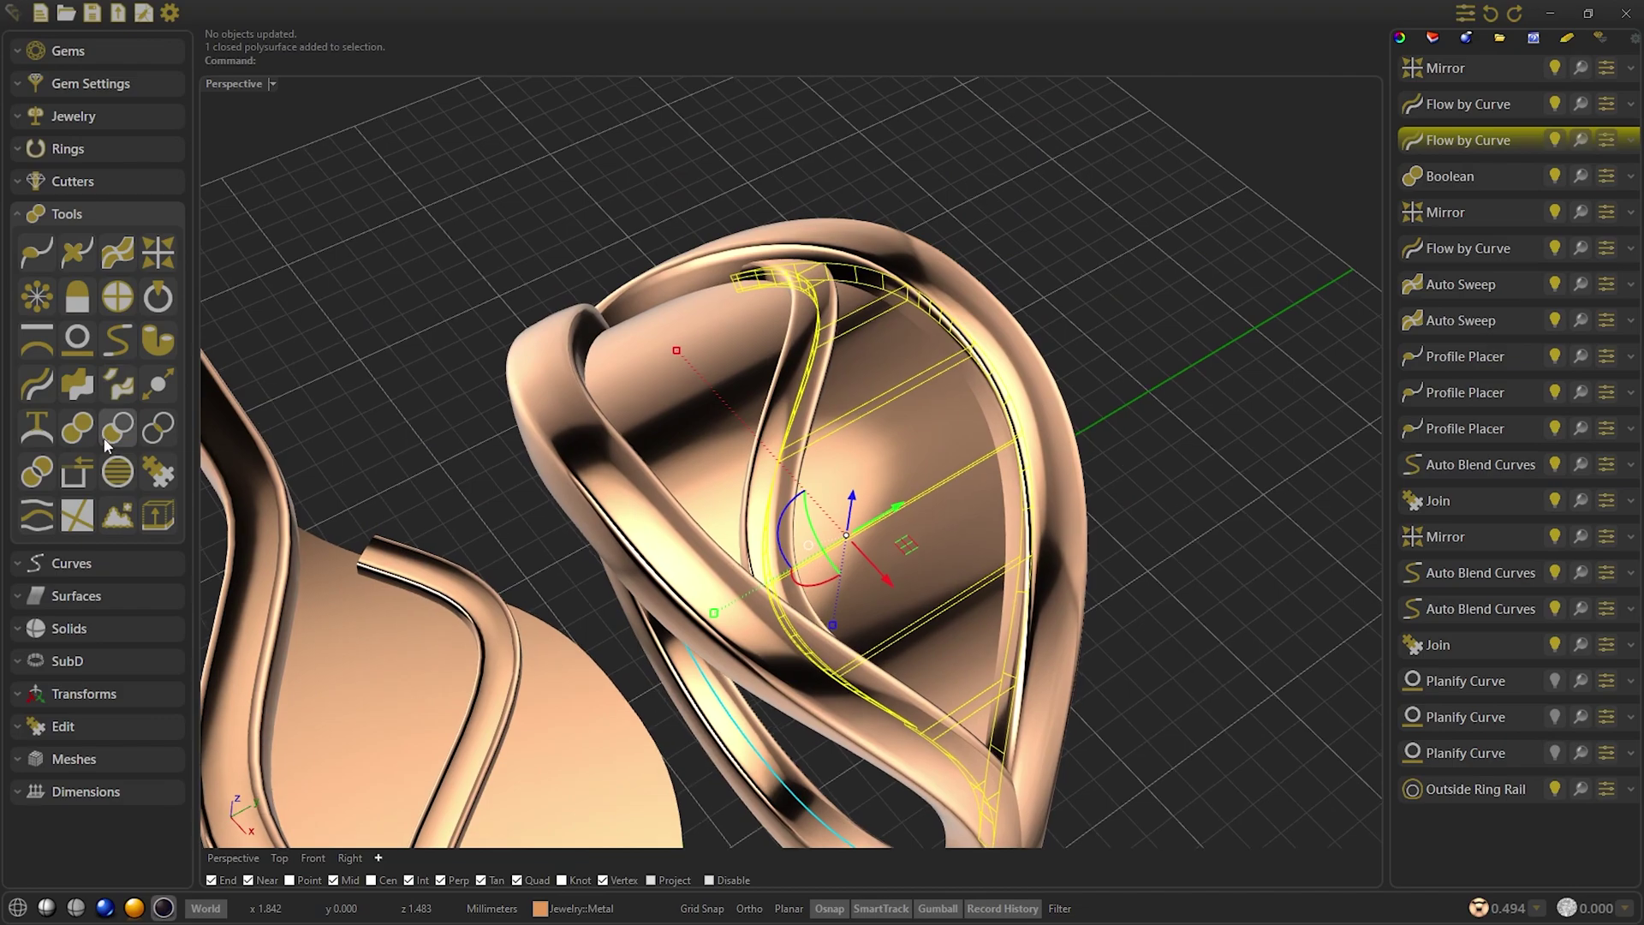
pyautogui.click(82, 118)
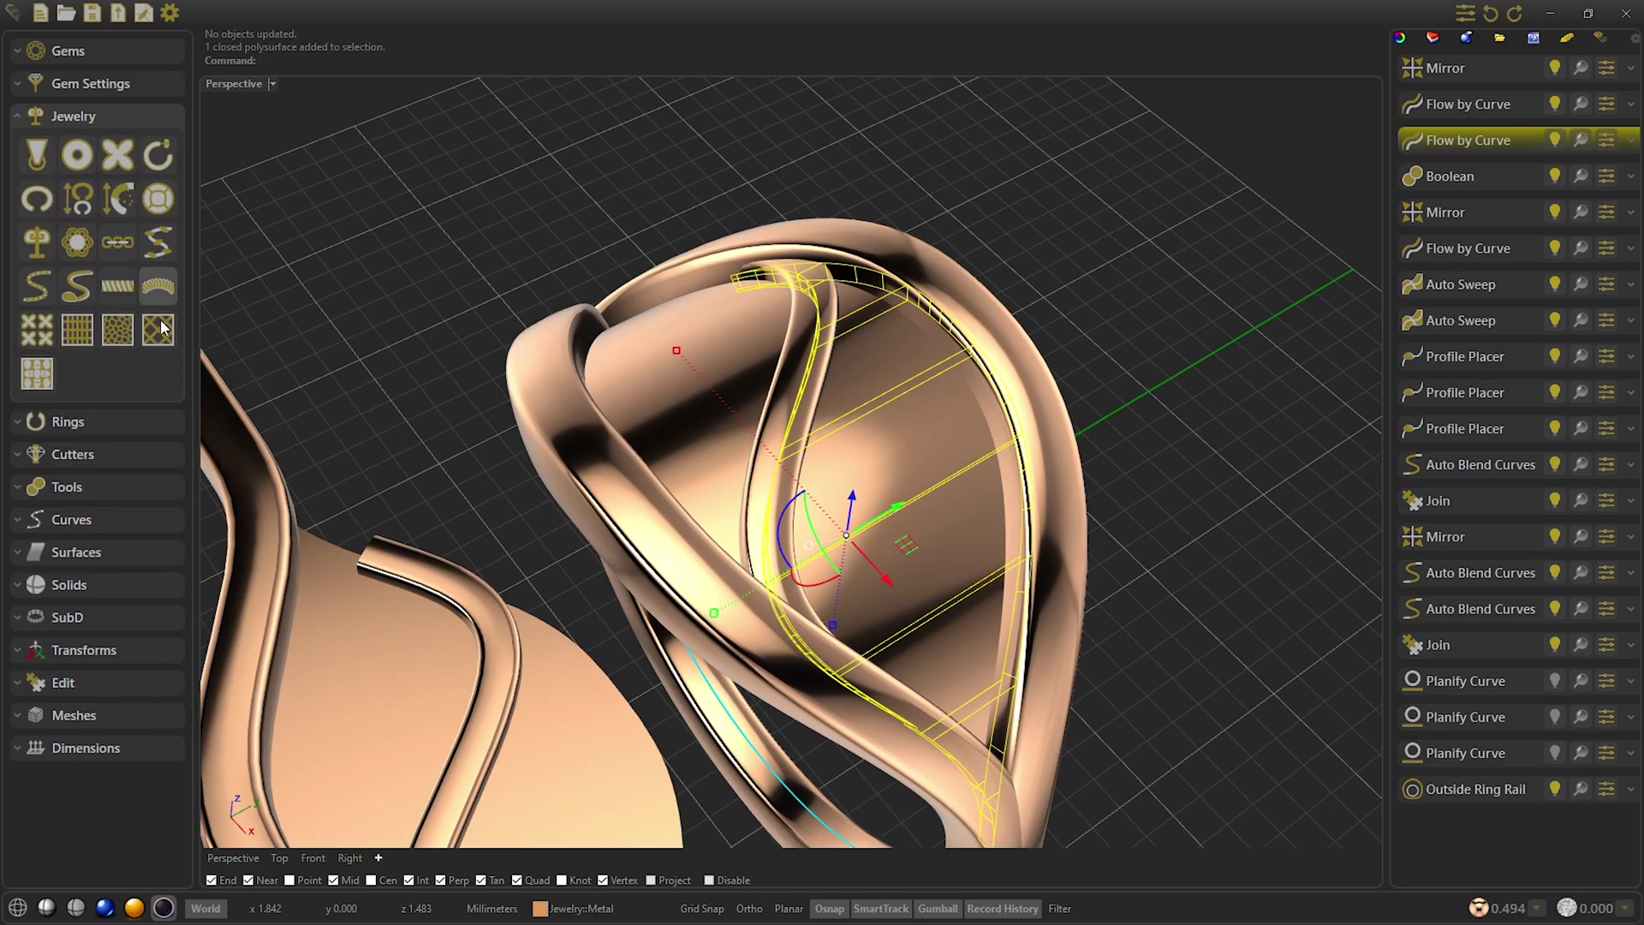
pyautogui.click(161, 329)
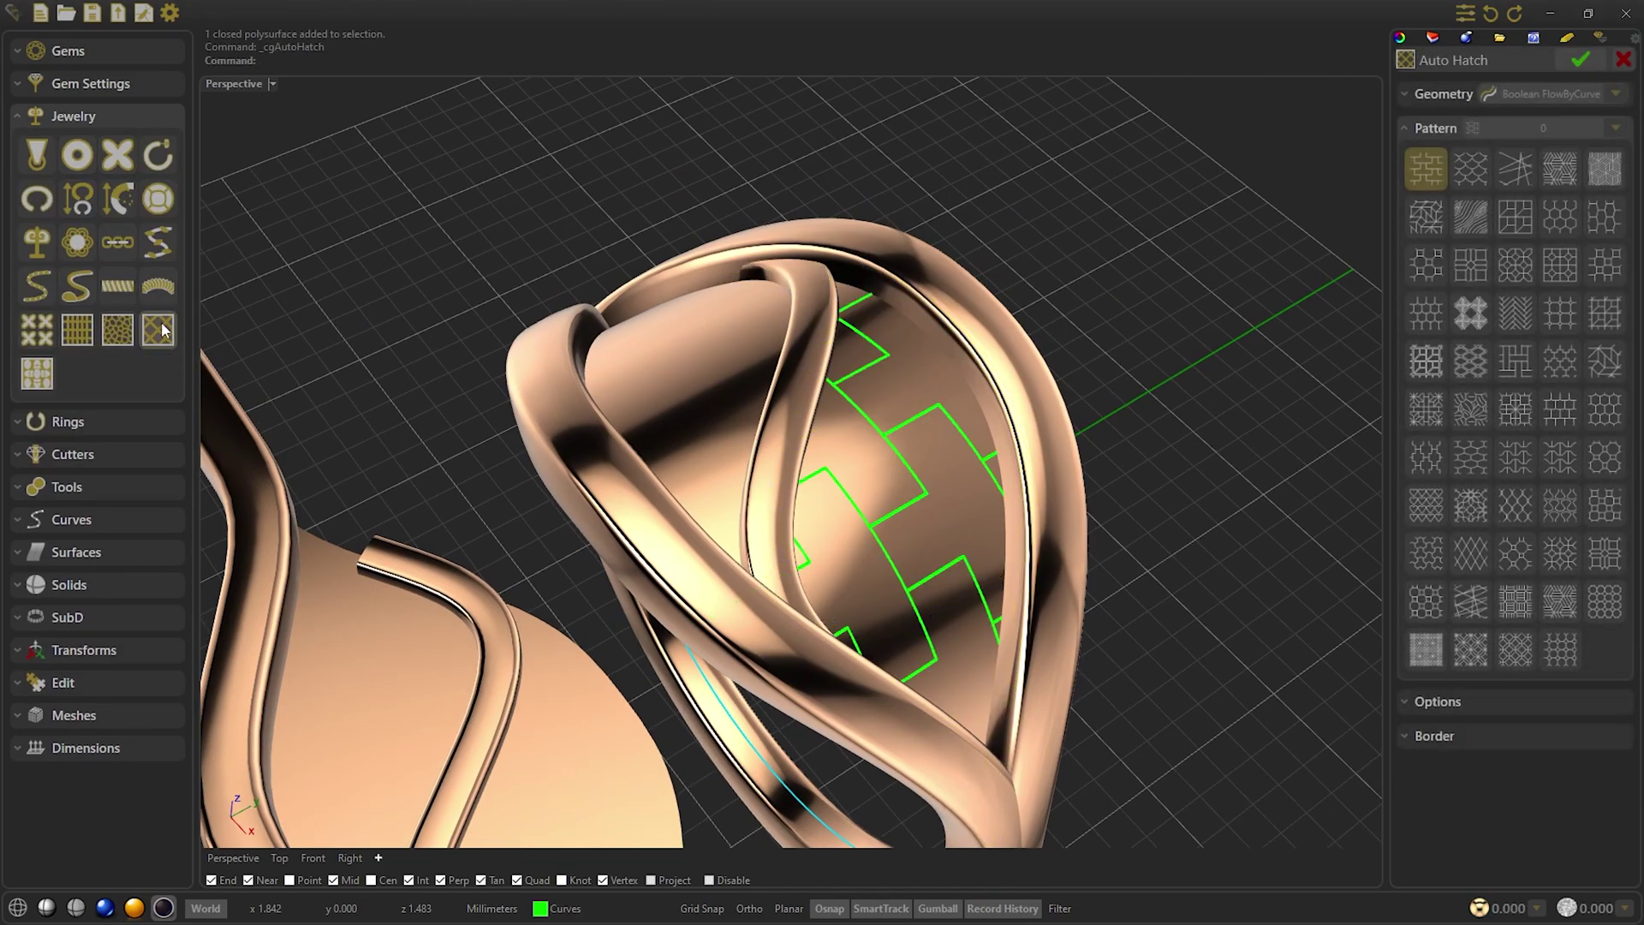
pyautogui.click(1559, 217)
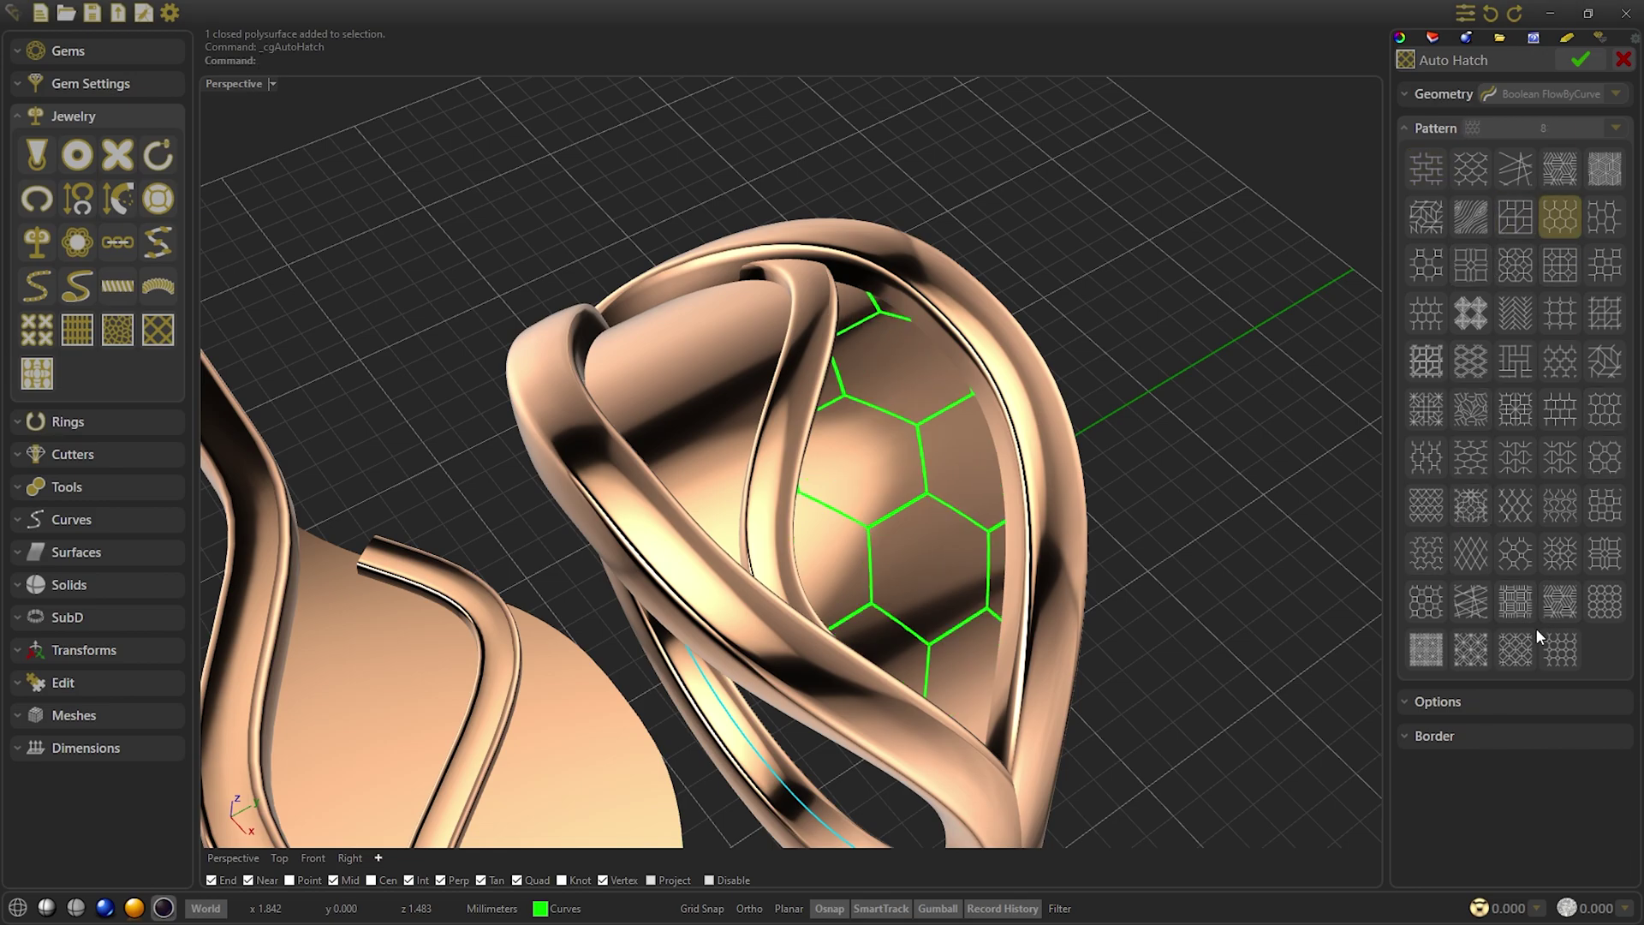
pyautogui.click(1562, 550)
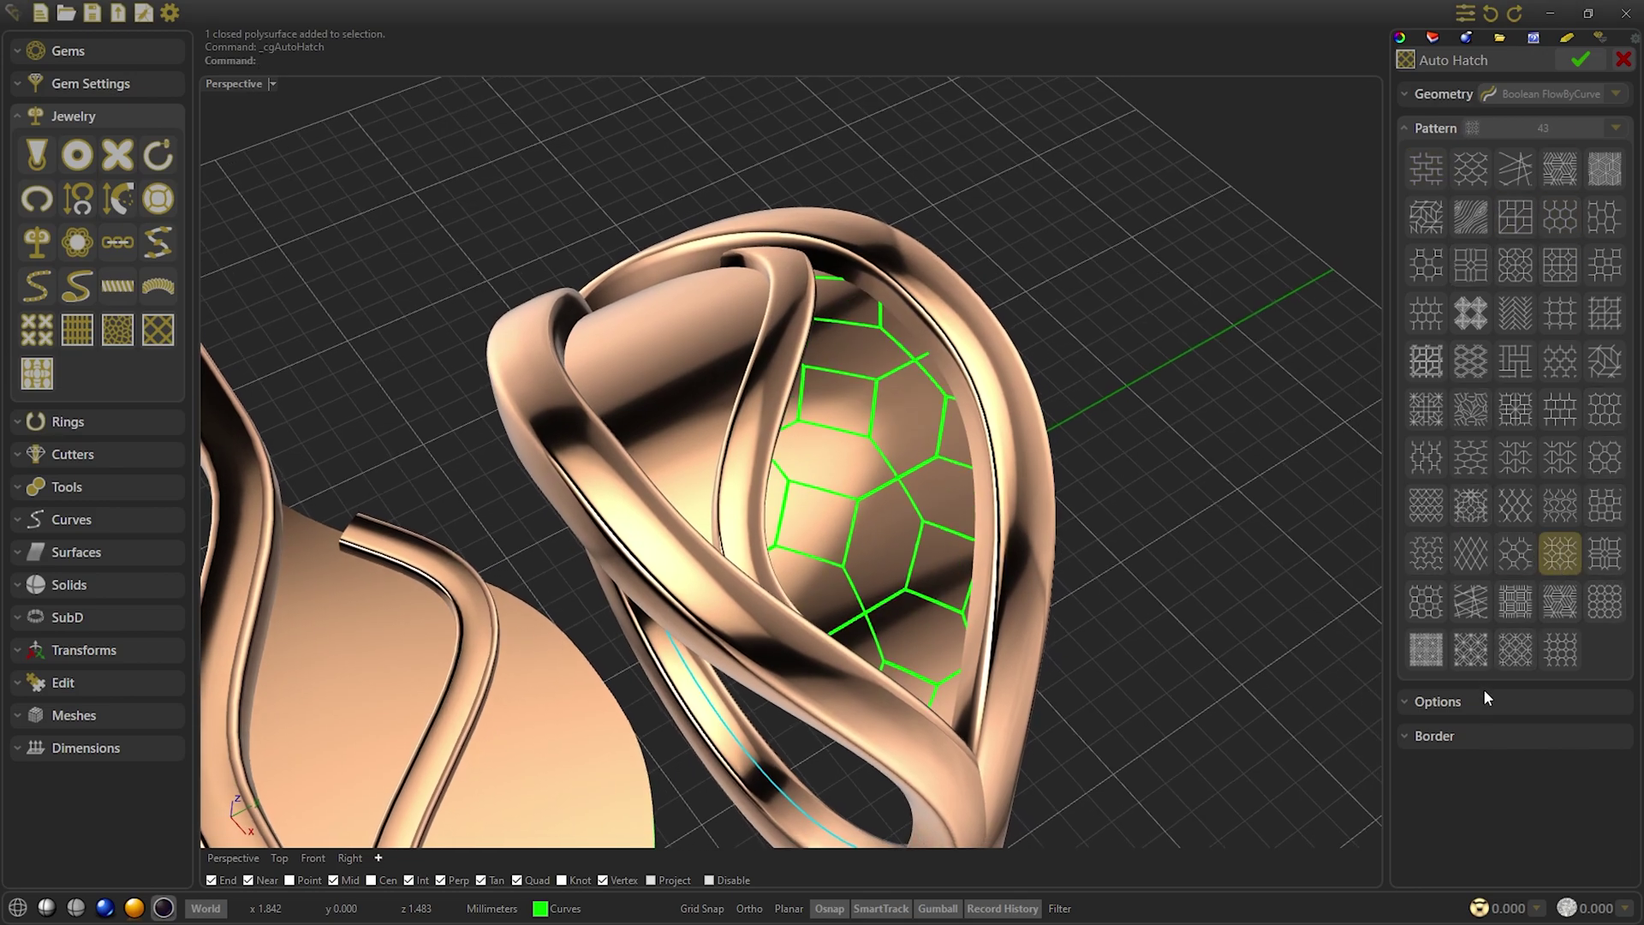
# Set the hatch's Scale to 1.60 and turn Solid on
pyautogui.click(1481, 696)
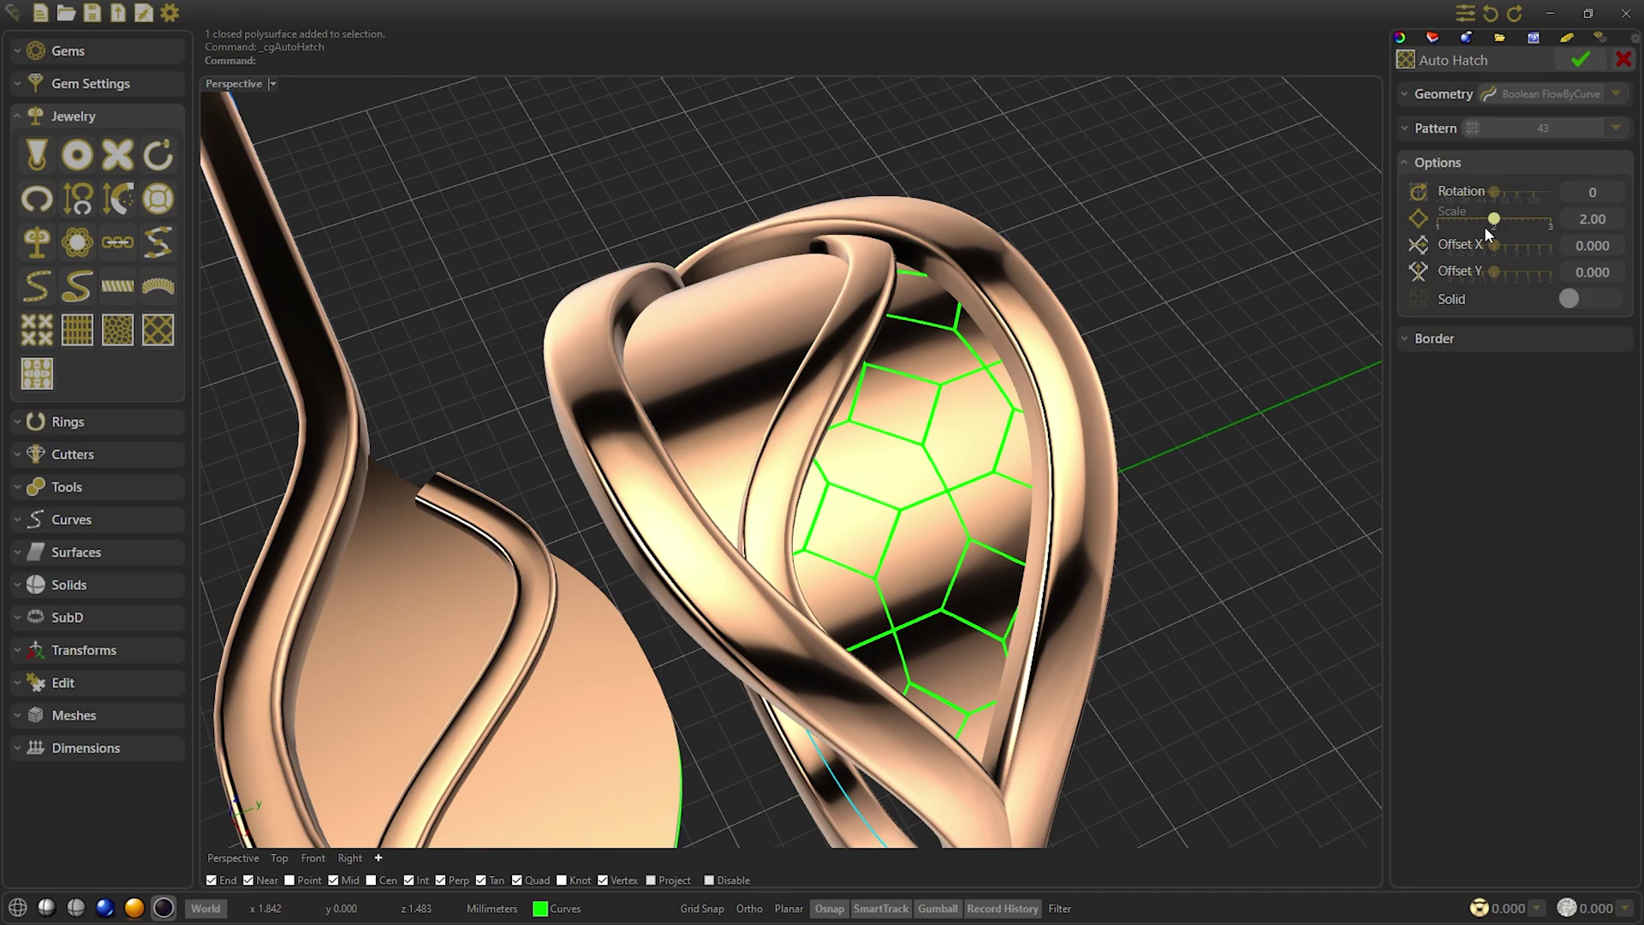
pyautogui.click(1576, 338)
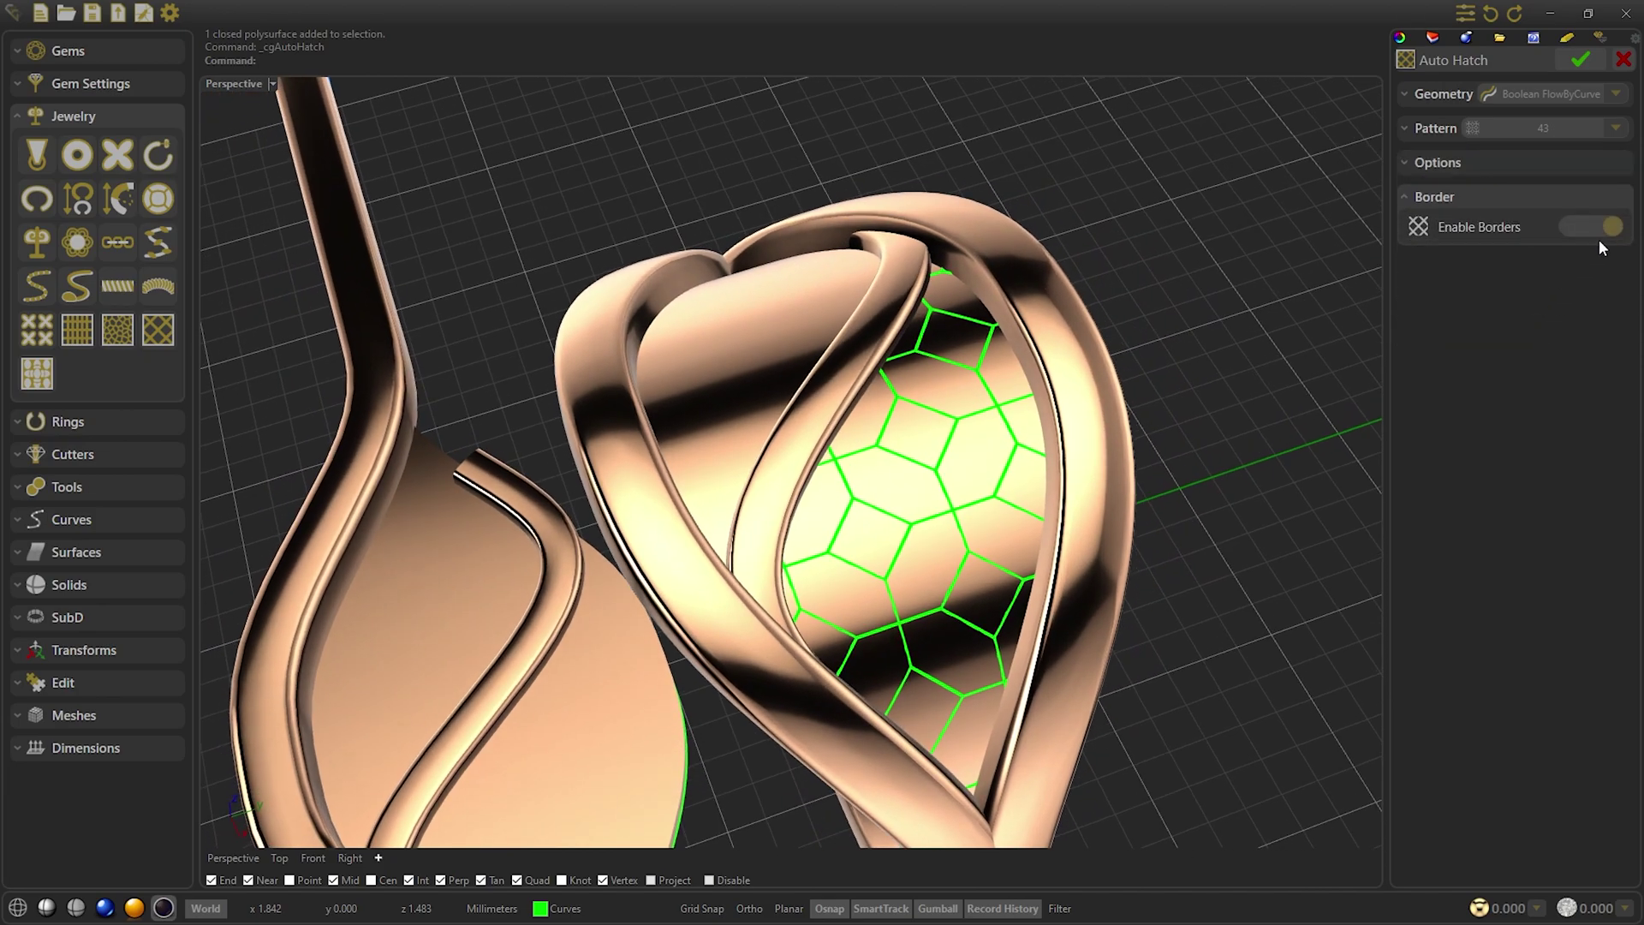
pyautogui.click(1467, 161)
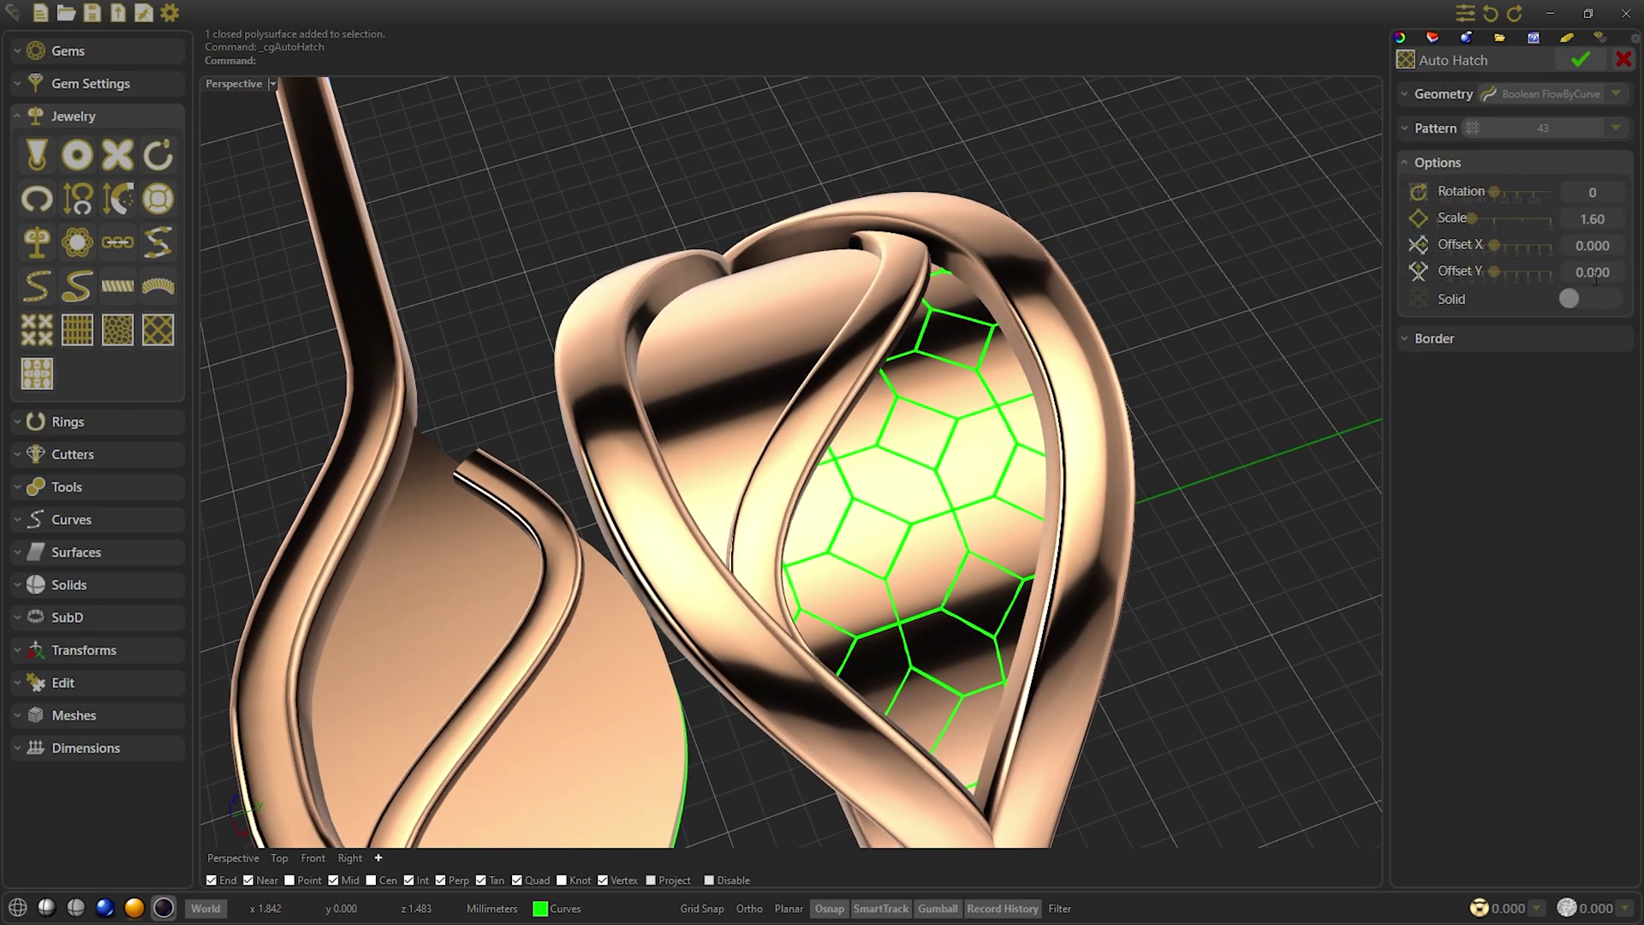
pyautogui.click(1589, 298)
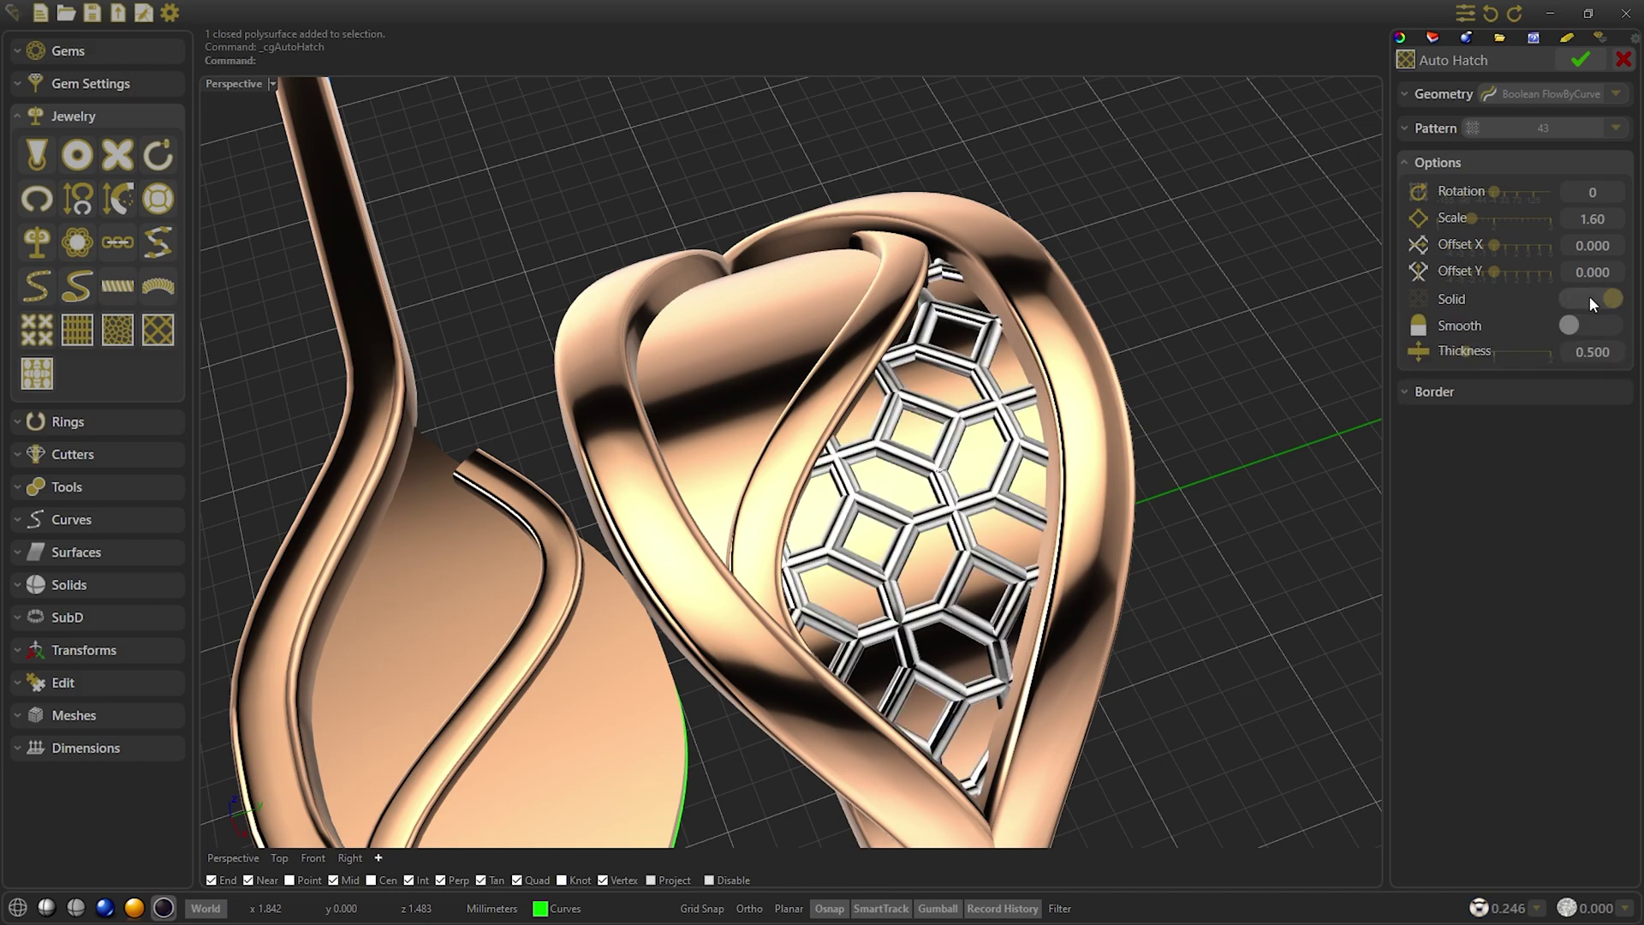
# Set the solid hatch's Thickness to 0.800
pyautogui.press('Left')
pyautogui.press('Left')
pyautogui.press('Left')
pyautogui.press('Left')
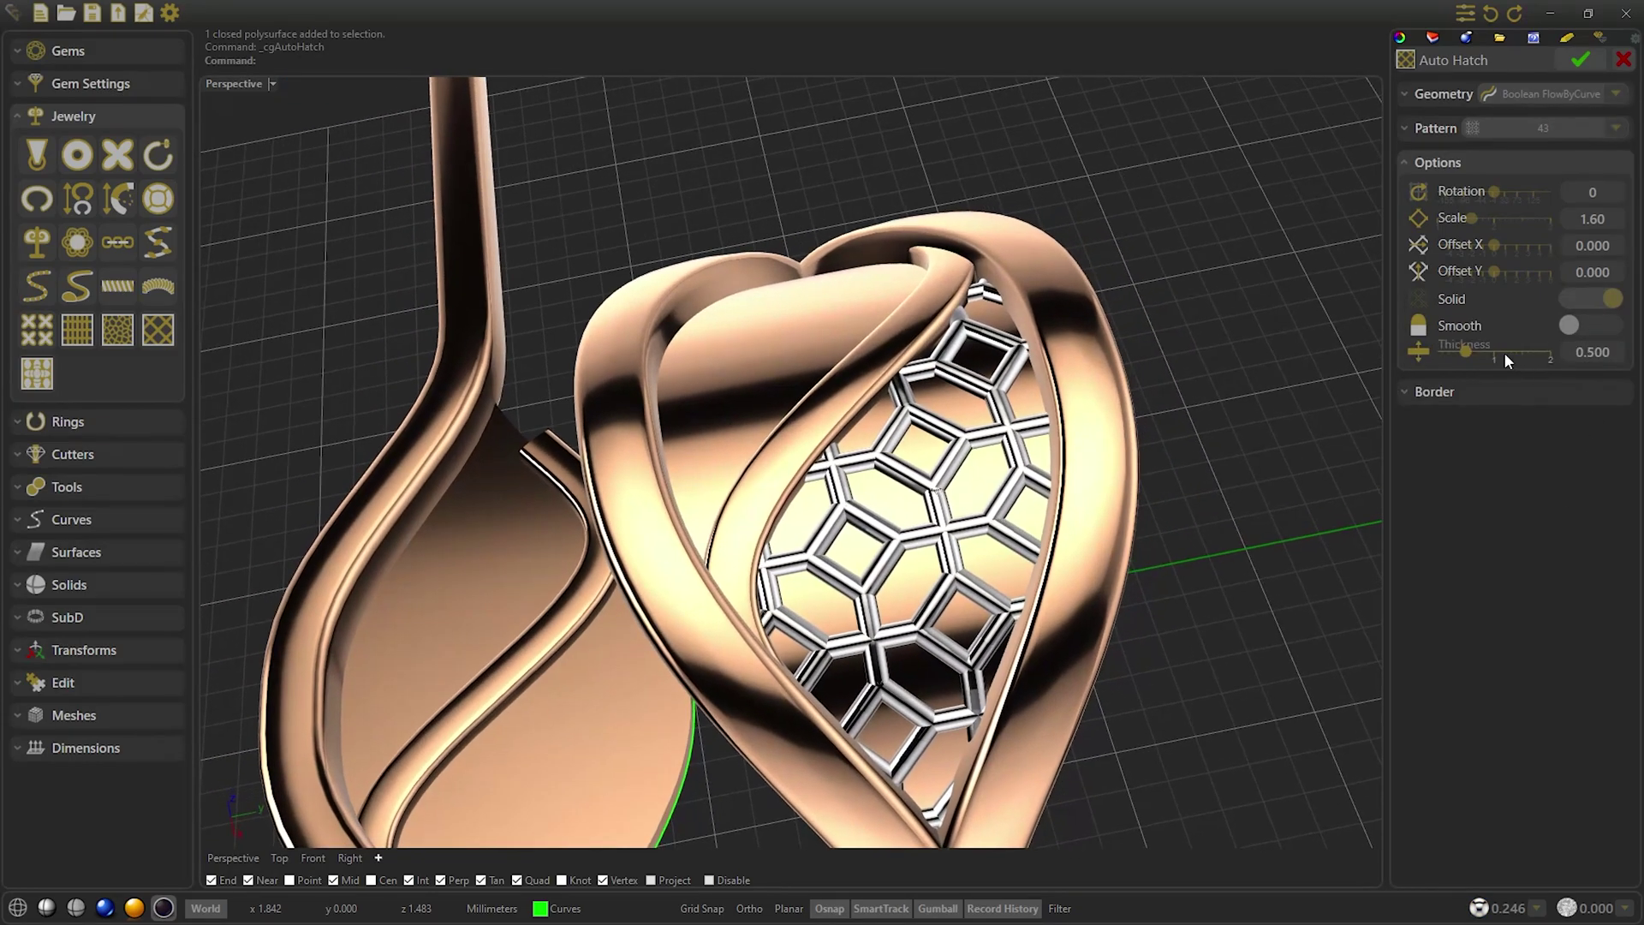
pyautogui.moveTo(1464, 356); pyautogui.dragTo(1483, 358)
pyautogui.press('Left')
pyautogui.press('Left')
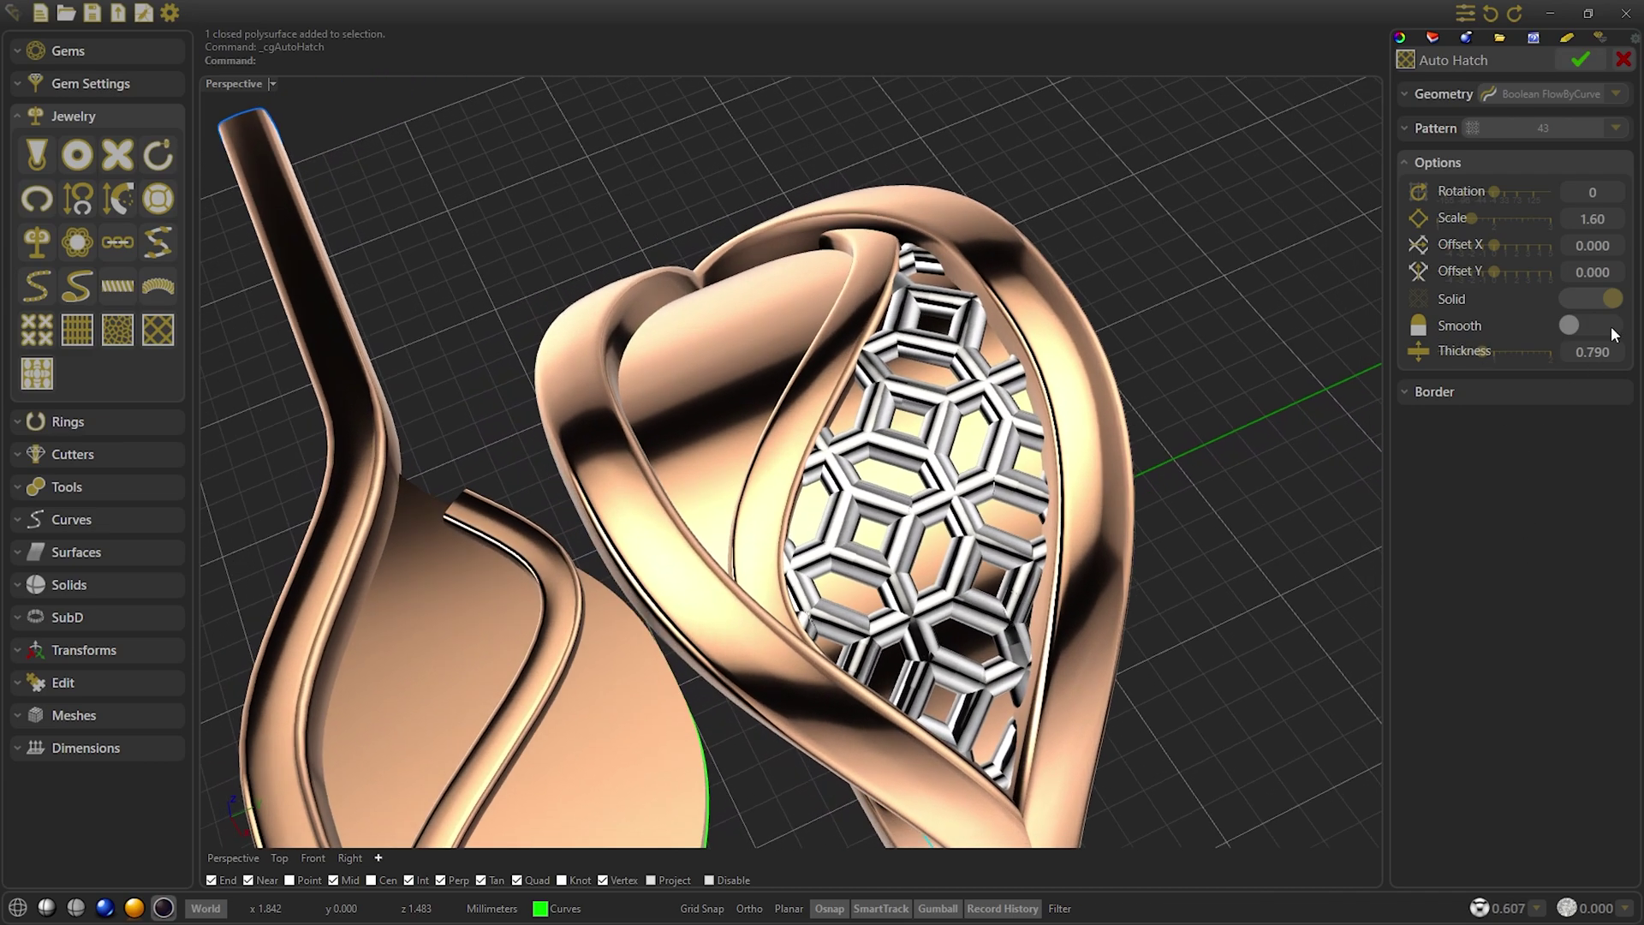
pyautogui.press('Left')
pyautogui.press('Left')
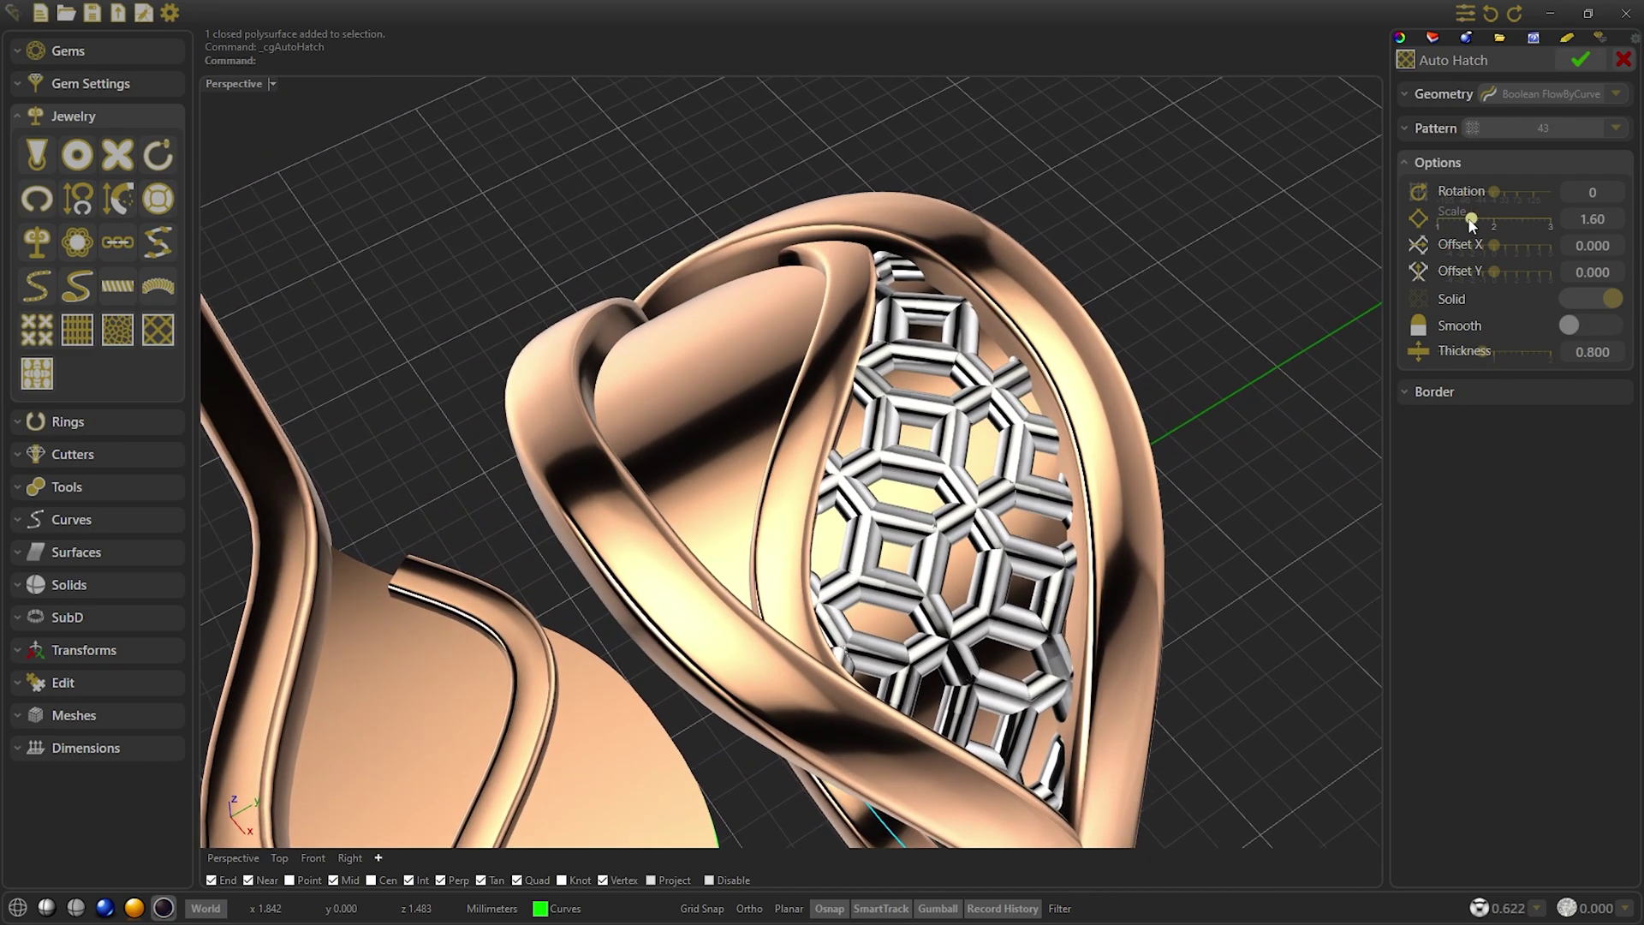
# Set the first half plate's solid hatch to Scale 2.10 and accept it
pyautogui.moveTo(1471, 219); pyautogui.dragTo(1500, 220)
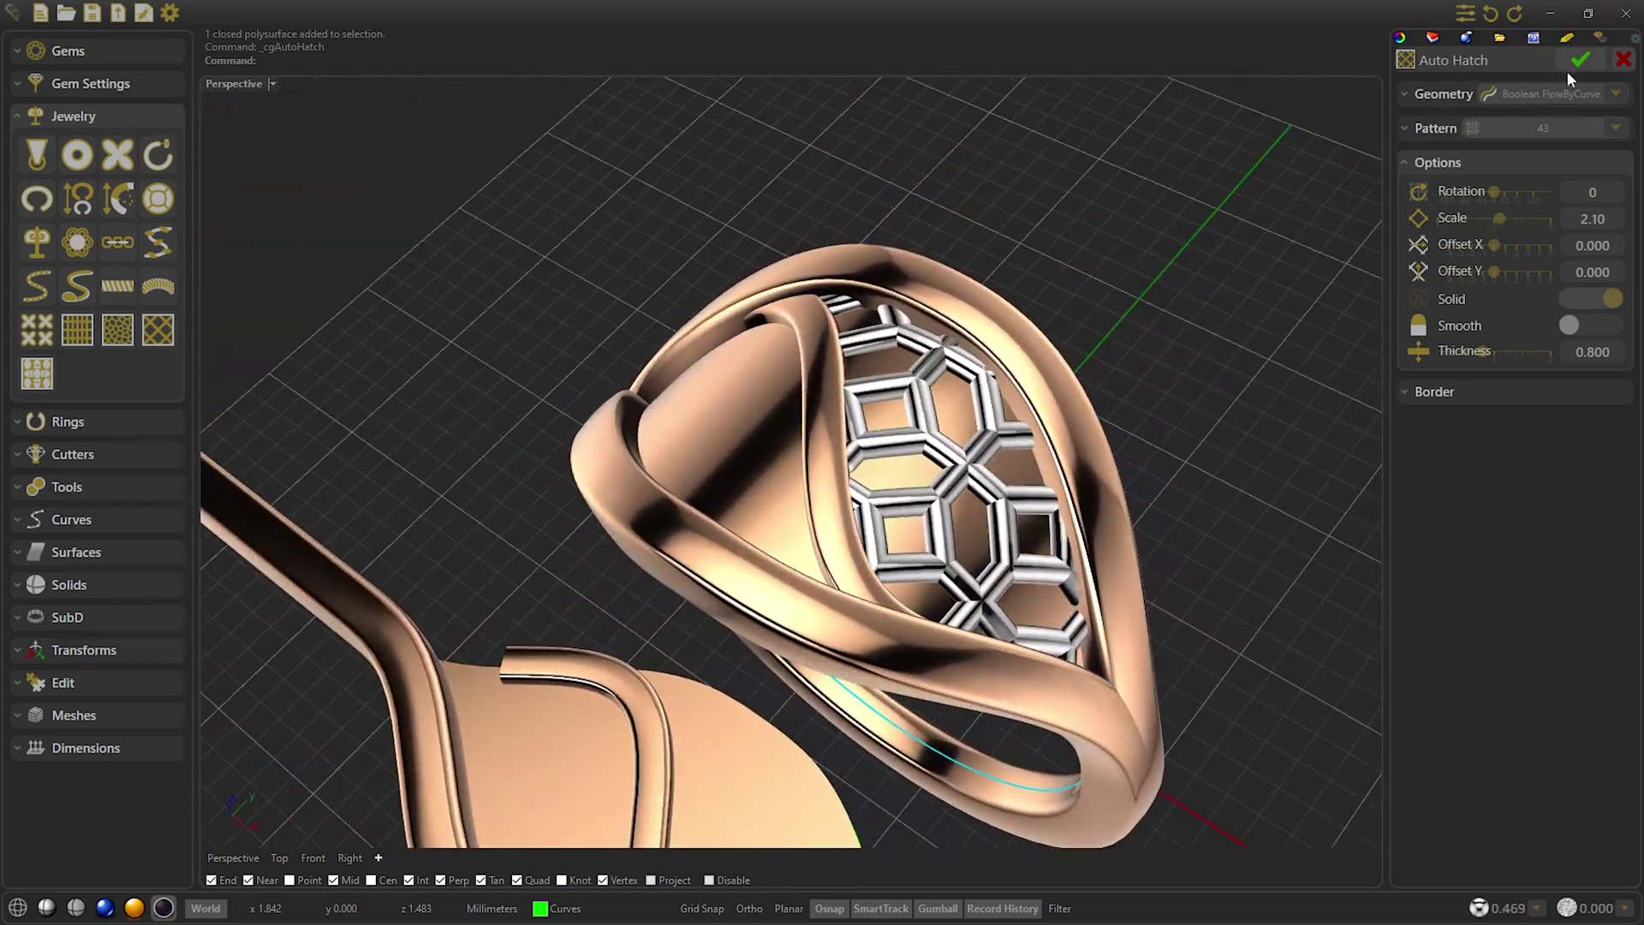
# Start another Auto Hatch on the mirrored half plate and choose pattern 17
pyautogui.click(37, 373)
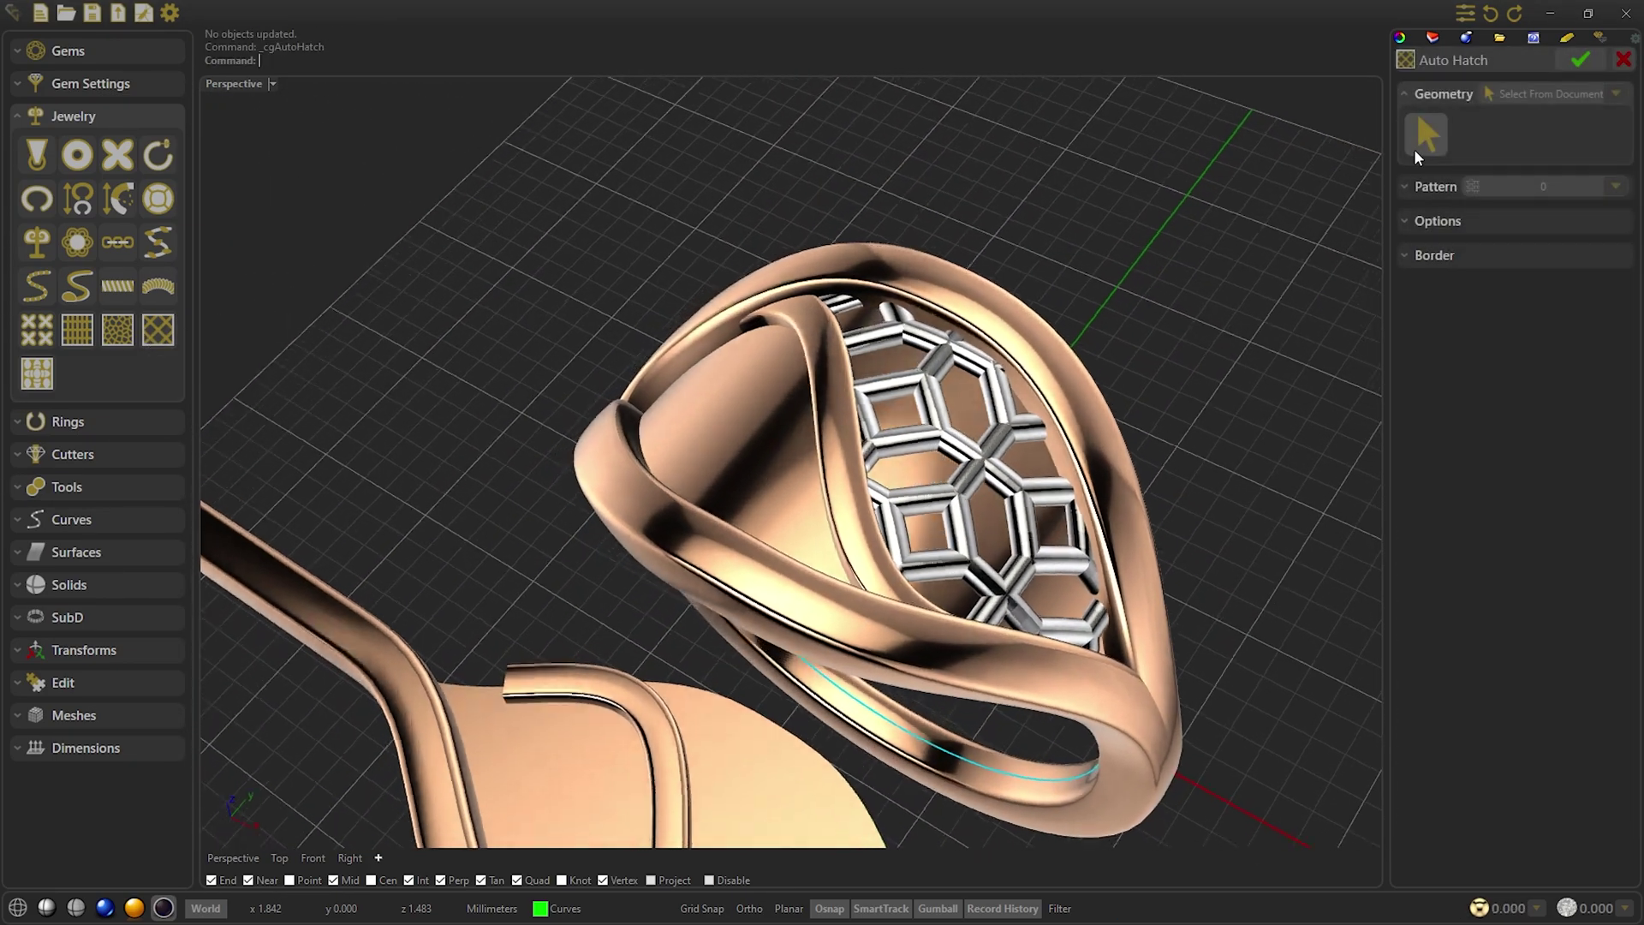
pyautogui.click(757, 430)
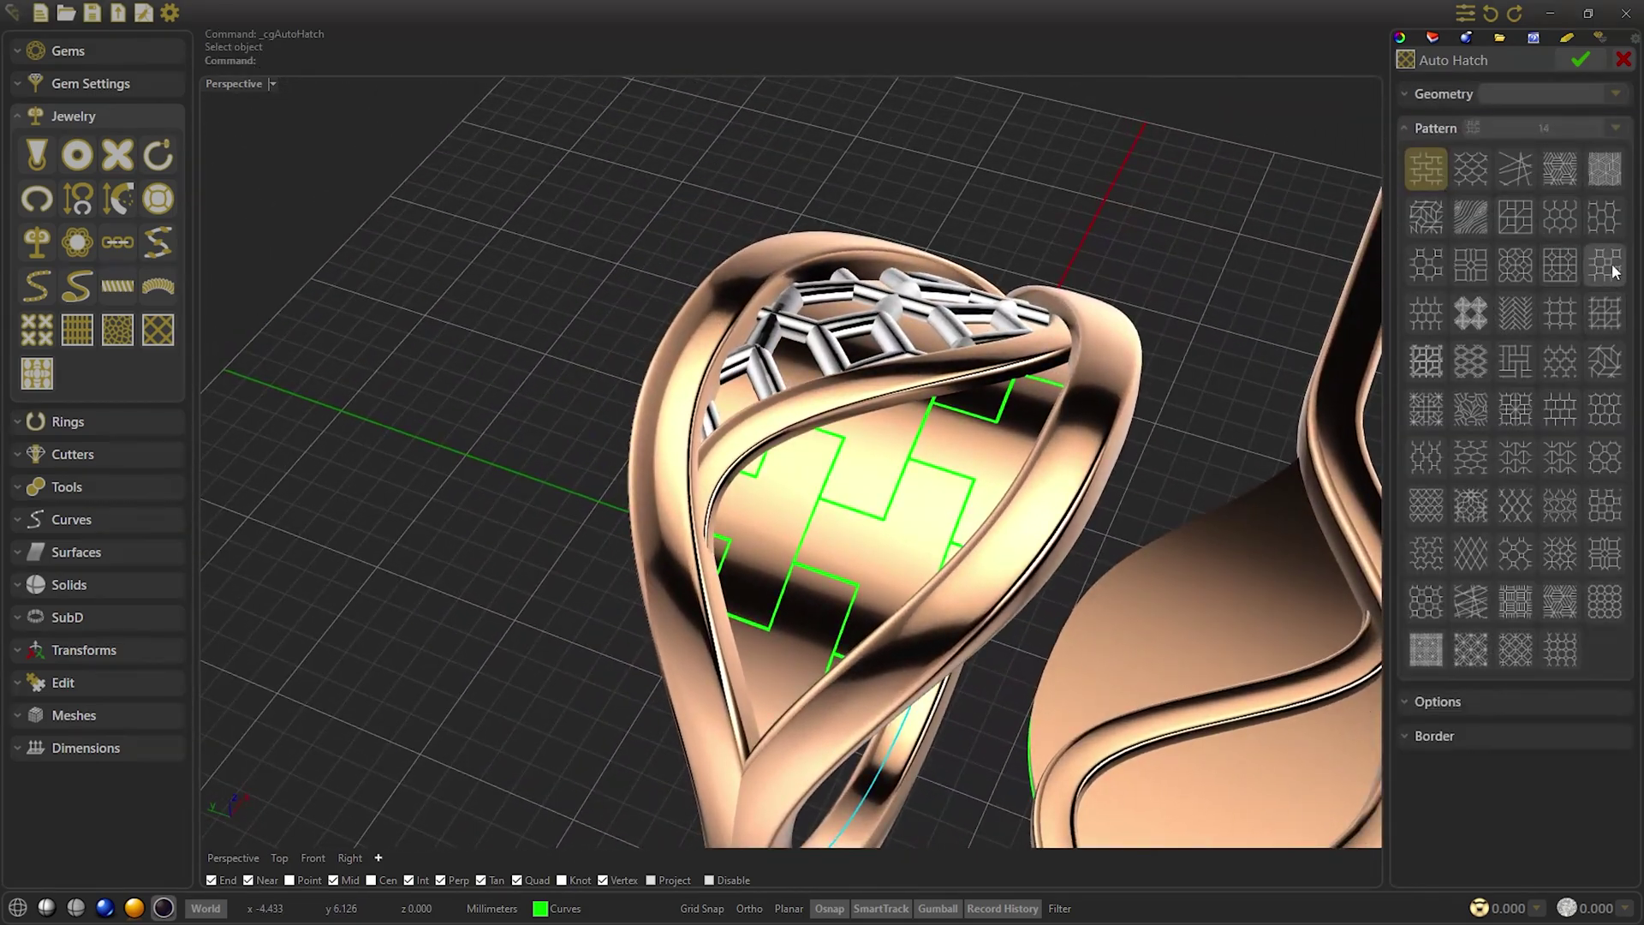
pyautogui.click(1560, 265)
pyautogui.click(1522, 315)
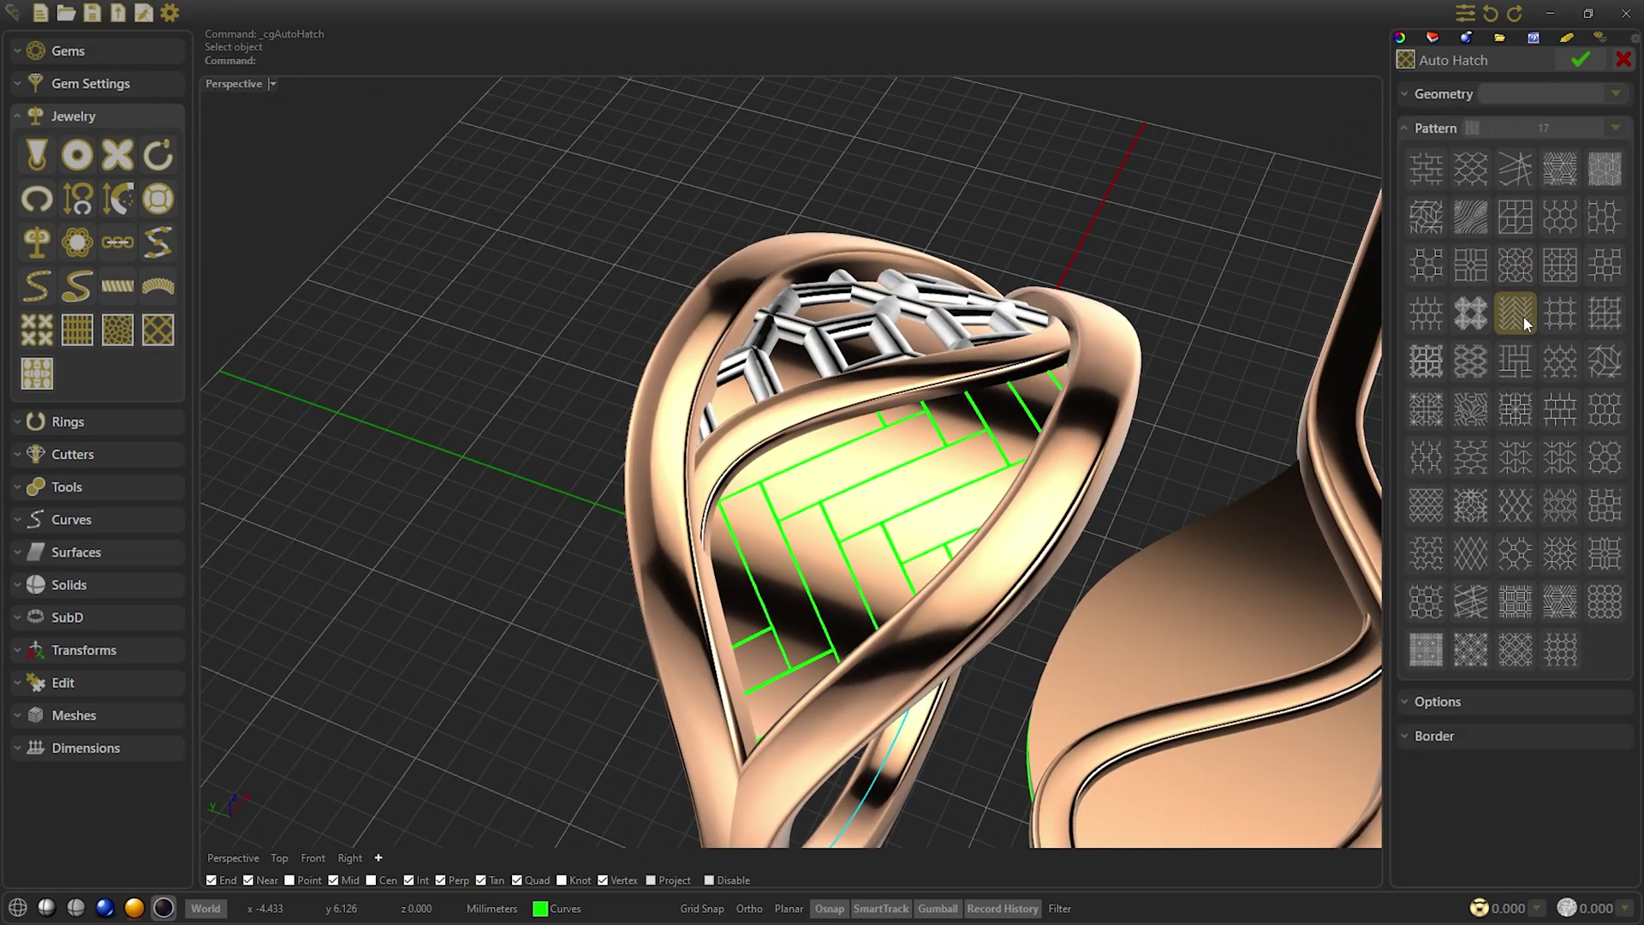
# Turn Solid on for the mirrored plate's hatch and set its Scale to 2.30 and Thickness to 0.800
pyautogui.click(1574, 298)
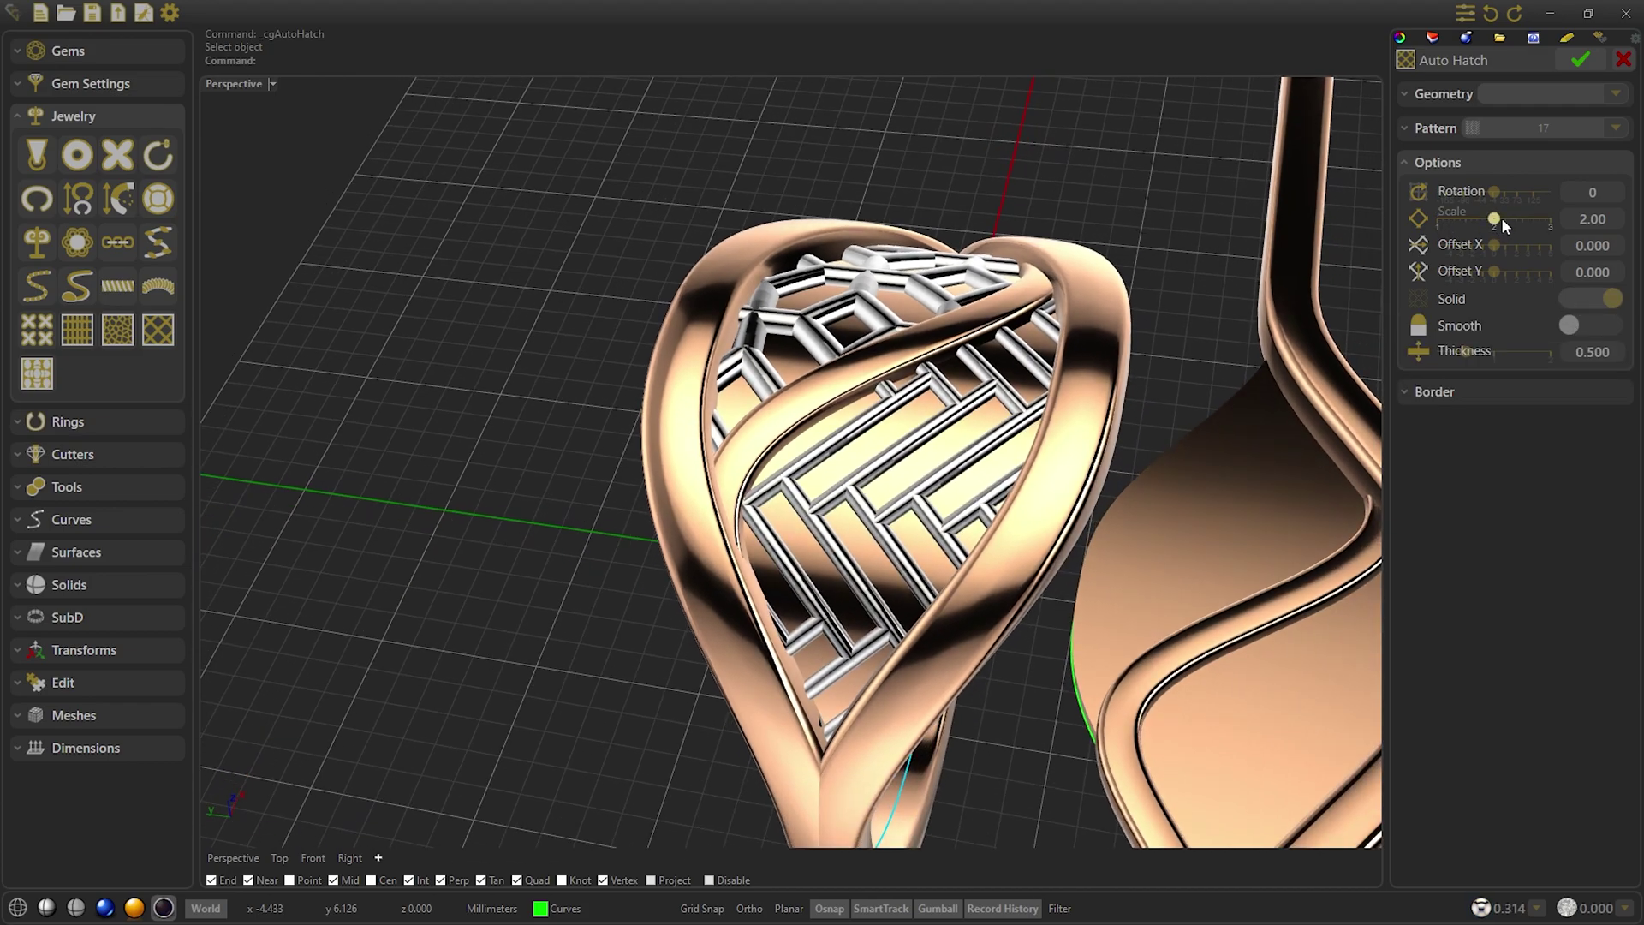
pyautogui.moveTo(1511, 224); pyautogui.dragTo(1512, 221)
pyautogui.moveTo(1482, 350); pyautogui.dragTo(1485, 355)
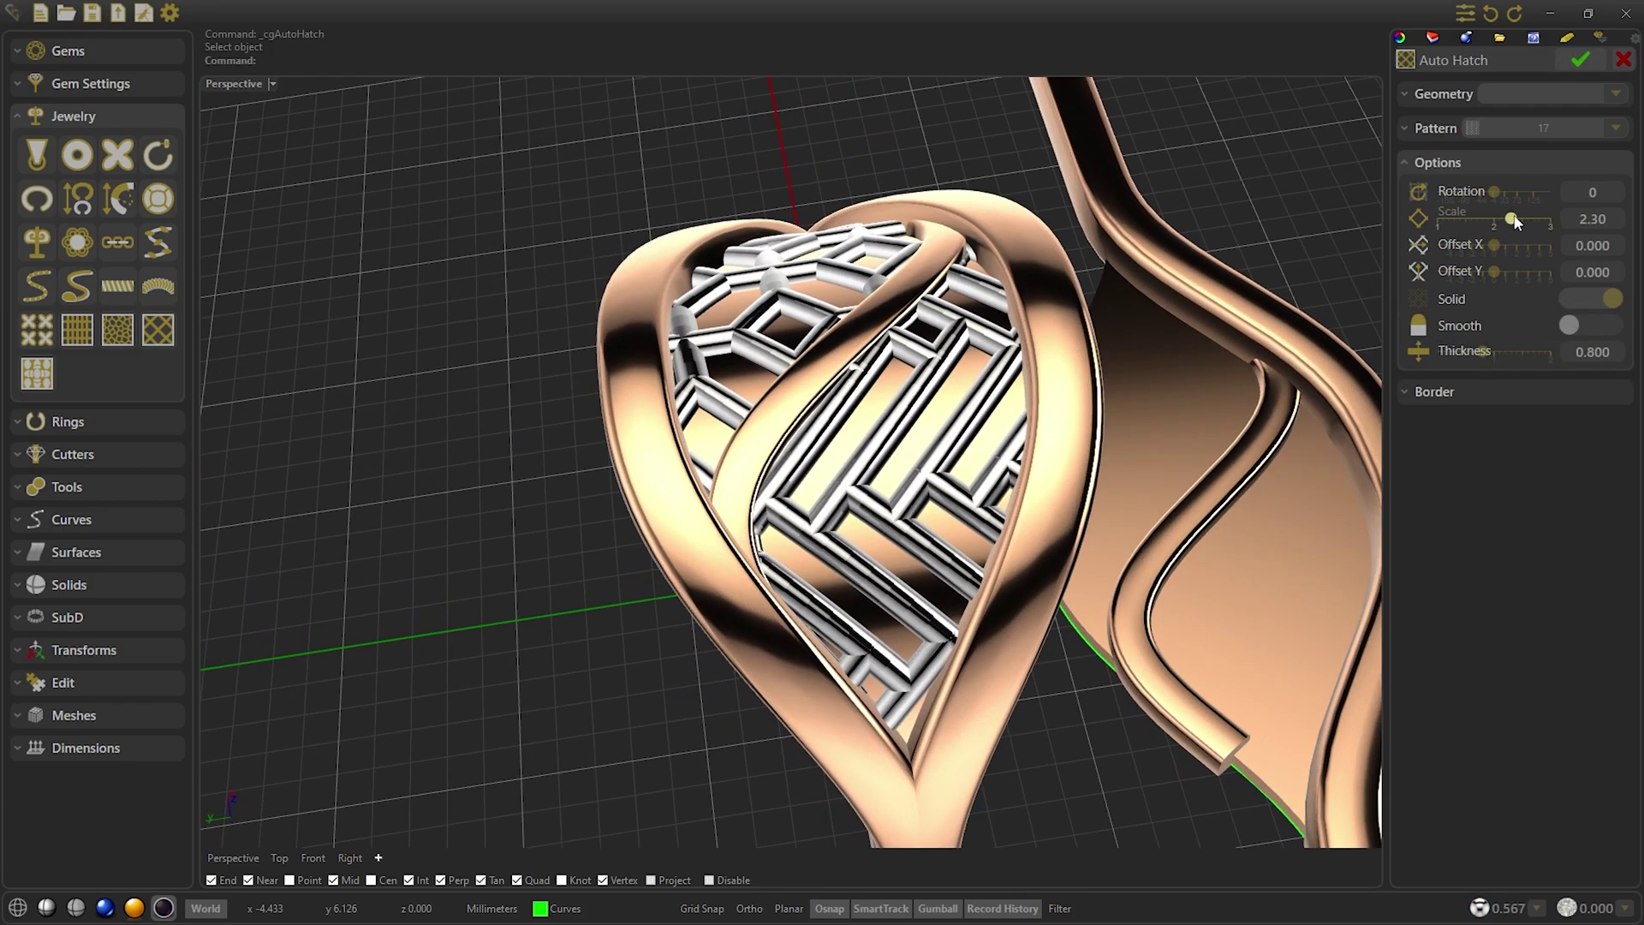
pyautogui.moveTo(1514, 220)
pyautogui.mouseDown()
pyautogui.moveTo(1501, 247)
pyautogui.moveTo(1535, 249)
pyautogui.moveTo(1497, 272)
pyautogui.moveTo(1505, 223)
pyautogui.mouseUp()
# Shift the hatch pattern to Offset X 3.330 and Offset Y 0.080, and accept the hatch
pyautogui.click(1483, 392)
pyautogui.click(1467, 162)
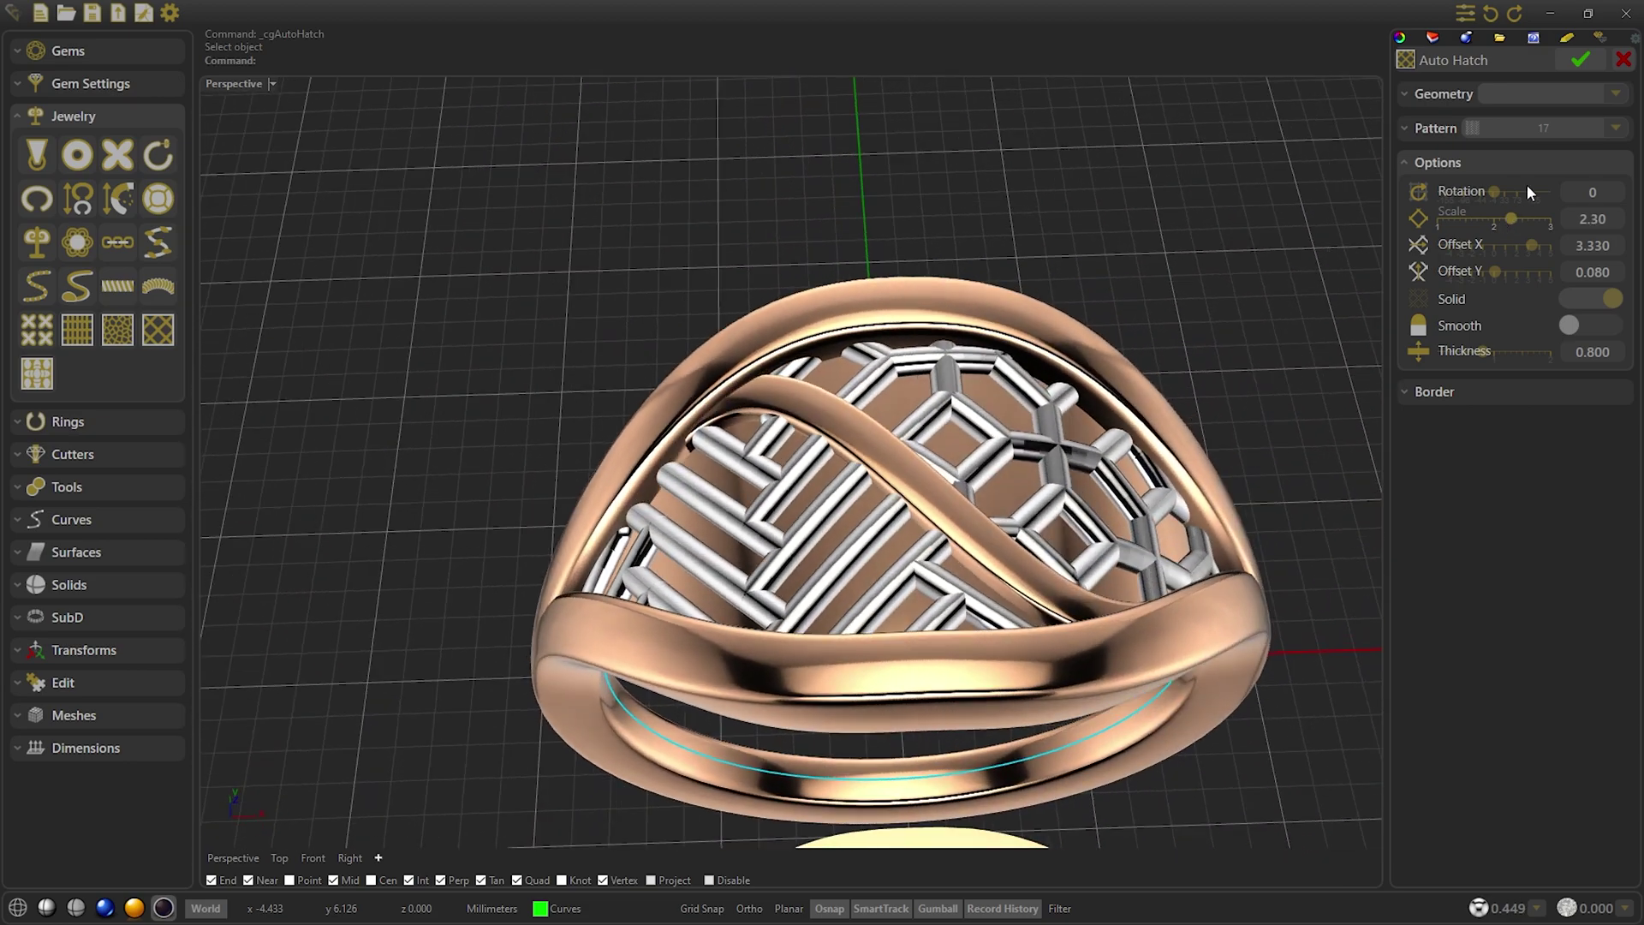
pyautogui.click(1581, 59)
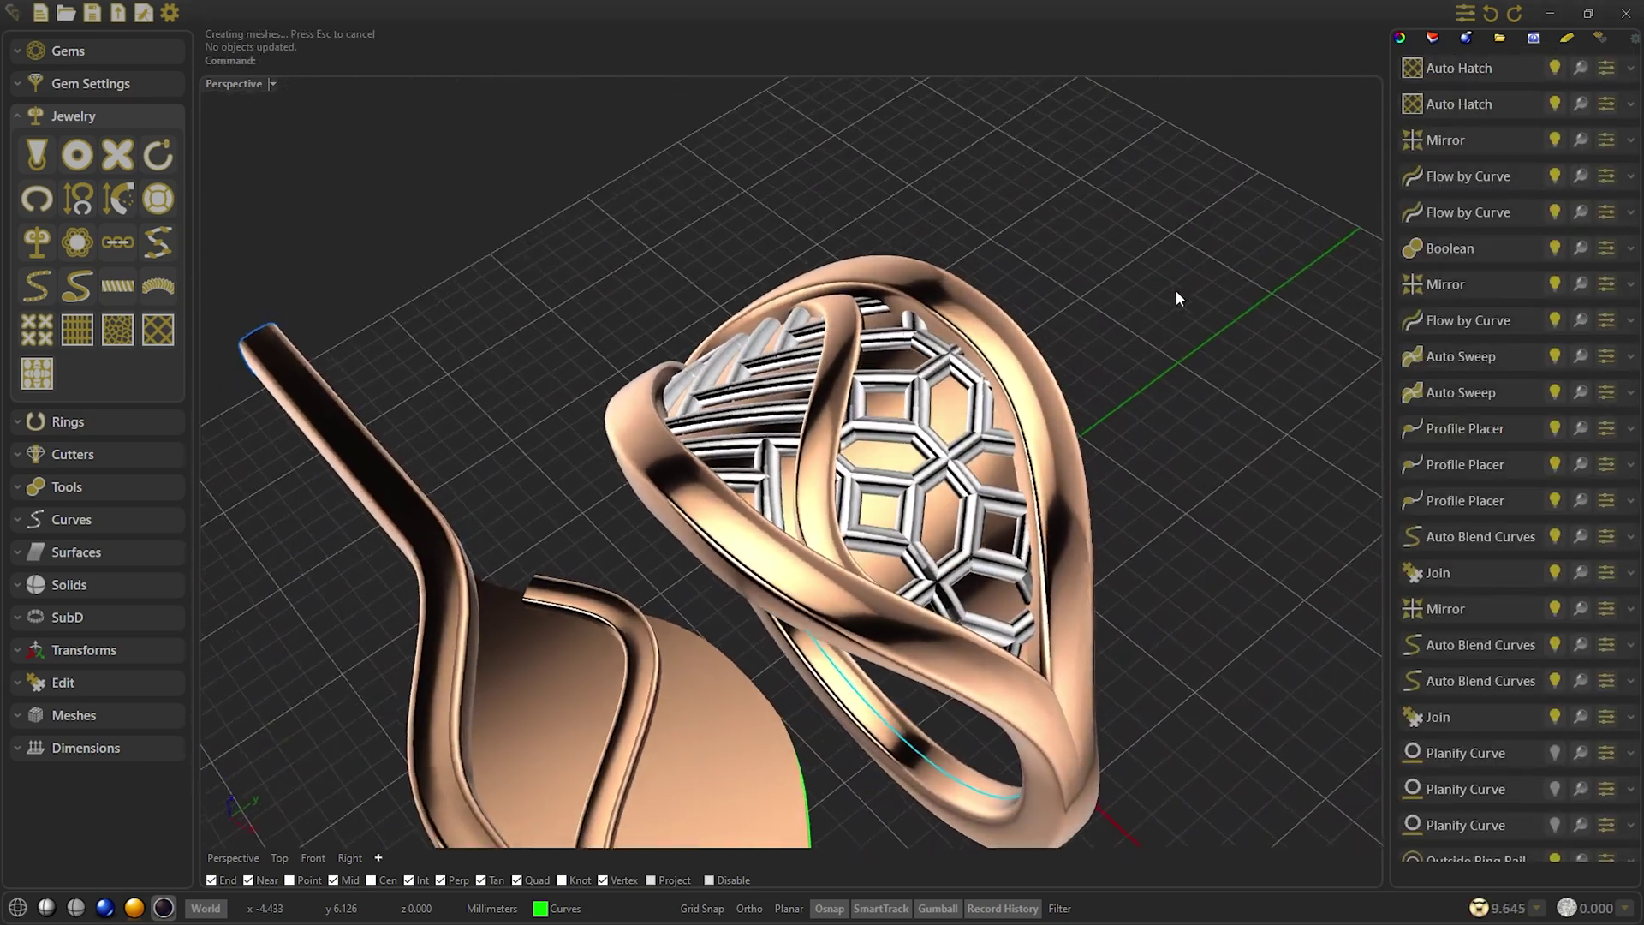
# Hide both the flowed half plate and its mirrored copy beneath the two hatches
pyautogui.click(792, 414)
pyautogui.keyDown('shift'); pyautogui.click(792, 413); pyautogui.keyUp('shift')
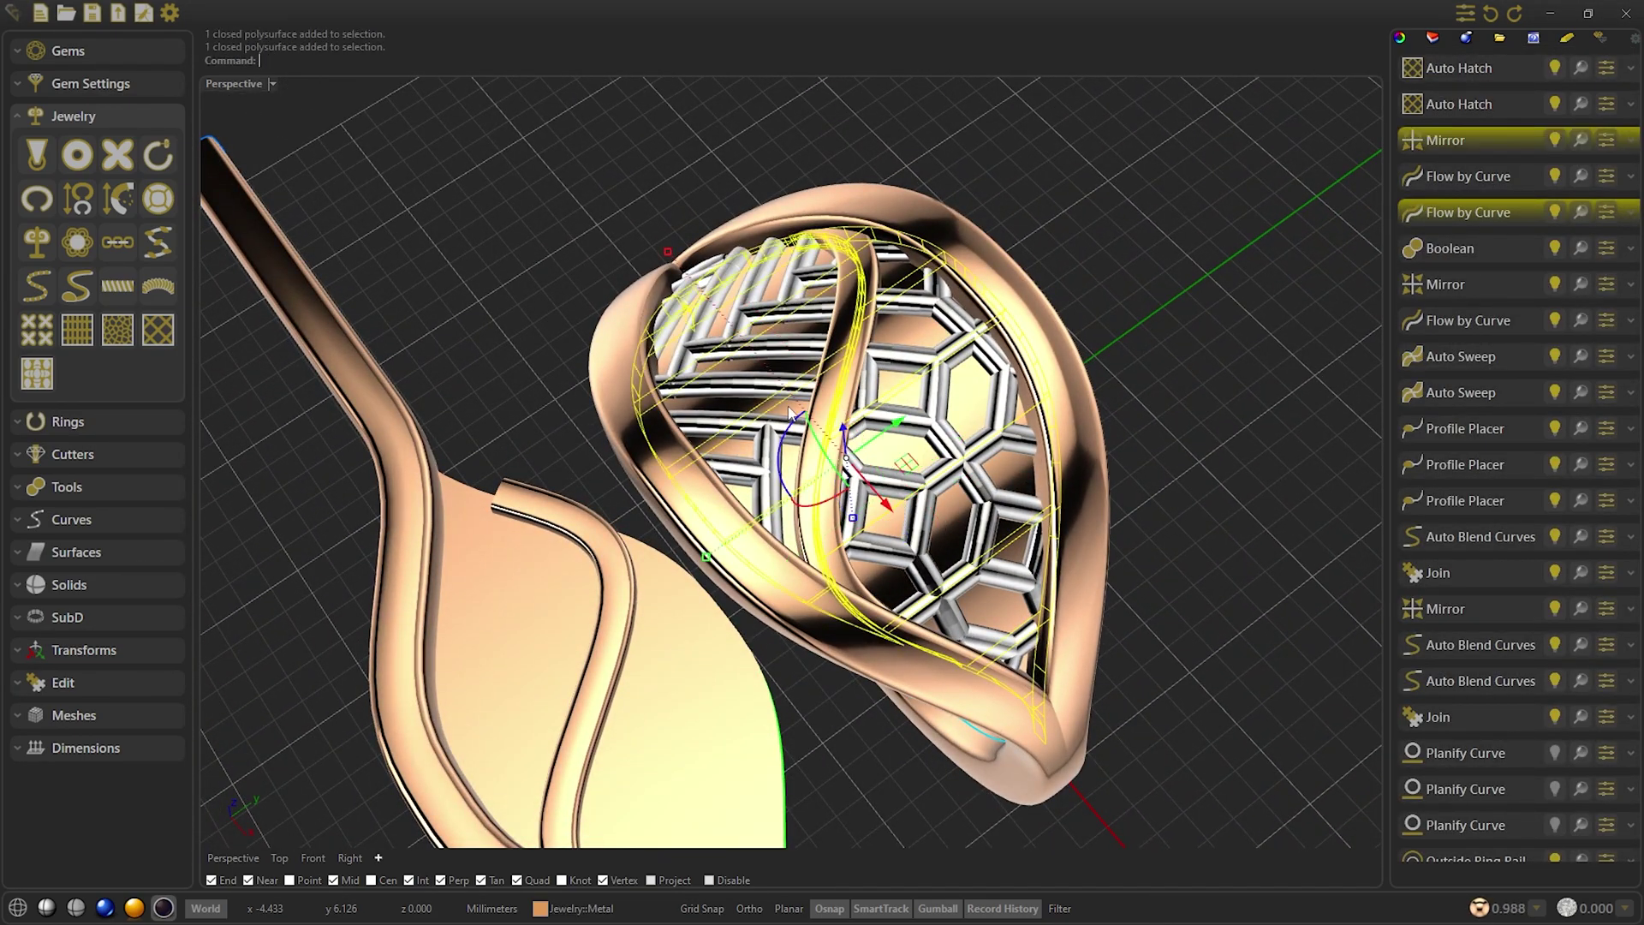
pyautogui.click(1554, 140)
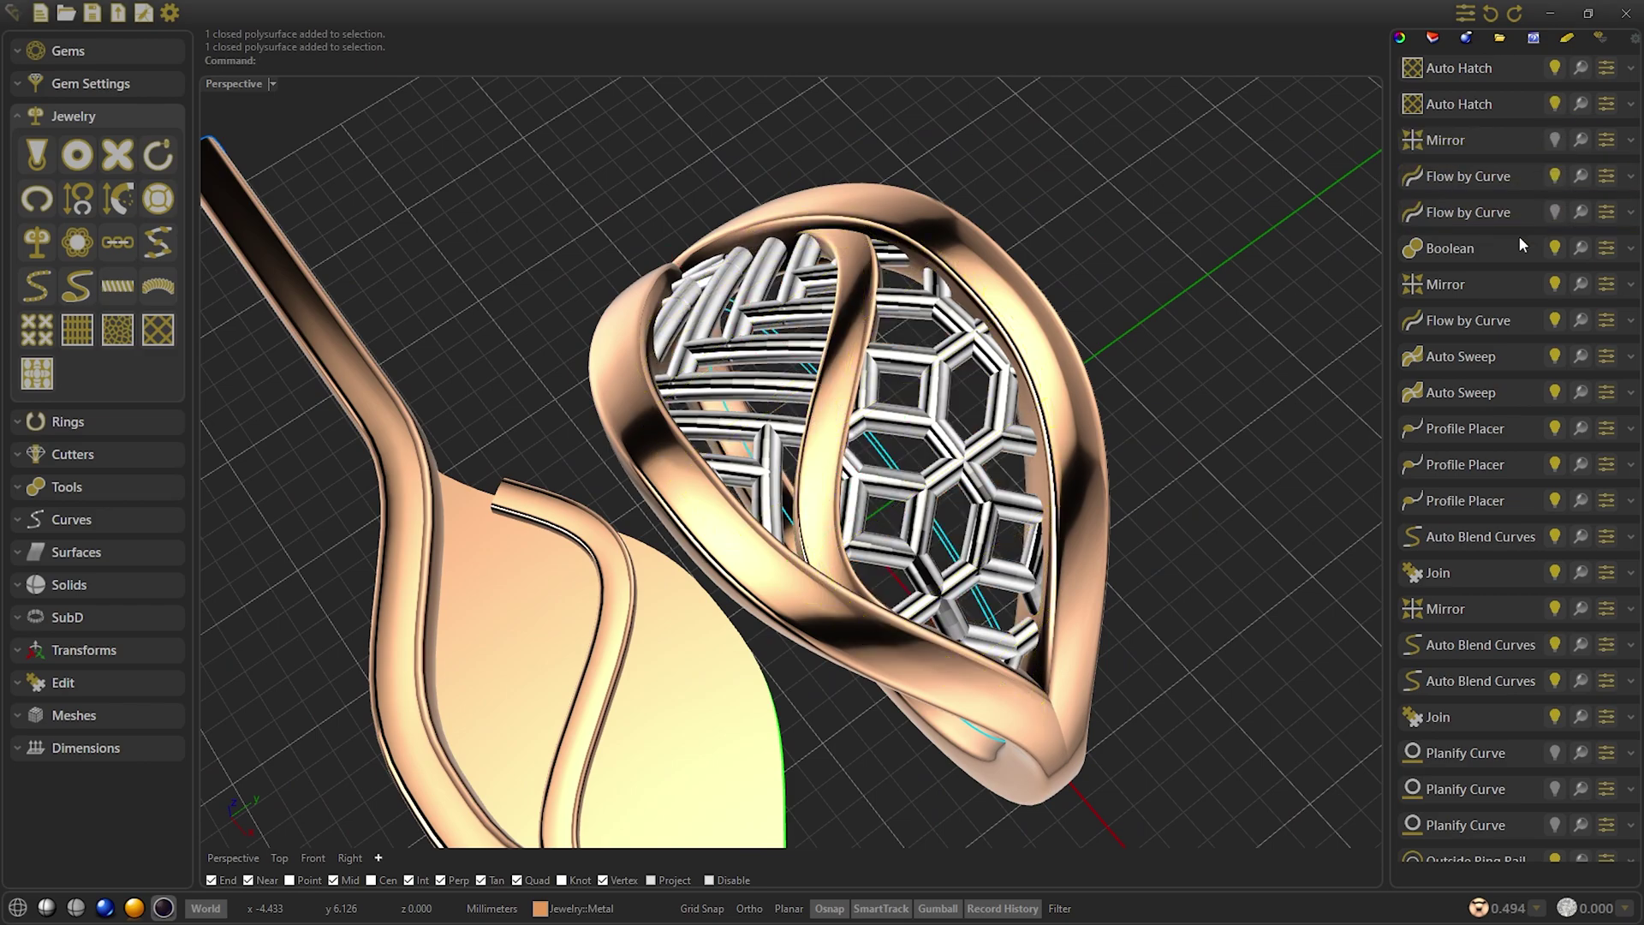
pyautogui.moveTo(1179, 203); pyautogui.dragTo(1018, 271, button='right')
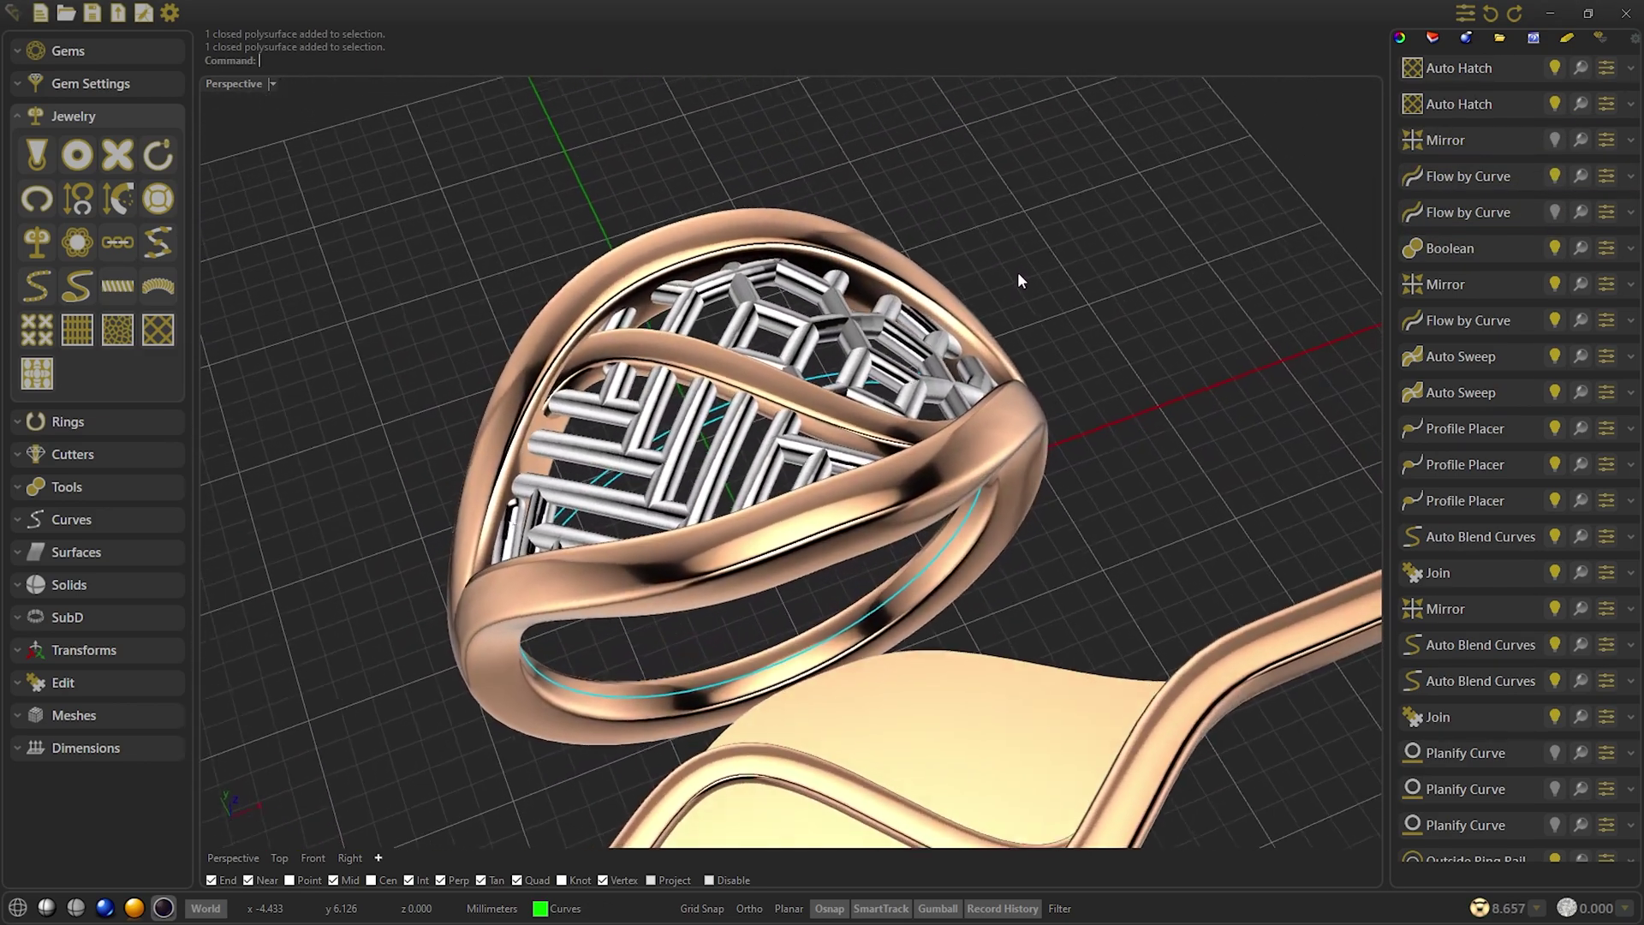